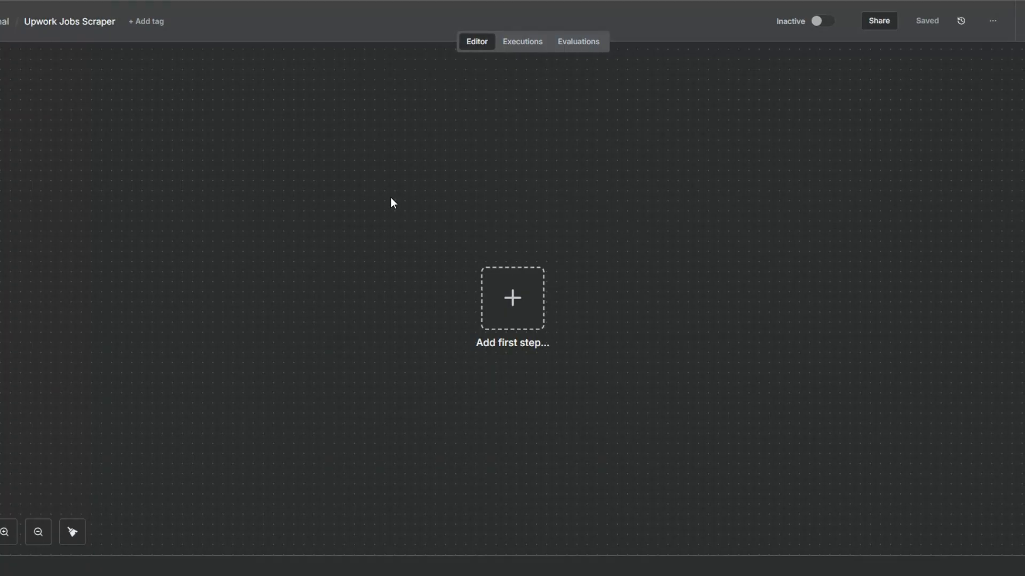
# Add a manual trigger as the workflow's first node and place it near the canvas's left side.
pyautogui.moveTo(485, 294); pyautogui.dragTo(370, 295)
pyautogui.click(410, 307)
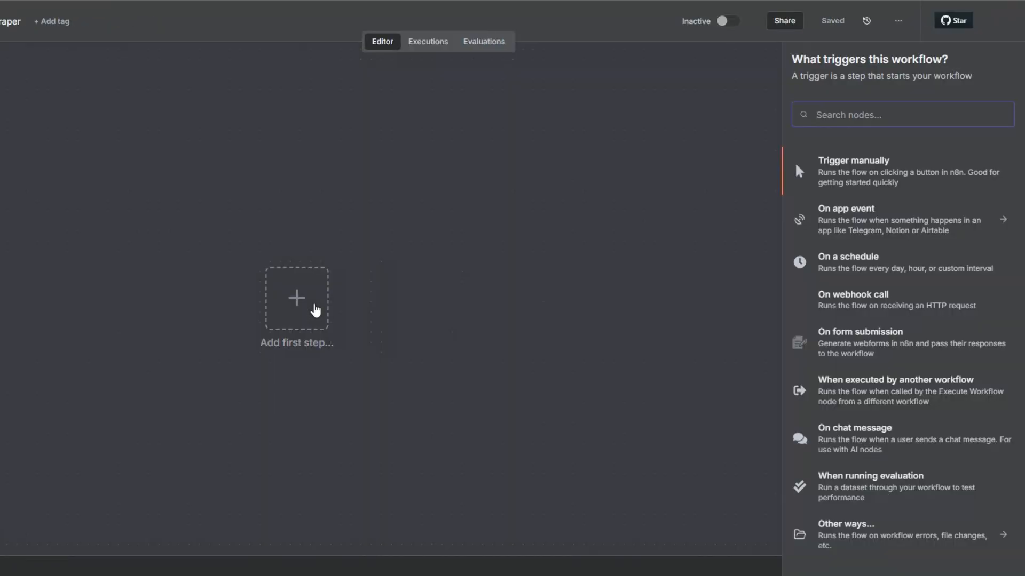
pyautogui.click(833, 162)
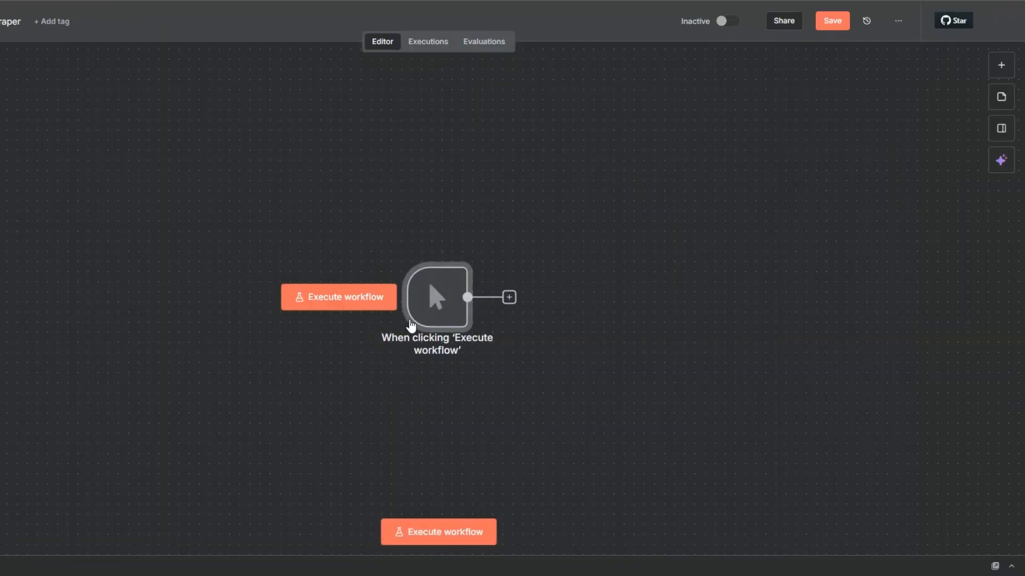
pyautogui.moveTo(414, 302); pyautogui.dragTo(174, 281)
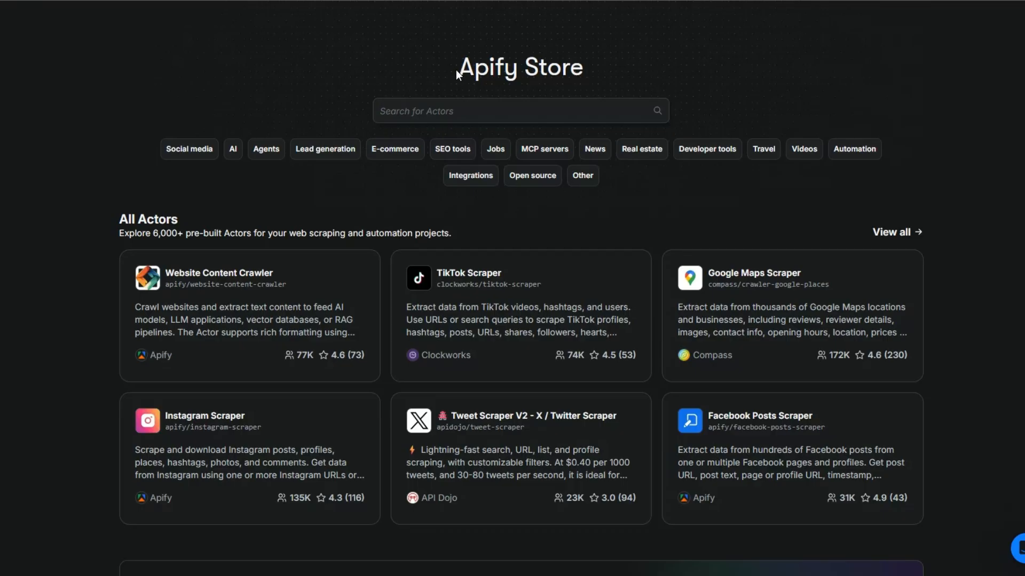
# Switch to the Apify Store and search its Actors for "upwork job scraper".
pyautogui.moveTo(457, 70); pyautogui.dragTo(587, 70)
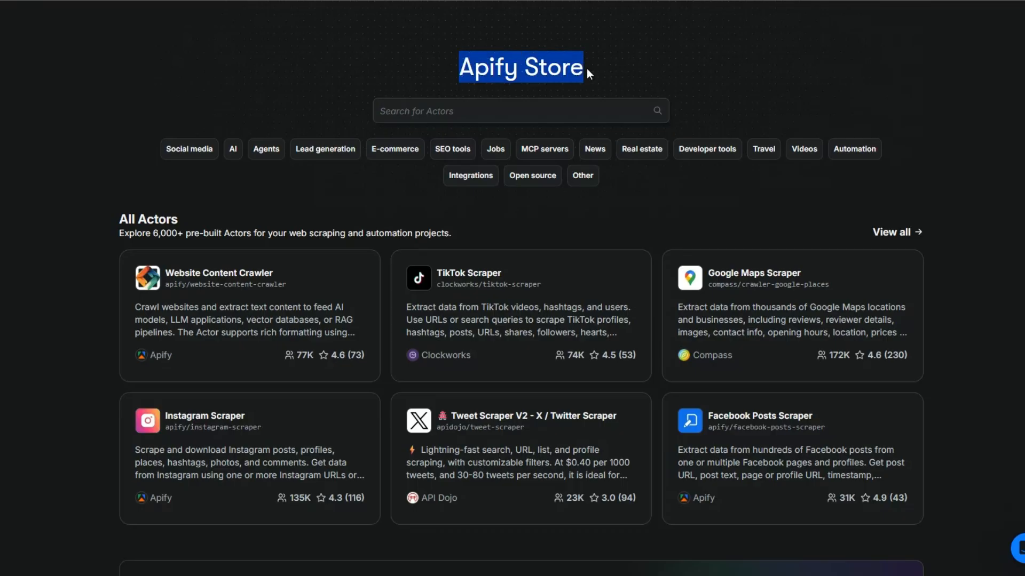
pyautogui.click(643, 68)
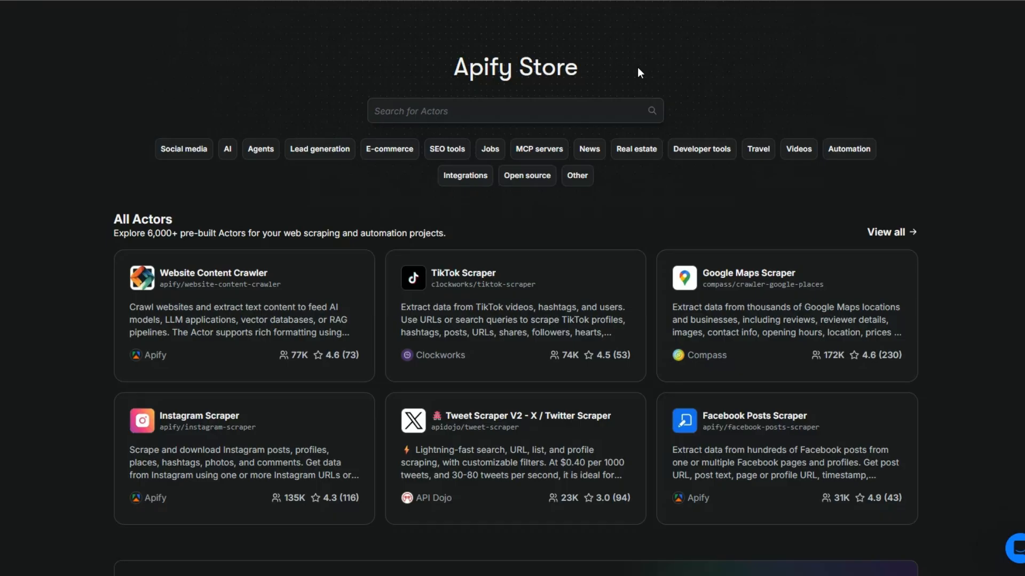
pyautogui.moveTo(457, 70); pyautogui.dragTo(611, 67)
pyautogui.click(461, 104)
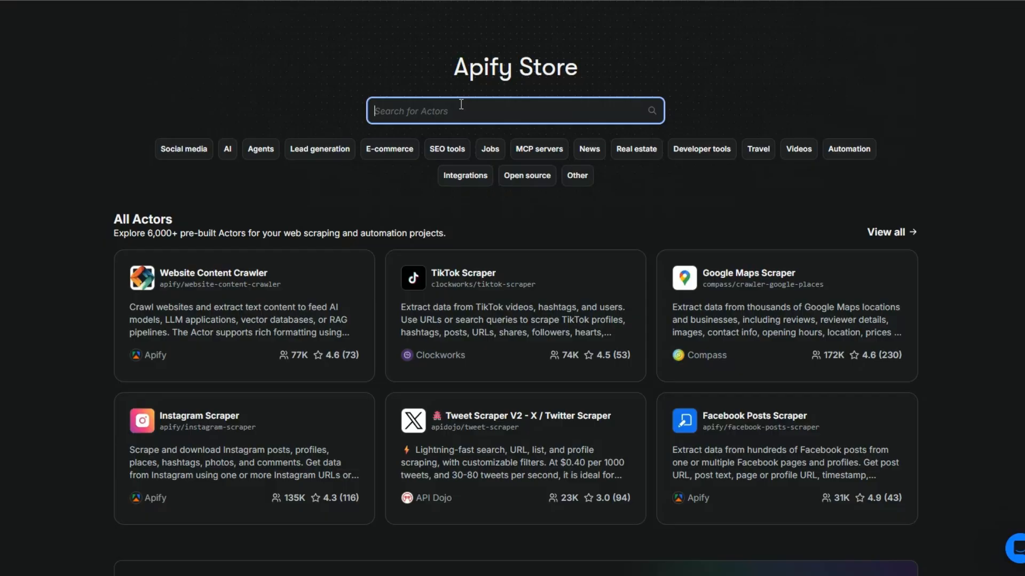
pyautogui.write('upw')
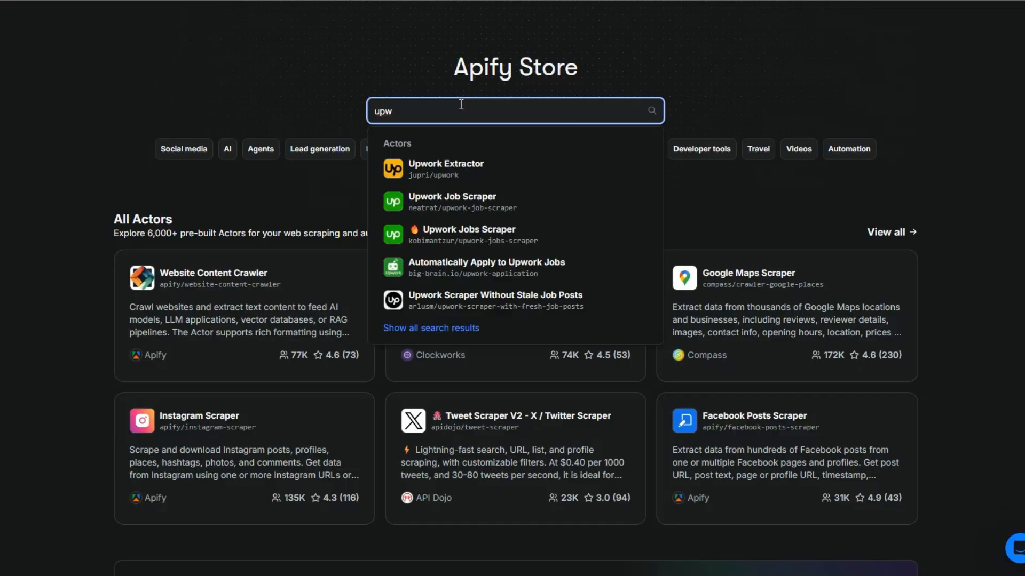
pyautogui.write('ork job scraper')
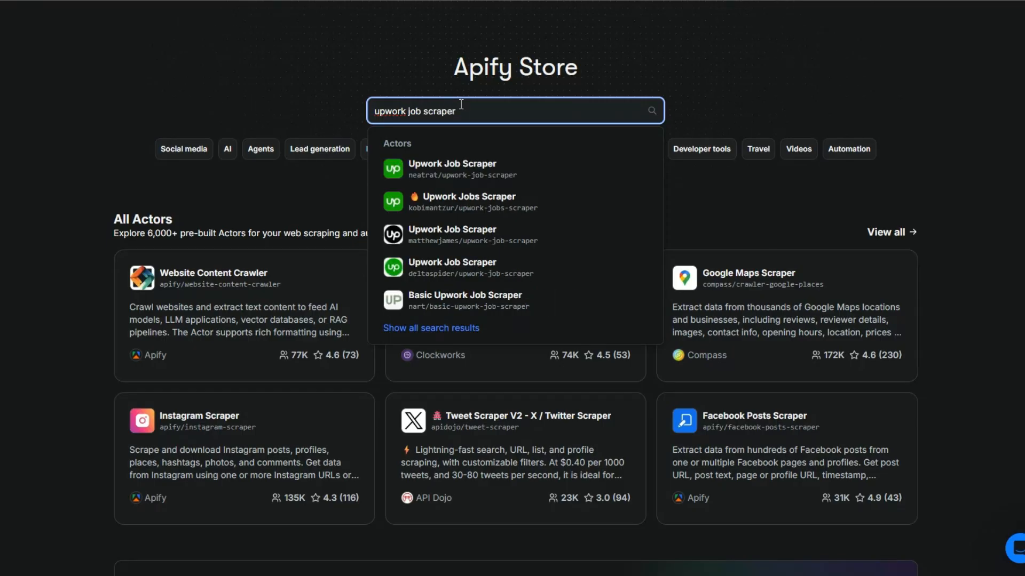
pyautogui.click(652, 111)
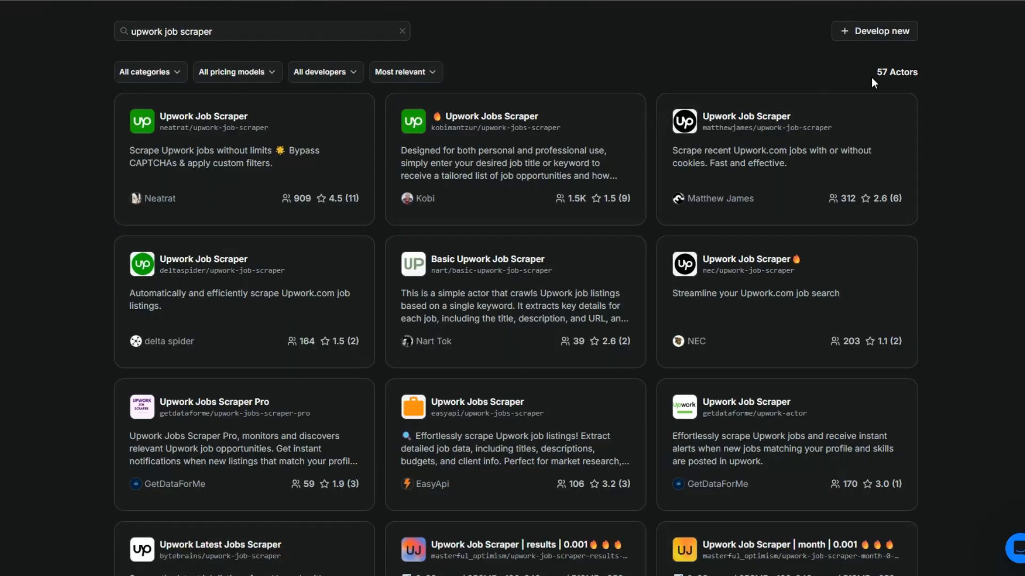
# Browse the matching Actors and open the Upwork Job Scraper by neatrat.
pyautogui.moveTo(872, 77); pyautogui.dragTo(912, 67)
pyautogui.scroll(-15, 959, 200)
pyautogui.scroll(15, 948, 212)
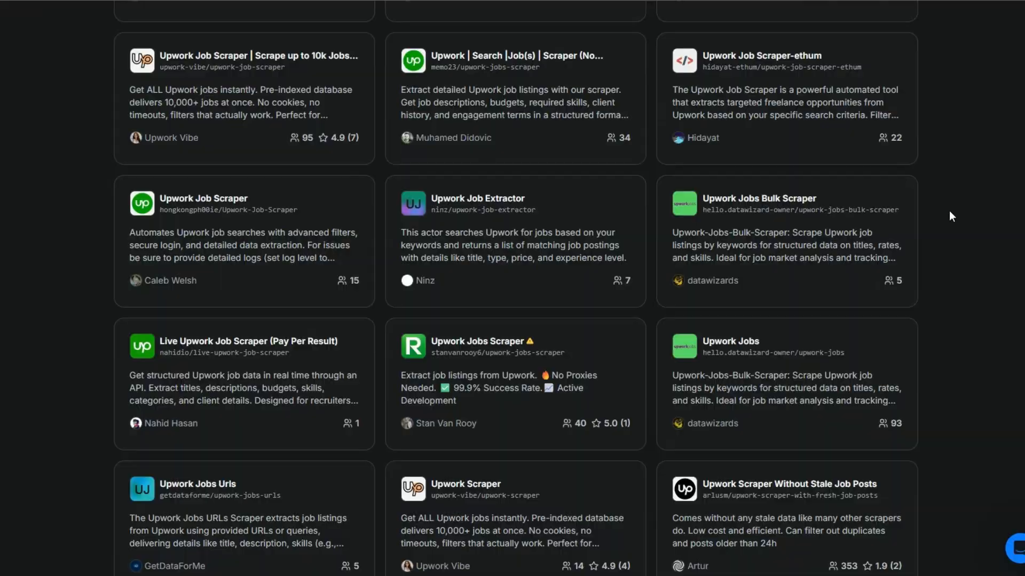
pyautogui.scroll(3, 949, 216)
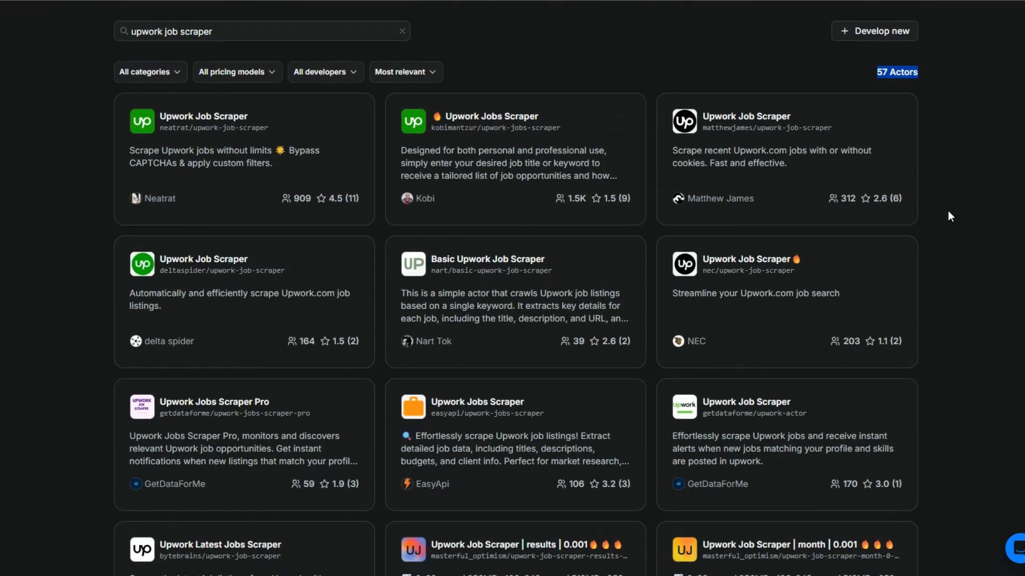
pyautogui.click(204, 116)
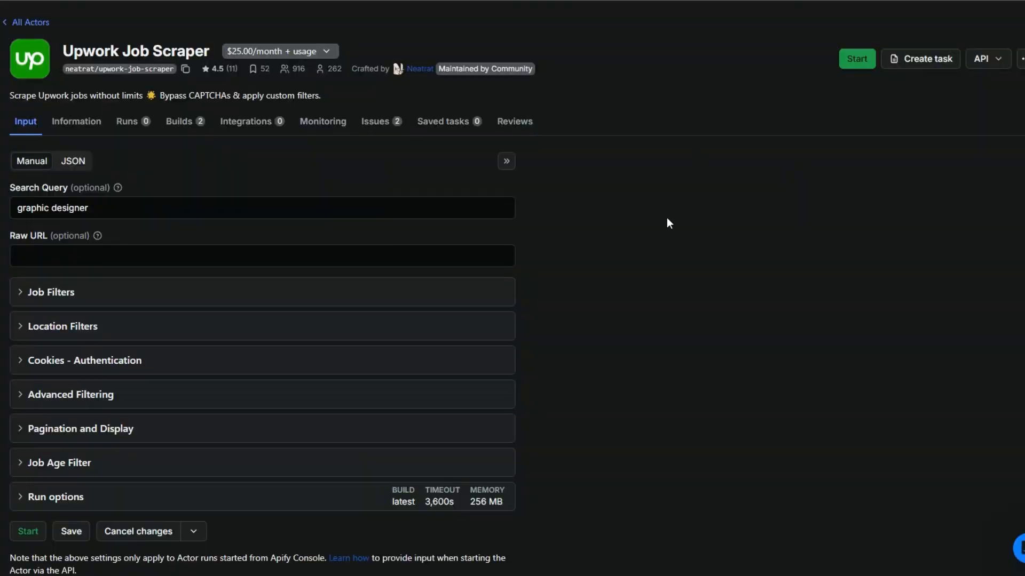
# Examine the Actor's input settings: Search Query, Raw URL, Job Filters, Location Filters and the maximum job age.
pyautogui.click(105, 208)
pyautogui.moveTo(101, 208); pyautogui.dragTo(14, 208)
pyautogui.click(555, 226)
pyautogui.click(317, 252)
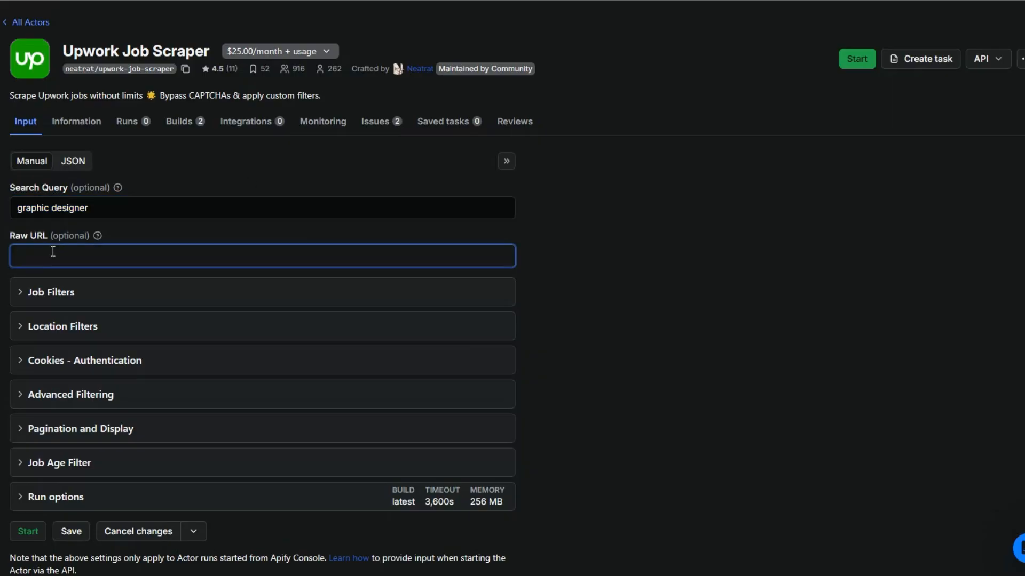
pyautogui.click(682, 256)
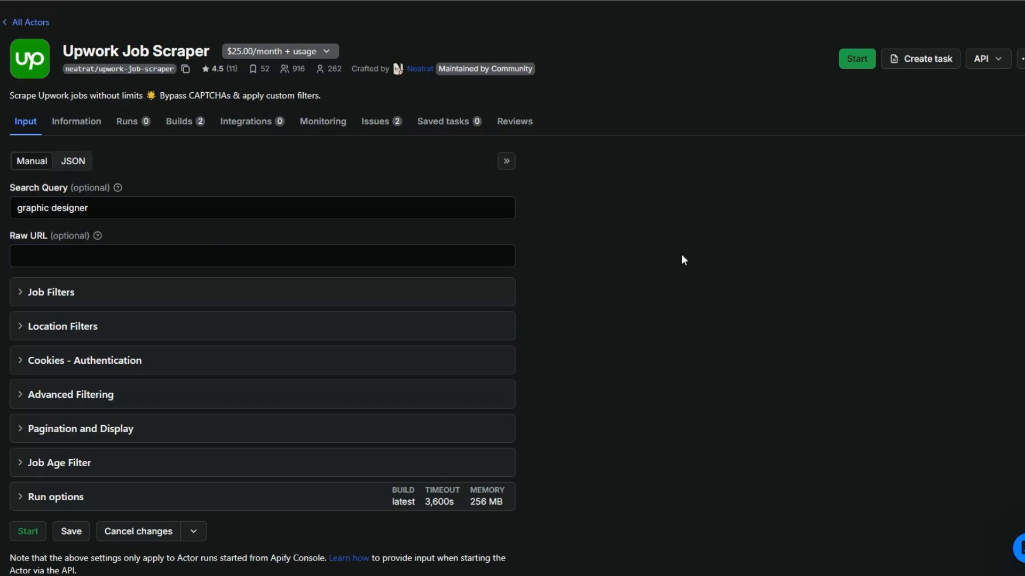
pyautogui.scroll(-1, 682, 256)
pyautogui.click(20, 250)
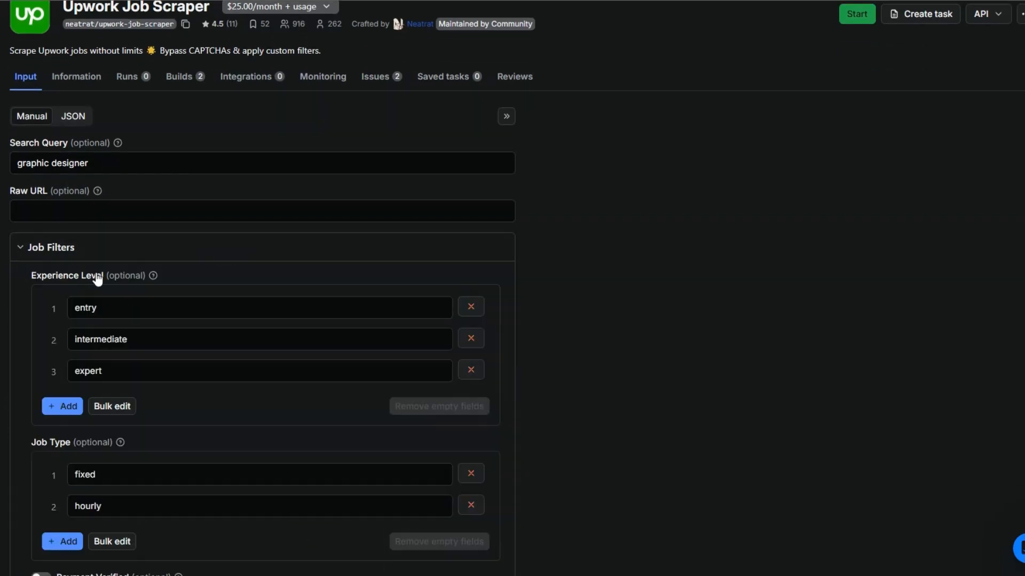
pyautogui.scroll(-3, 187, 265)
pyautogui.scroll(-5, 88, 251)
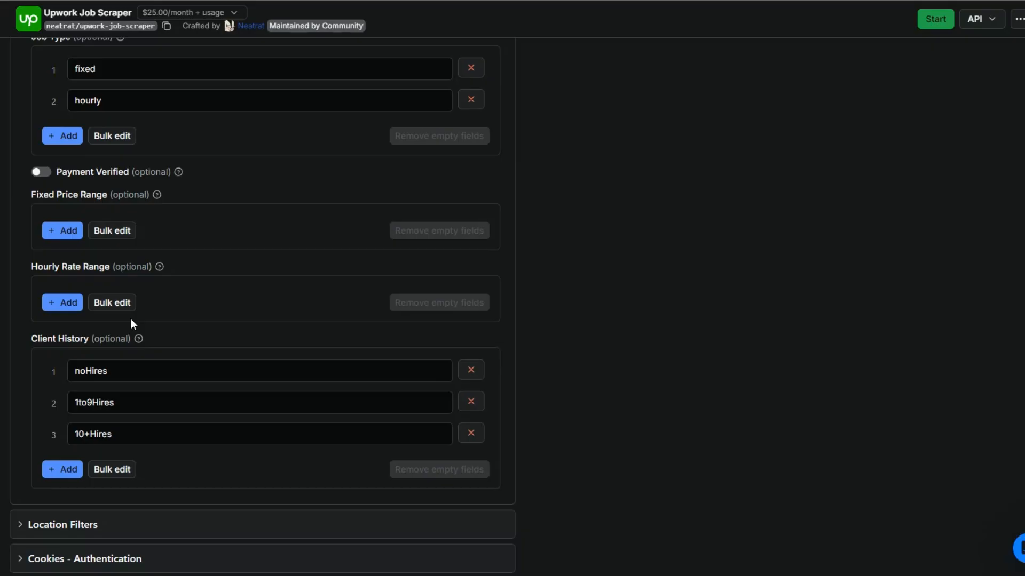
pyautogui.scroll(-5, 130, 323)
pyautogui.click(25, 281)
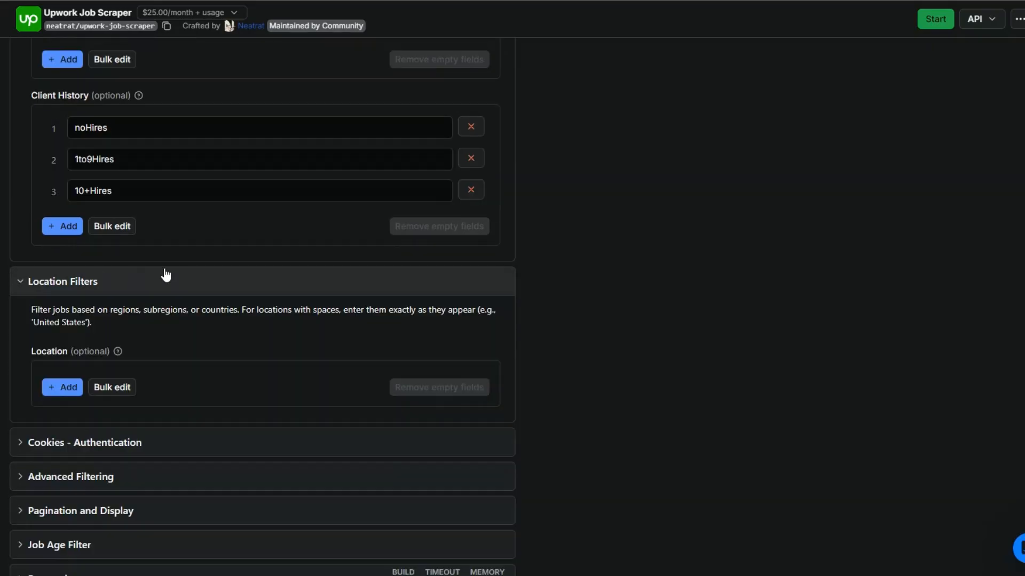
pyautogui.scroll(-3, 119, 293)
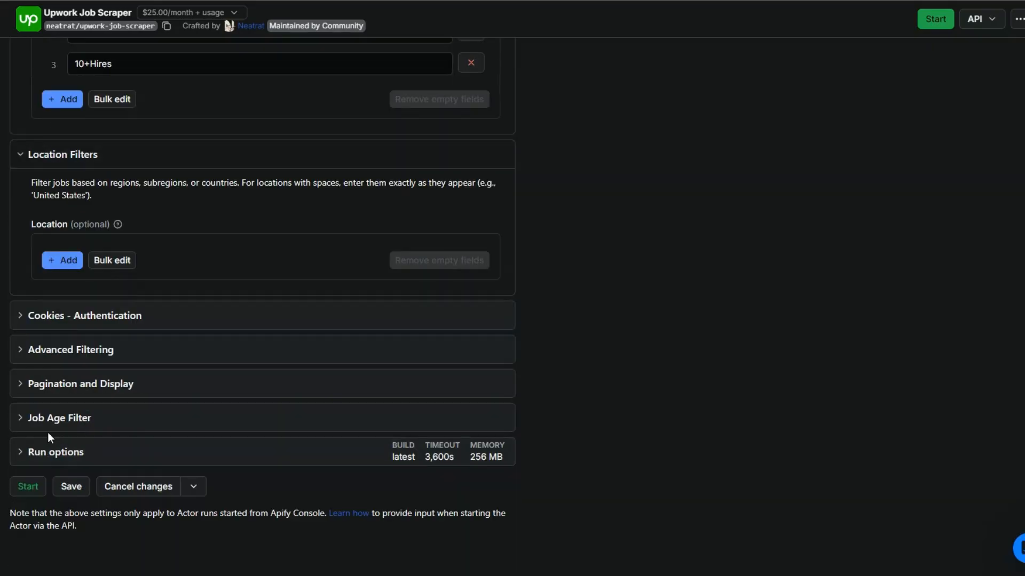
pyautogui.click(19, 419)
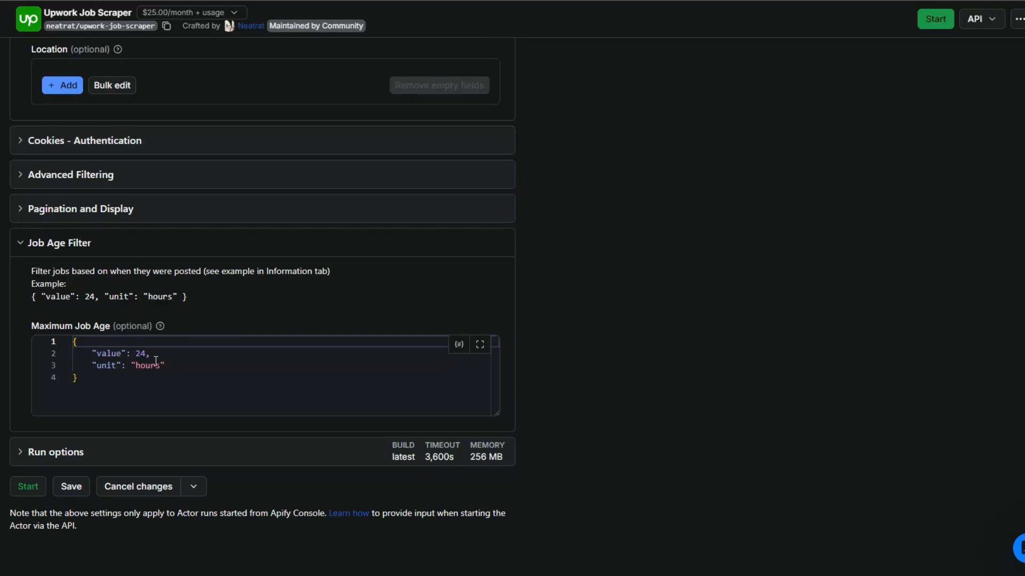
pyautogui.click(21, 246)
# Remove all entries from the Experience Level and Job Type filters.
pyautogui.scroll(9, 75, 244)
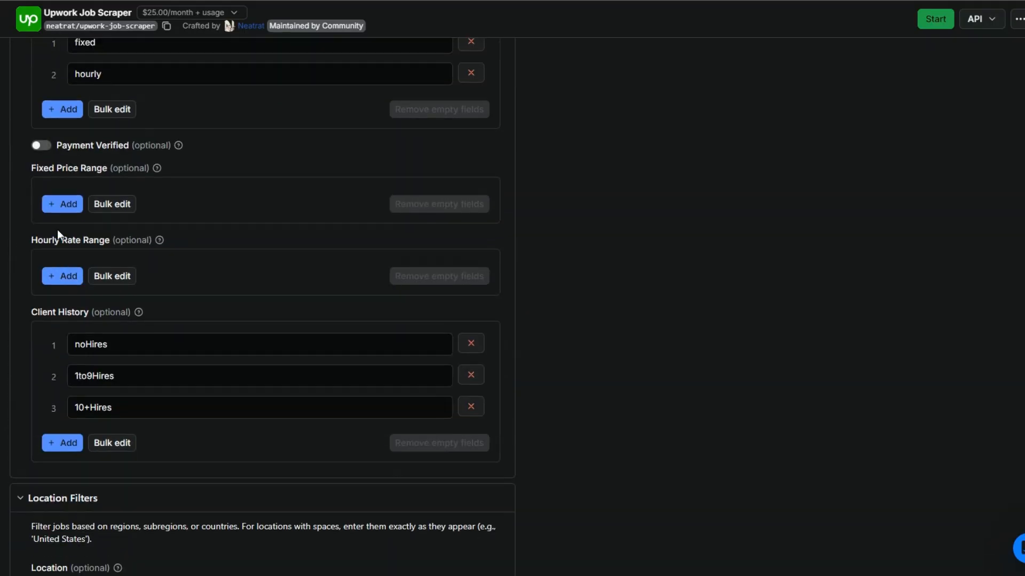
pyautogui.scroll(-1, 359, 201)
pyautogui.scroll(5, 359, 201)
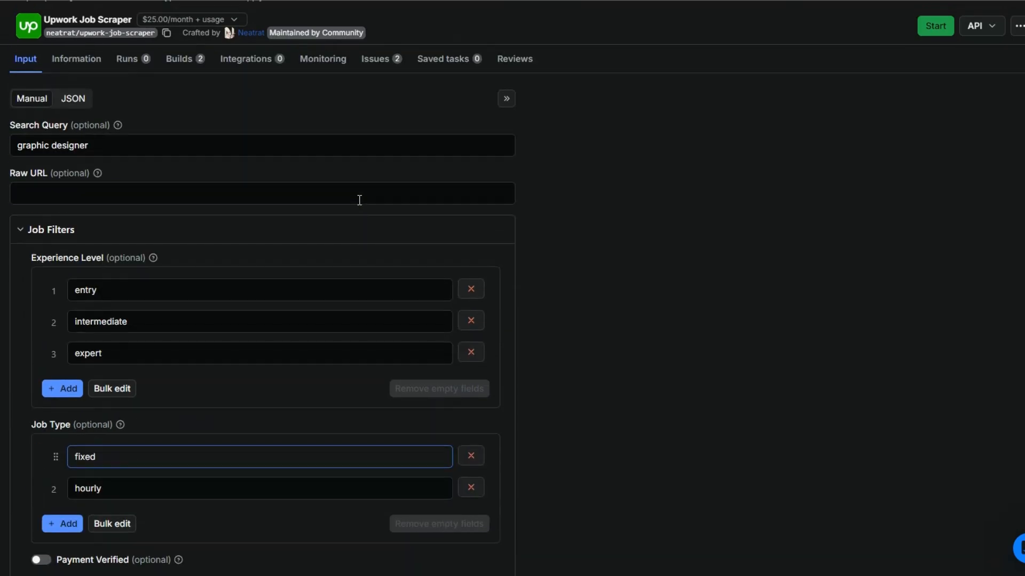
pyautogui.click(469, 292)
pyautogui.click(470, 291)
pyautogui.click(470, 291)
pyautogui.scroll(-2, 468, 295)
pyautogui.click(470, 236)
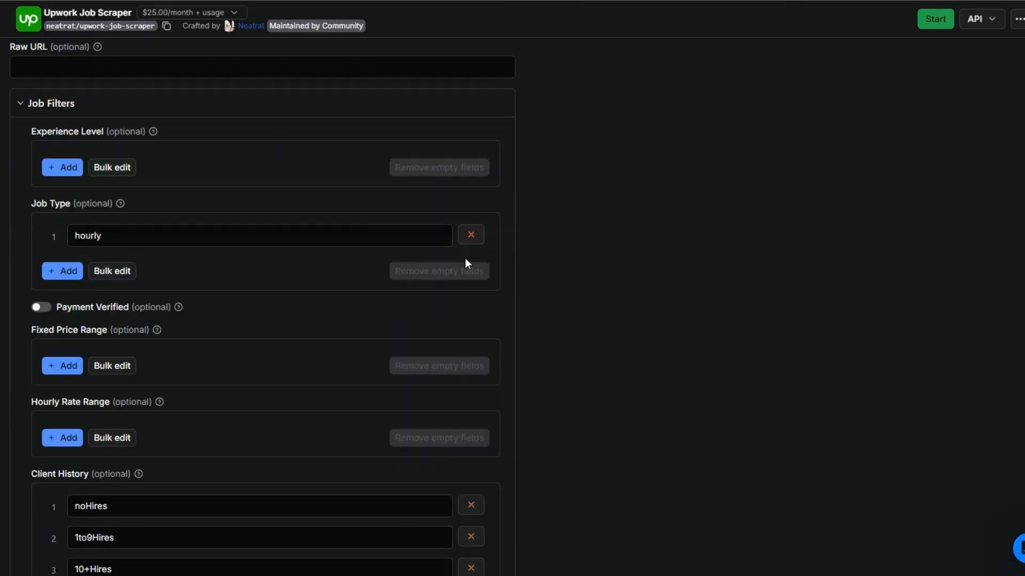
pyautogui.click(470, 238)
# Remove all Client History entries and collapse the Job Filters and Location Filters sections.
pyautogui.scroll(-1, 464, 267)
pyautogui.scroll(-3, 464, 256)
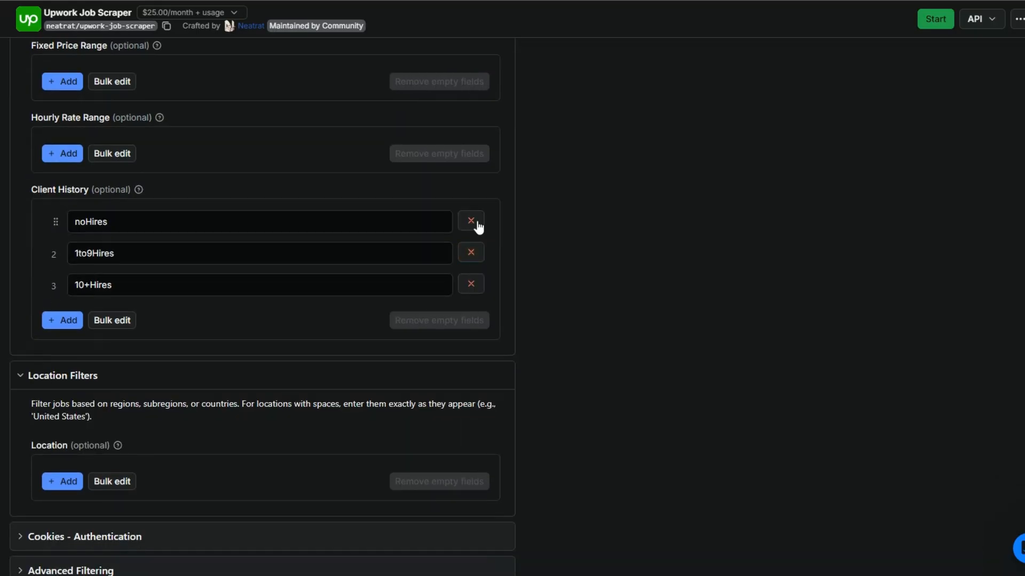
pyautogui.click(472, 222)
pyautogui.click(470, 222)
pyautogui.click(471, 220)
pyautogui.scroll(8, 476, 219)
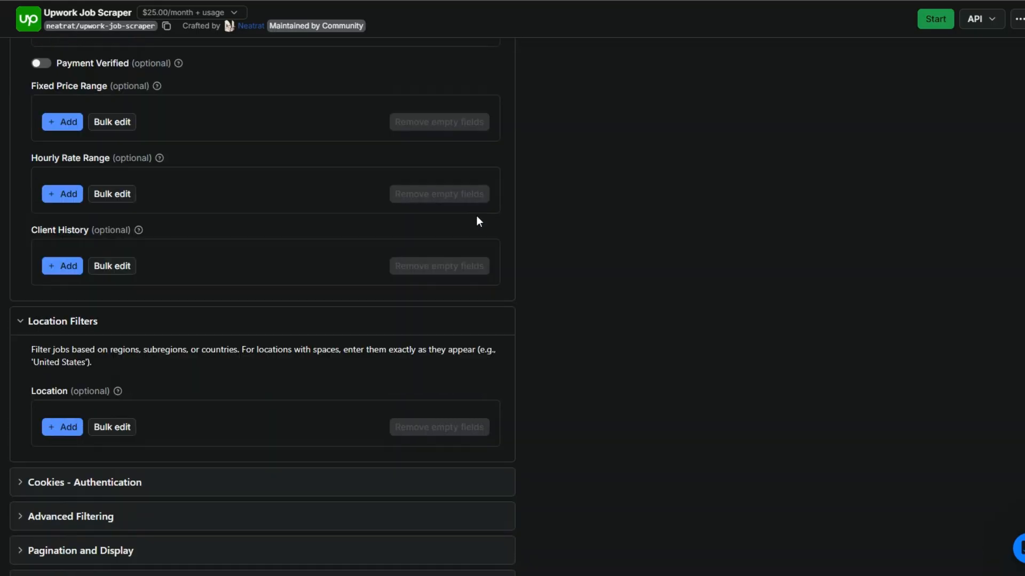
pyautogui.click(35, 258)
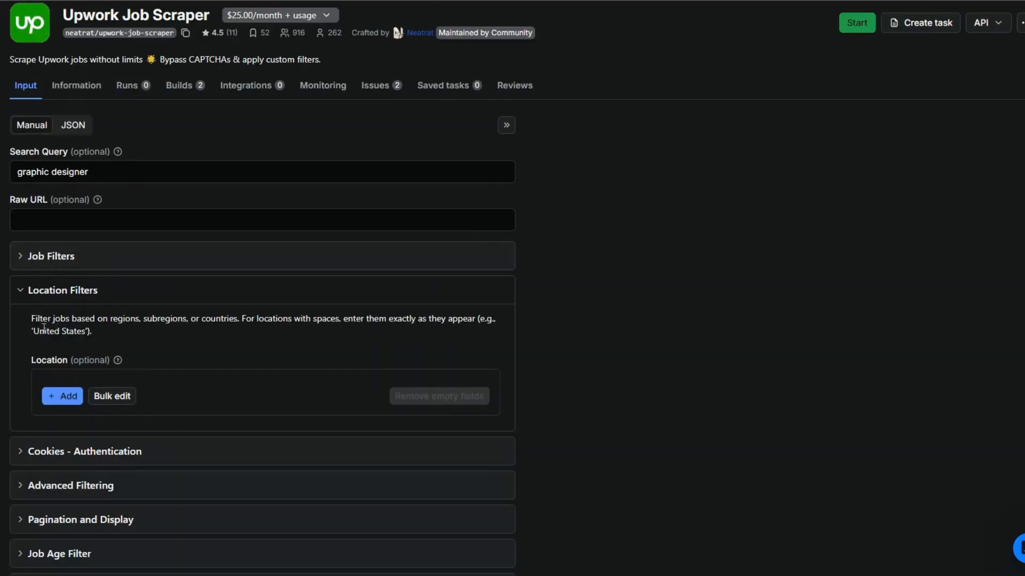
pyautogui.click(18, 295)
# Rent the Upwork Job Scraper with its free trial and start a run for the "graphic designer" query.
pyautogui.tripleClick(66, 173)
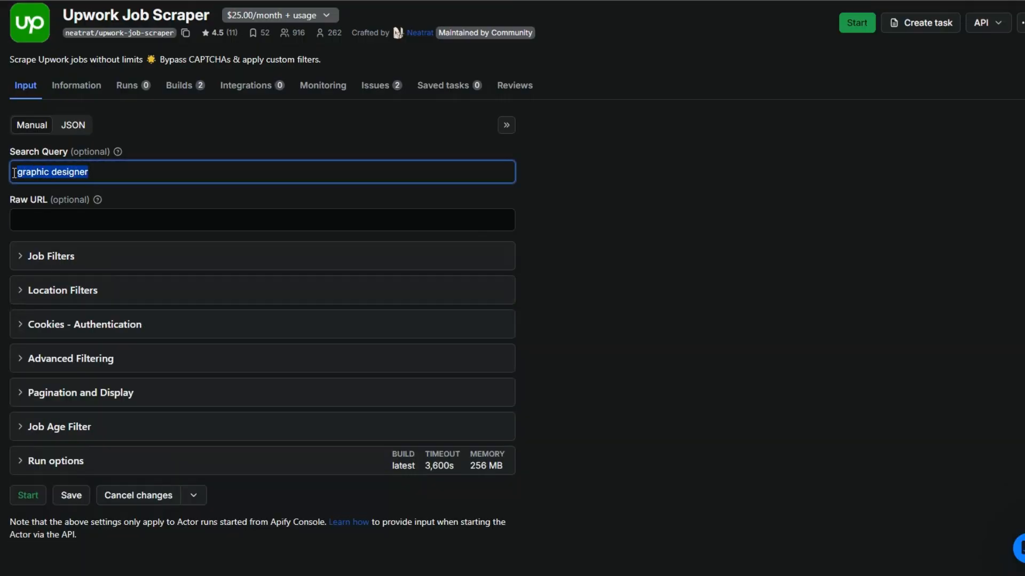
pyautogui.click(95, 171)
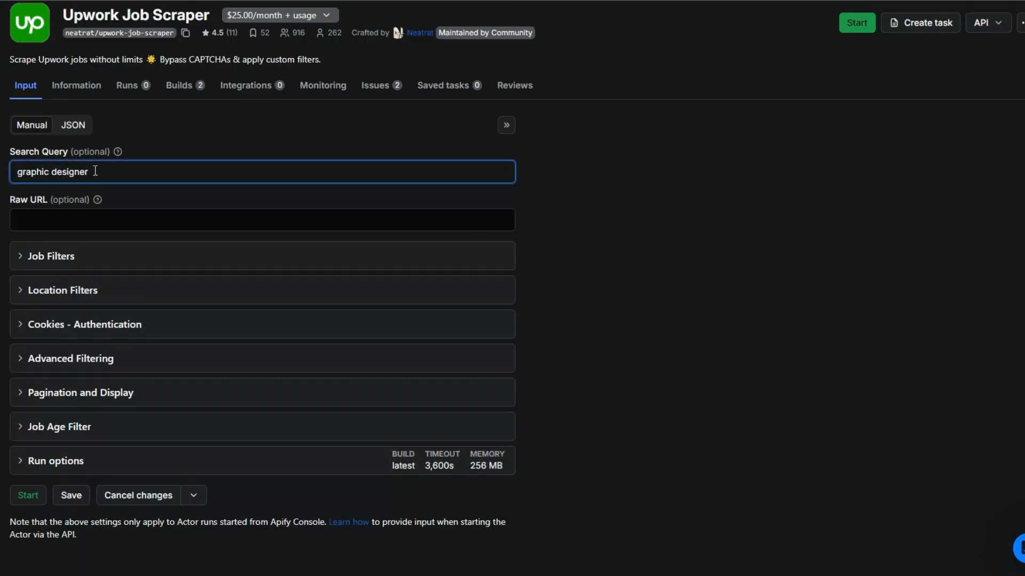
pyautogui.scroll(-1, 142, 210)
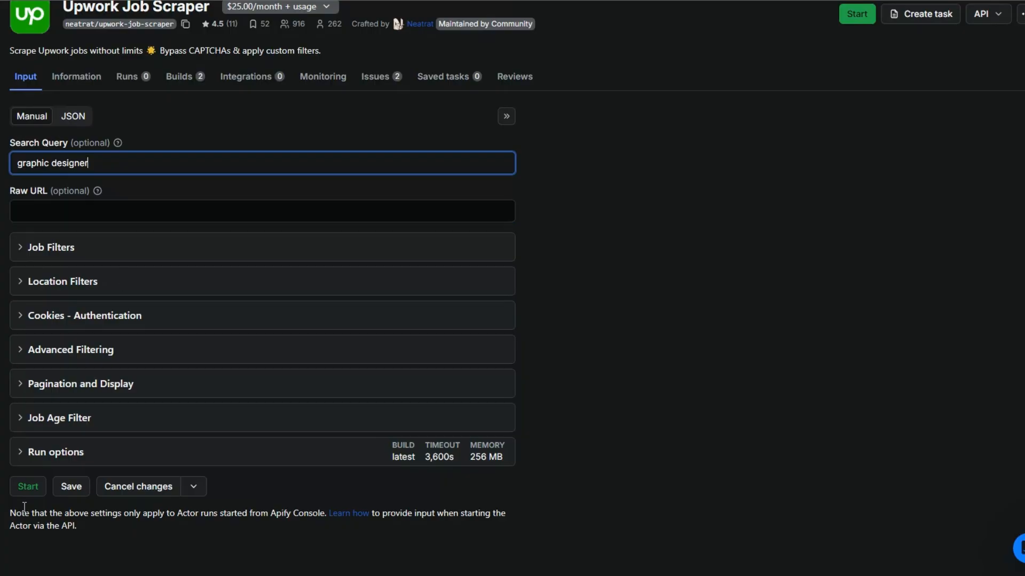
pyautogui.click(28, 486)
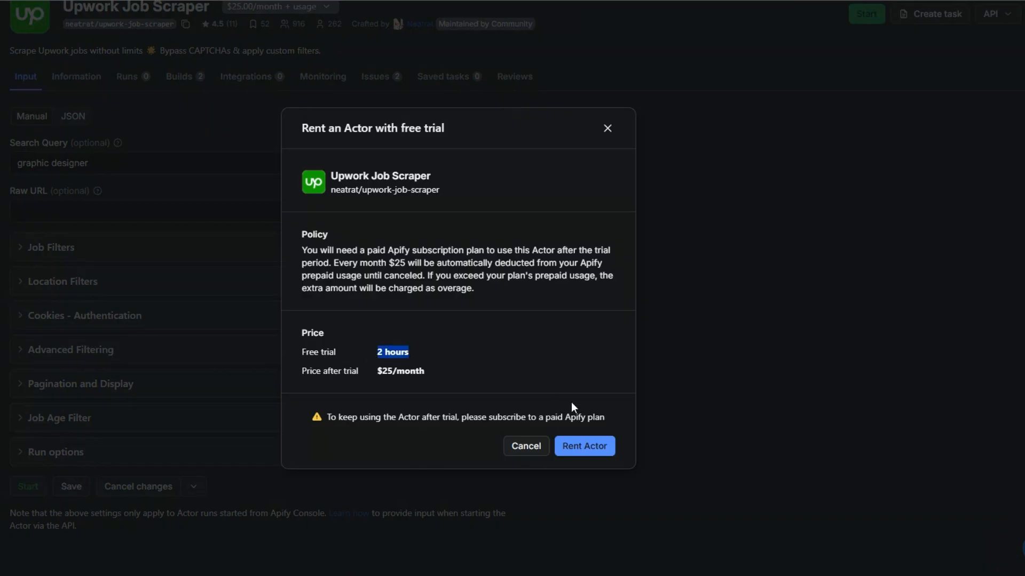
pyautogui.click(585, 446)
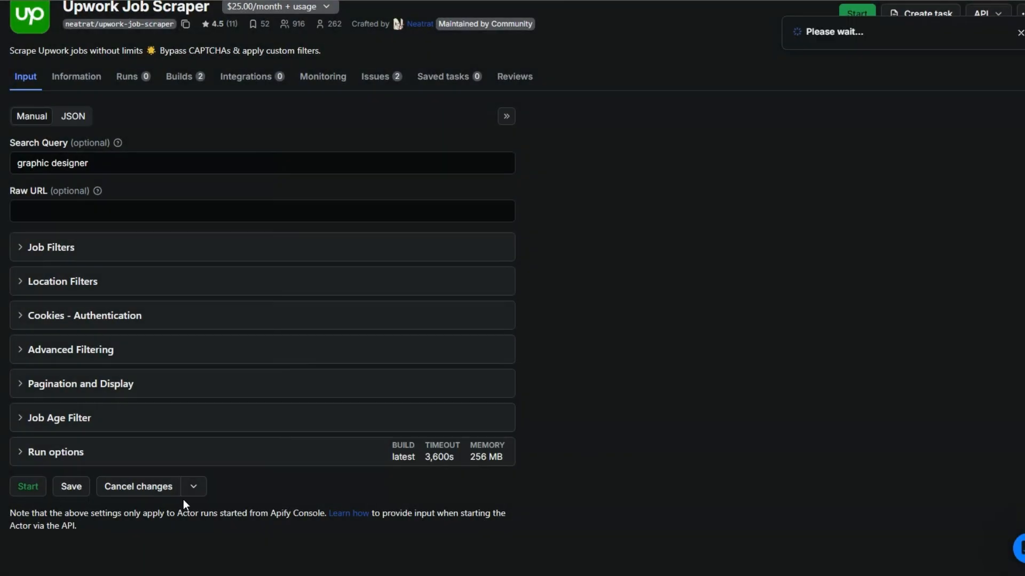
pyautogui.click(60, 488)
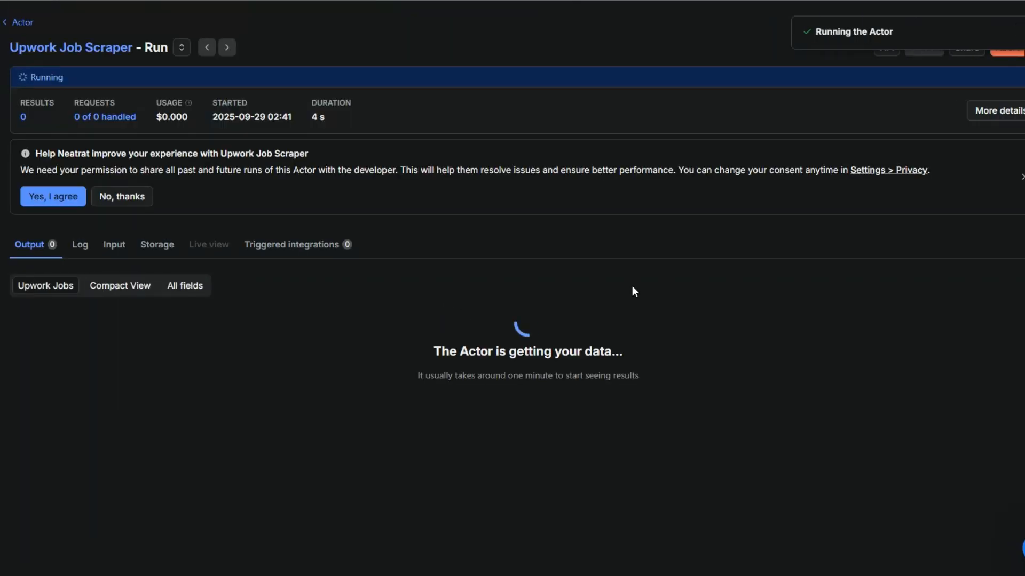
# Examine the run's output table of scraped Upwork jobs, including their URLs, descriptions, budgets, client locations and posting dates.
pyautogui.moveTo(421, 350); pyautogui.dragTo(428, 362)
pyautogui.click(308, 362)
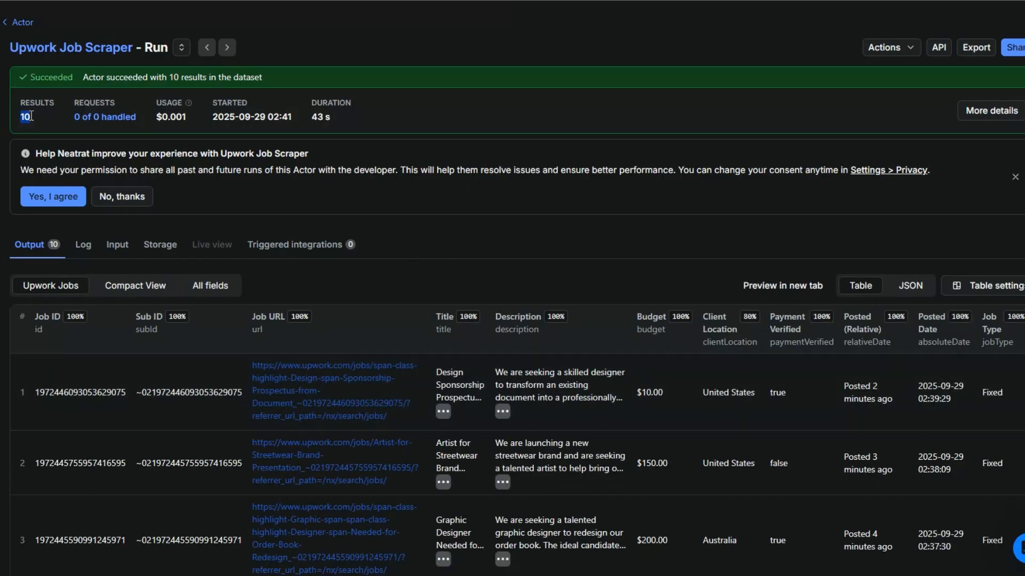
pyautogui.scroll(-10, 570, 217)
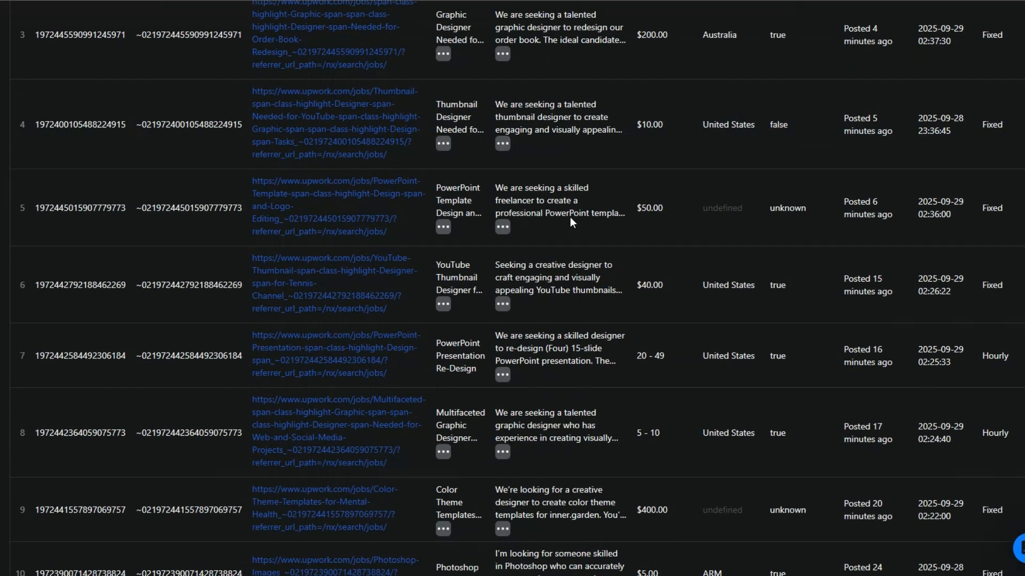
pyautogui.scroll(10, 570, 218)
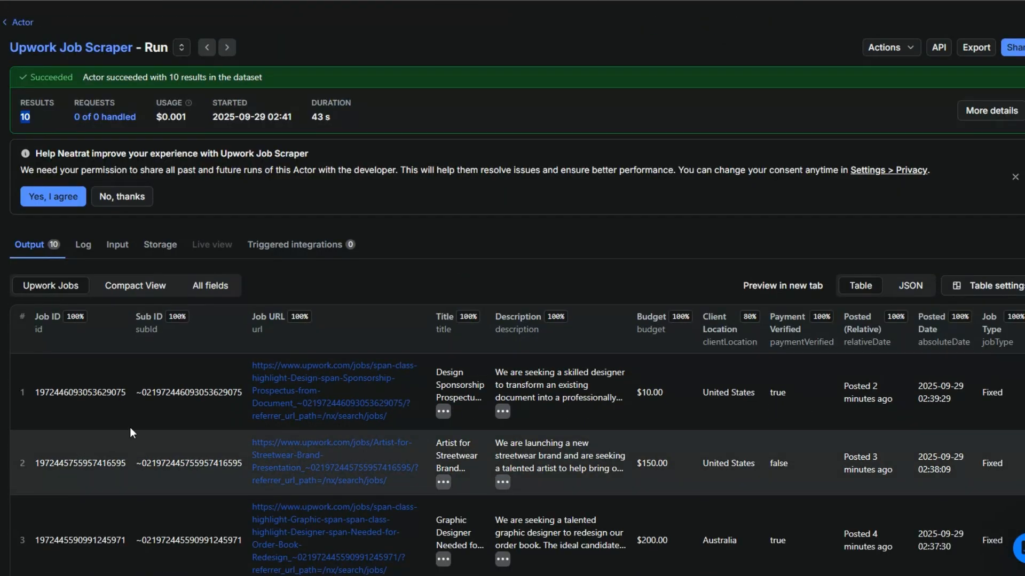
pyautogui.scroll(-1, 367, 356)
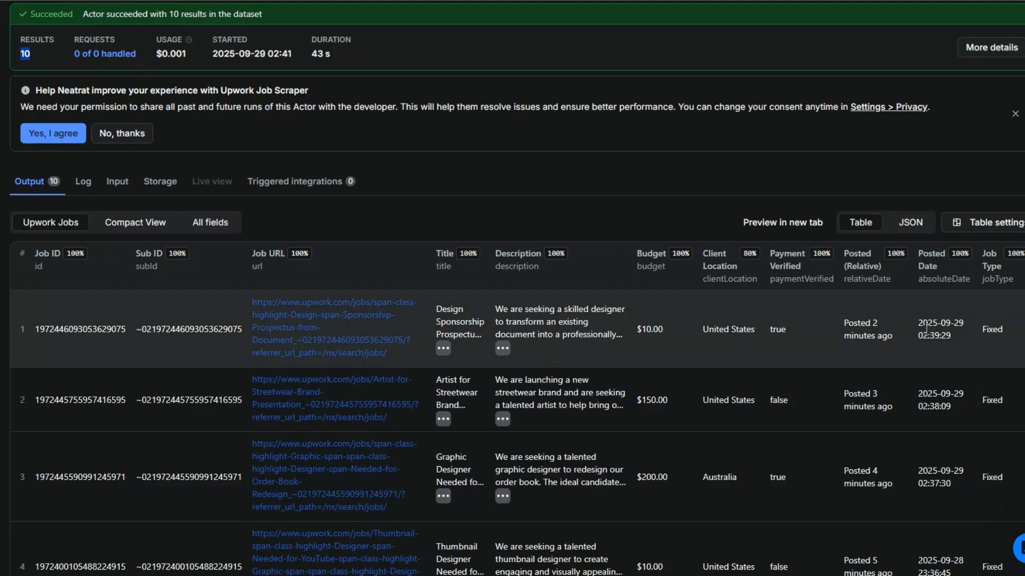
# Switch to n8n and add Apify's Run an Actor node after the manual trigger.
pyautogui.scroll(-10, 995, 347)
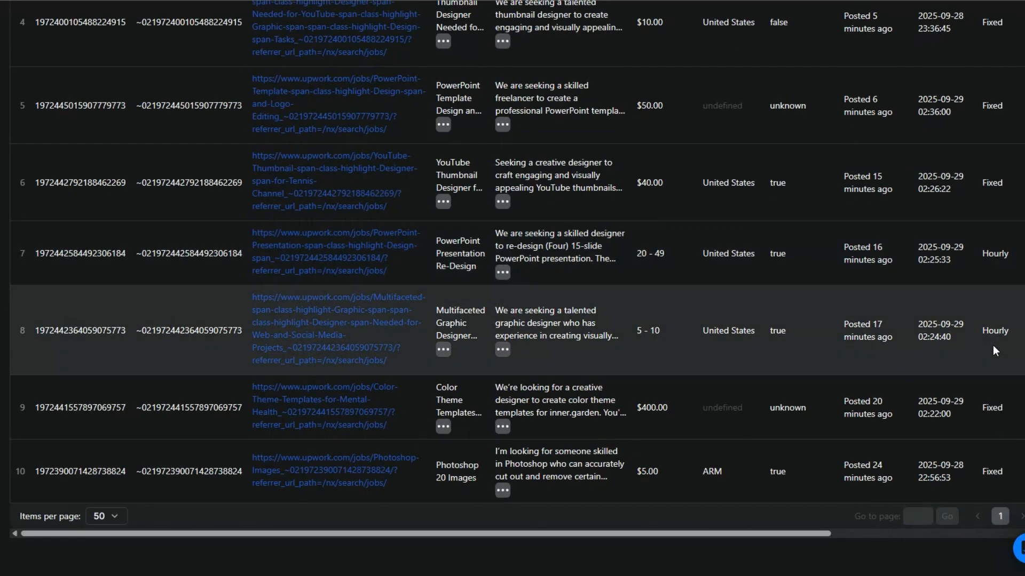
pyautogui.scroll(10, 991, 345)
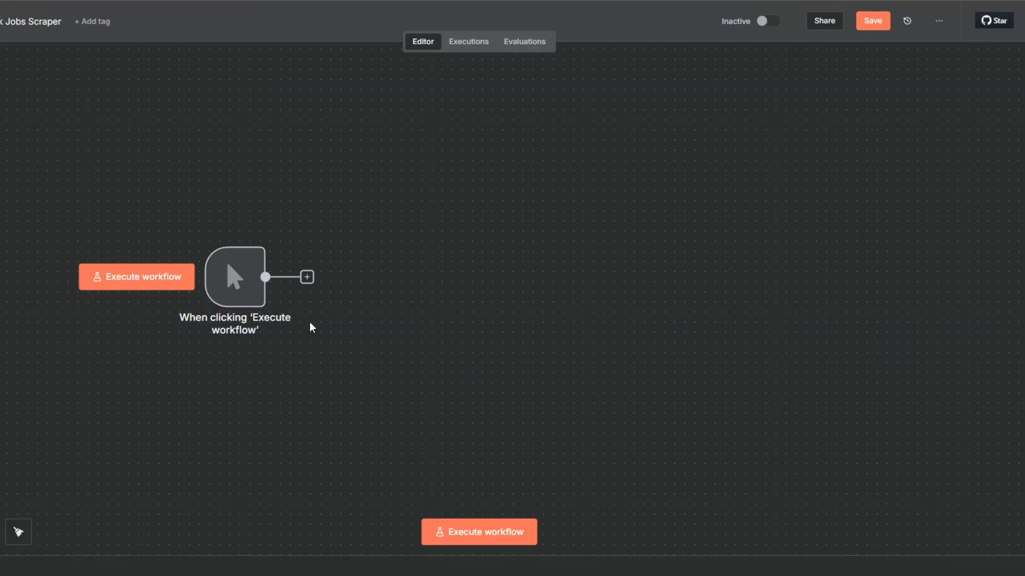
pyautogui.moveTo(253, 301); pyautogui.dragTo(132, 302)
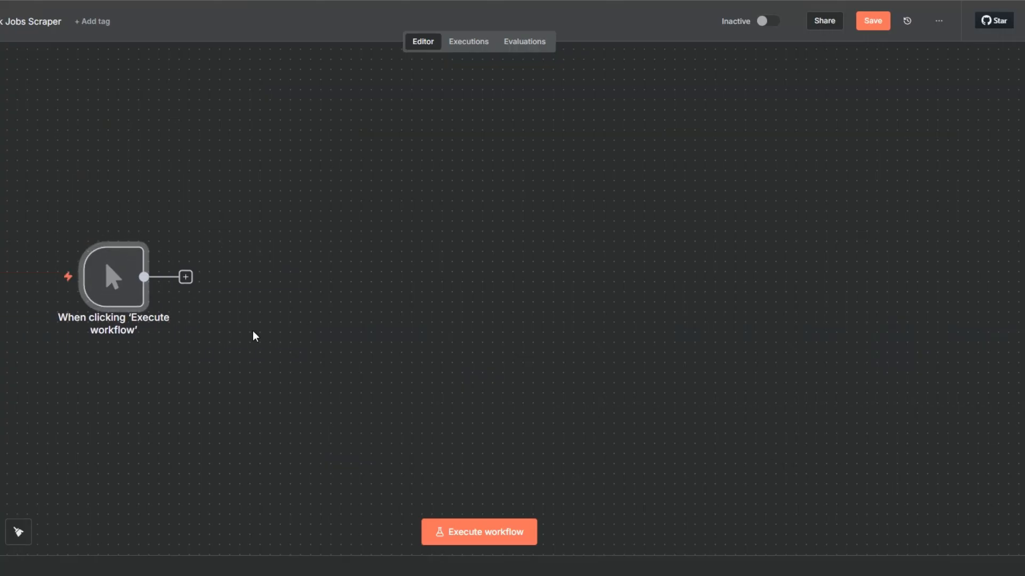
pyautogui.click(185, 278)
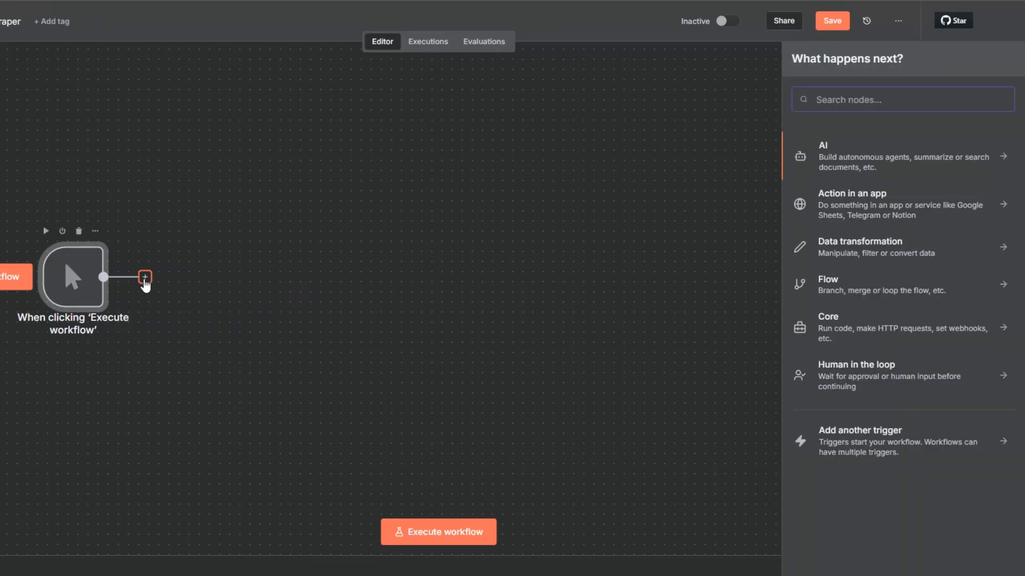
pyautogui.write('apify')
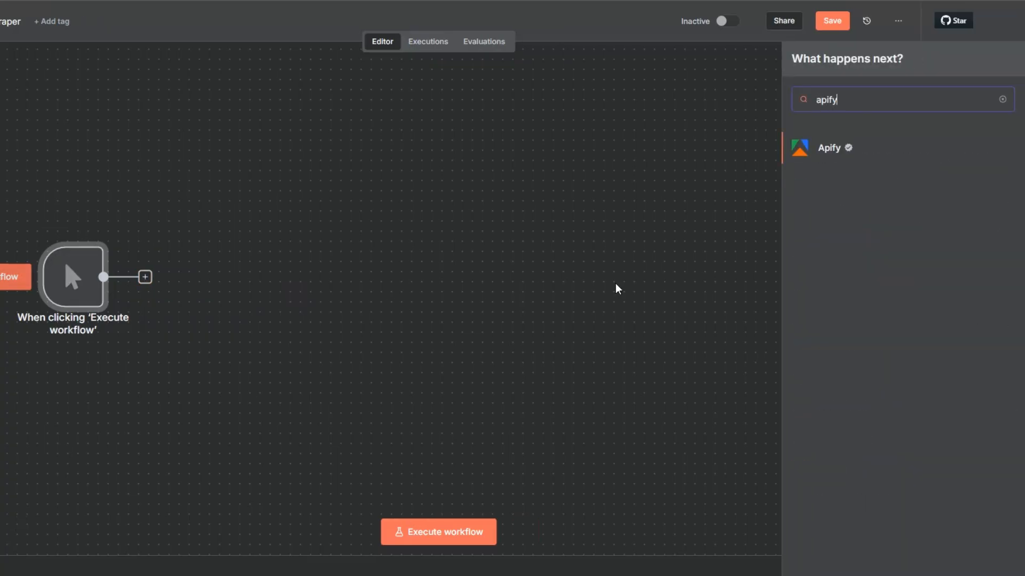
pyautogui.click(828, 152)
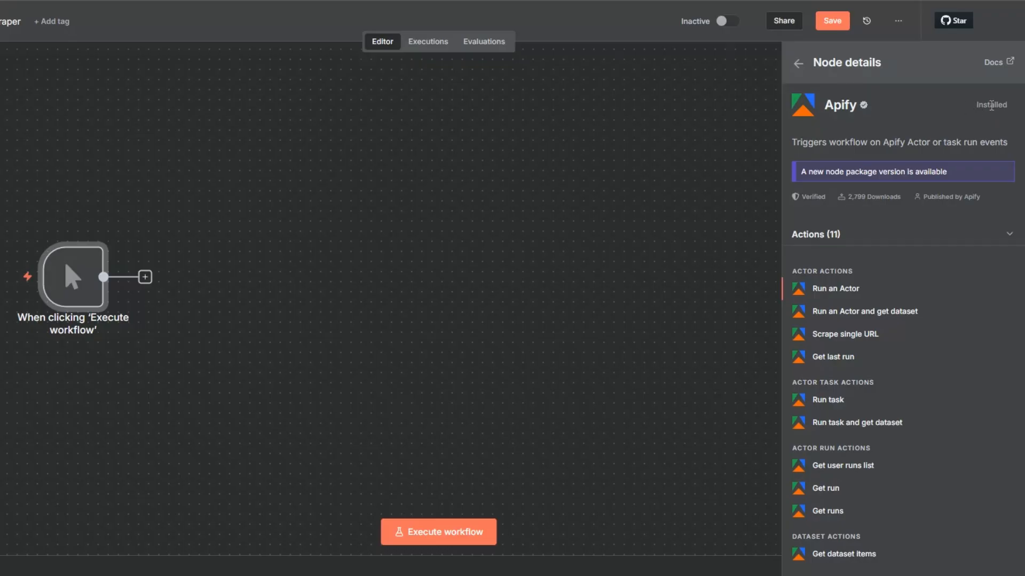
pyautogui.click(843, 289)
pyautogui.click(400, 103)
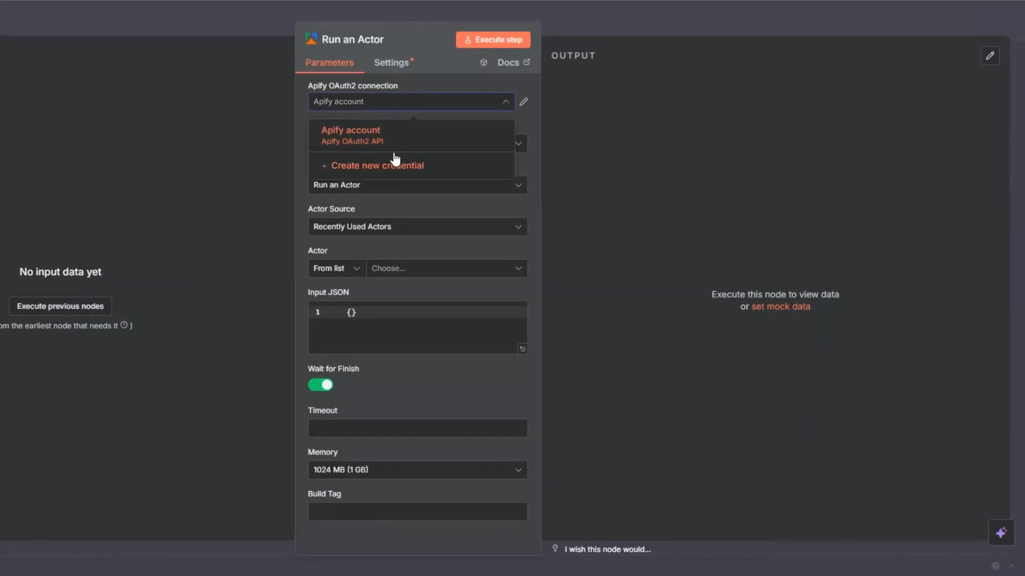
pyautogui.click(395, 165)
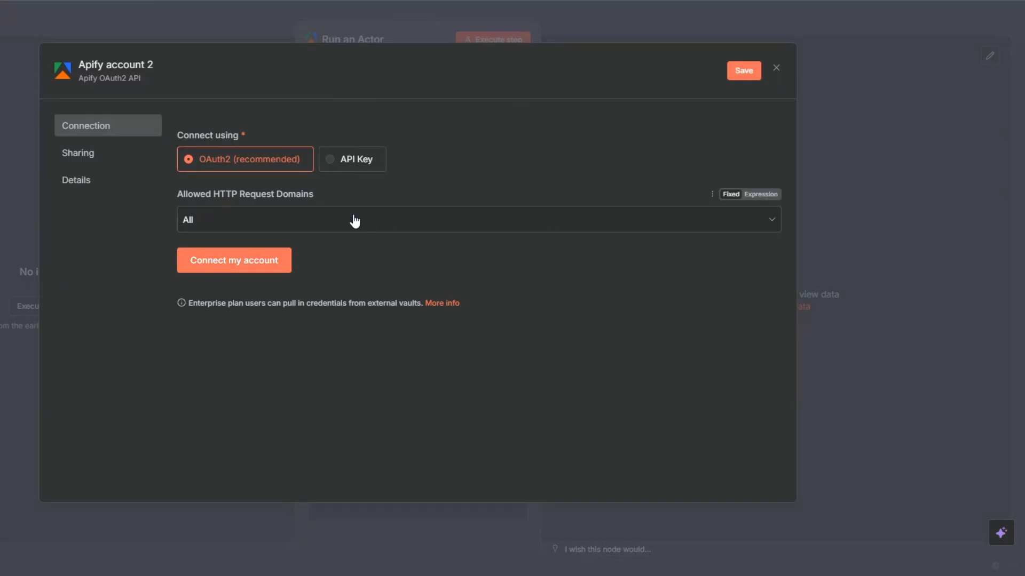
pyautogui.click(776, 68)
pyautogui.click(454, 314)
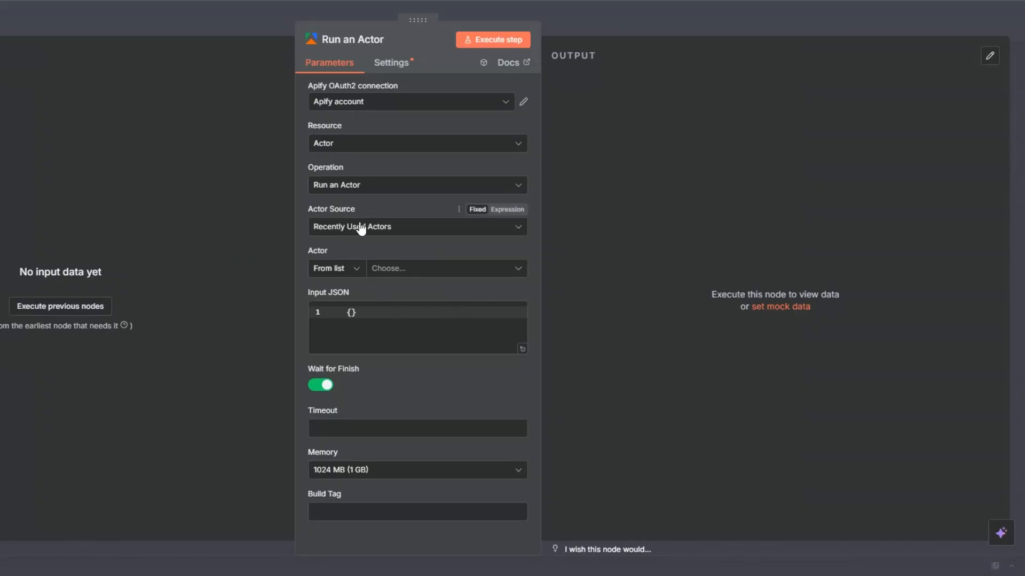
# Select Upwork Job Scraper as the Actor and clear the placeholder from its Input JSON expression.
pyautogui.click(380, 272)
pyautogui.click(371, 326)
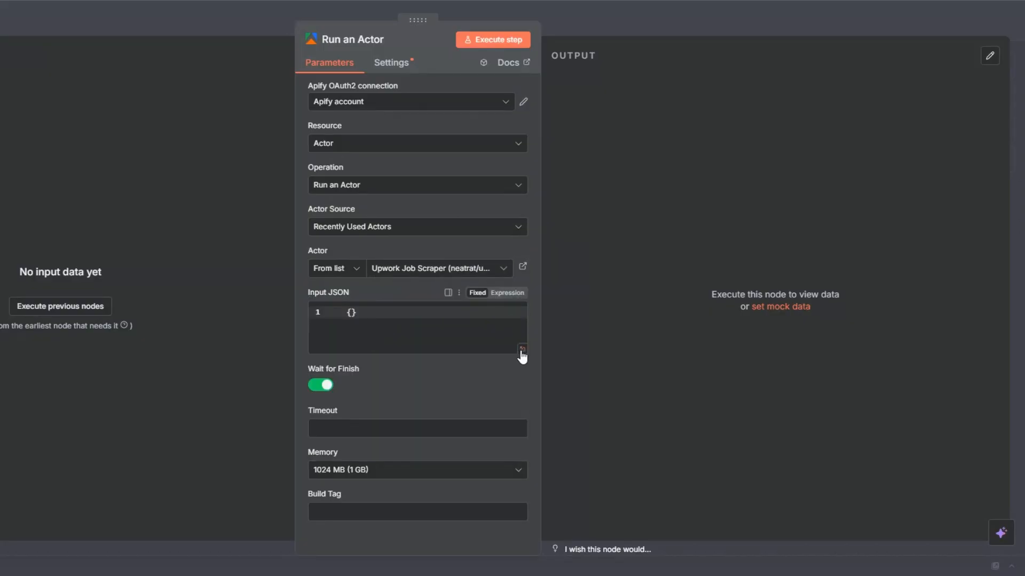
pyautogui.click(506, 293)
pyautogui.click(521, 314)
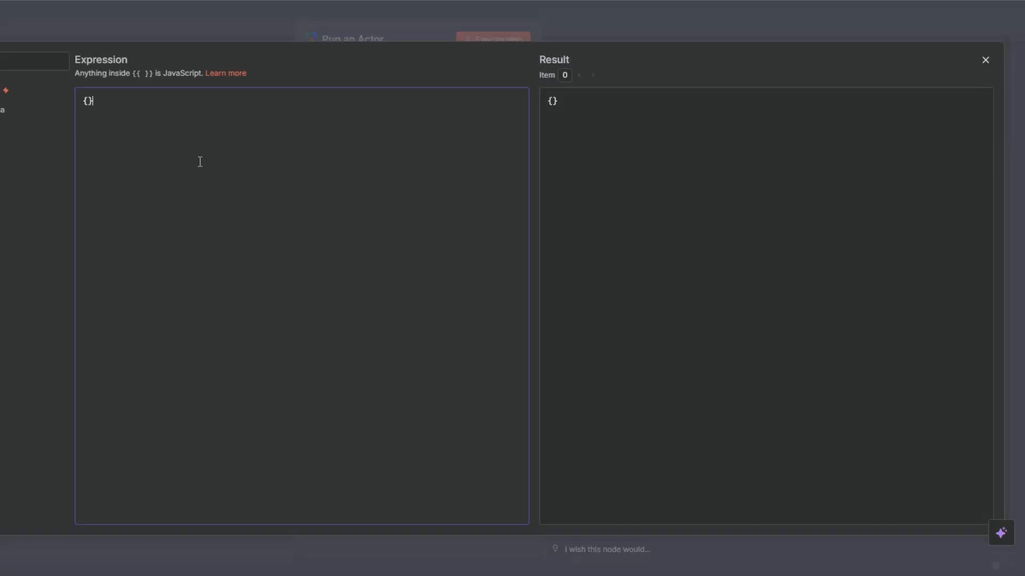
pyautogui.hotkey('ctrl', 'a')
pyautogui.press('BackSpace')
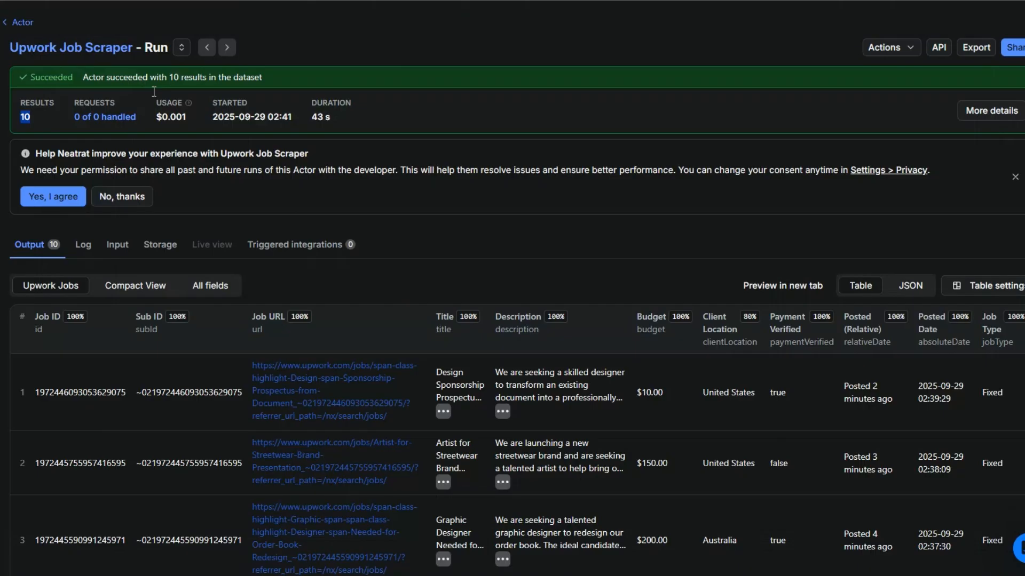
# Copy the Upwork Job Scraper's JSON input from Apify and paste it into the node's Input JSON expression in n8n.
pyautogui.click(110, 47)
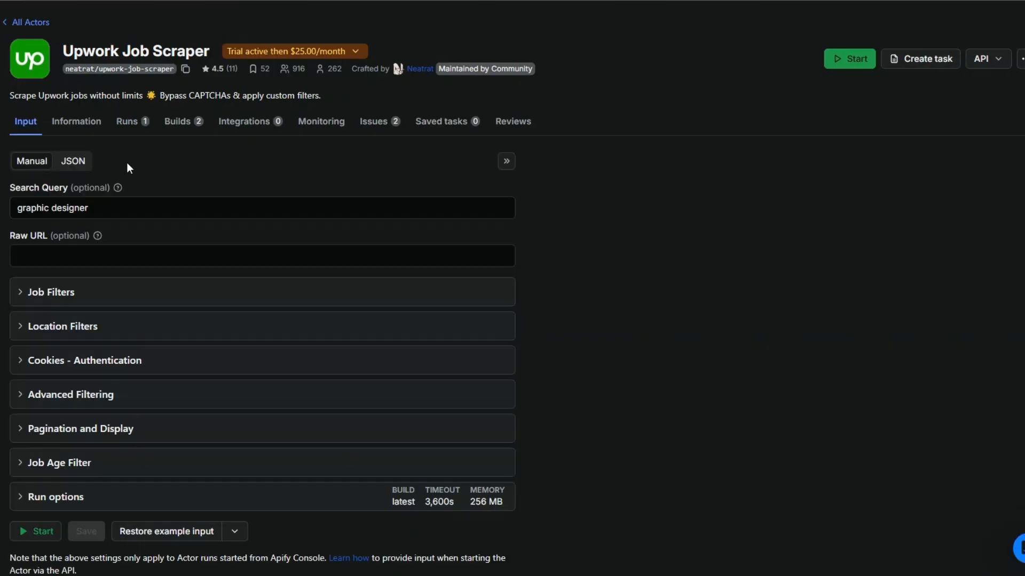
pyautogui.click(73, 160)
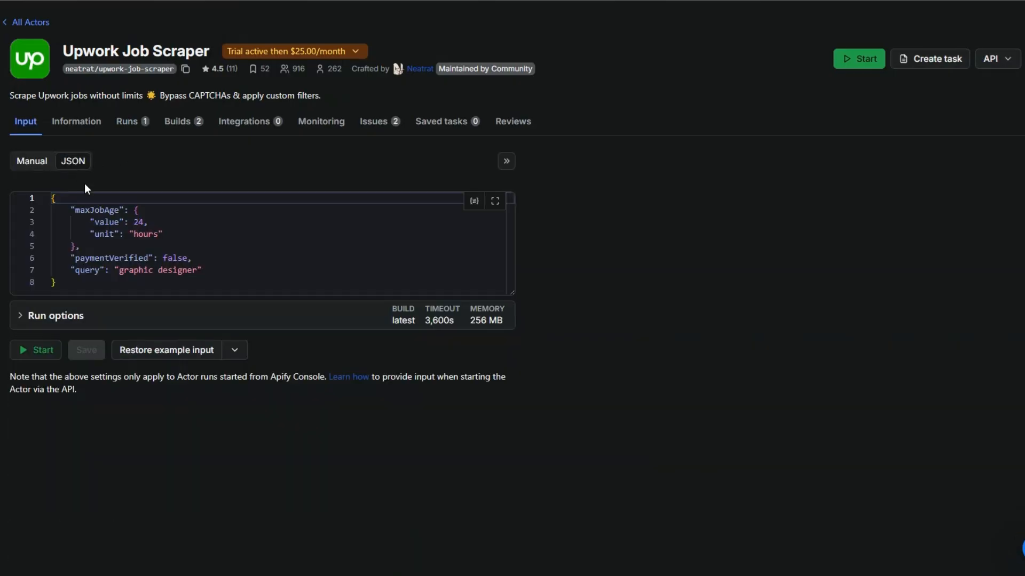
pyautogui.moveTo(54, 198); pyautogui.dragTo(64, 283)
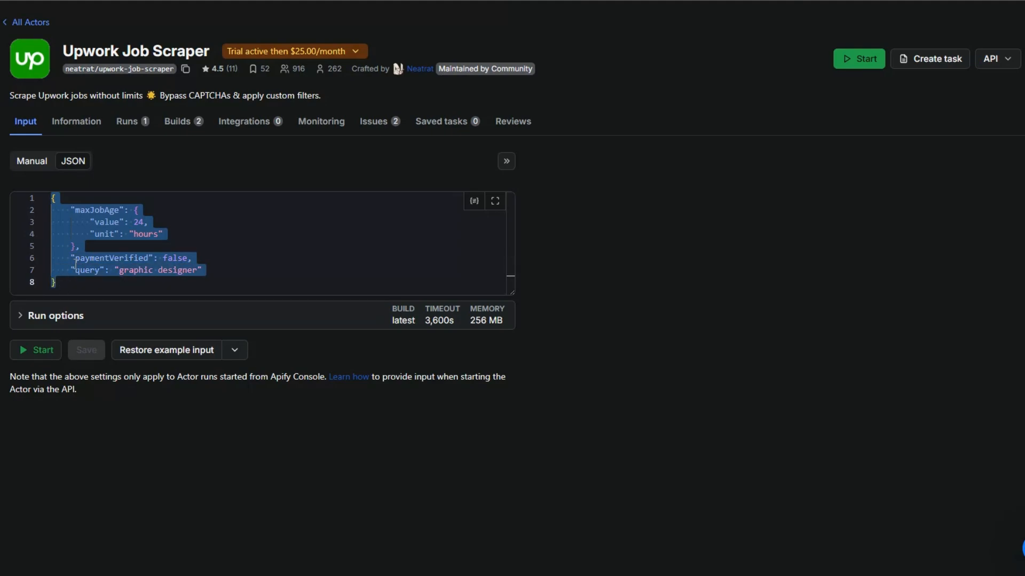
pyautogui.rightClick(74, 266)
pyautogui.click(114, 372)
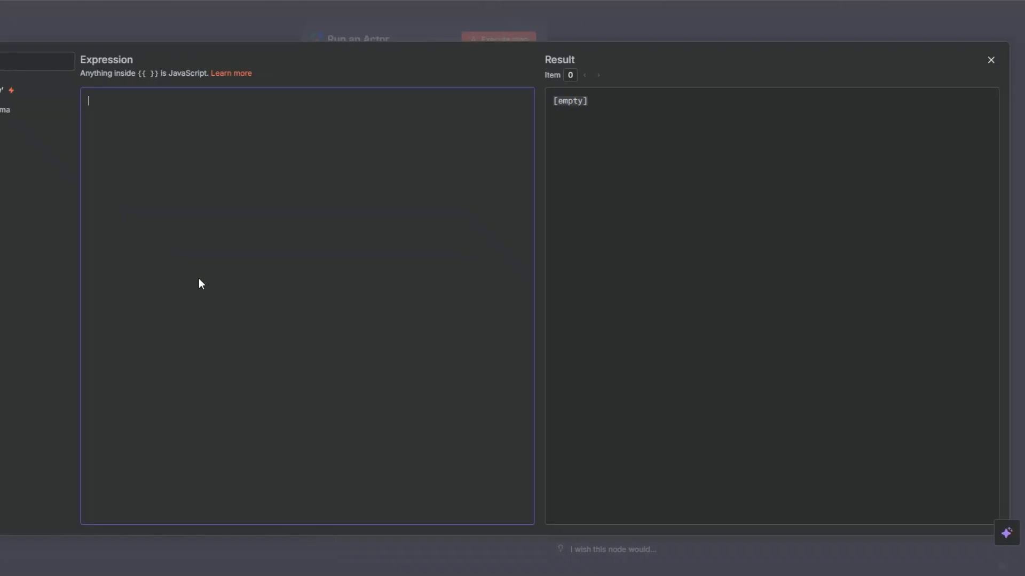
pyautogui.hotkey('ctrl', 'v')
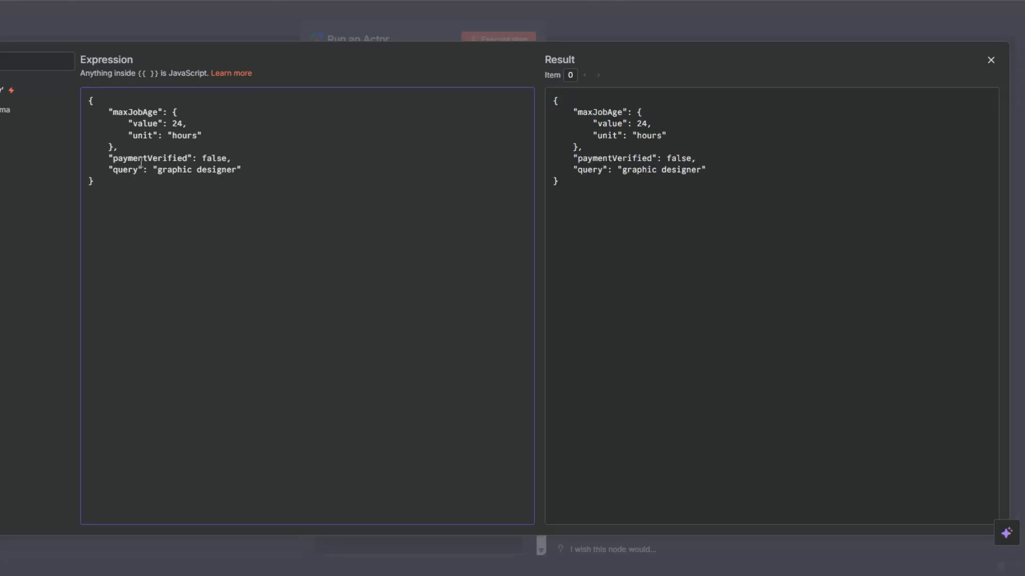
# Set paymentVerified to true in the Input JSON and close the expression editor.
pyautogui.moveTo(227, 160); pyautogui.dragTo(211, 160)
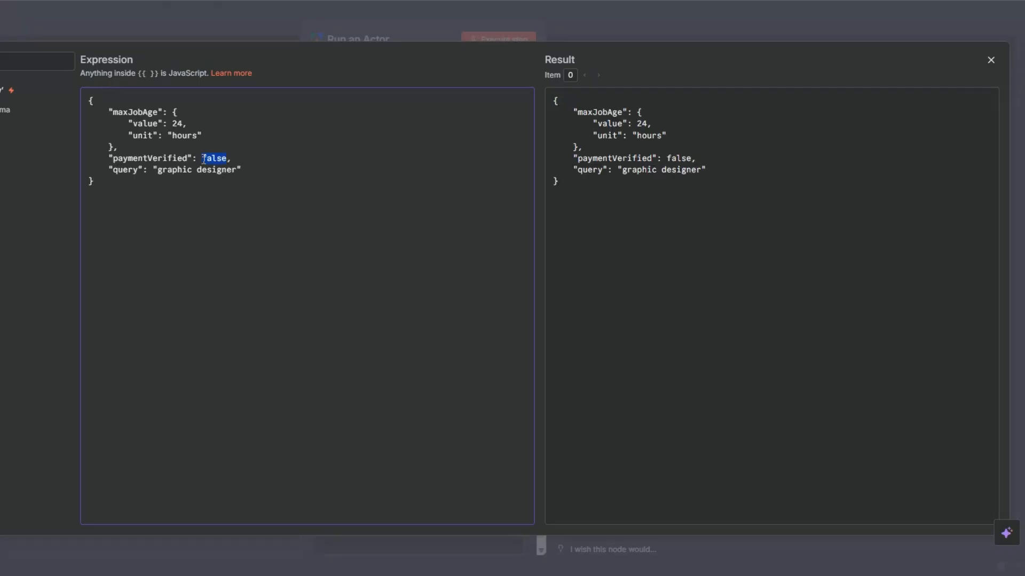
pyautogui.write('true')
pyautogui.press('Escape')
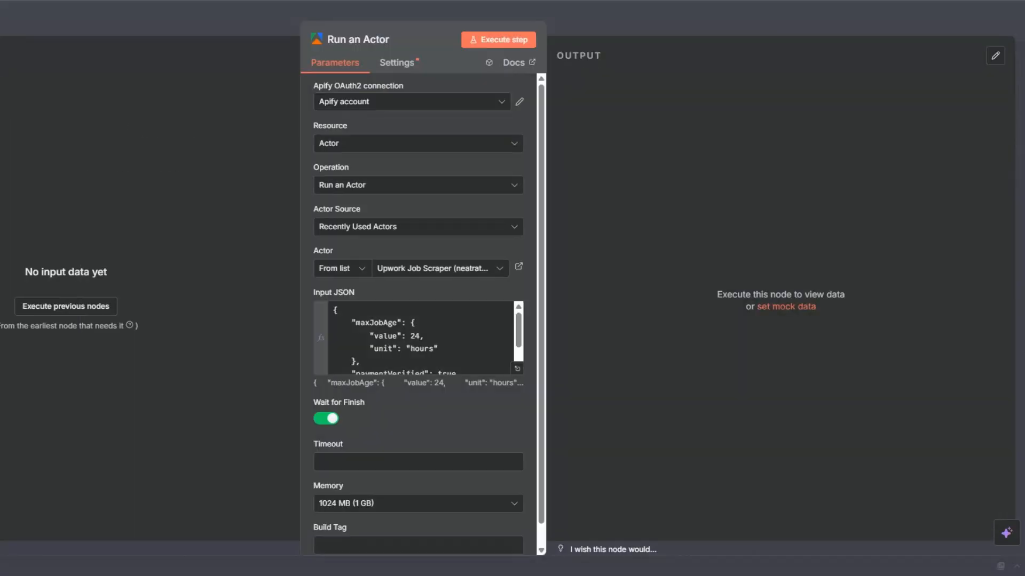
# Execute the Run an Actor node and check its Input JSON while it runs.
pyautogui.scroll(-1, 438, 217)
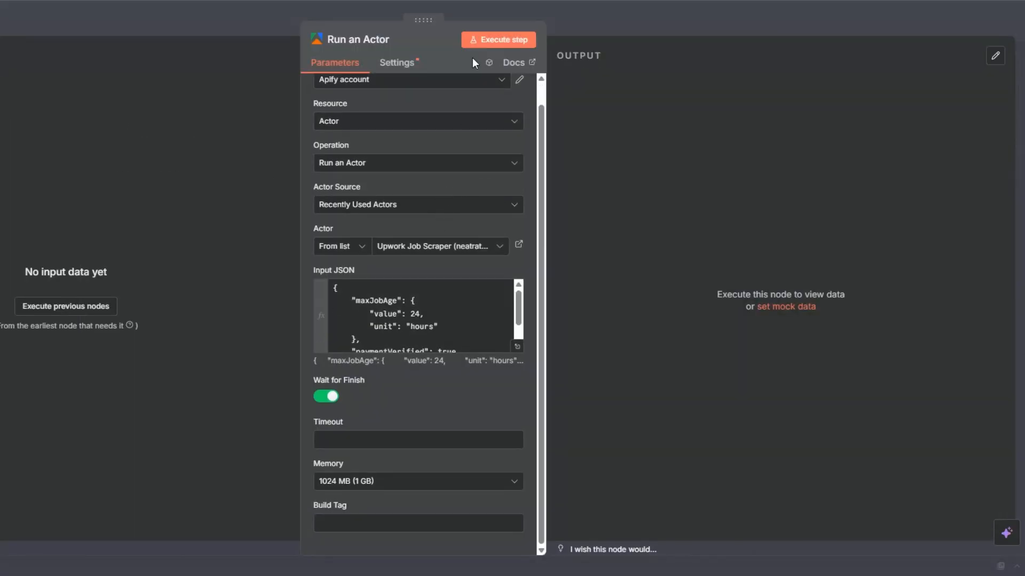
pyautogui.click(484, 37)
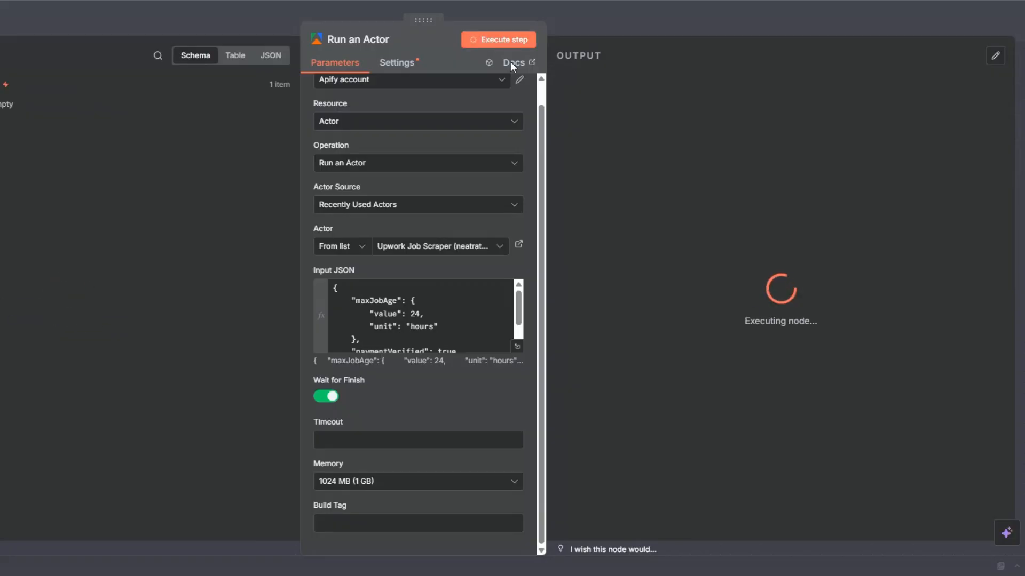
pyautogui.scroll(-2, 390, 333)
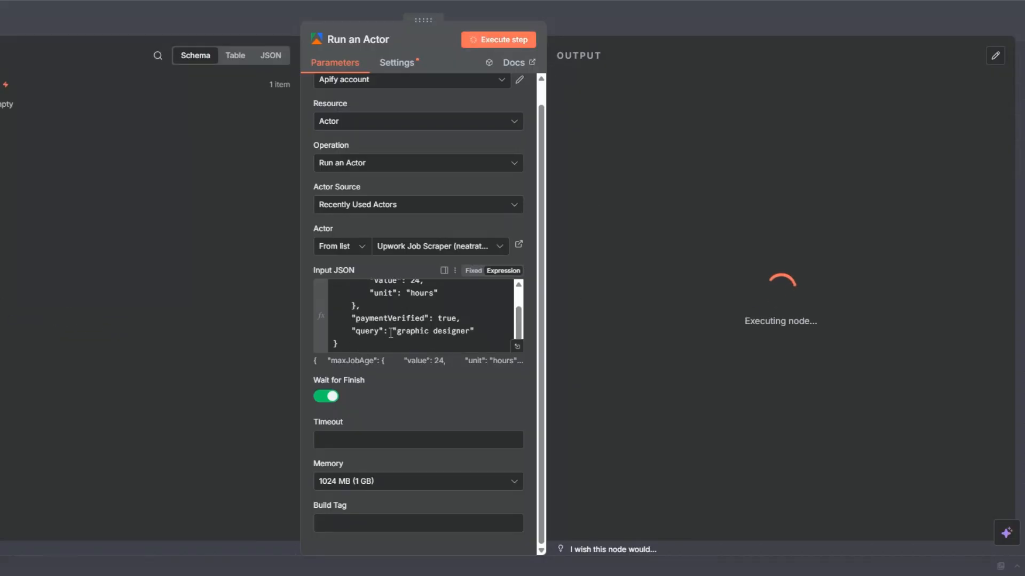
pyautogui.scroll(1, 476, 330)
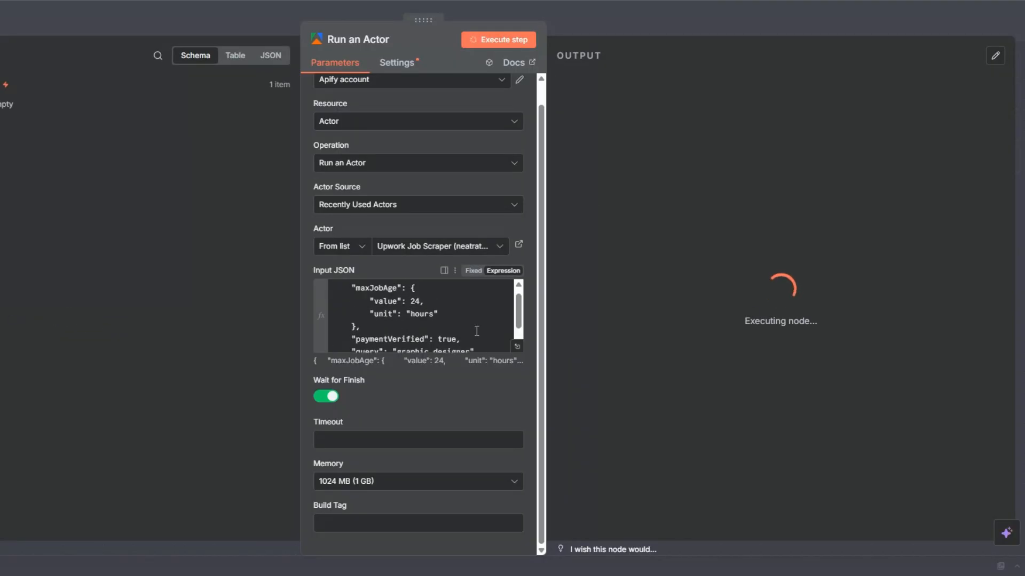
pyautogui.scroll(-2, 476, 331)
pyautogui.scroll(3, 476, 331)
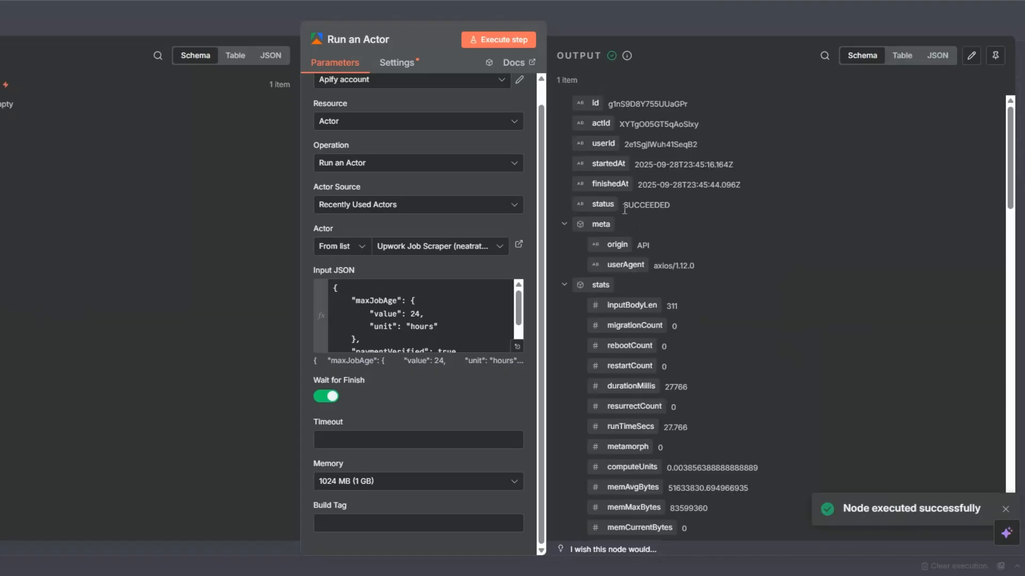
# Review the status and defaultDatasetId in the Run an Actor output, and return to the canvas.
pyautogui.moveTo(624, 209); pyautogui.dragTo(677, 203)
pyautogui.scroll(-8, 760, 272)
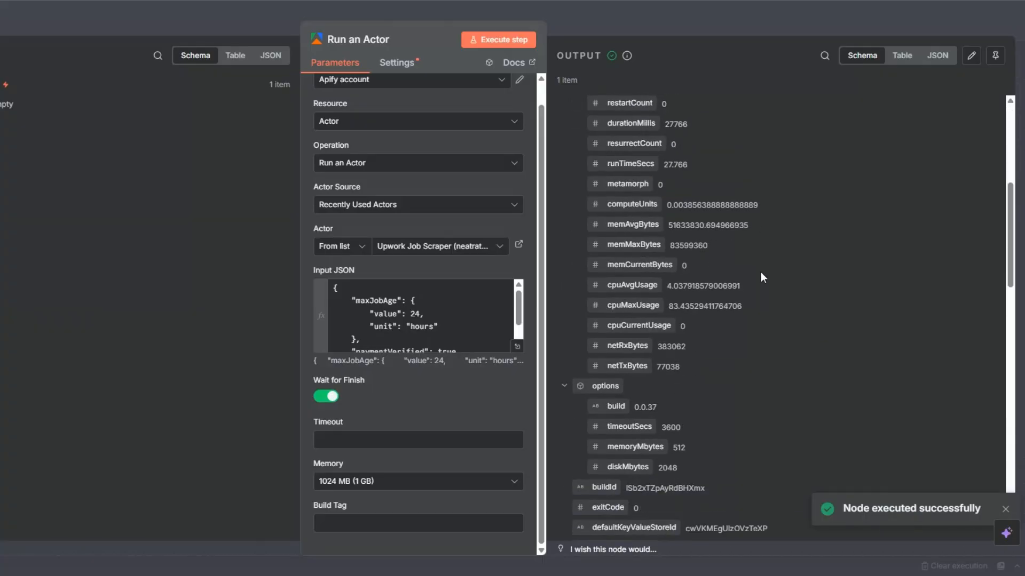
pyautogui.scroll(-2, 716, 315)
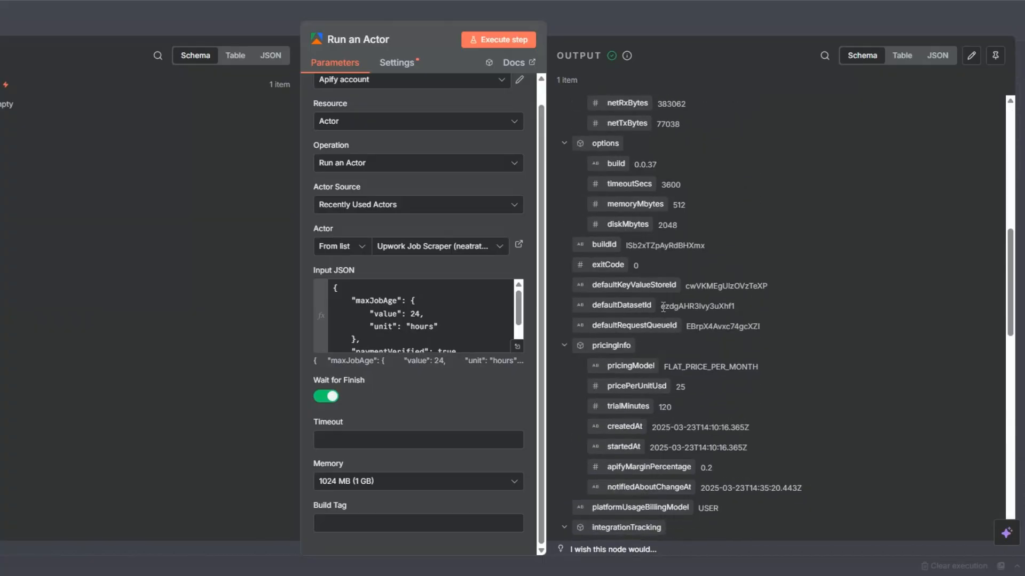
pyautogui.moveTo(662, 306); pyautogui.dragTo(742, 306)
pyautogui.press('Escape')
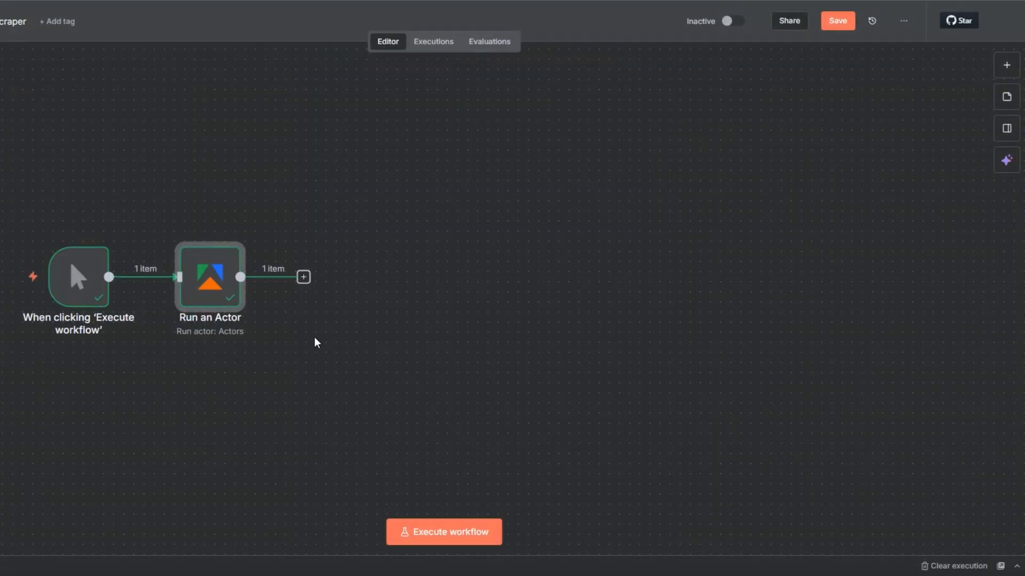
# Add Apify's Get dataset items node after the Run an Actor node.
pyautogui.click(303, 277)
pyautogui.write('apify')
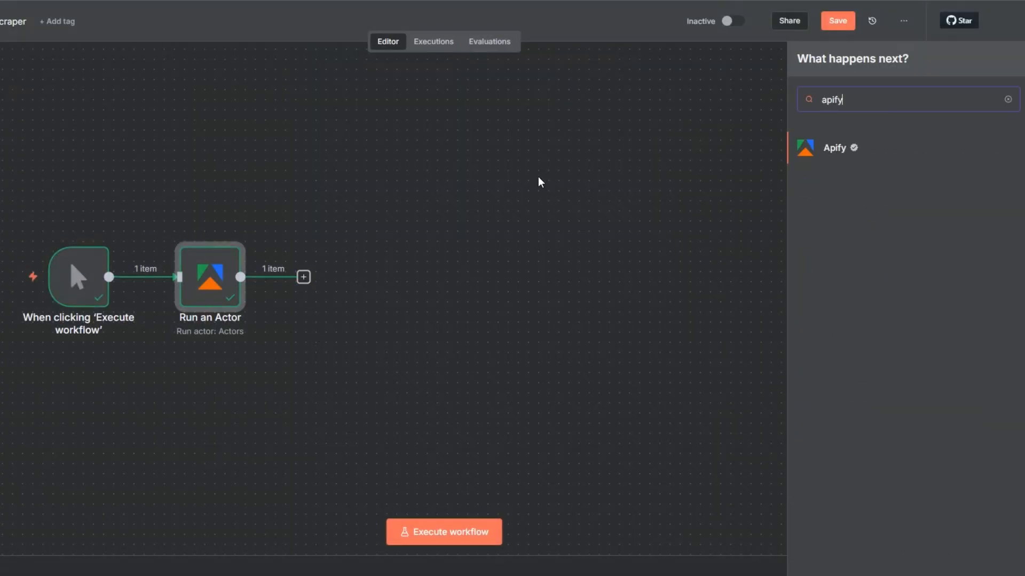
pyautogui.click(834, 150)
pyautogui.scroll(-3, 851, 401)
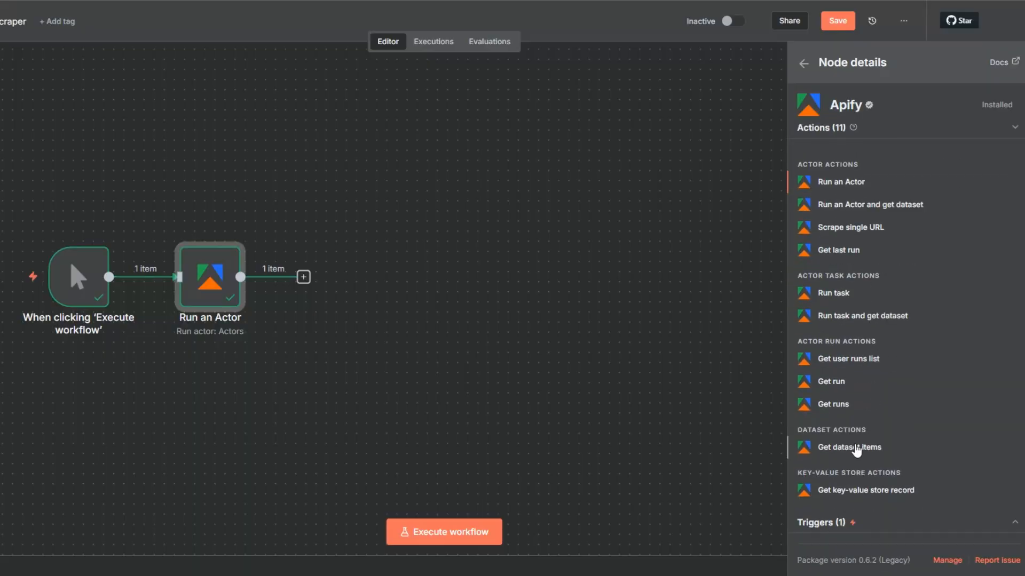
pyautogui.click(853, 448)
# Map the Dataset ID to {{ $json.defaultDatasetId }} from the Actor run and execute the Get dataset items node.
pyautogui.click(422, 227)
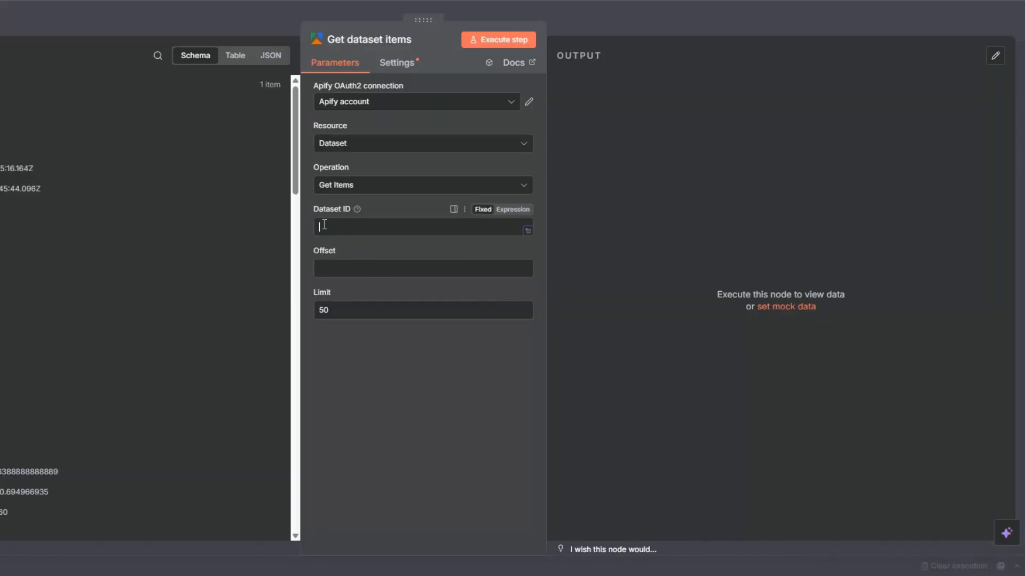
pyautogui.scroll(-7, 75, 270)
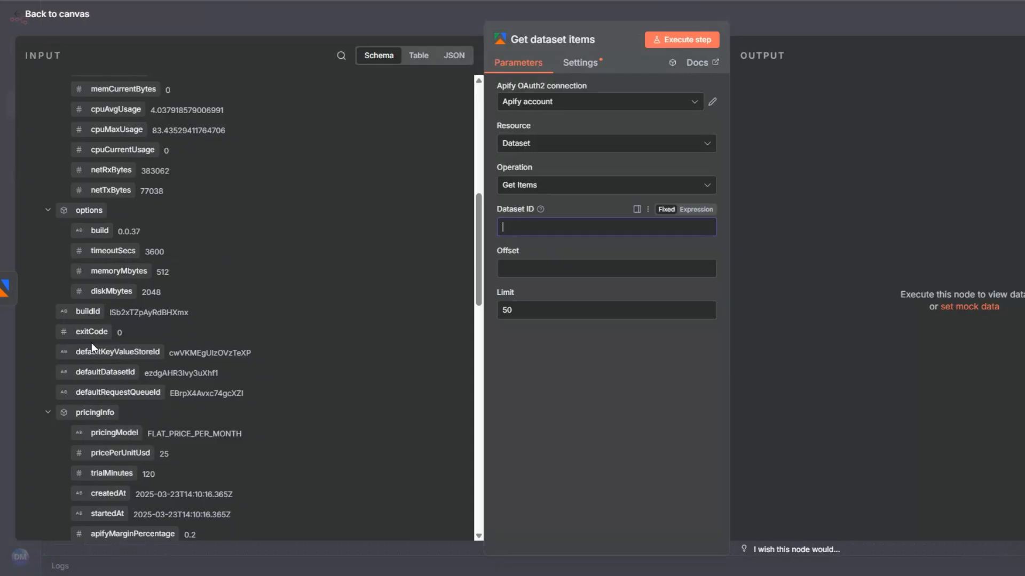
pyautogui.moveTo(96, 375); pyautogui.dragTo(523, 227)
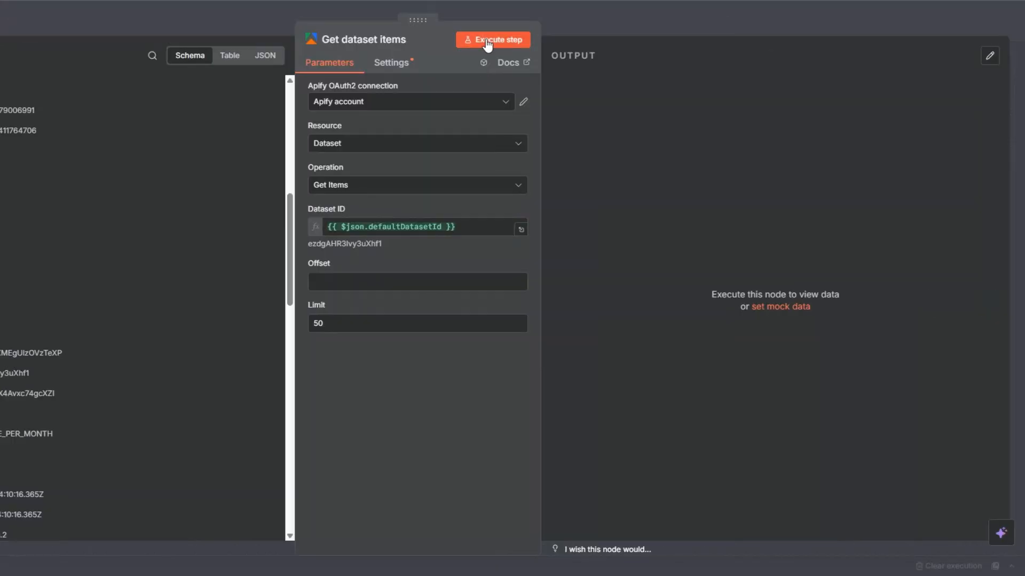
pyautogui.click(676, 40)
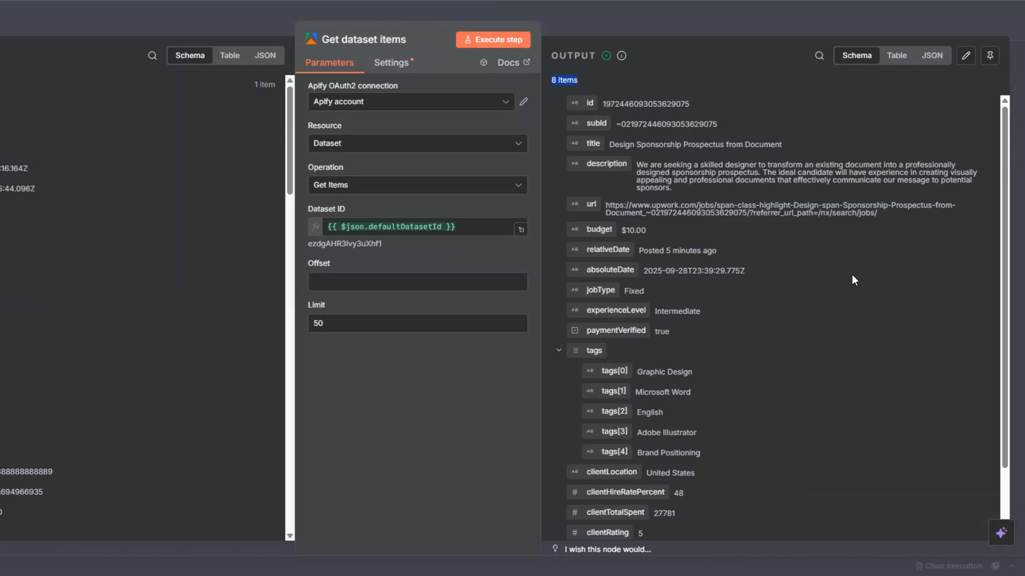
# Examine the fields of the retrieved Upwork jobs, from title, description and budget to tags and client details.
pyautogui.scroll(-3, 851, 274)
pyautogui.scroll(3, 852, 276)
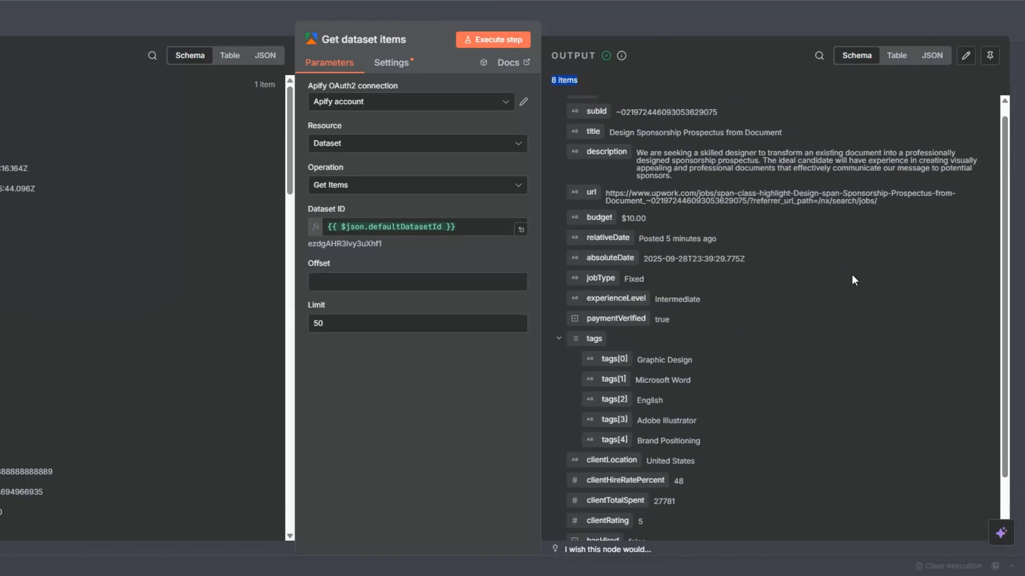
pyautogui.scroll(1, 852, 274)
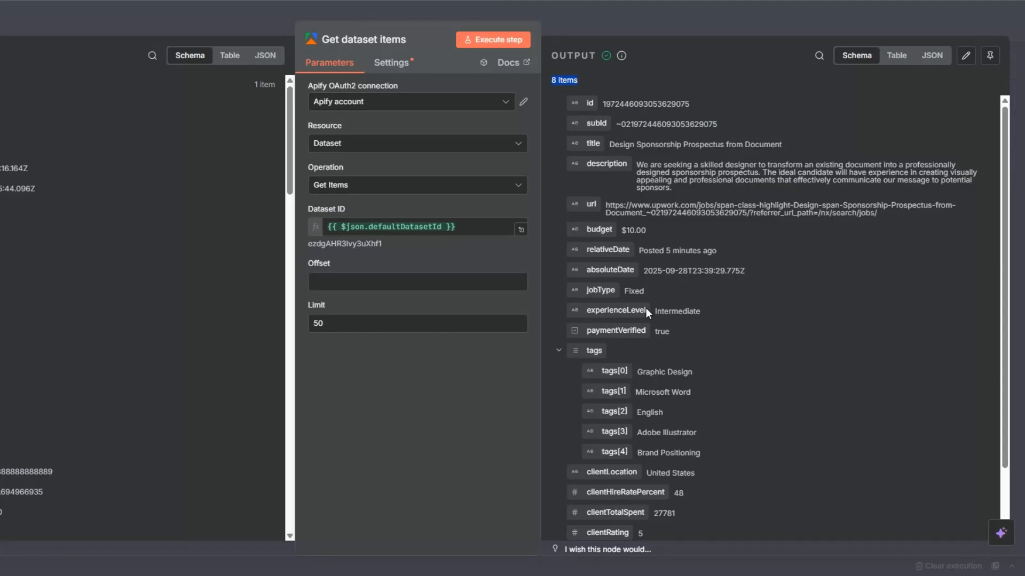
pyautogui.scroll(-3, 773, 272)
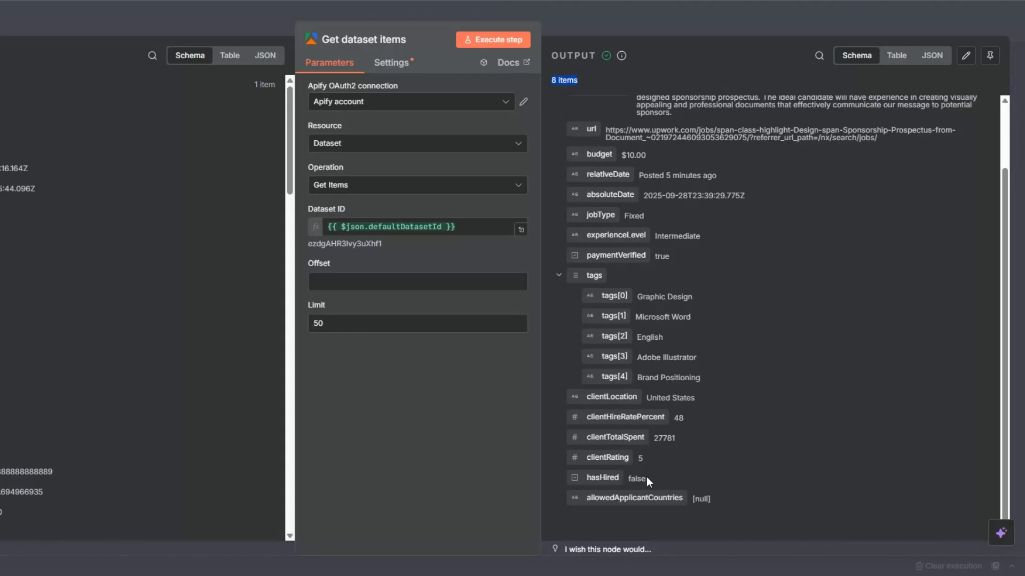
# Finish reviewing the retrieved job fields from the first one onward and return to the canvas.
pyautogui.scroll(3, 670, 474)
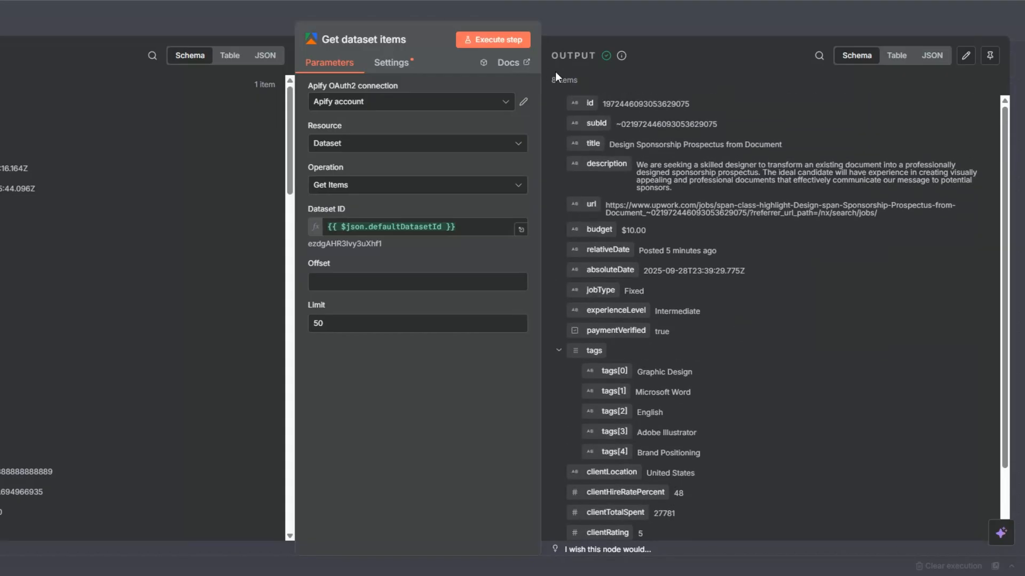
pyautogui.click(137, 229)
pyautogui.press('Escape')
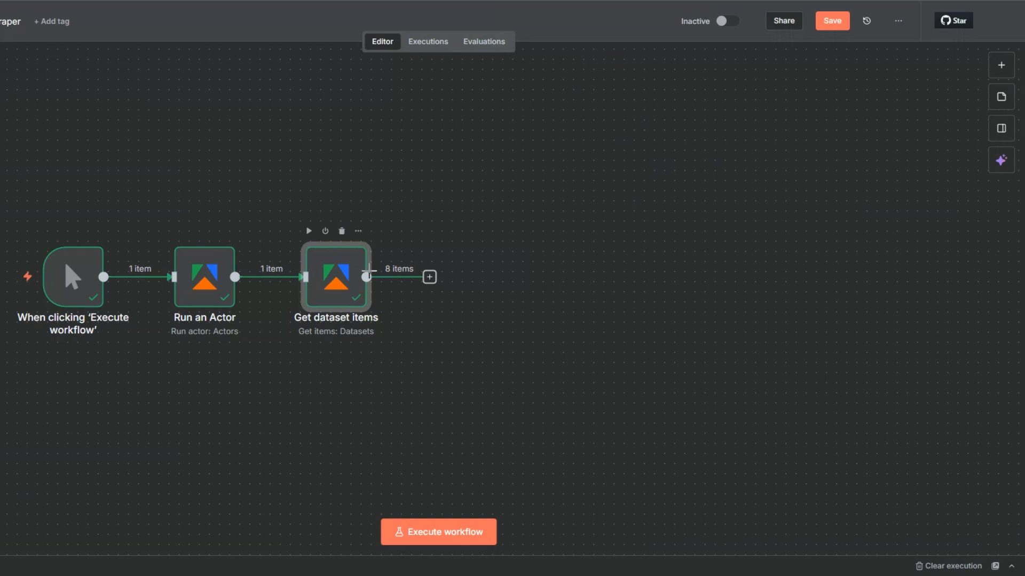
# Inspect the hard-coded query value in the Run an Actor node's Input JSON, and return to the canvas.
pyautogui.rightClick(188, 292)
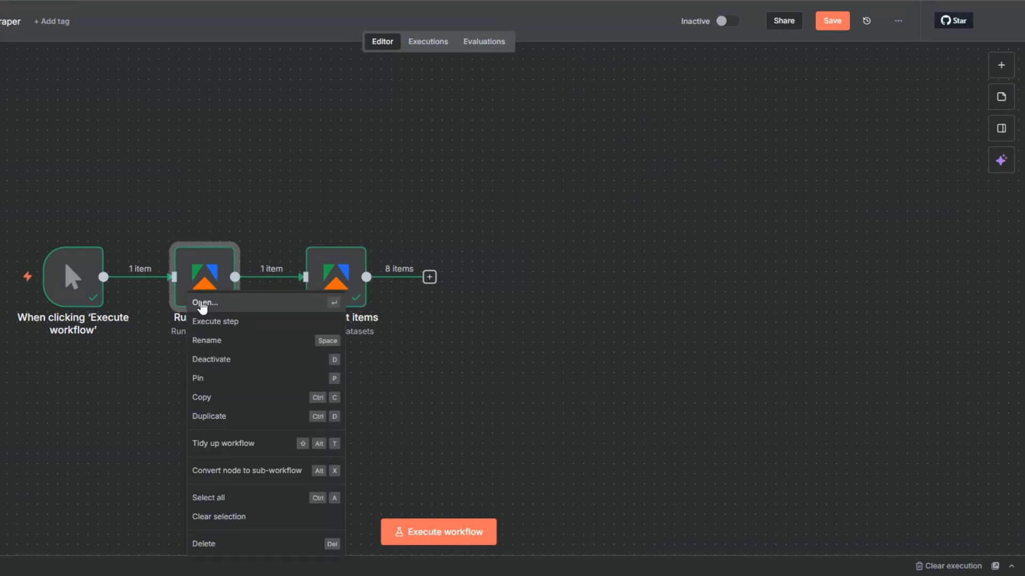
pyautogui.click(202, 305)
pyautogui.scroll(-4, 397, 364)
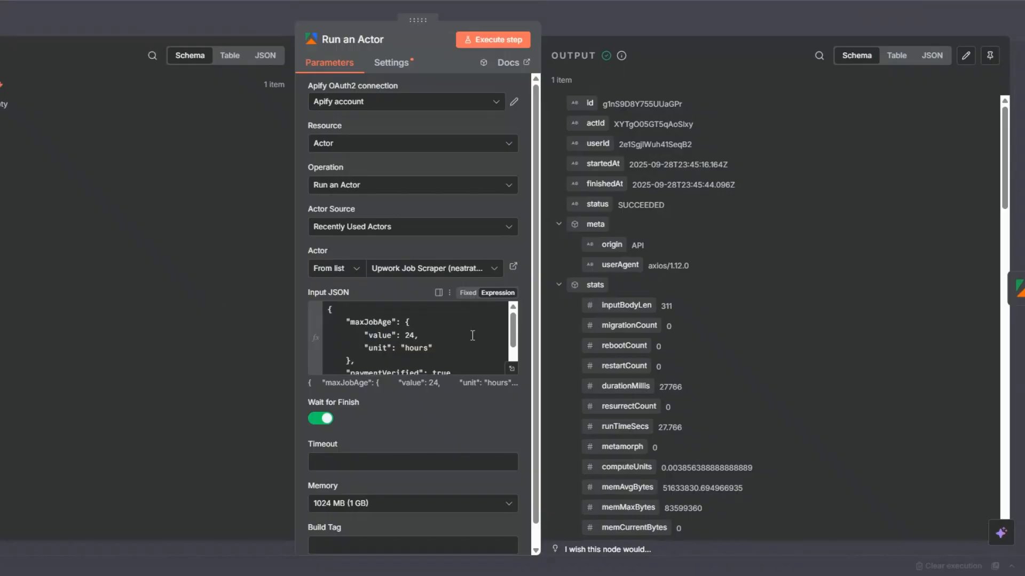
pyautogui.moveTo(391, 352); pyautogui.dragTo(463, 355)
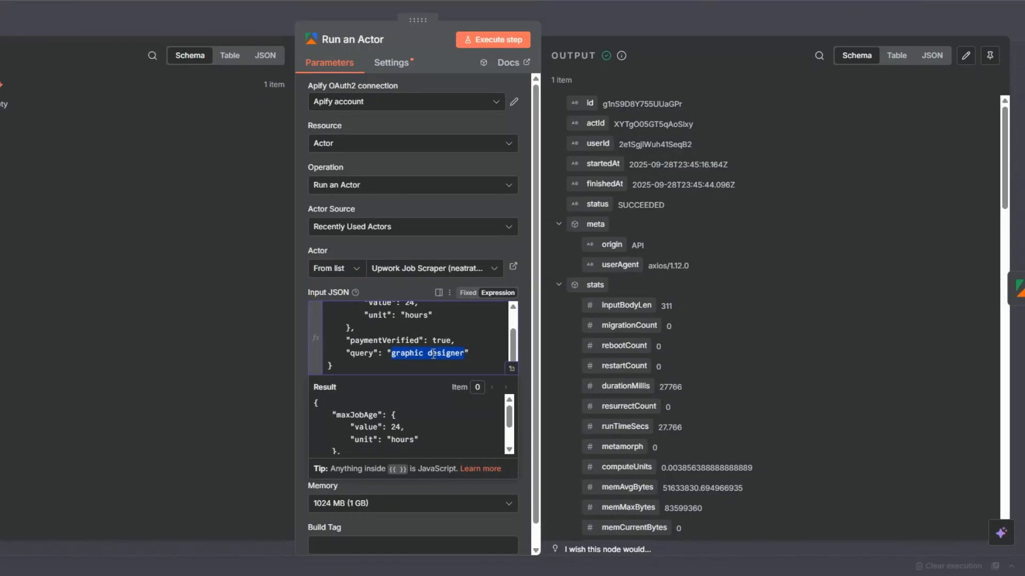
pyautogui.press('Escape')
pyautogui.press('Escape')
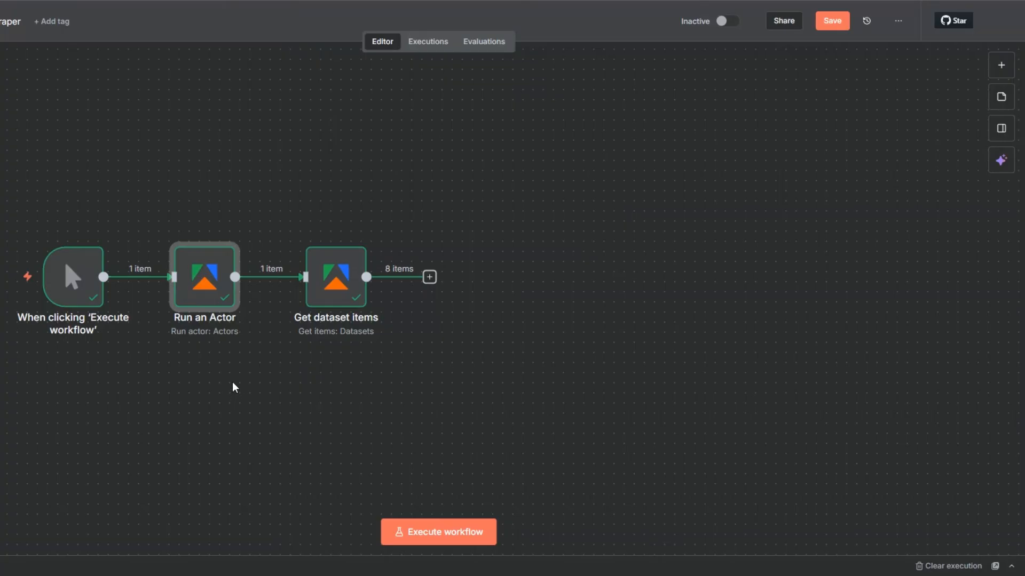
# Switch to the Upwork Jobs Scraper spreadsheet in Google Sheets and review the entry in the Search Query sheet.
pyautogui.moveTo(222, 280)
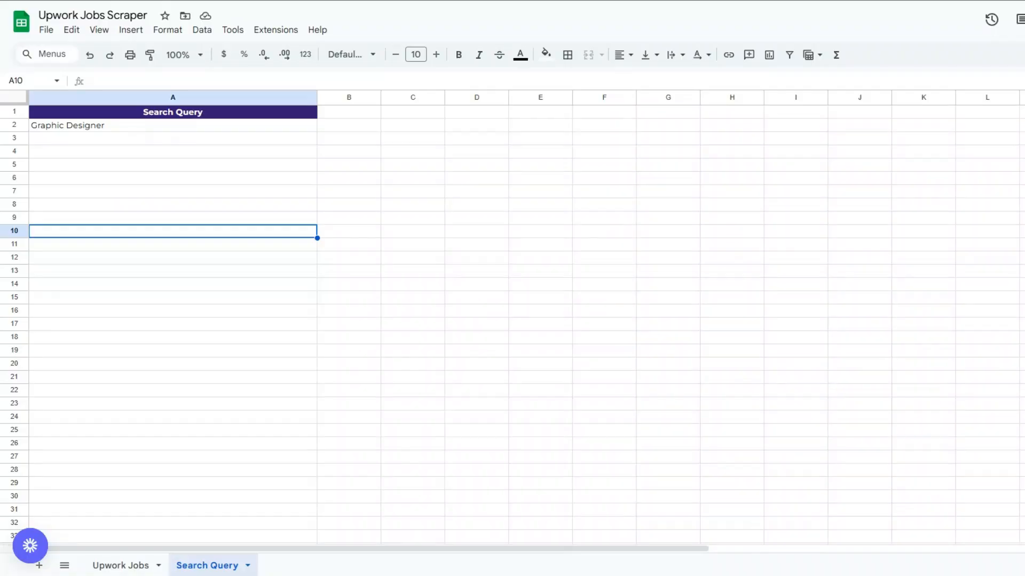
pyautogui.click(260, 313)
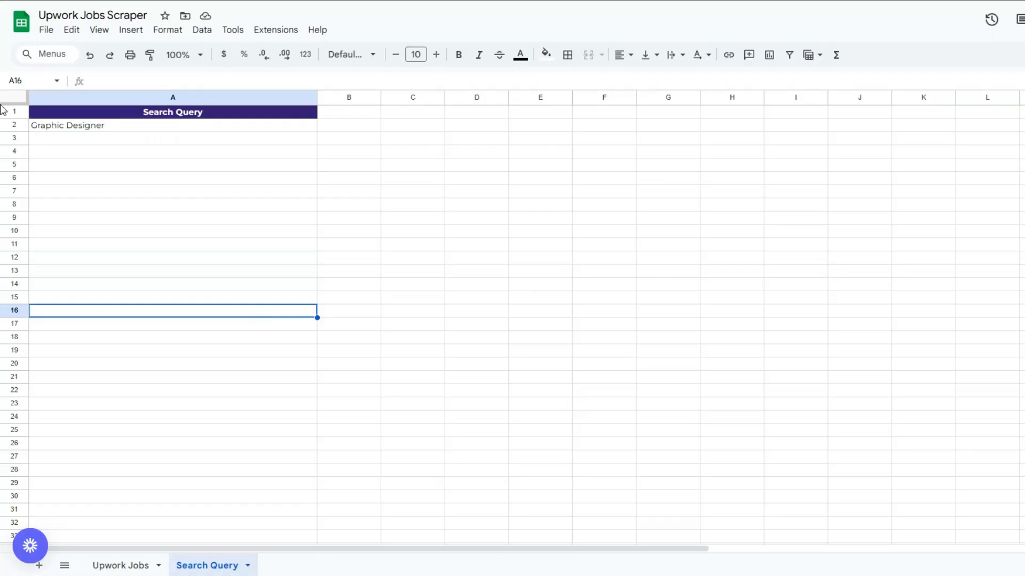
pyautogui.click(132, 211)
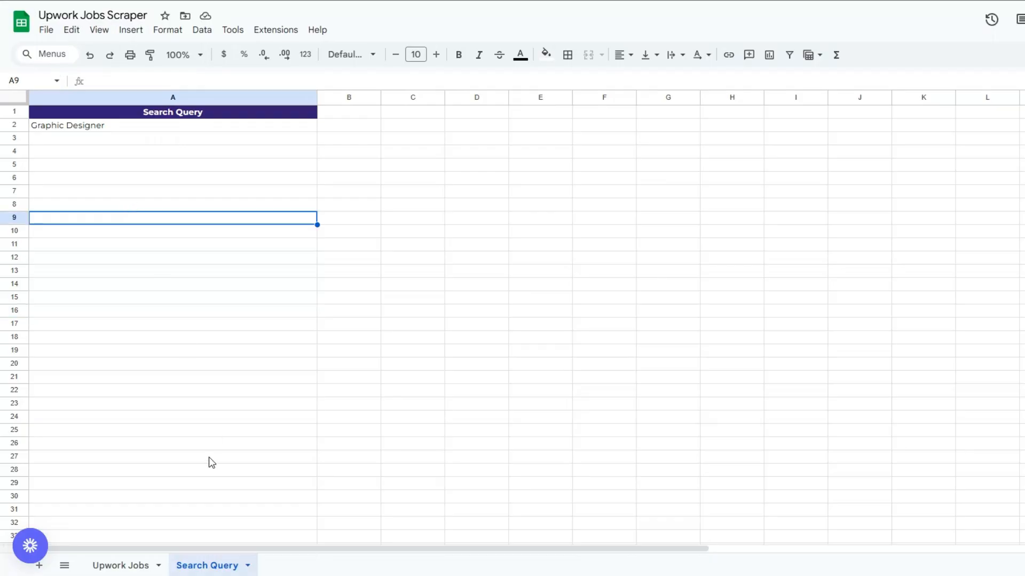
pyautogui.click(149, 128)
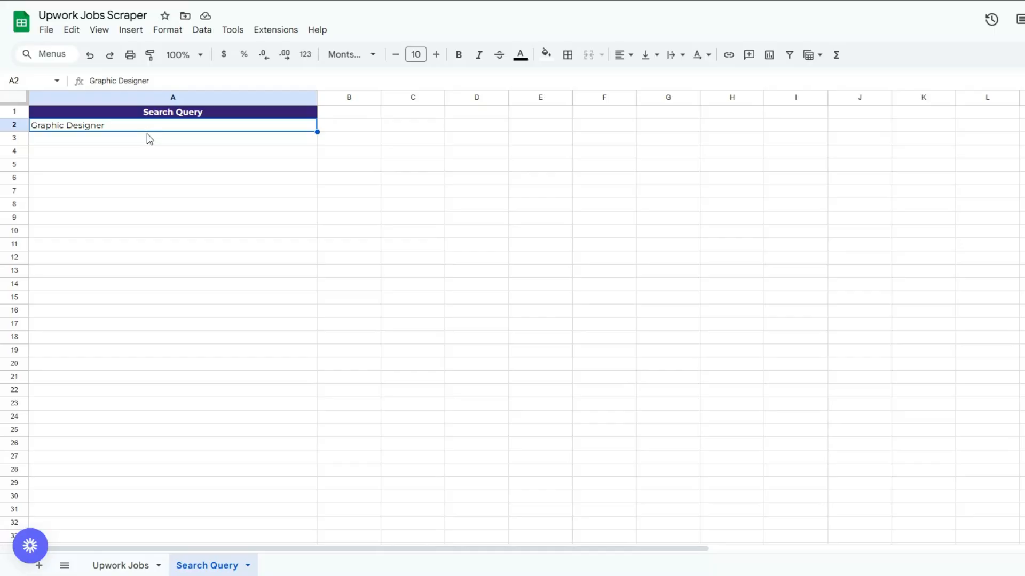
pyautogui.click(155, 165)
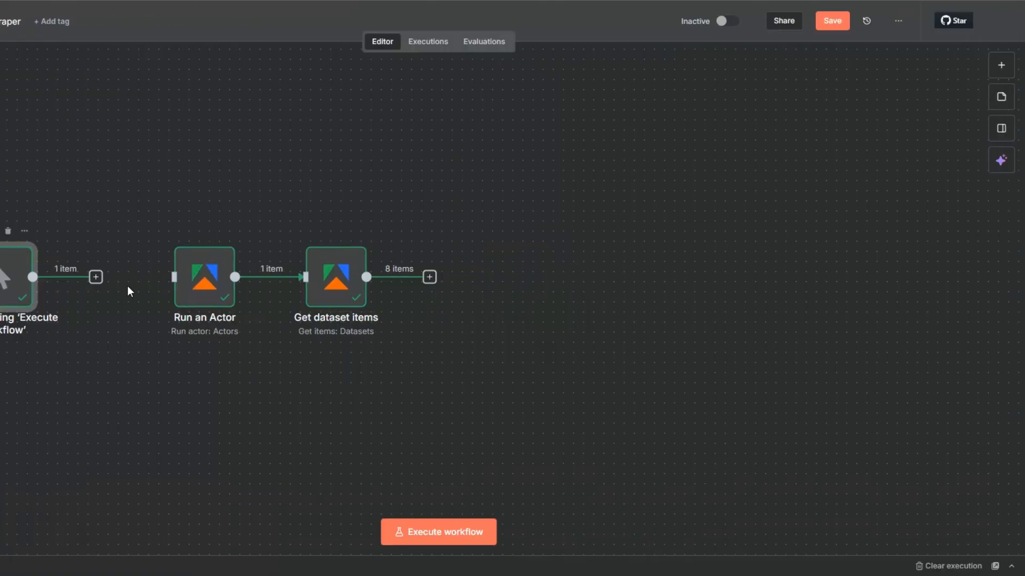
# Add a Google Sheets Get row(s) in sheet node after the manual trigger in the n8n workflow.
pyautogui.click(96, 277)
pyautogui.write('goo')
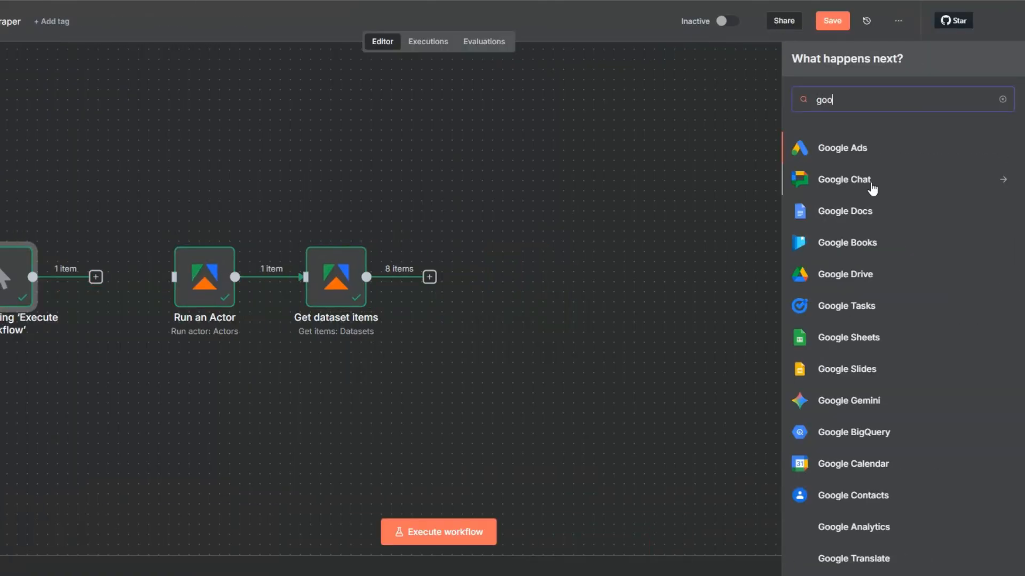
pyautogui.click(849, 337)
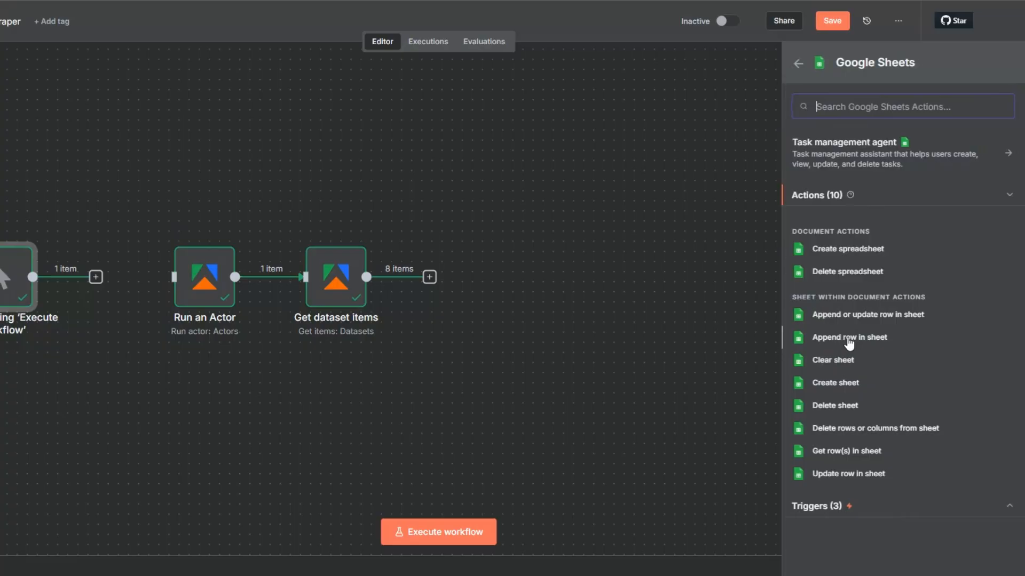
pyautogui.click(847, 452)
pyautogui.click(373, 109)
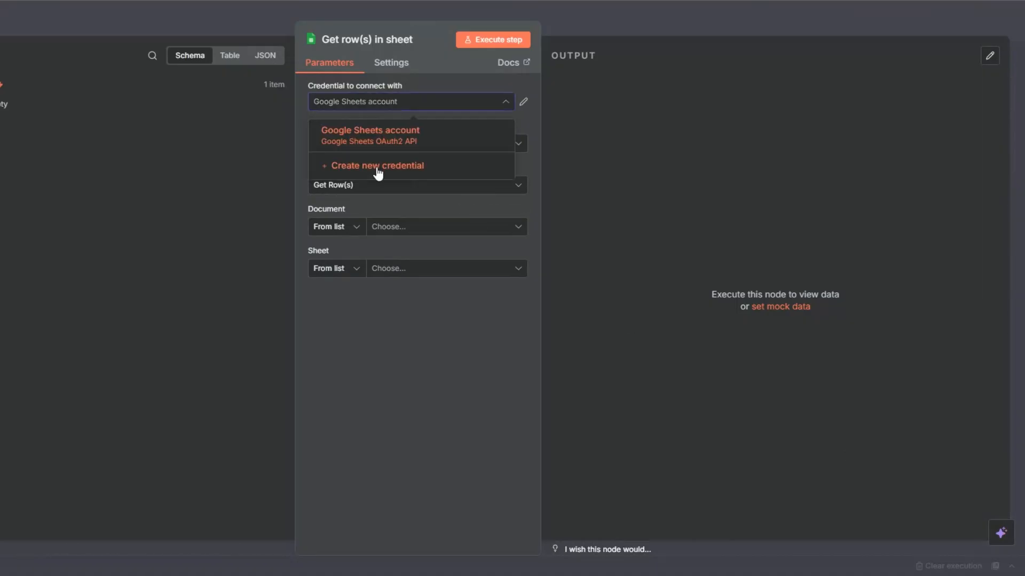
pyautogui.click(377, 168)
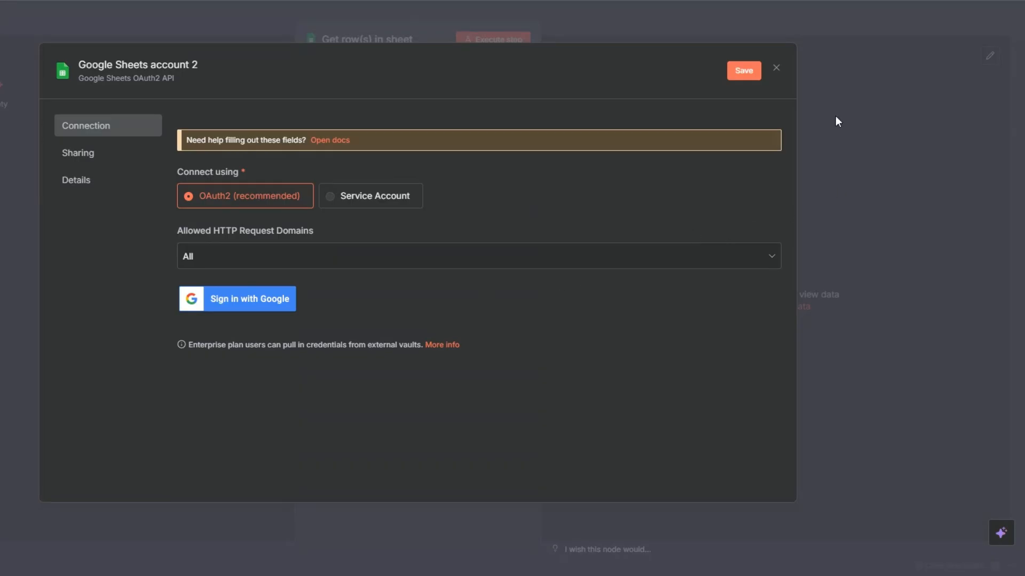
pyautogui.click(777, 70)
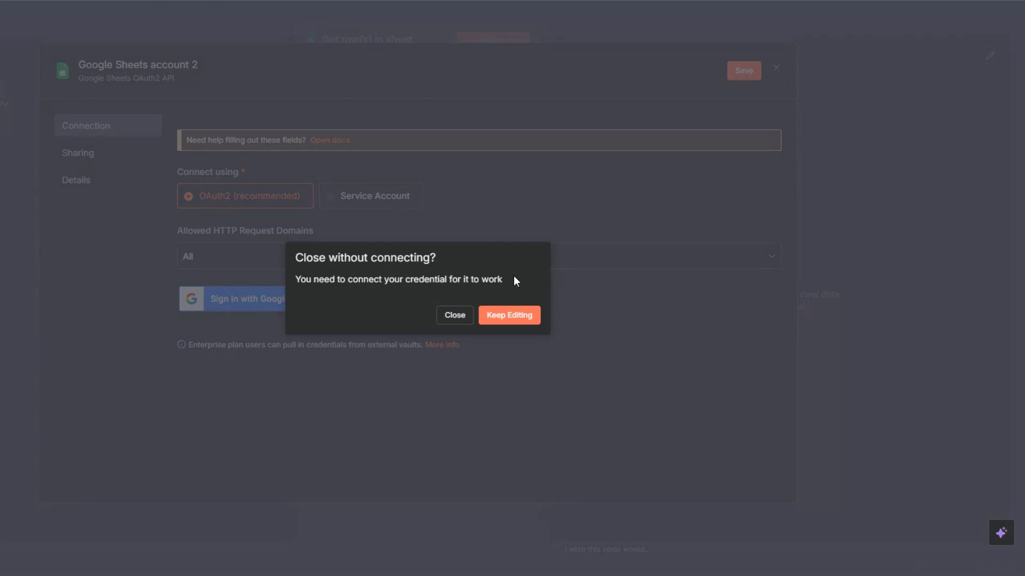
pyautogui.click(463, 314)
# Set the document to Upwork Jobs Scraper and the sheet to Search Query, execute the node, and return to the canvas.
pyautogui.click(389, 228)
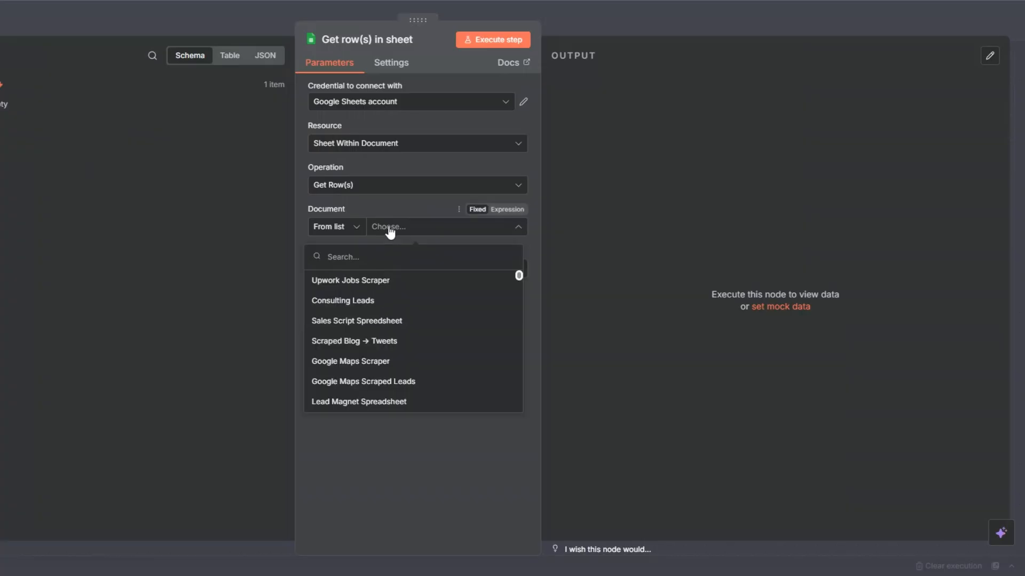
pyautogui.click(343, 281)
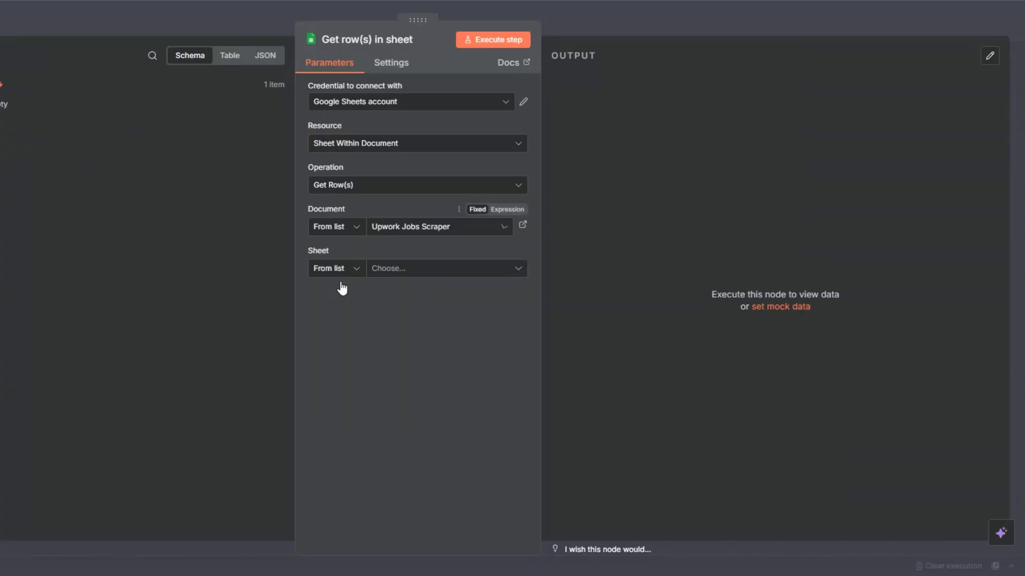
pyautogui.click(394, 270)
pyautogui.click(328, 317)
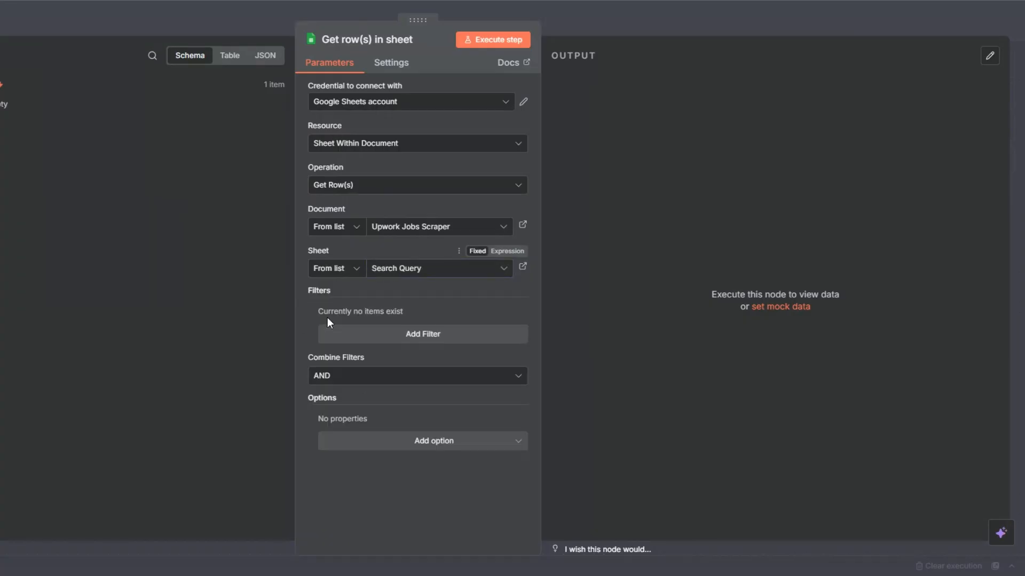
pyautogui.click(498, 43)
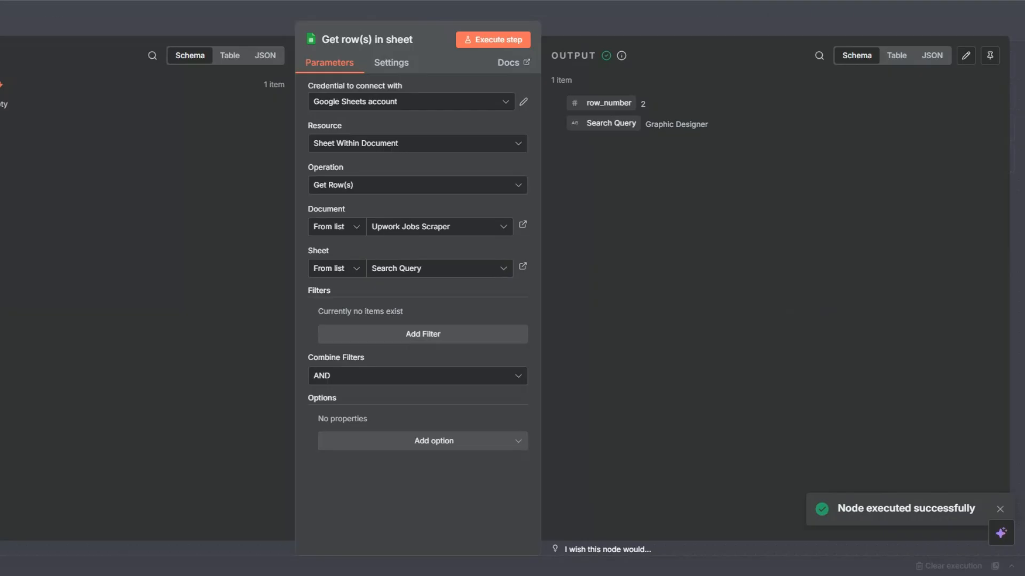
pyautogui.press('Escape')
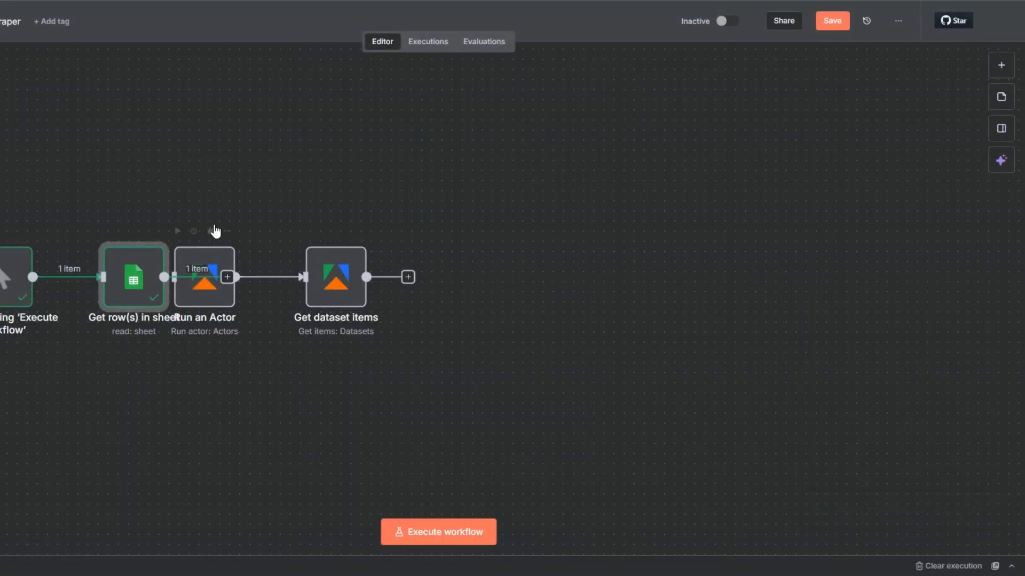
# Move the trigger and Get row(s) in sheet nodes away from Run an Actor to space out the workflow.
pyautogui.moveTo(1, 176); pyautogui.dragTo(55, 301)
pyautogui.click(105, 370)
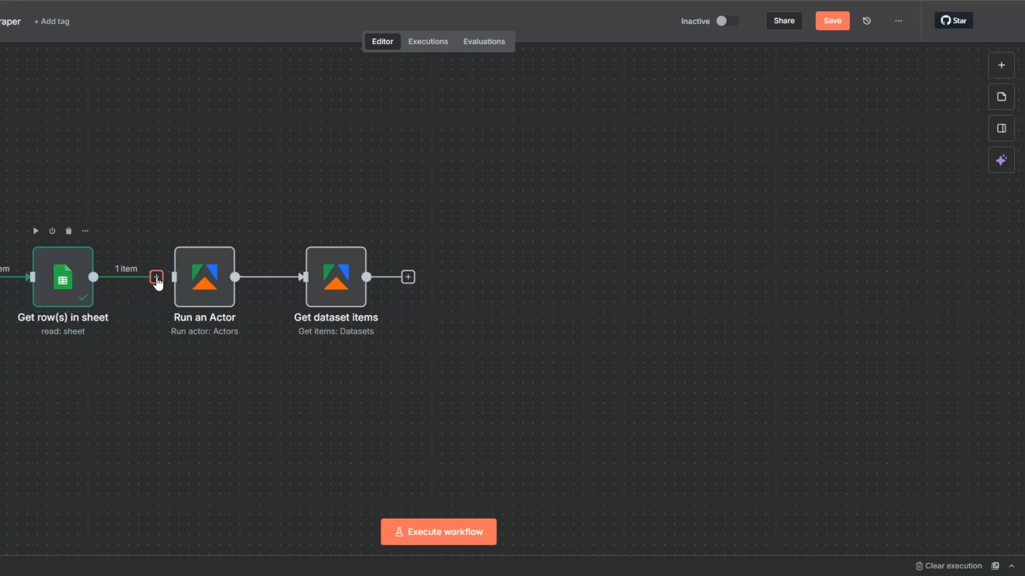
# Replace graphic designer in the Run an Actor node's Input JSON query with {{ $json['Search Query'] }} and return to the canvas.
pyautogui.rightClick(195, 295)
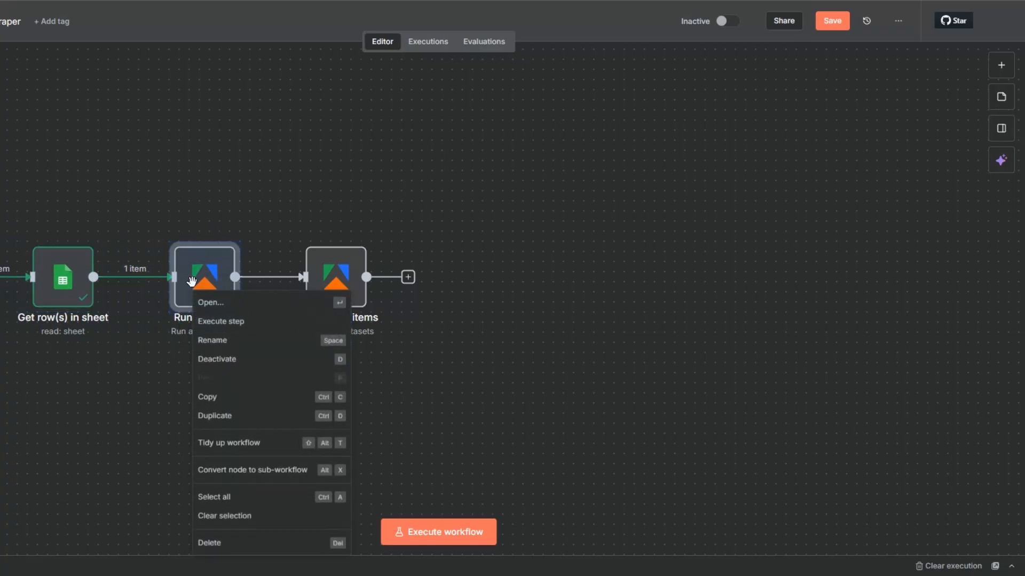
pyautogui.click(211, 303)
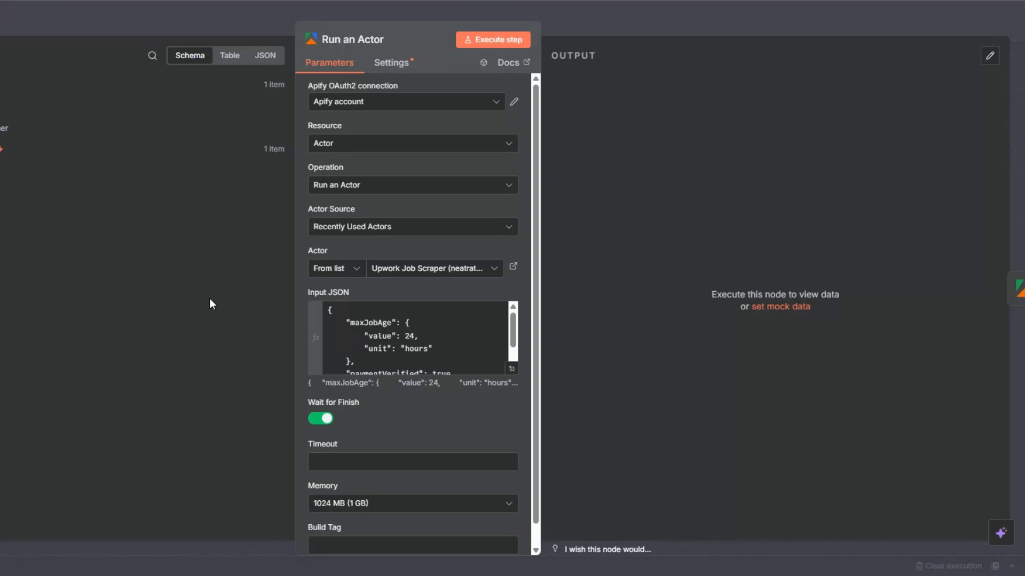
pyautogui.click(511, 369)
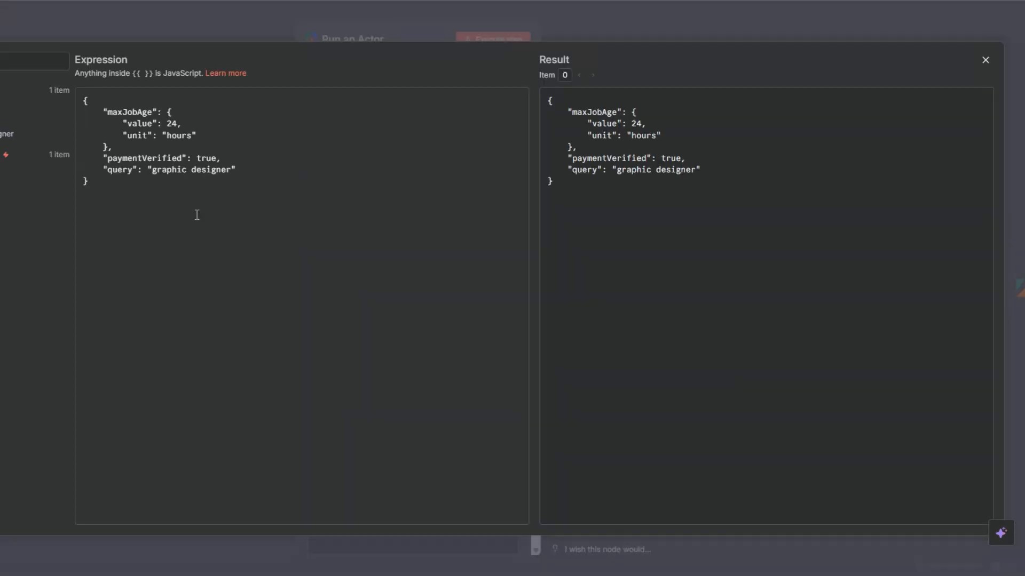
pyautogui.moveTo(154, 170); pyautogui.dragTo(236, 170)
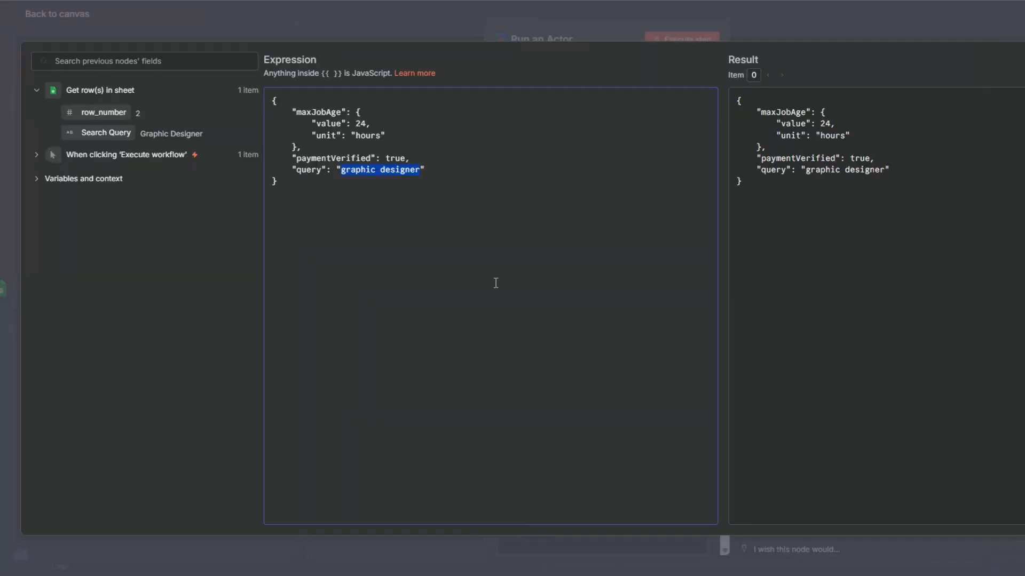
pyautogui.press('BackSpace')
pyautogui.moveTo(101, 131); pyautogui.dragTo(340, 172)
pyautogui.click(1, 264)
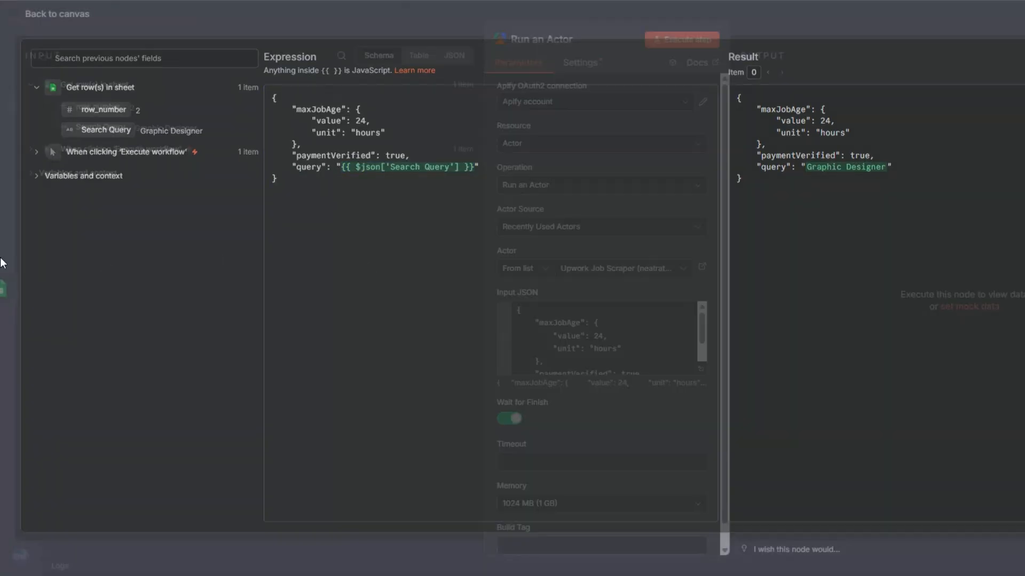
pyautogui.click(3, 214)
# Save the workflow and execute it from the manual trigger.
pyautogui.moveTo(414, 414); pyautogui.dragTo(330, 400)
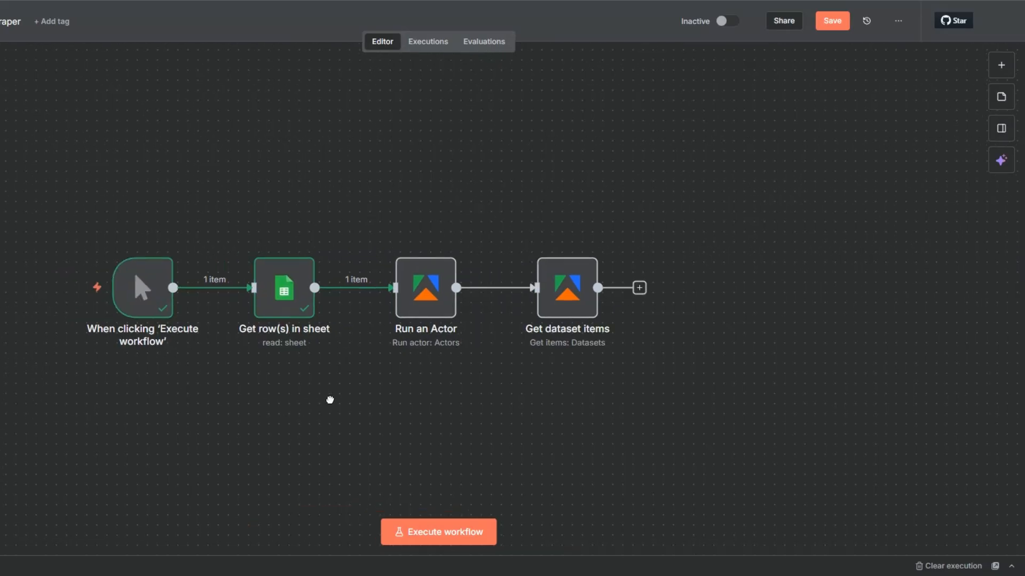
pyautogui.click(848, 22)
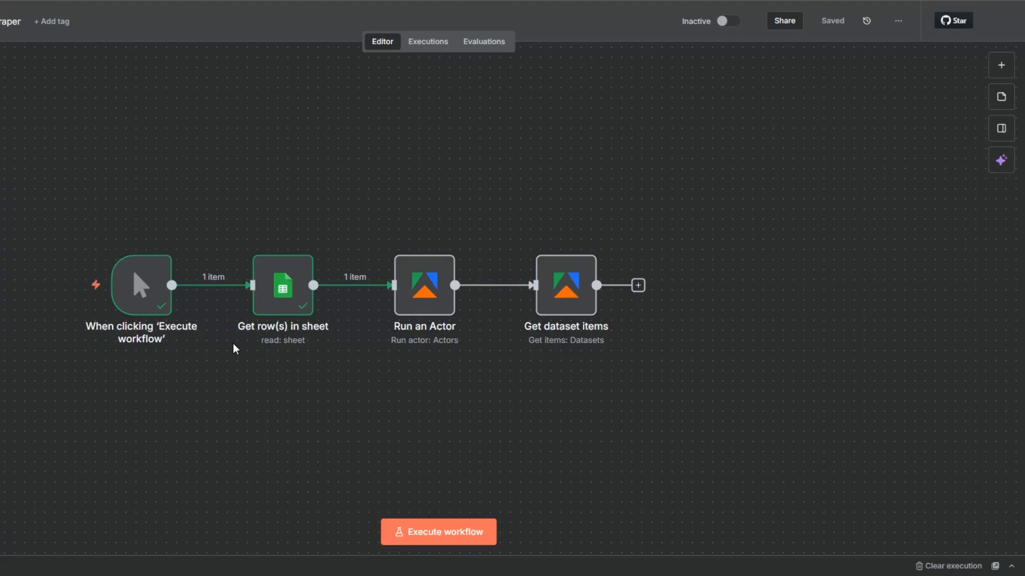
pyautogui.click(435, 534)
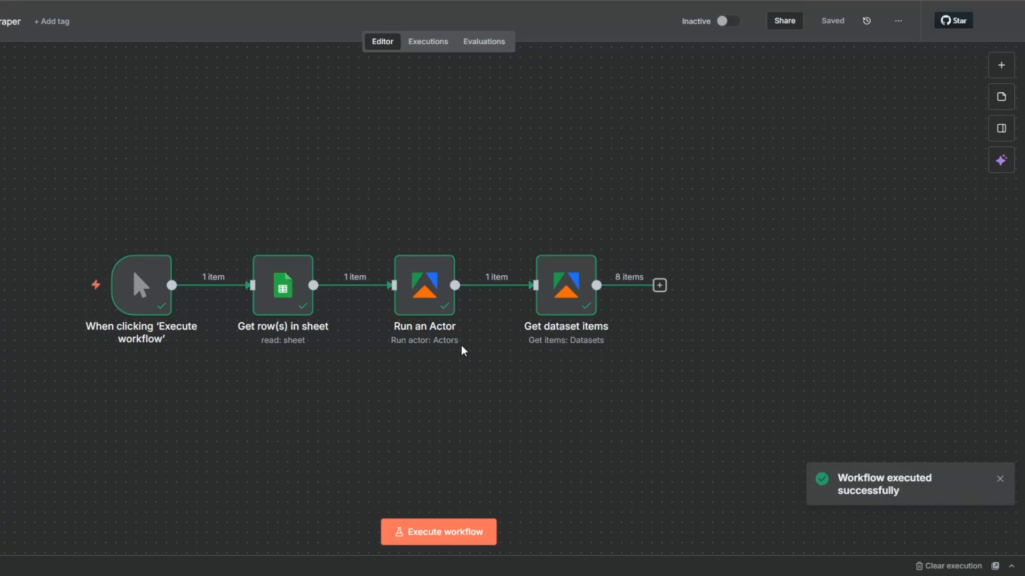
# Review the outputs of the Get row(s) in sheet, Run an Actor and Get dataset items nodes, and return to the canvas.
pyautogui.rightClick(275, 303)
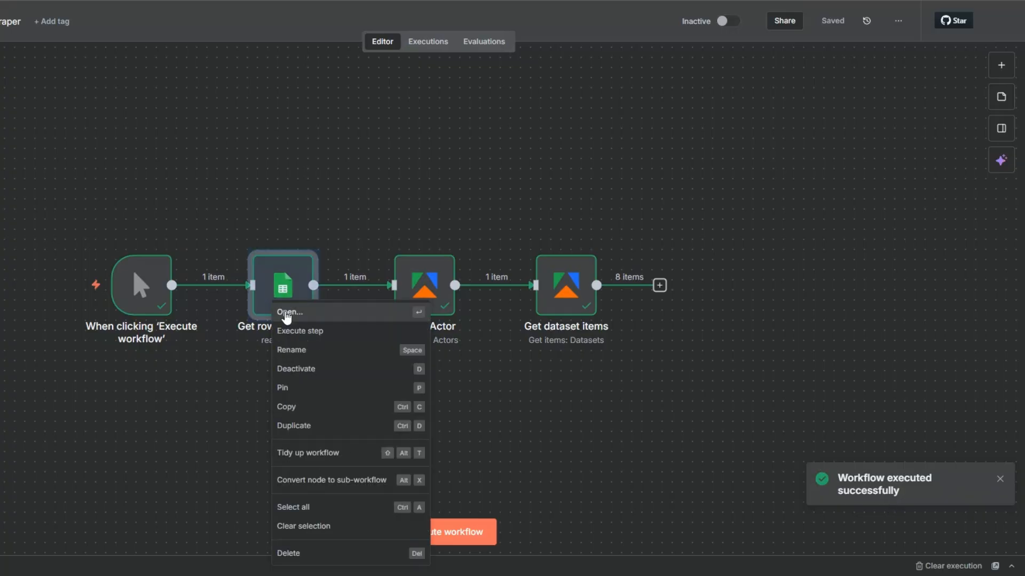
pyautogui.click(286, 314)
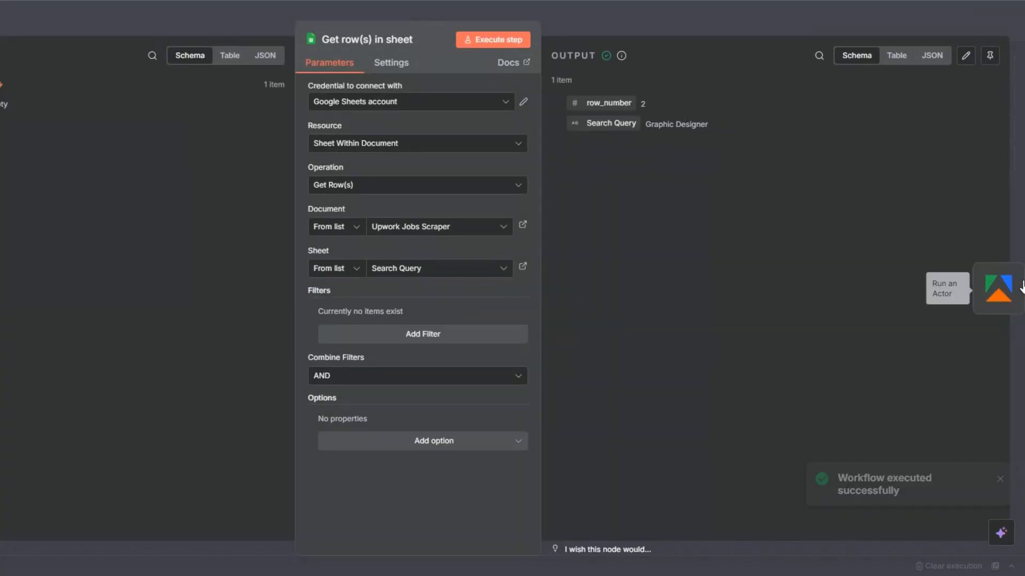
pyautogui.click(1000, 291)
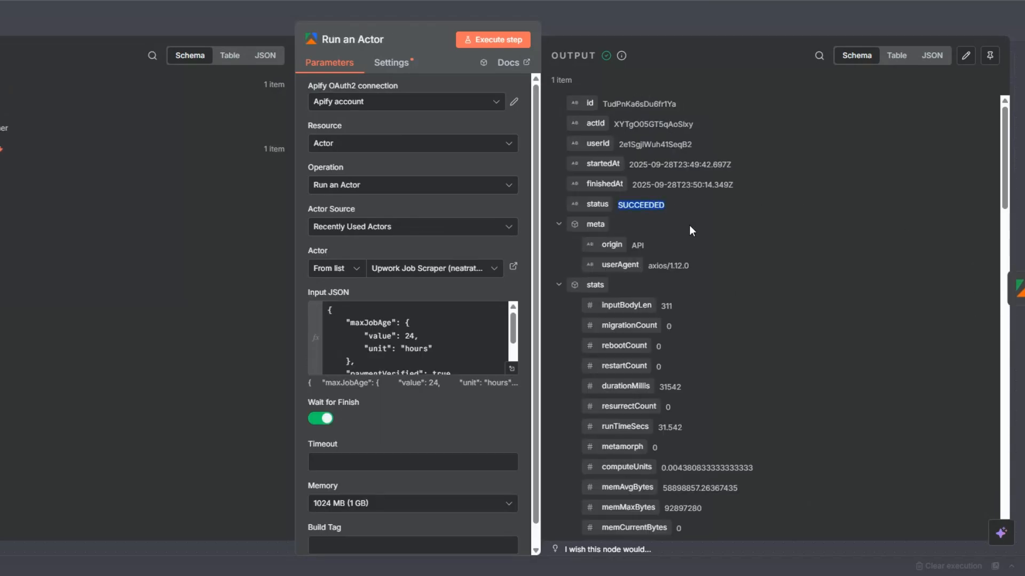
pyautogui.click(1017, 291)
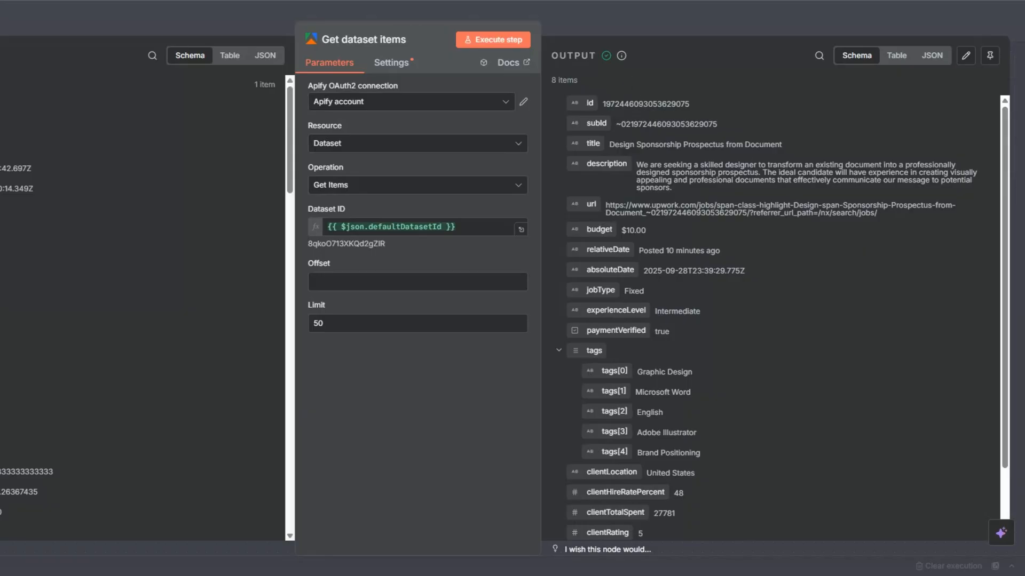
pyautogui.press('Escape')
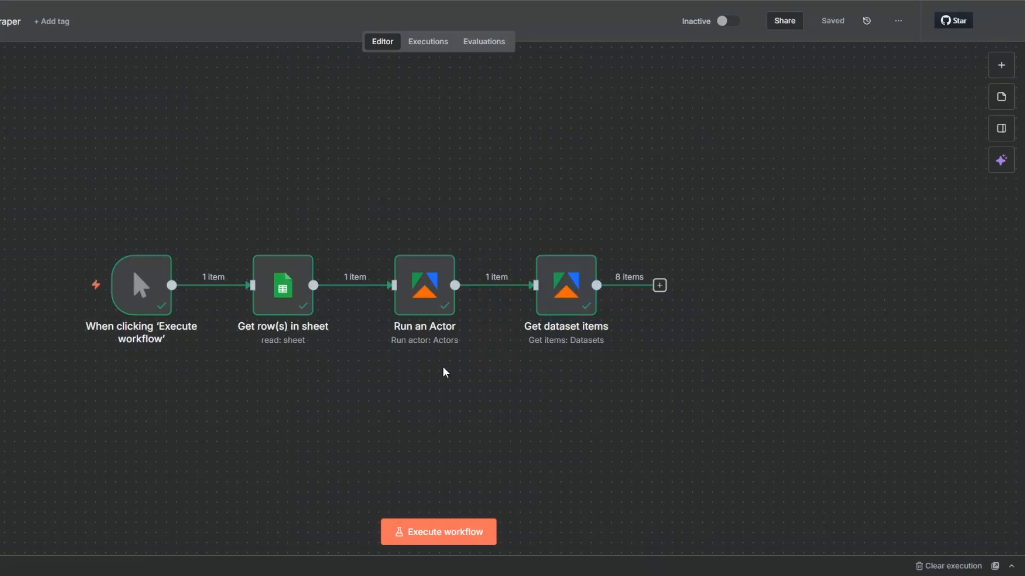
# Rename the Get row(s) in sheet node as Search Query.
pyautogui.click(11, 21)
pyautogui.click(240, 163)
pyautogui.click(290, 293)
pyautogui.press('F2')
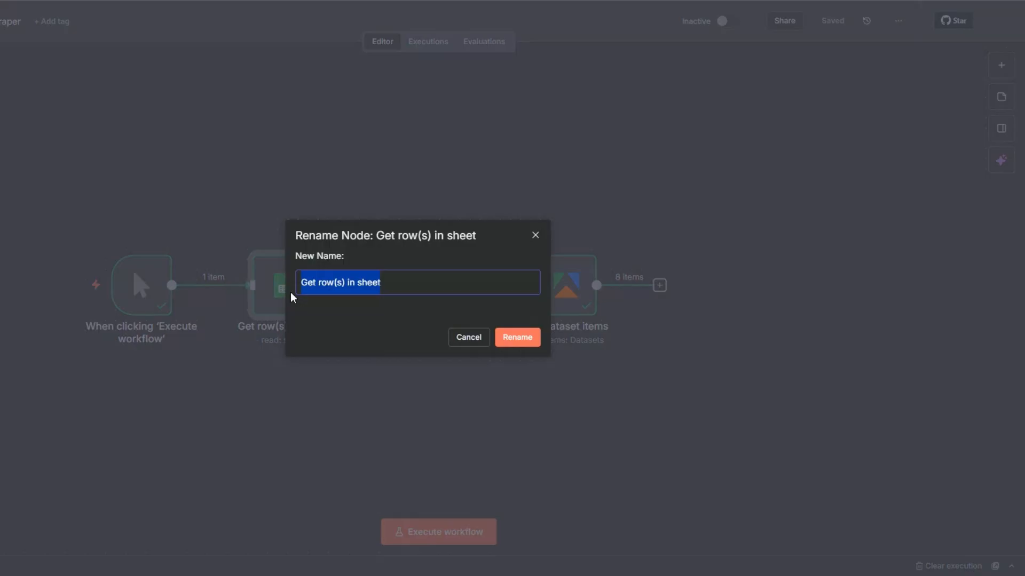
pyautogui.write('Search Que')
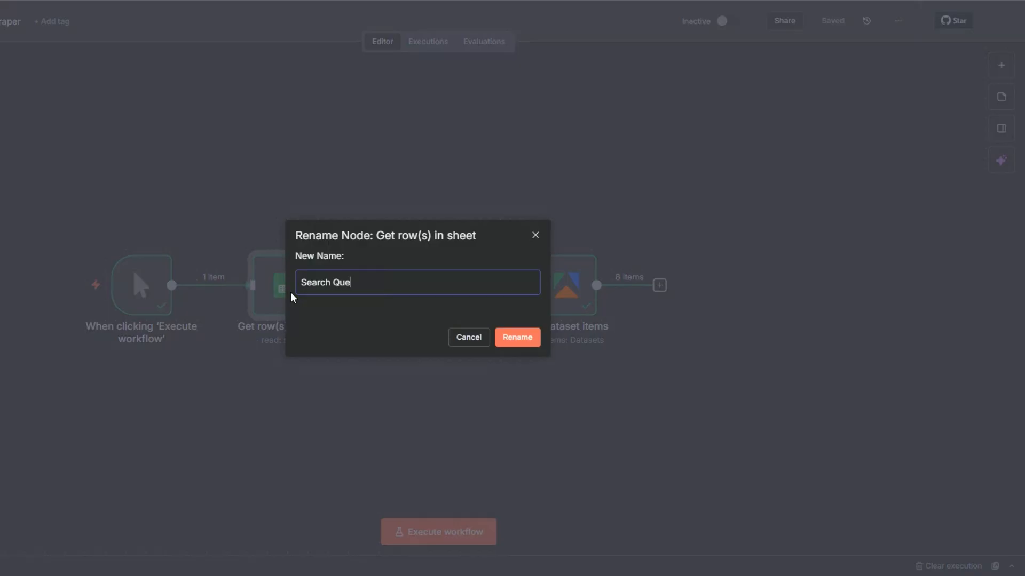
pyautogui.write('ry')
pyautogui.click(515, 342)
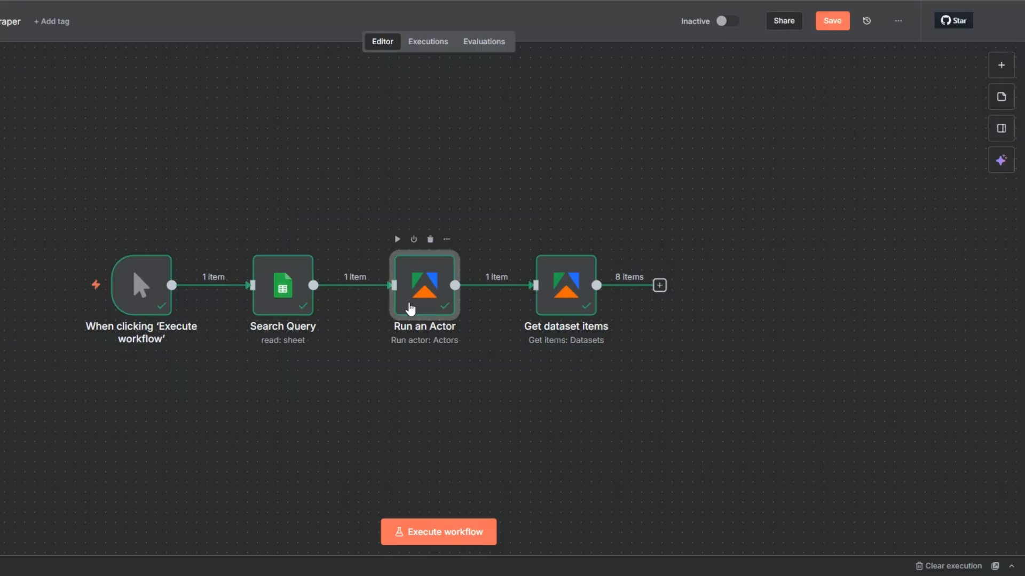
# Rename the Run an Actor node as Upwork Jobs Scraper.
pyautogui.press('F2')
pyautogui.write('Upwork Jobs Scraper')
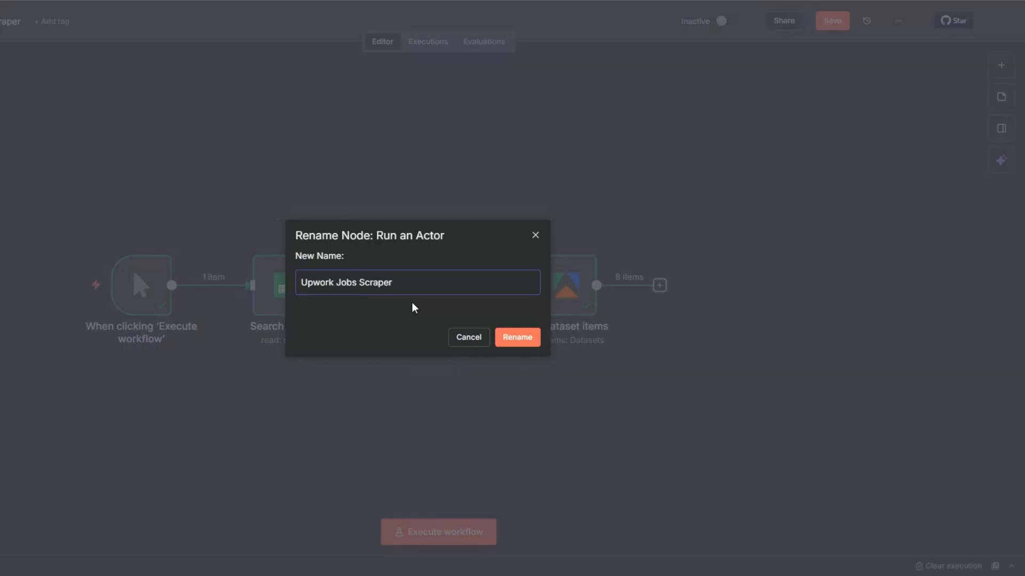
pyautogui.click(519, 344)
# Rename the Get dataset items node as Get Upwork Jobs.
pyautogui.press('F2')
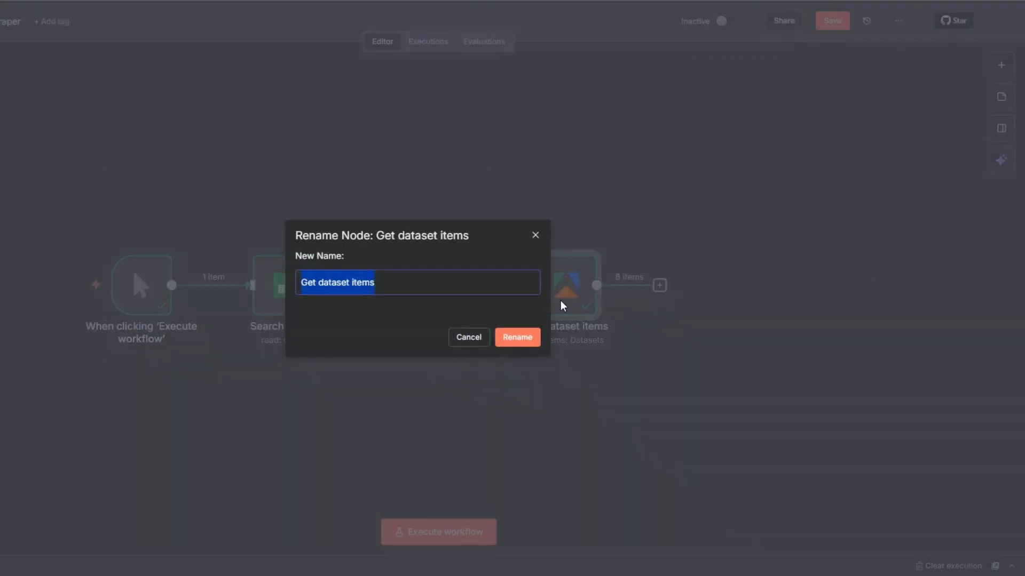
pyautogui.click(348, 288)
pyautogui.moveTo(320, 285); pyautogui.dragTo(388, 283)
pyautogui.write('Upwork Jobs')
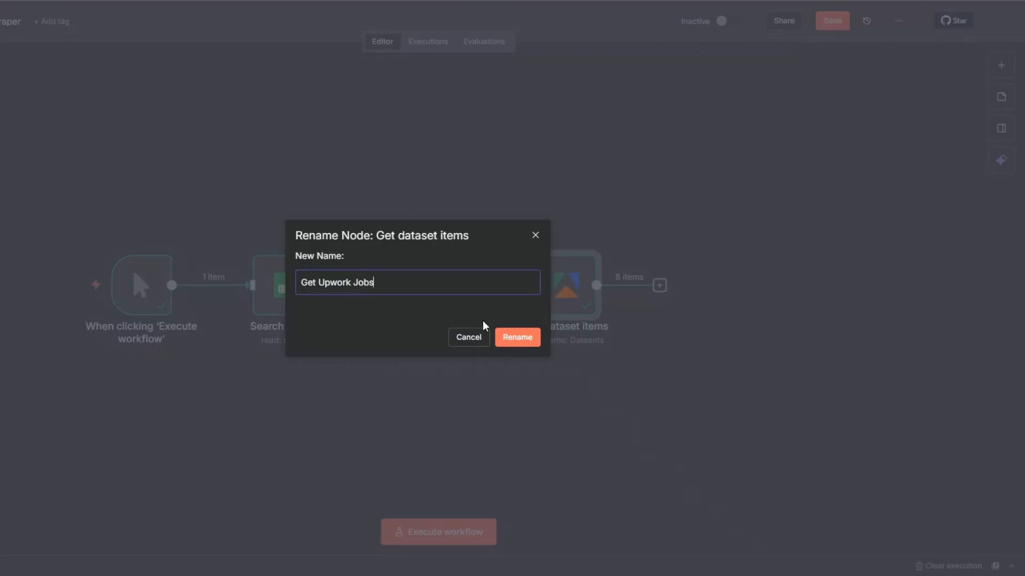
pyautogui.click(513, 337)
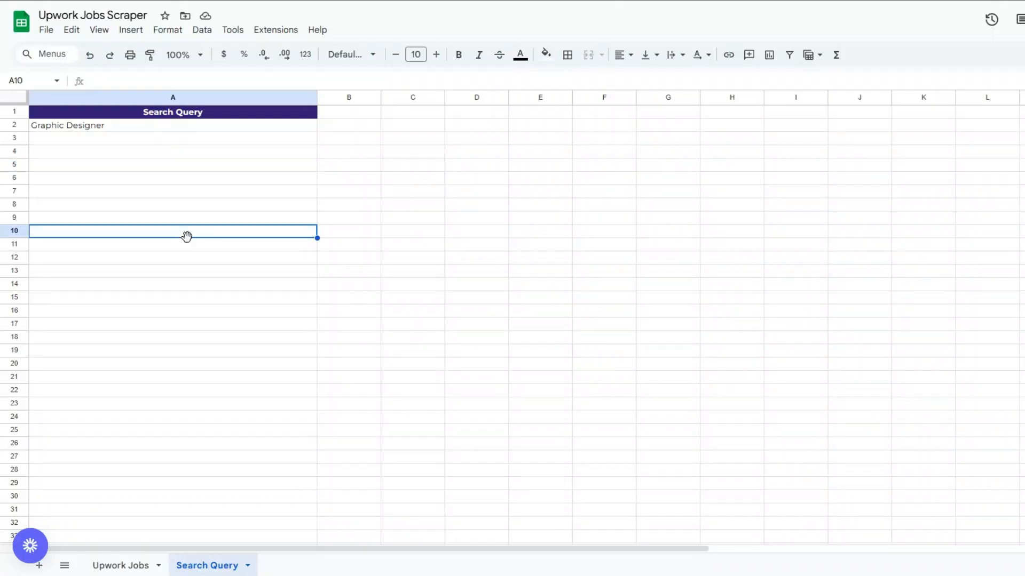
# Switch to the Upwork Jobs Scraper spreadsheet in Google Sheets and examine the column headers of the Upwork Jobs sheet.
pyautogui.click(121, 565)
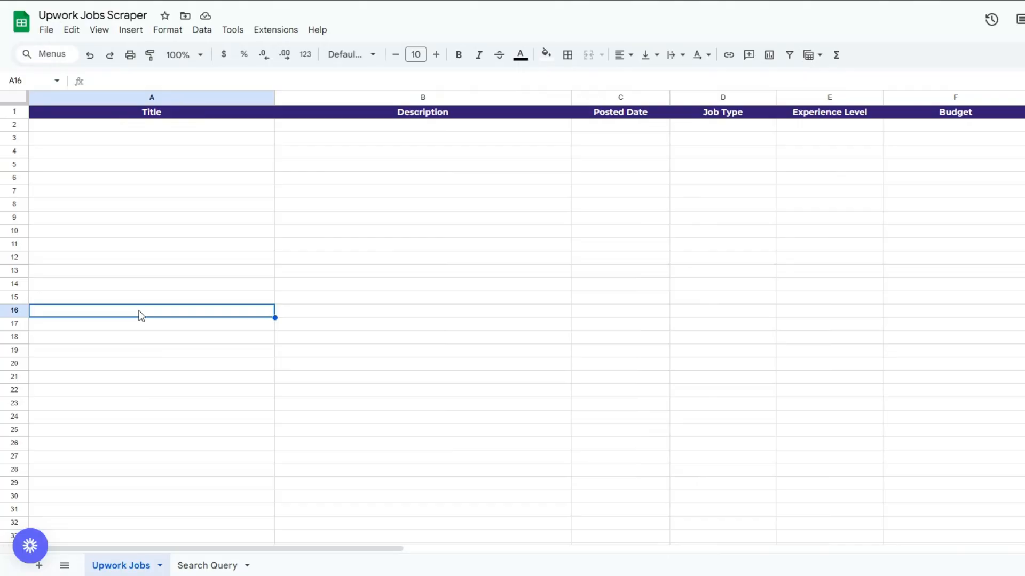
pyautogui.click(128, 220)
pyautogui.click(430, 218)
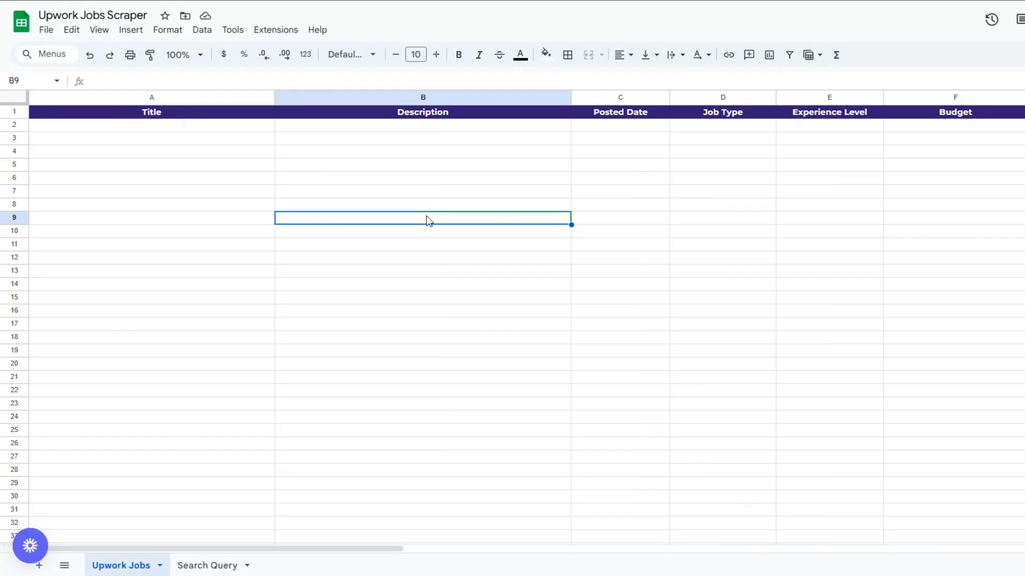
pyautogui.click(656, 181)
pyautogui.click(719, 179)
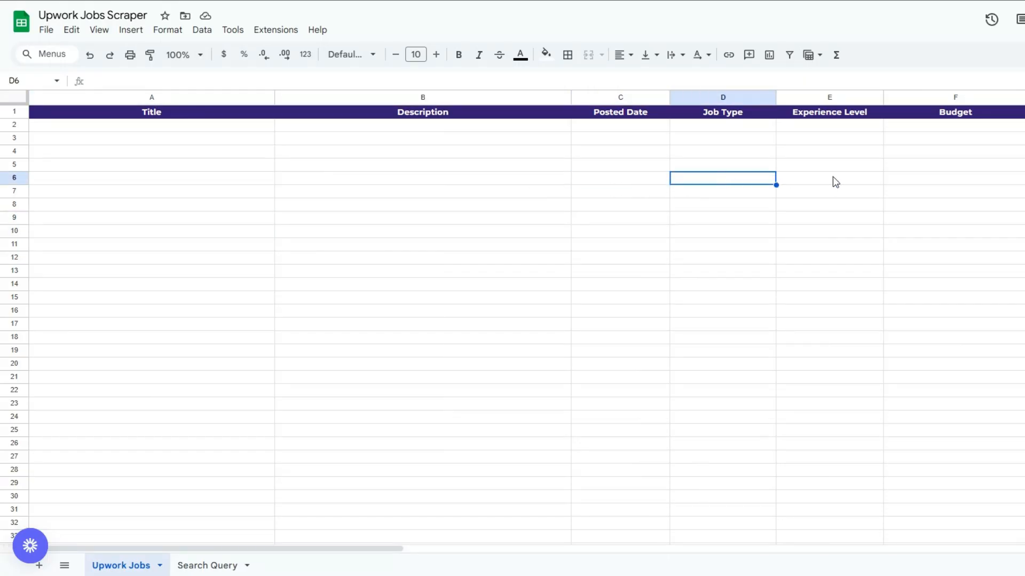
pyautogui.click(833, 178)
pyautogui.click(955, 181)
pyautogui.click(918, 169)
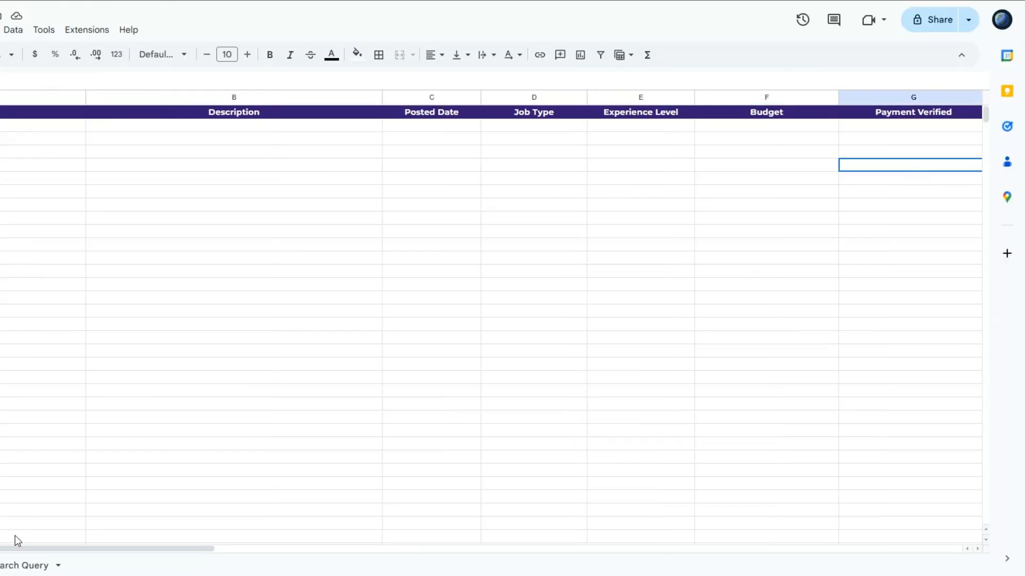
pyautogui.moveTo(14, 548); pyautogui.dragTo(327, 520)
pyautogui.click(144, 169)
pyautogui.click(386, 154)
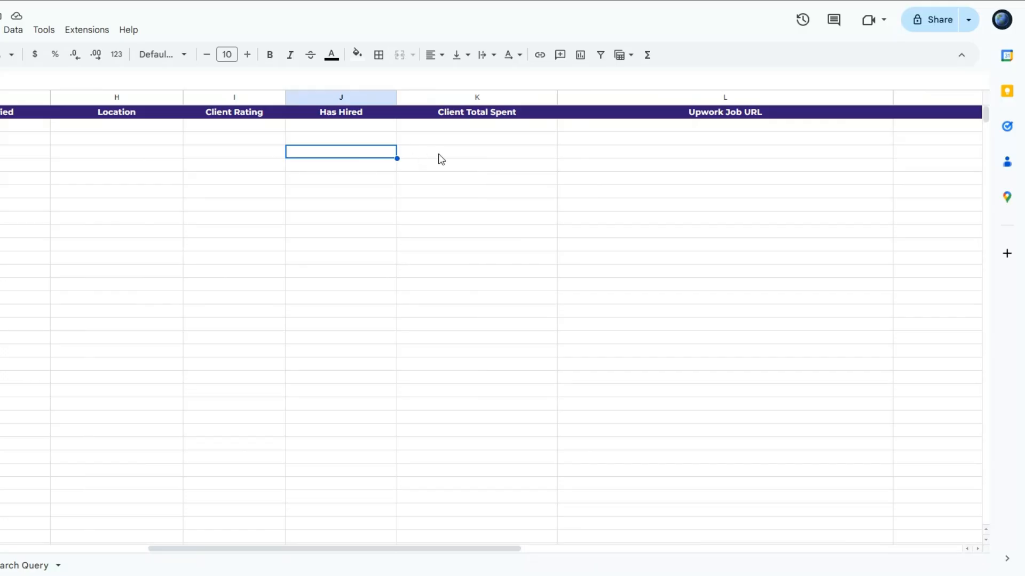
pyautogui.click(473, 153)
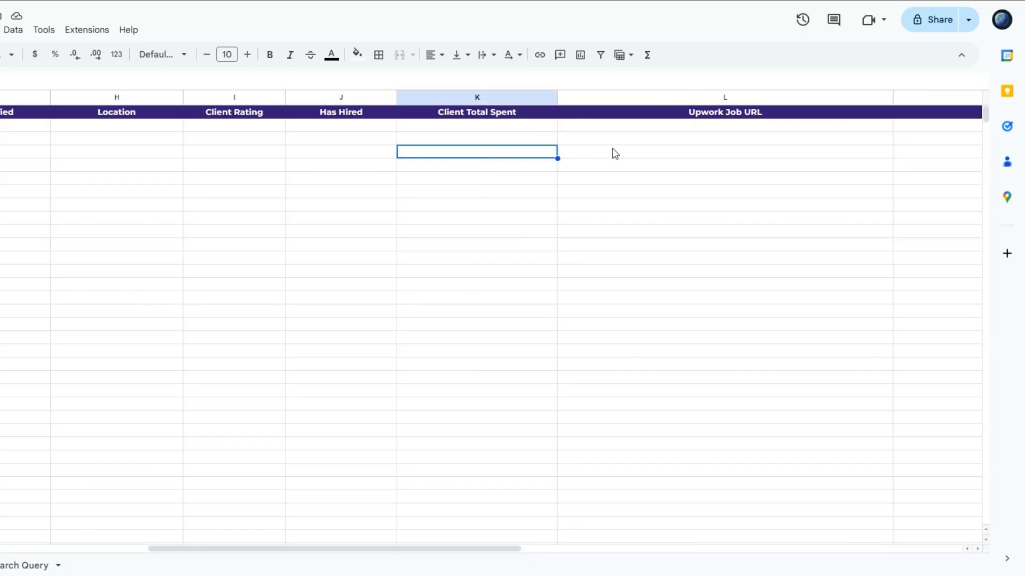
pyautogui.click(732, 154)
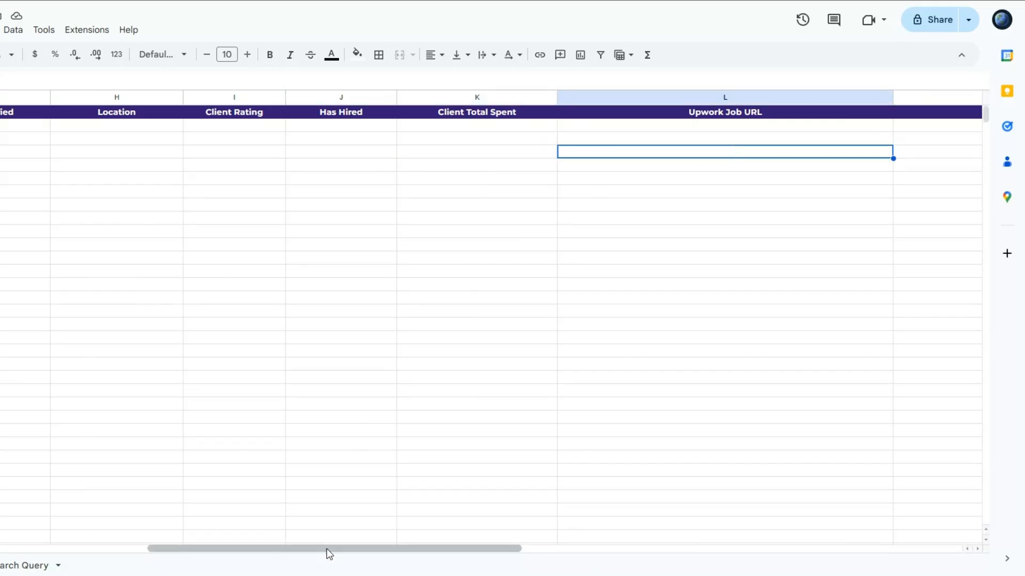
pyautogui.moveTo(327, 549); pyautogui.dragTo(16, 549)
pyautogui.click(43, 244)
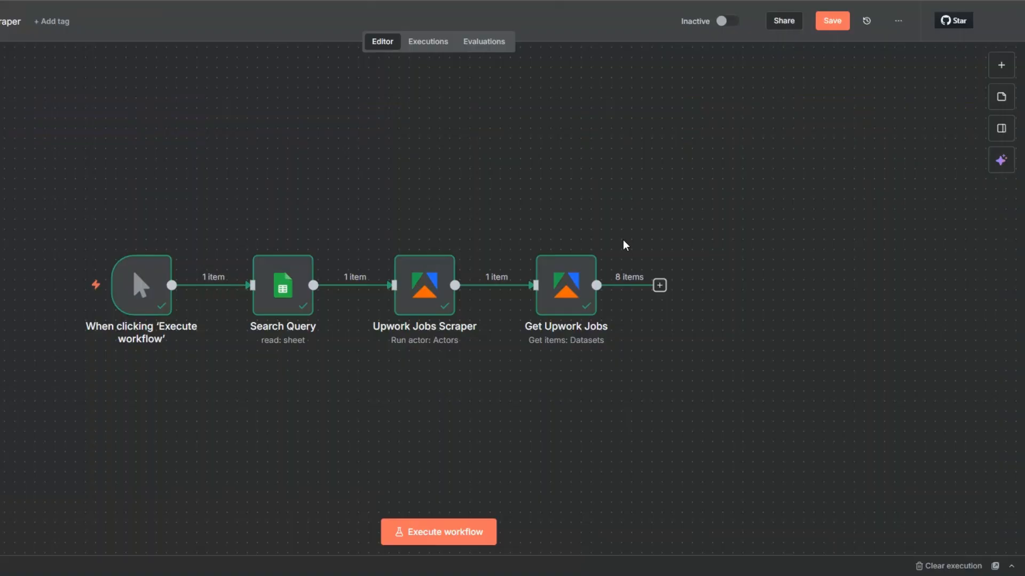
# Back in n8n, add a Google Sheets Append row in sheet node after Get Upwork Jobs.
pyautogui.click(660, 285)
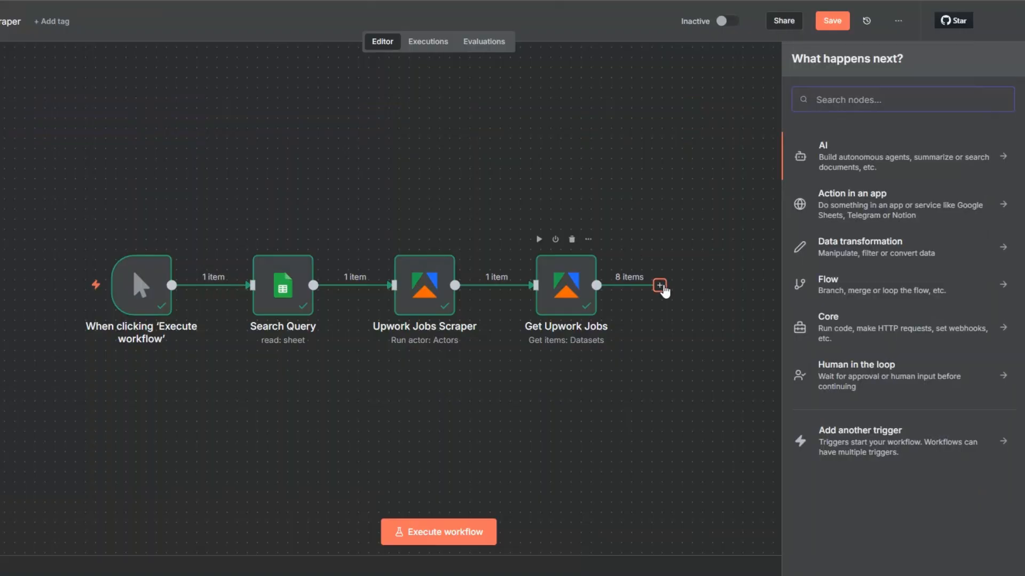
pyautogui.write('goo')
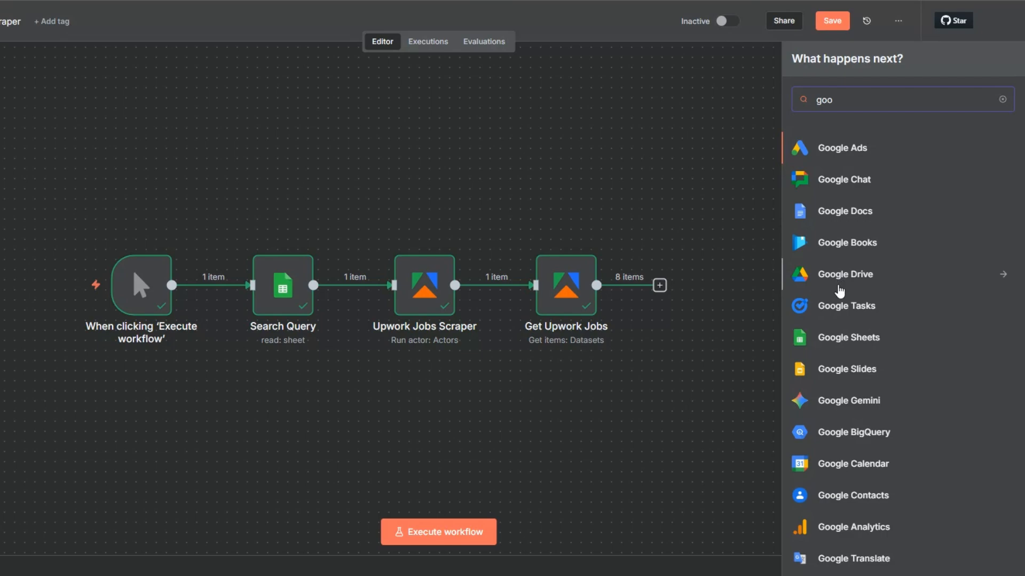
pyautogui.click(840, 342)
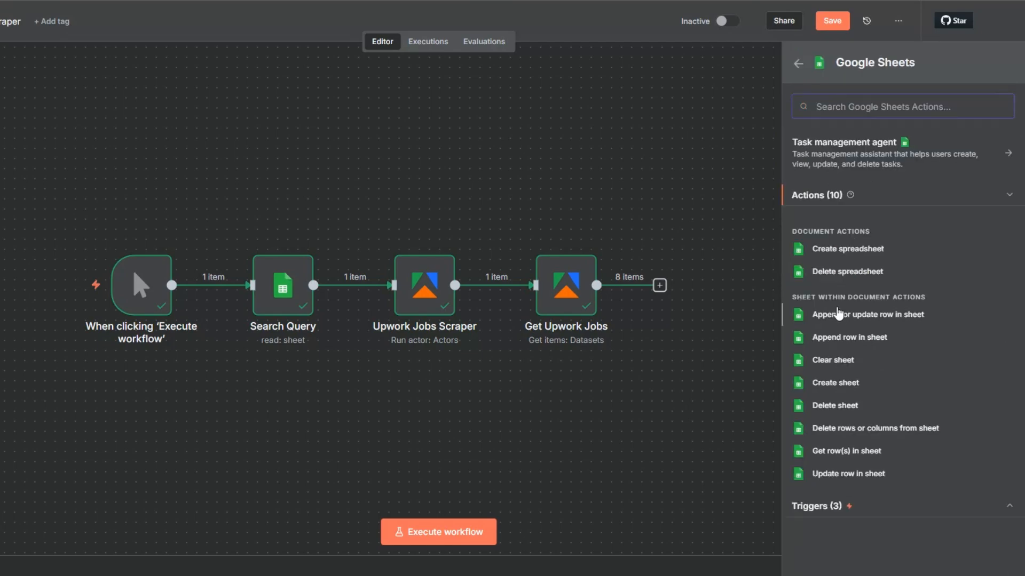
pyautogui.click(836, 335)
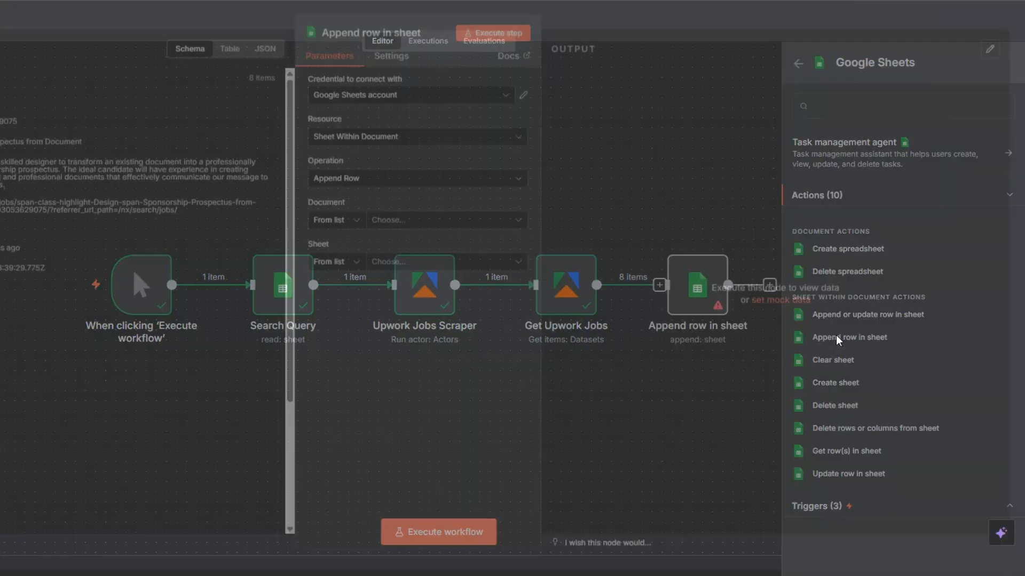
# Set the append node's document to Upwork Jobs Scraper and its sheet to Upwork Jobs.
pyautogui.click(379, 226)
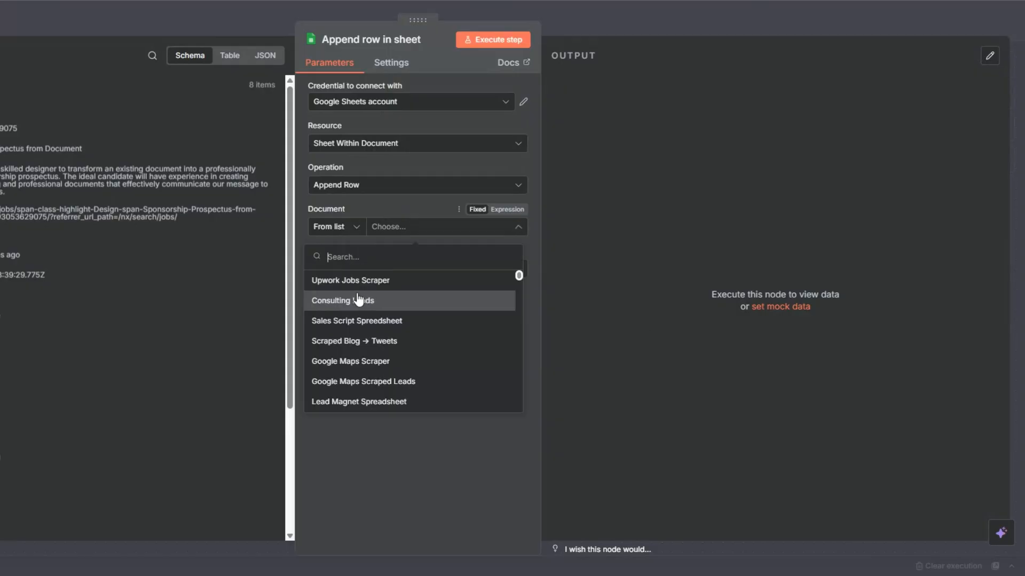
pyautogui.click(350, 281)
pyautogui.click(390, 268)
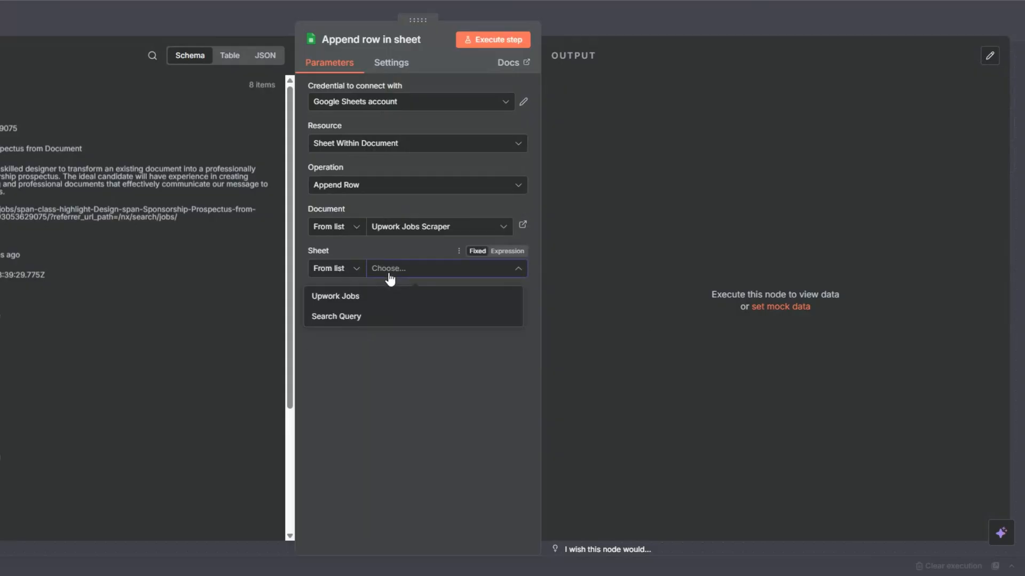
pyautogui.click(347, 296)
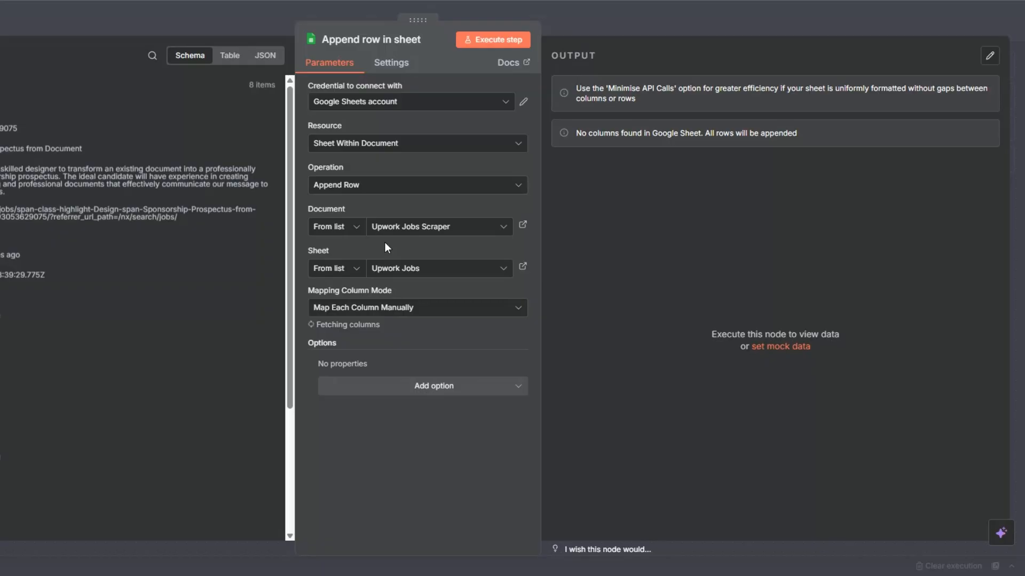
# Map the Title, Description, Posted Date, Job Type and Experience Level columns to the input's title, description, absoluteDate, jobType and experienceLevel fields.
pyautogui.scroll(-4, 389, 219)
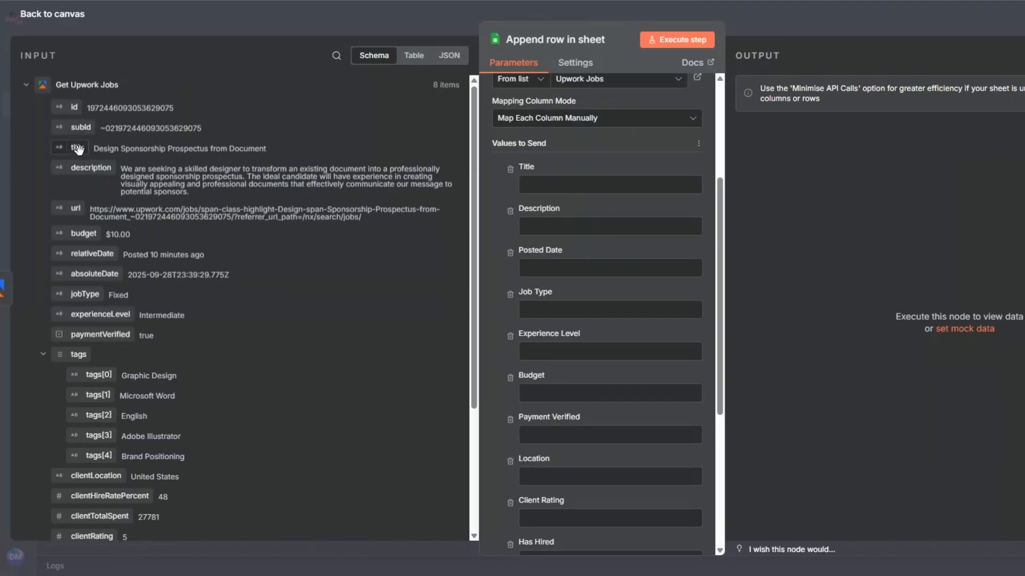
pyautogui.moveTo(77, 147); pyautogui.dragTo(528, 184)
pyautogui.moveTo(90, 168); pyautogui.dragTo(537, 243)
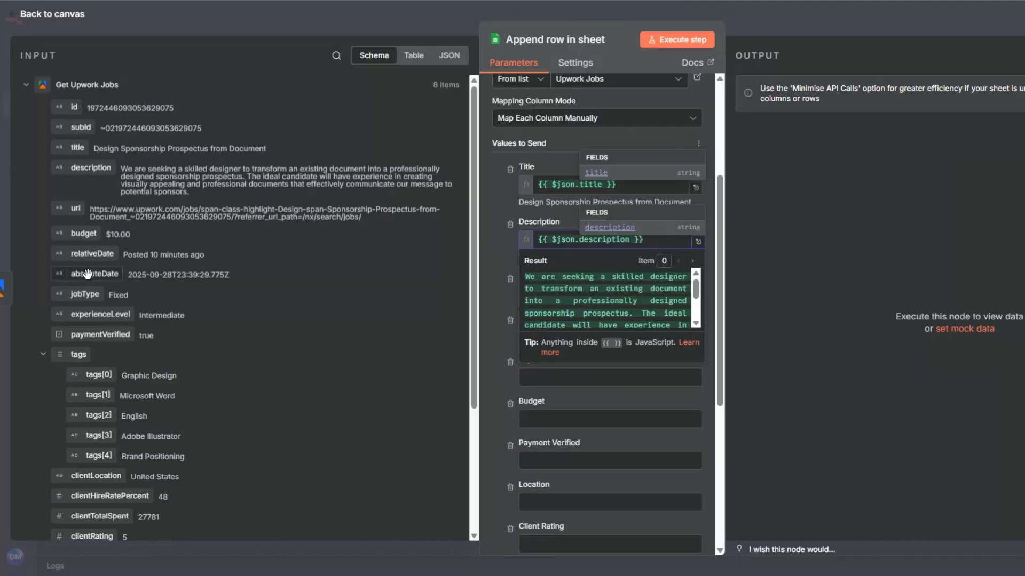
pyautogui.moveTo(87, 274); pyautogui.dragTo(539, 295)
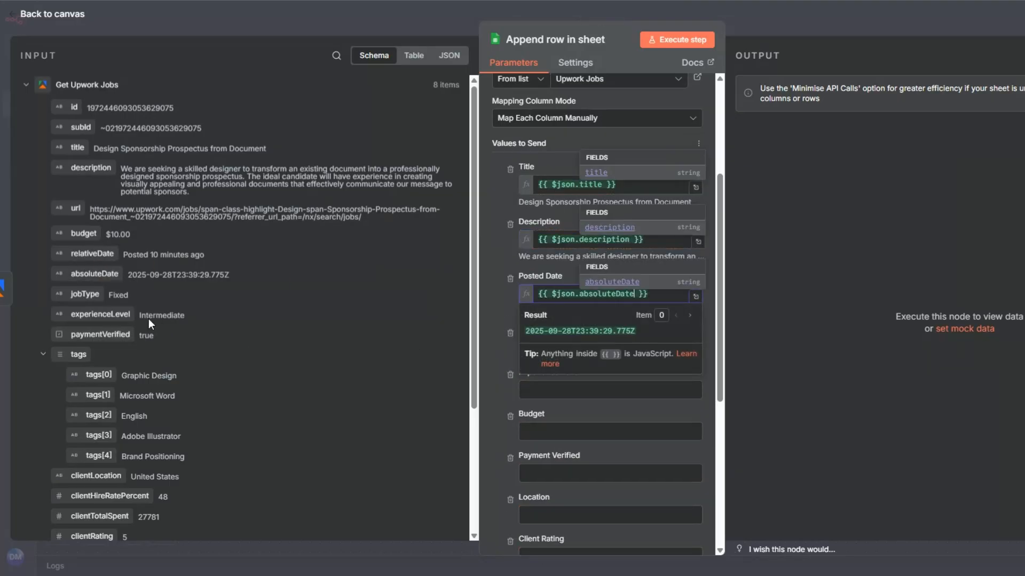
pyautogui.moveTo(93, 294); pyautogui.dragTo(674, 347)
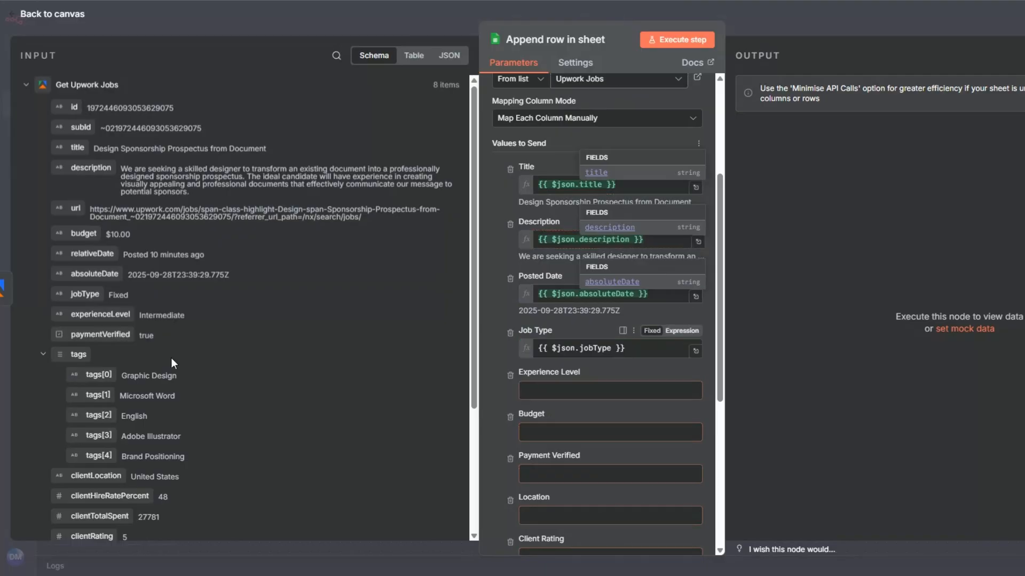
pyautogui.moveTo(115, 315); pyautogui.dragTo(554, 404)
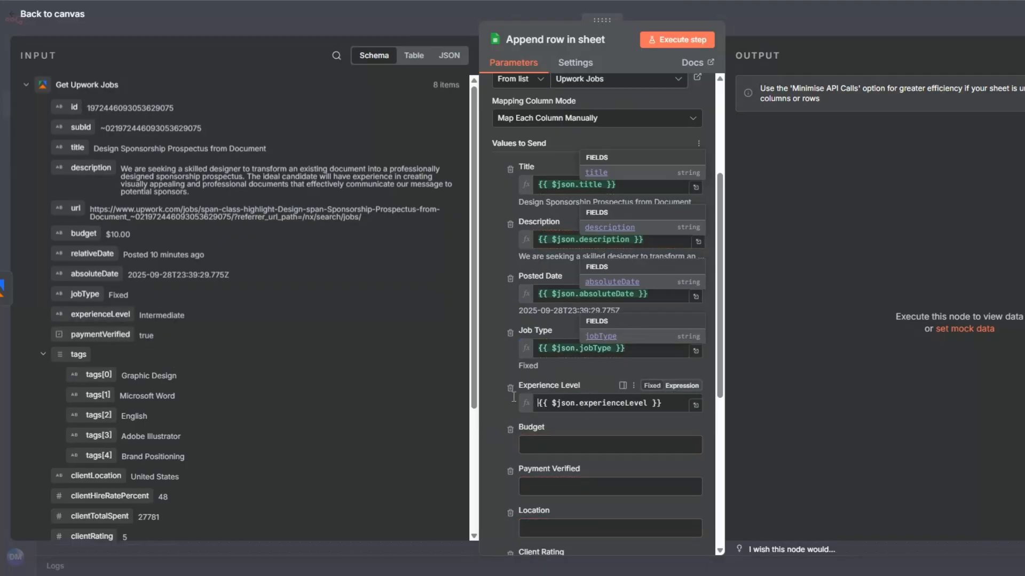
pyautogui.click(511, 422)
# Map the Budget, Payment Verified and Location columns to the input's budget, paymentVerified and clientLocation fields.
pyautogui.scroll(-5, 485, 407)
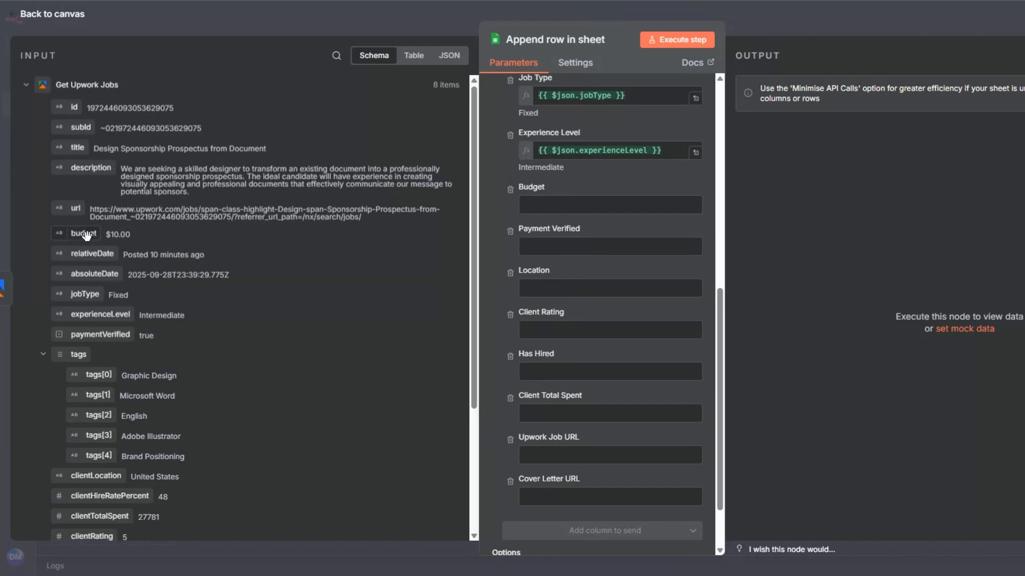
pyautogui.moveTo(85, 235); pyautogui.dragTo(525, 205)
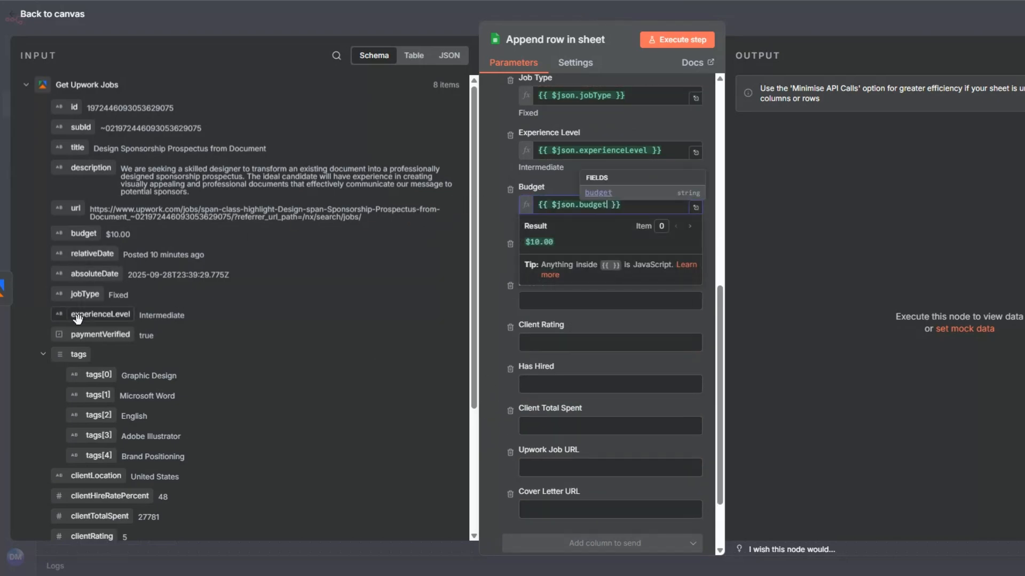
pyautogui.moveTo(106, 337); pyautogui.dragTo(529, 260)
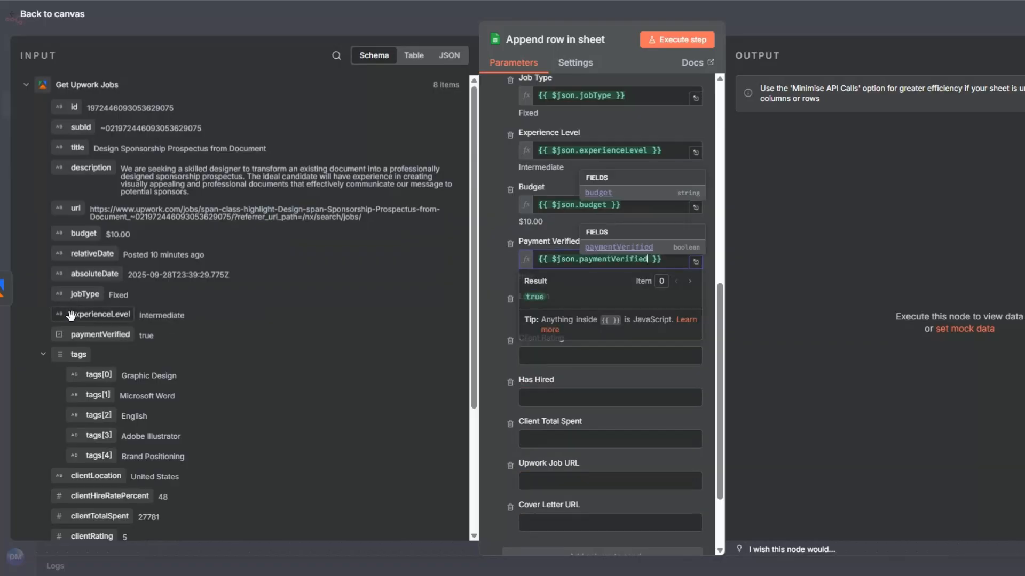
pyautogui.scroll(-3, 71, 316)
pyautogui.moveTo(74, 301); pyautogui.dragTo(539, 315)
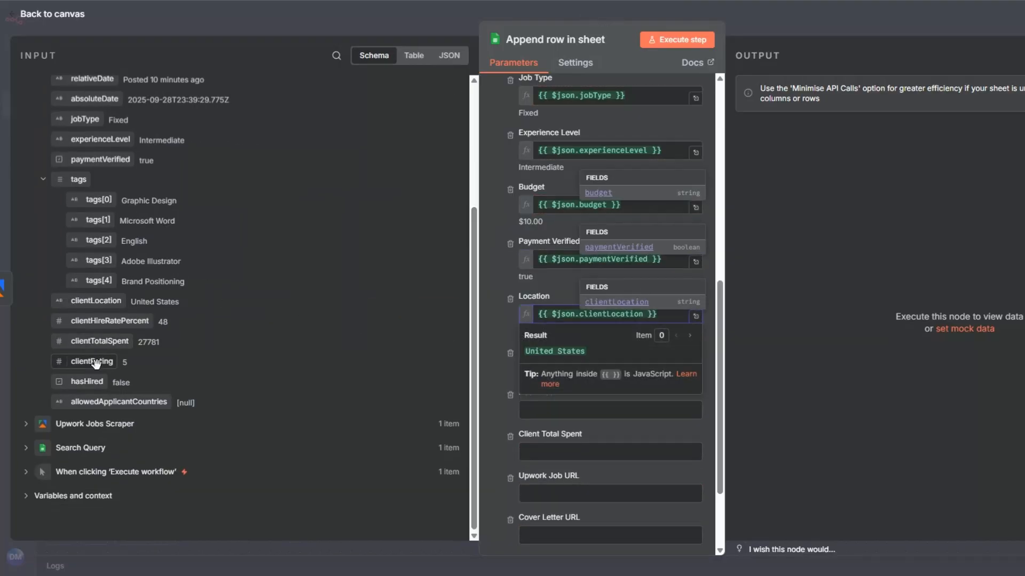
# Map the Client Rating, Has Hired and Client Total Spent columns to the input's clientRating, hasHired and clientTotalSpent fields.
pyautogui.moveTo(96, 363); pyautogui.dragTo(470, 390)
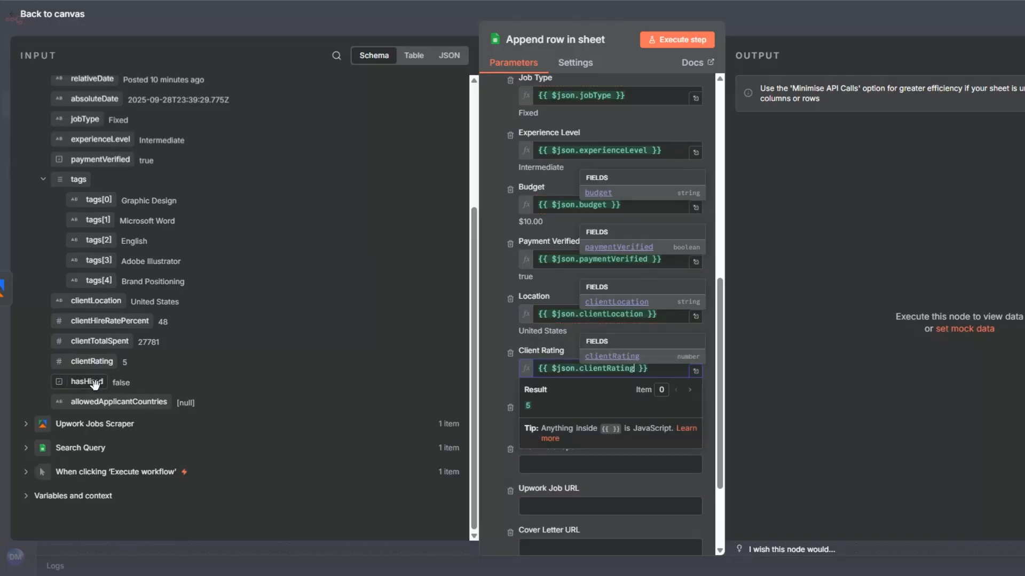
pyautogui.moveTo(93, 383); pyautogui.dragTo(536, 422)
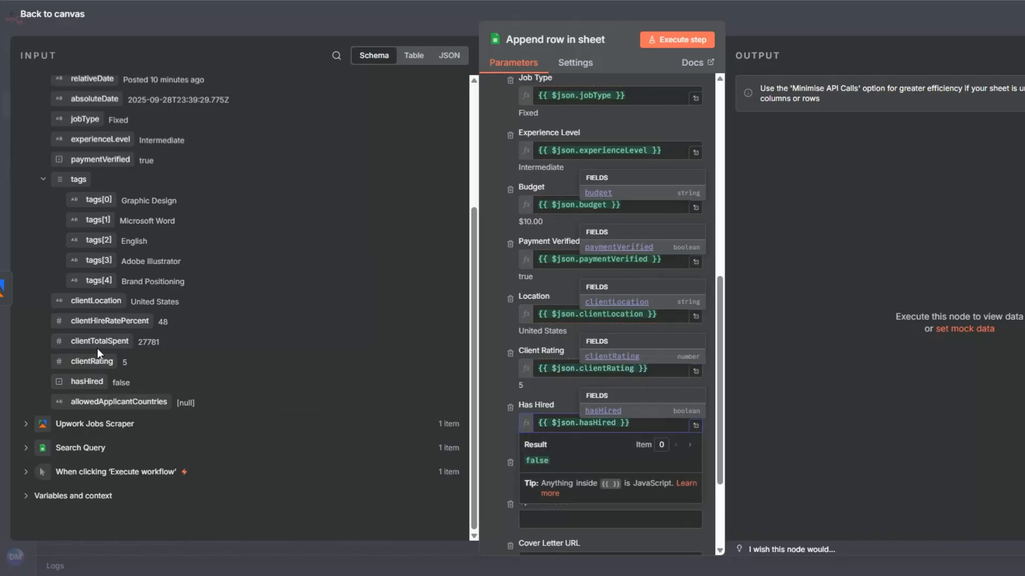
pyautogui.moveTo(99, 349); pyautogui.dragTo(538, 469)
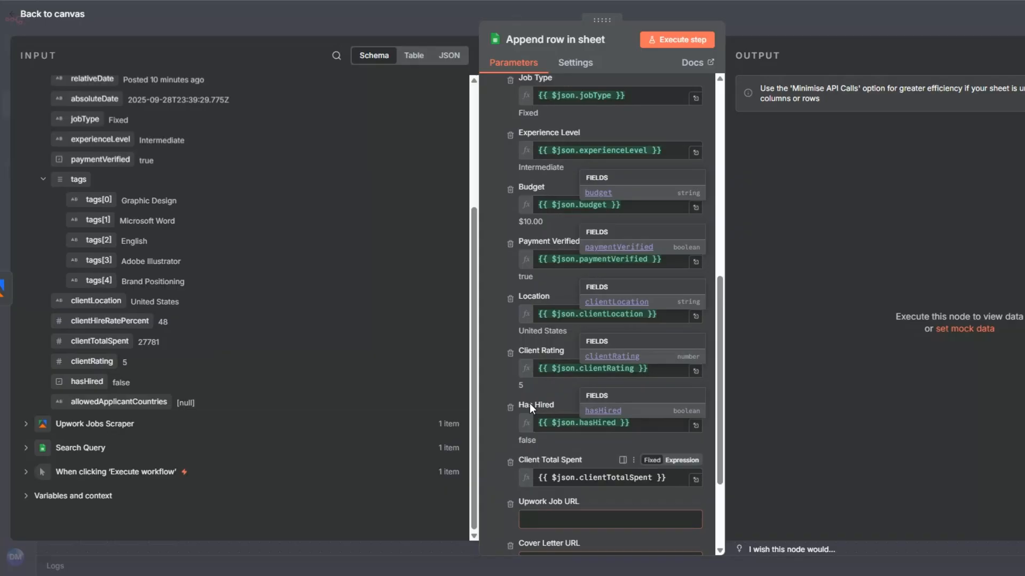
pyautogui.scroll(-3, 530, 403)
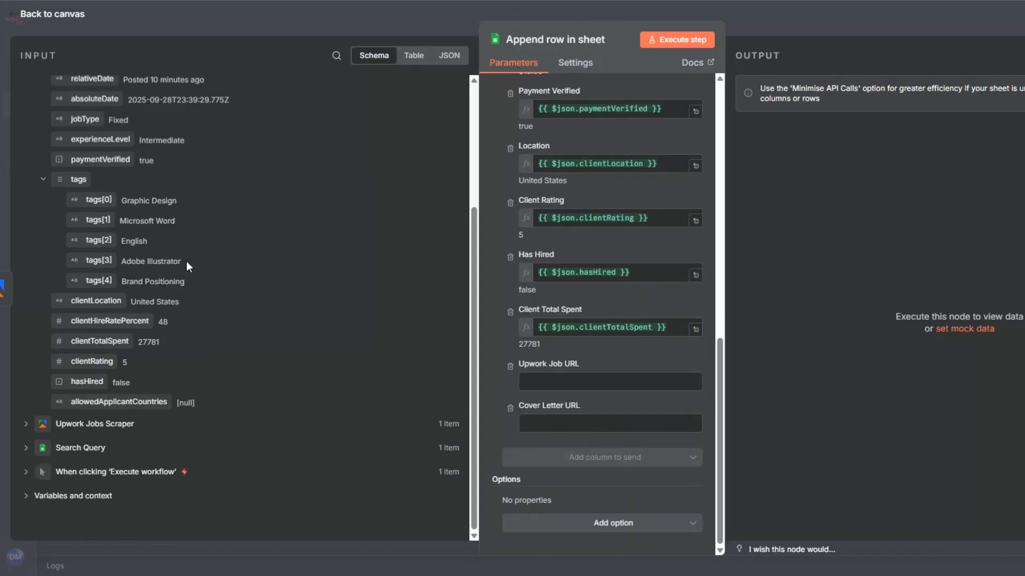
# Map the Upwork Job URL column to the input's url field and execute the append node.
pyautogui.scroll(3, 186, 261)
pyautogui.moveTo(75, 207); pyautogui.dragTo(495, 342)
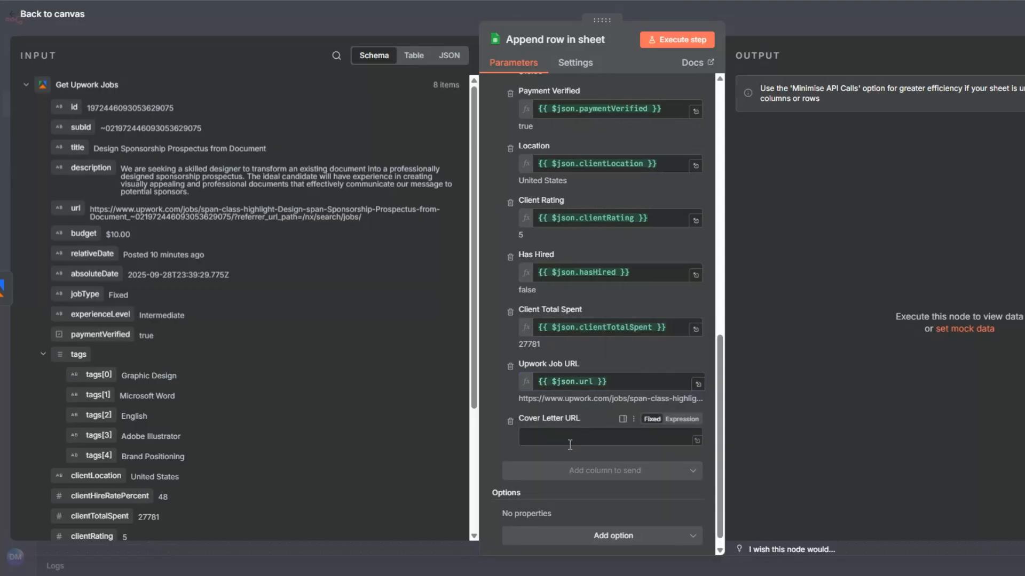
pyautogui.scroll(10, 570, 444)
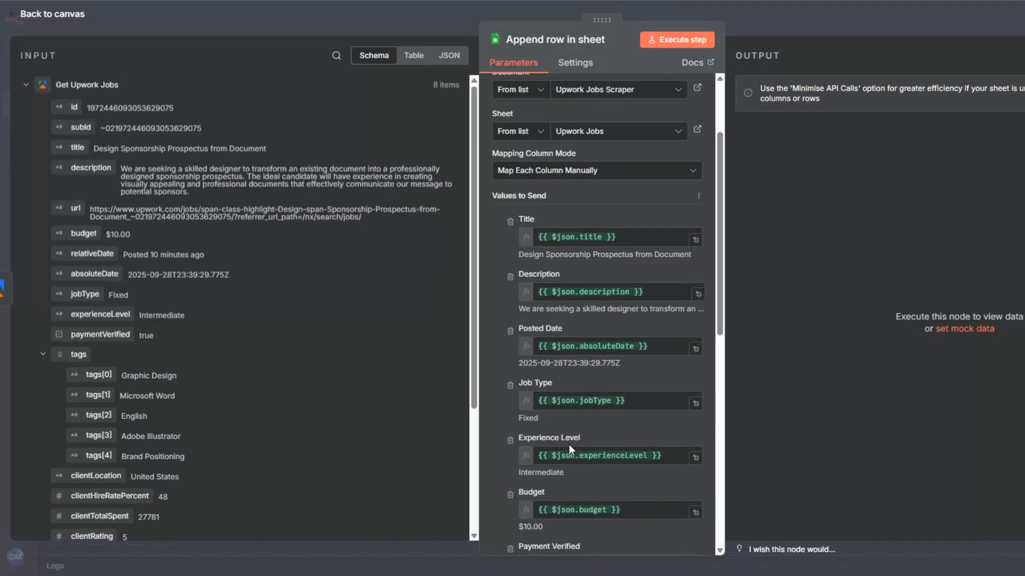
pyautogui.click(673, 43)
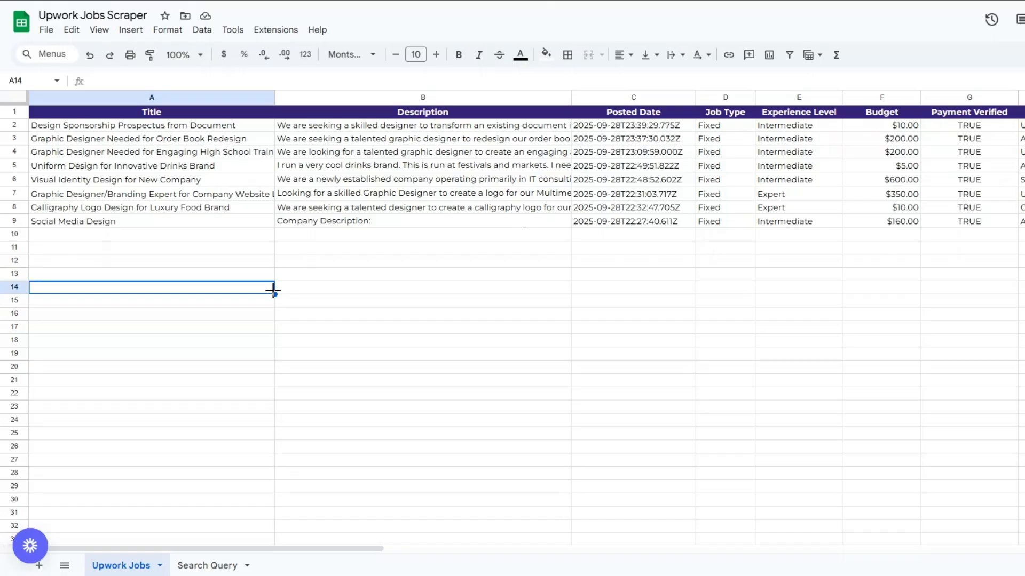
# Examine the job titles and descriptions appended to the Upwork Jobs sheet.
pyautogui.click(198, 263)
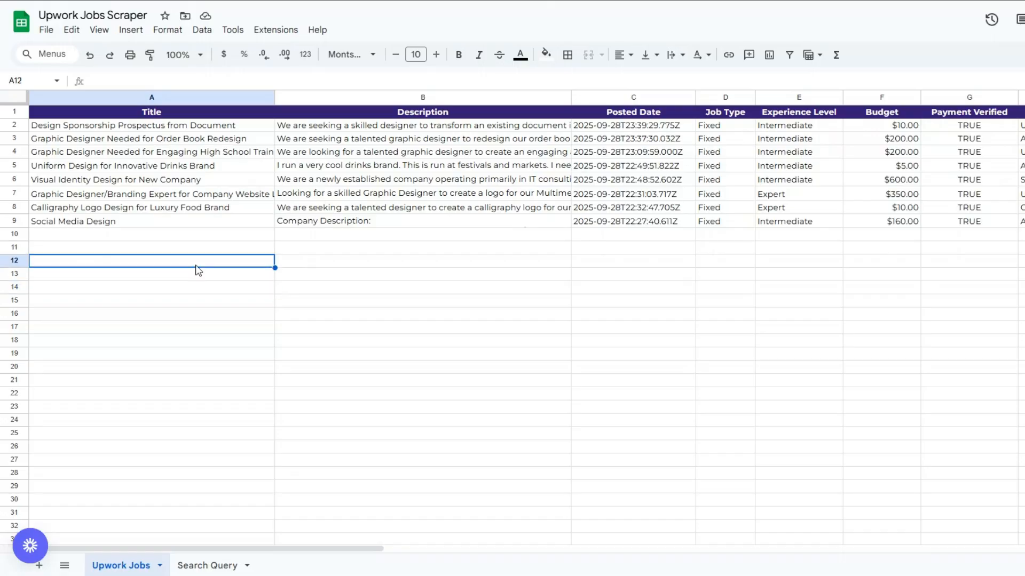
pyautogui.click(441, 263)
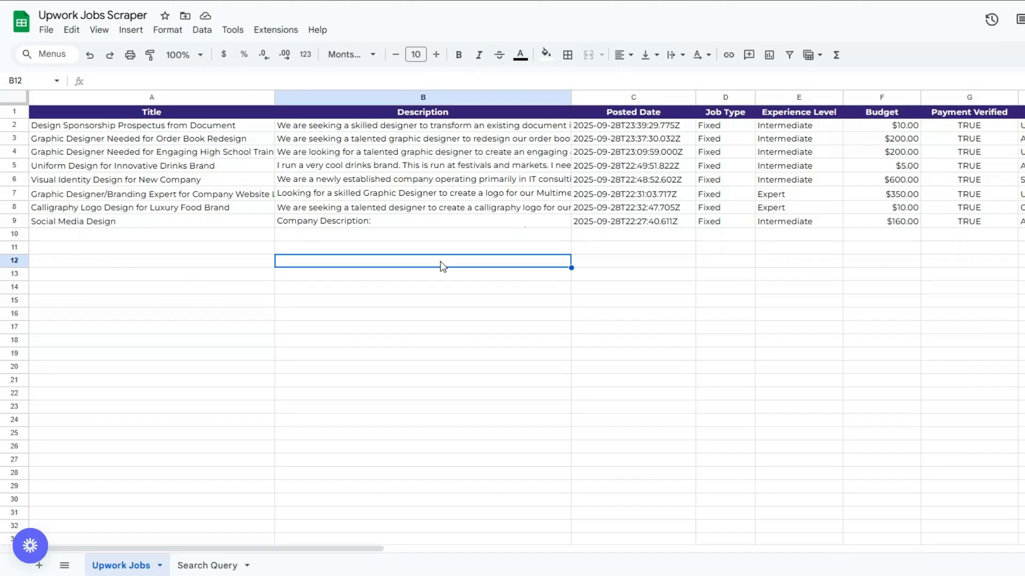
pyautogui.click(412, 223)
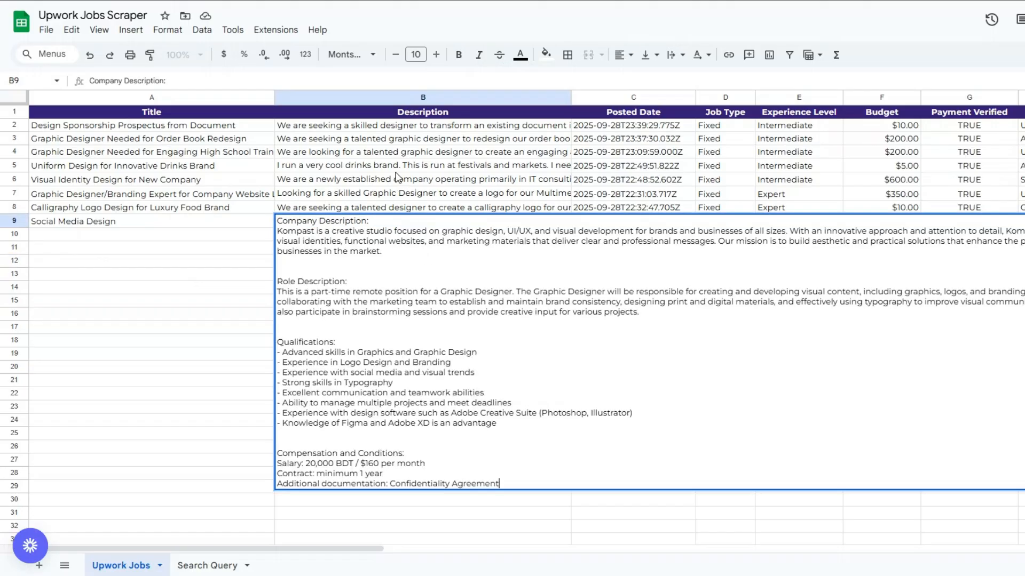
pyautogui.click(395, 167)
pyautogui.doubleClick(394, 169)
pyautogui.click(398, 300)
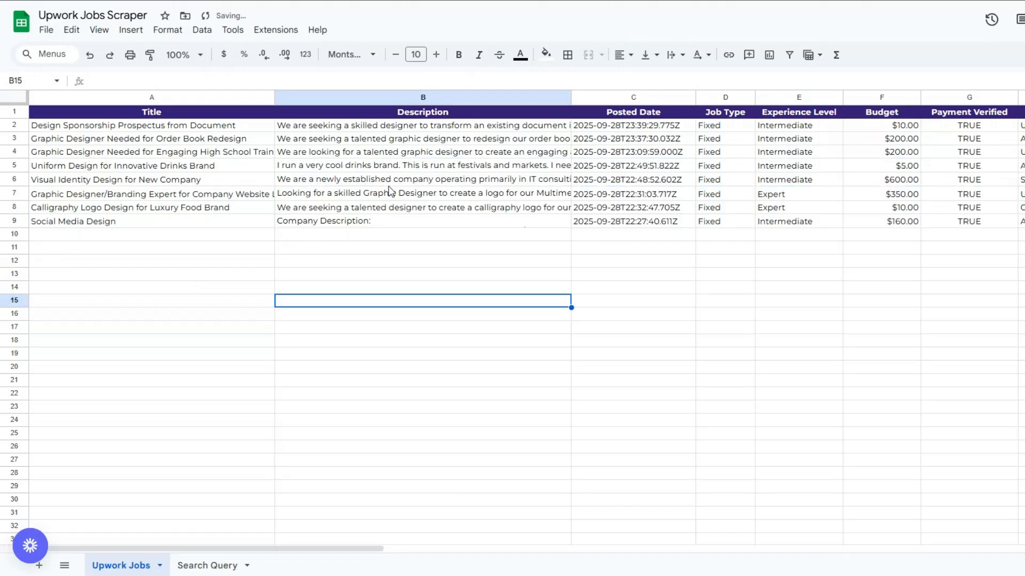
pyautogui.click(389, 169)
pyautogui.click(396, 264)
pyautogui.click(379, 194)
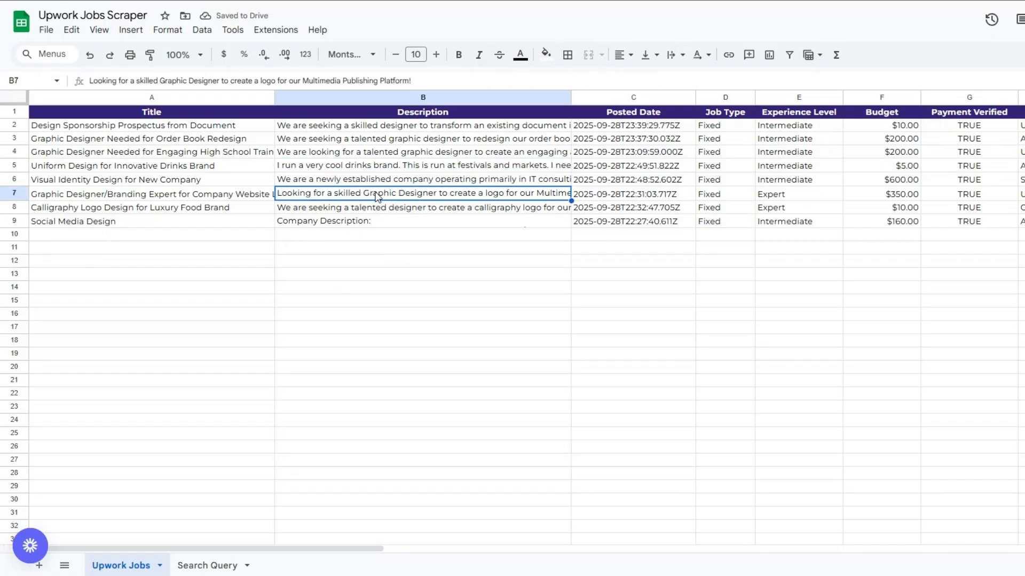
pyautogui.click(191, 331)
# Examine the appended job details across the Posted Date through Upwork Job URL columns.
pyautogui.click(652, 139)
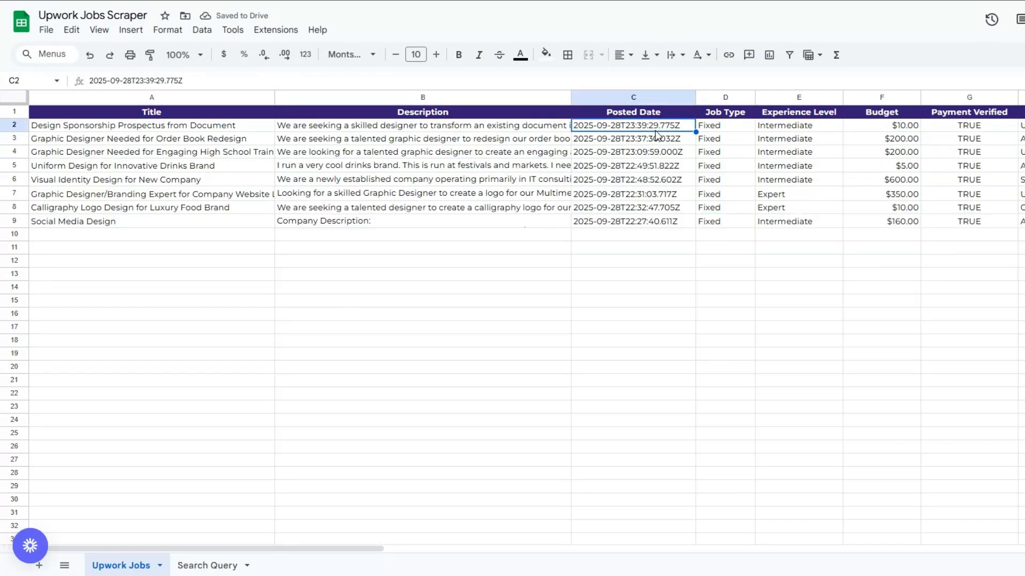
pyautogui.click(726, 152)
pyautogui.click(815, 154)
pyautogui.click(904, 166)
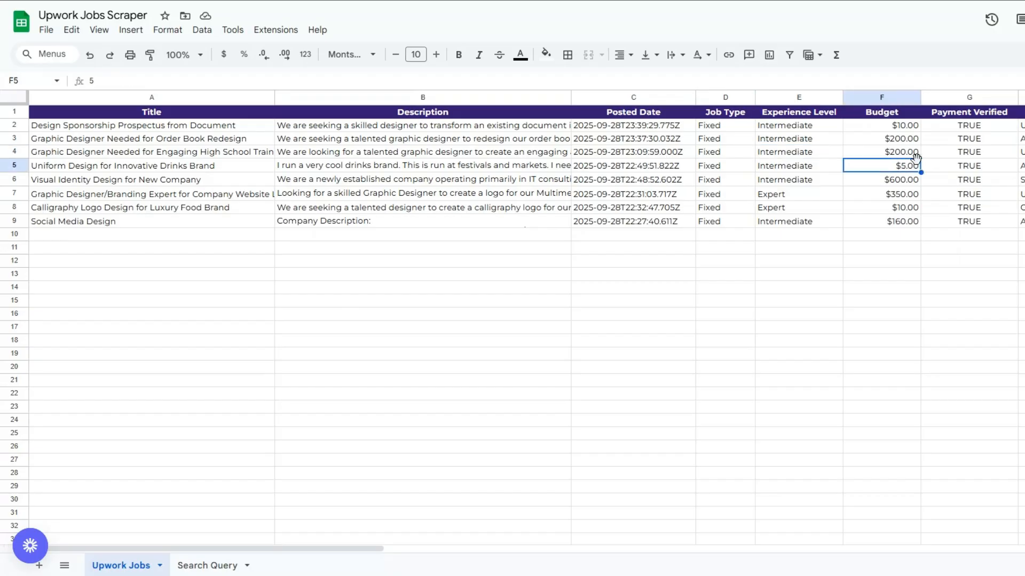
pyautogui.click(1005, 168)
pyautogui.click(887, 170)
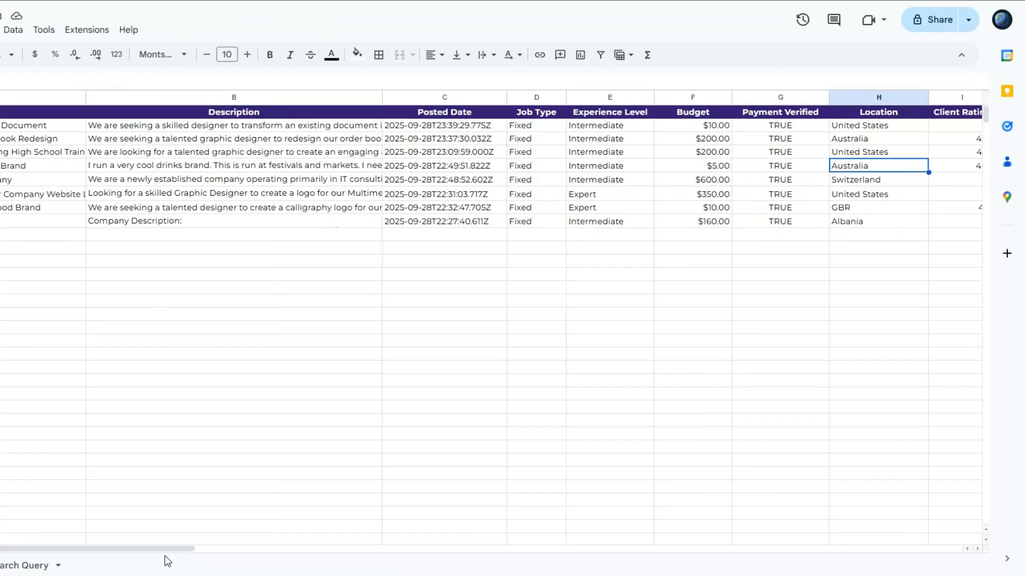
pyautogui.moveTo(165, 559); pyautogui.dragTo(322, 553)
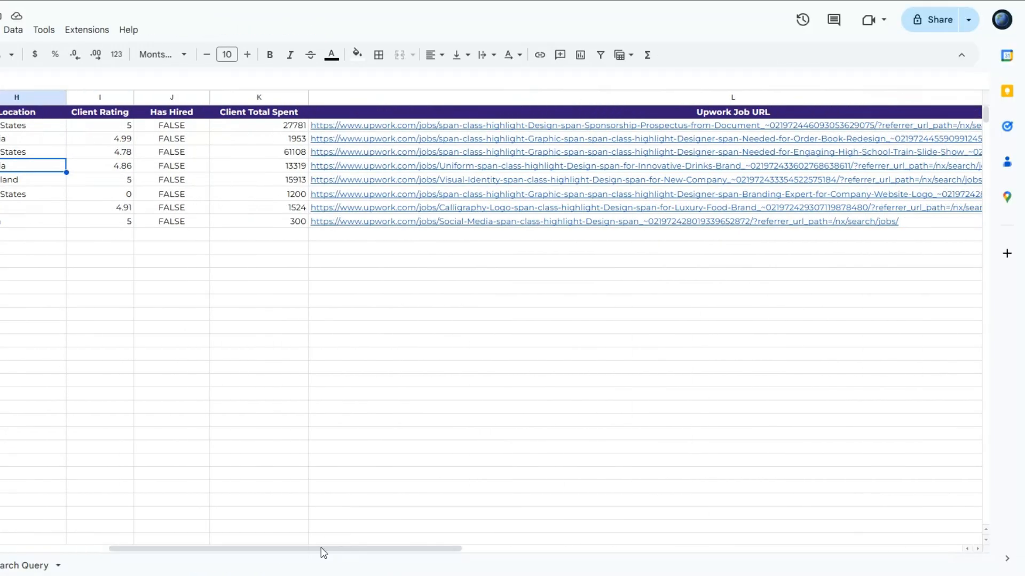
pyautogui.click(180, 184)
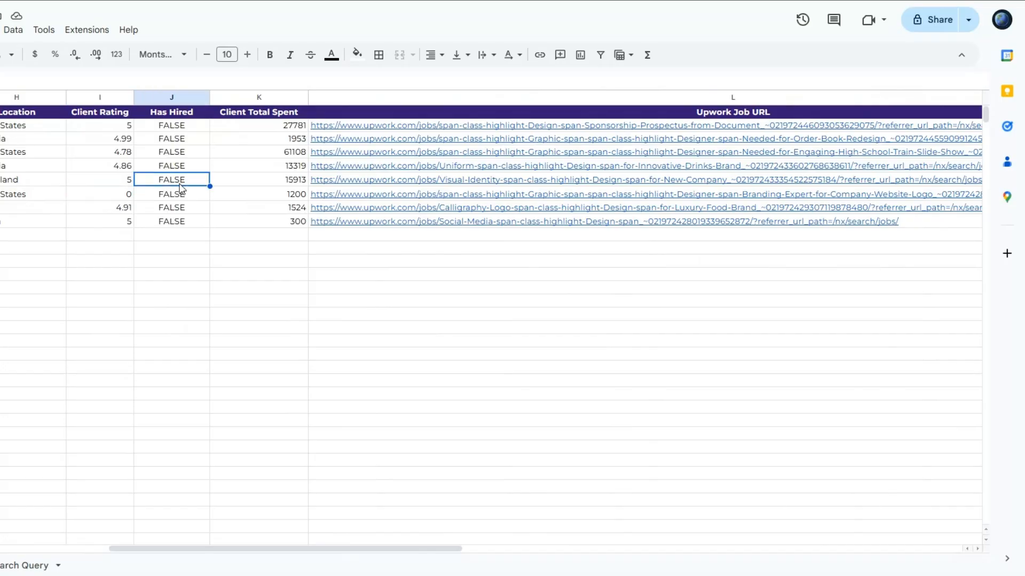
pyautogui.click(256, 185)
pyautogui.click(686, 184)
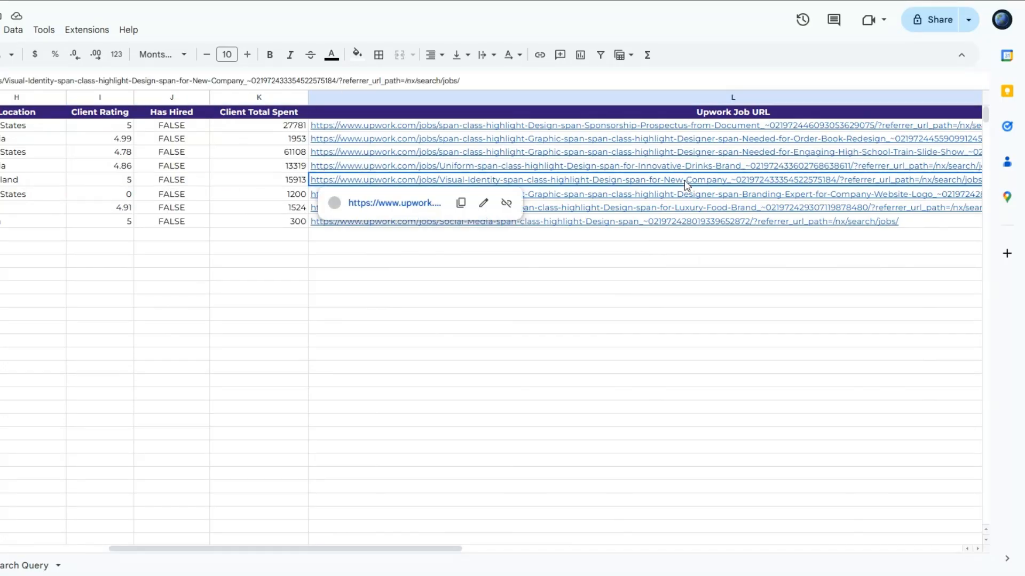
pyautogui.click(670, 253)
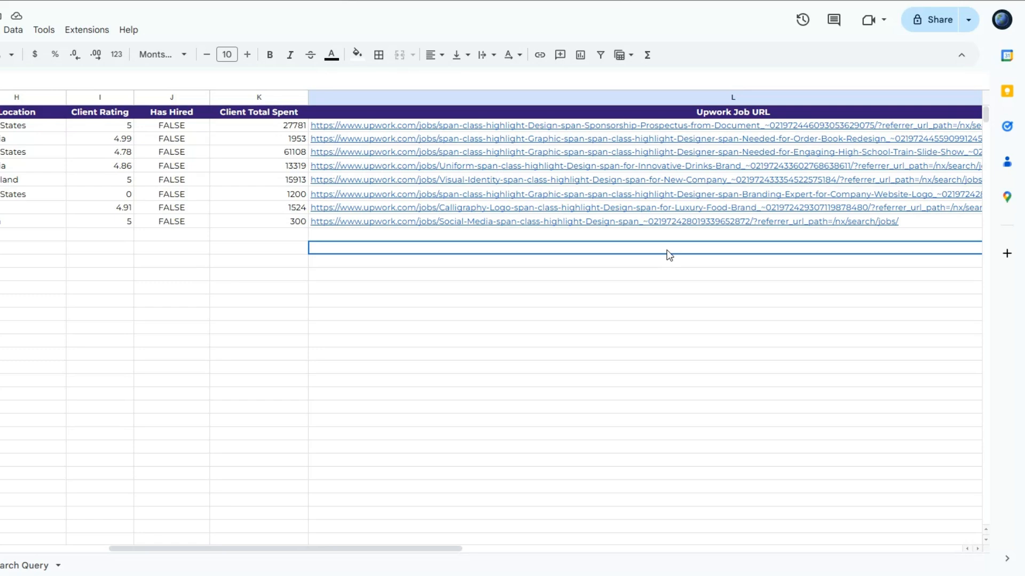
pyautogui.moveTo(293, 549); pyautogui.dragTo(0, 550)
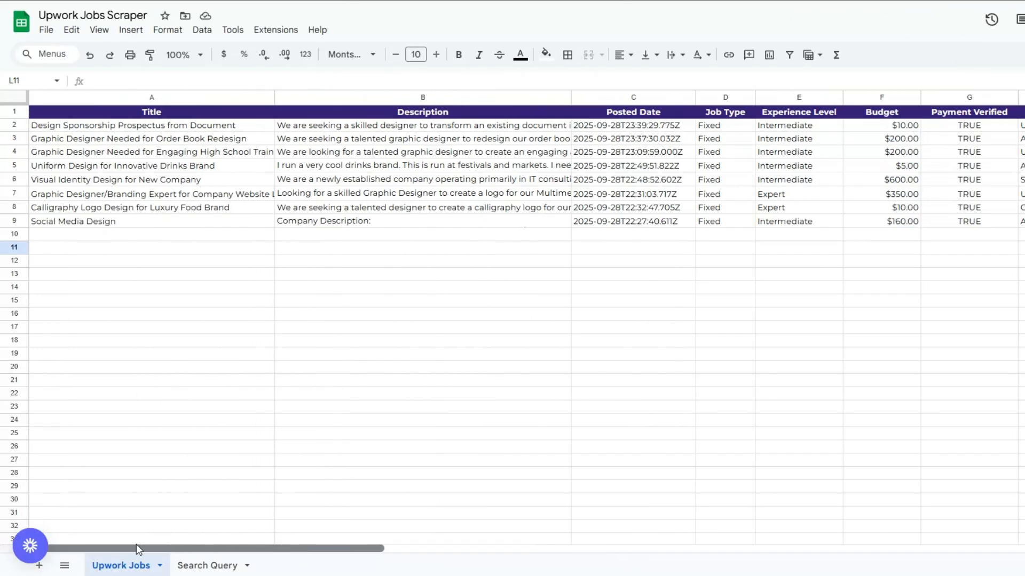
pyautogui.click(134, 233)
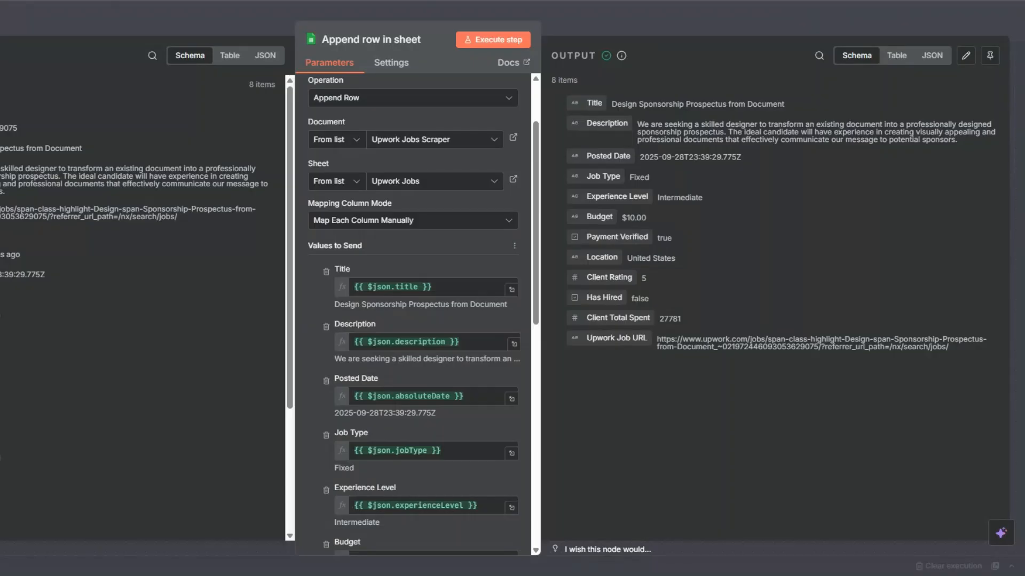
# Return to the workflow canvas, rename the Append row in sheet node to Upwork Jobs and save the workflow.
pyautogui.press('Escape')
pyautogui.click(689, 411)
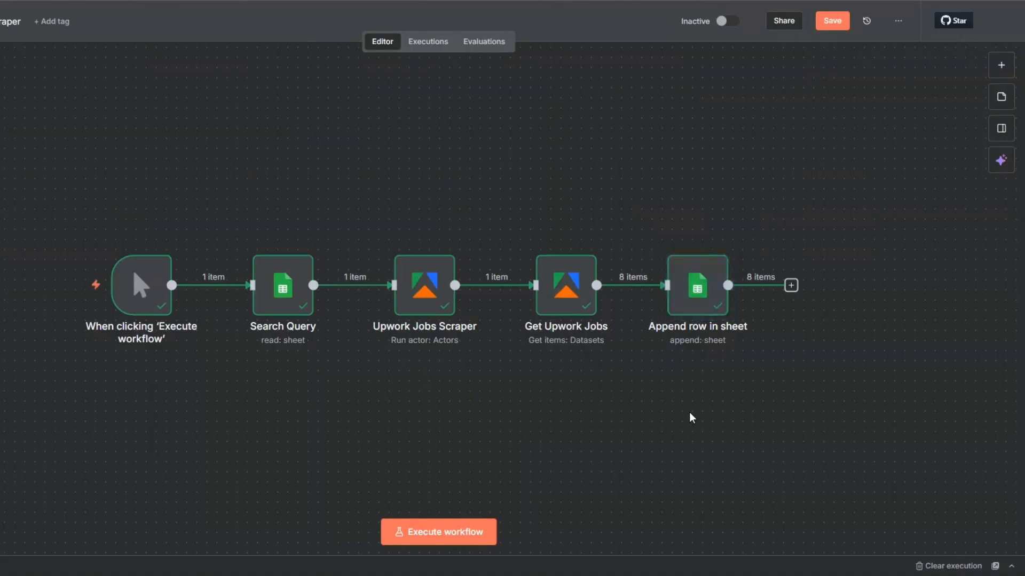
pyautogui.click(690, 311)
pyautogui.press('F2')
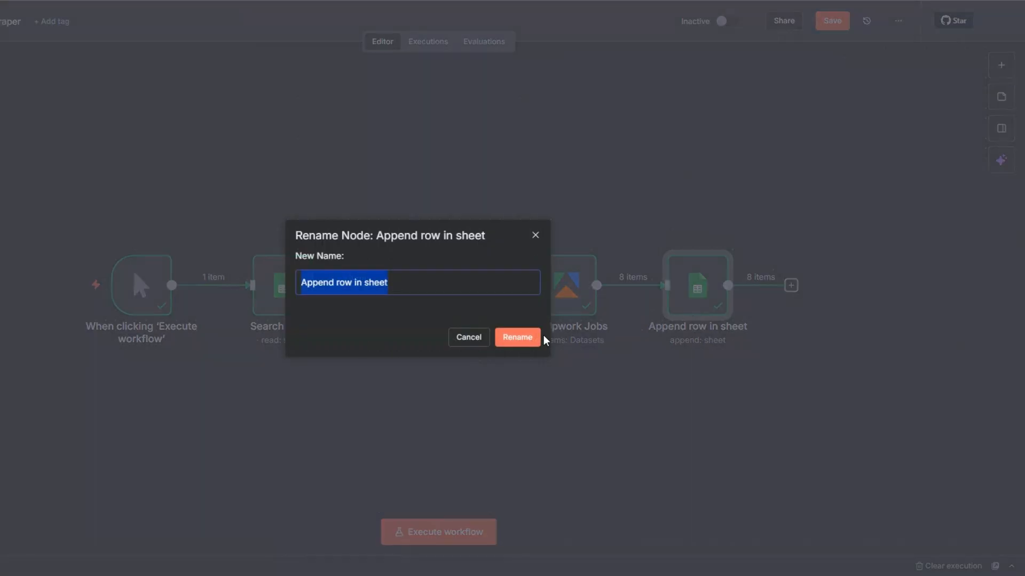
pyautogui.write('Upwor')
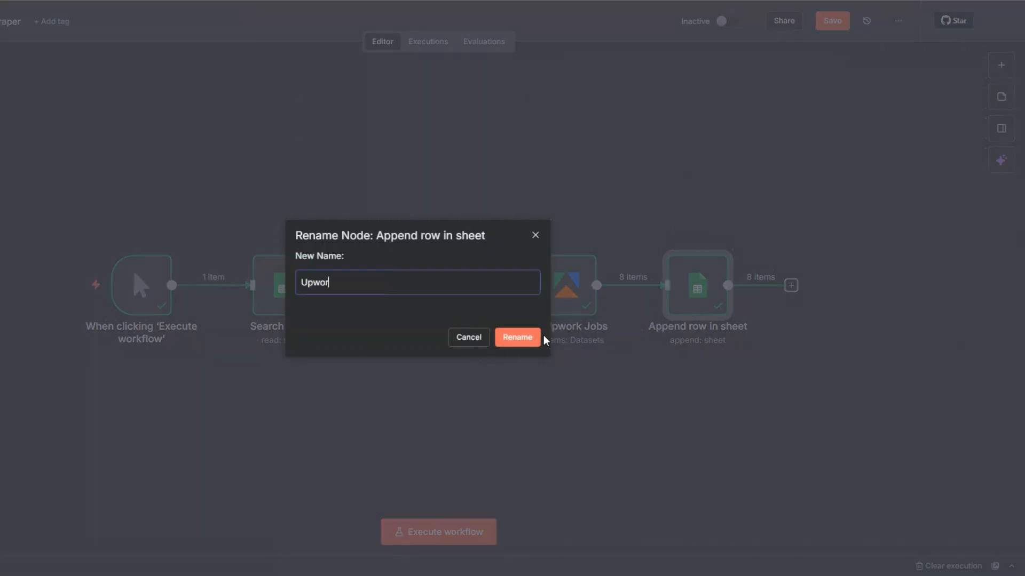
pyautogui.write('k Jobs')
pyautogui.click(536, 337)
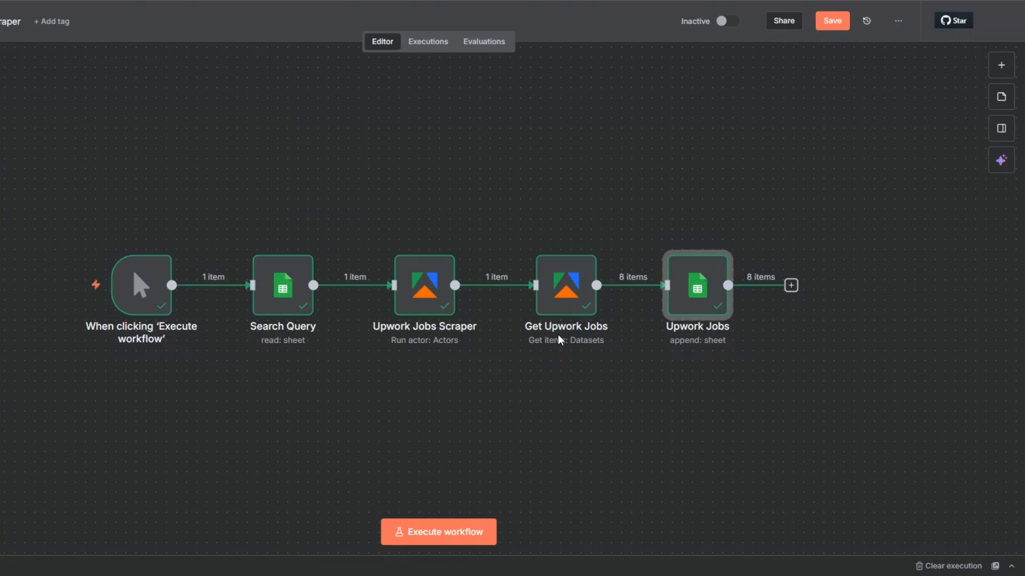
pyautogui.click(832, 23)
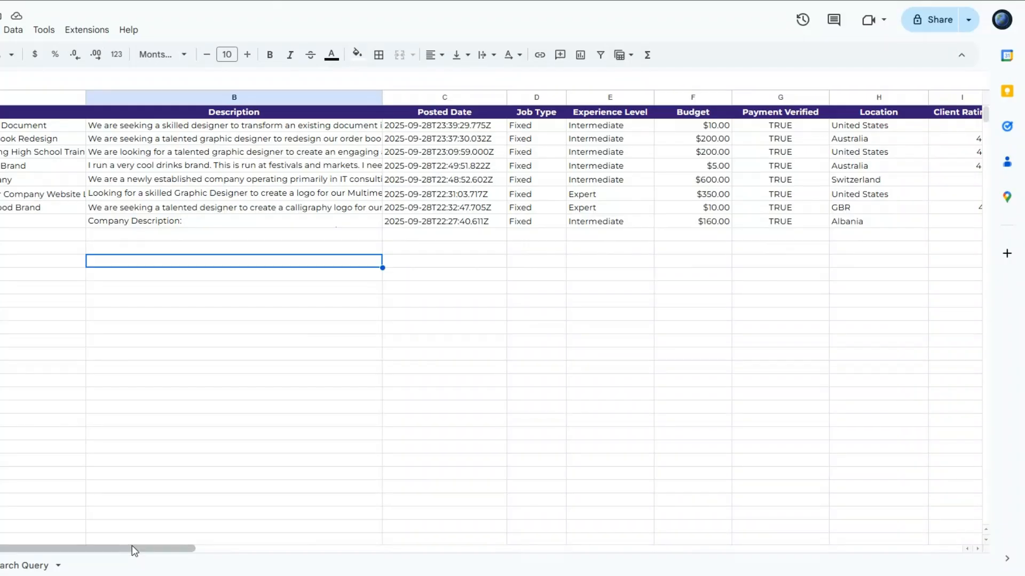
# Check the Cover Letter URL column in the Upwork Jobs sheet.
pyautogui.moveTo(133, 548); pyautogui.dragTo(666, 288)
pyautogui.click(506, 127)
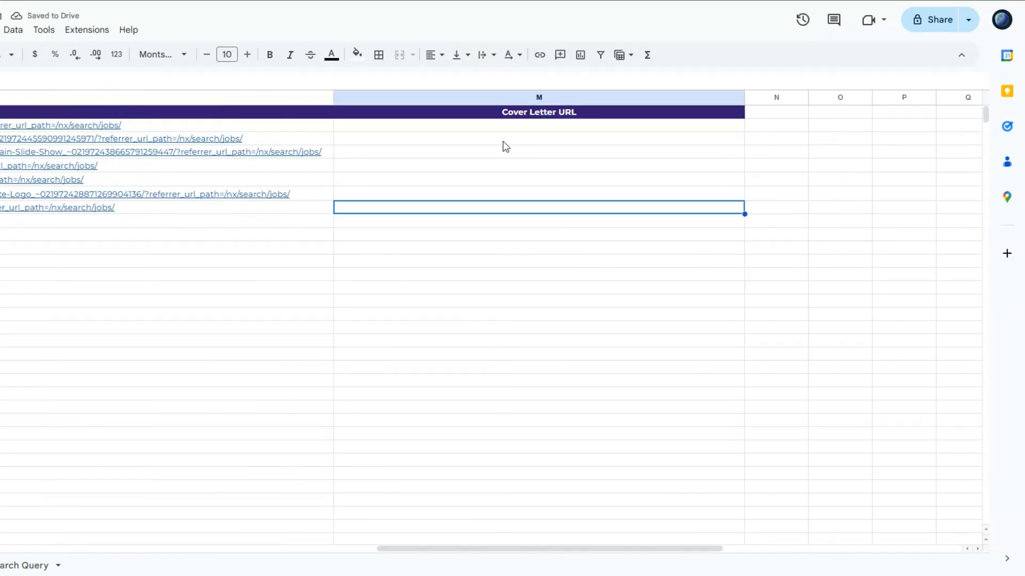
pyautogui.click(524, 127)
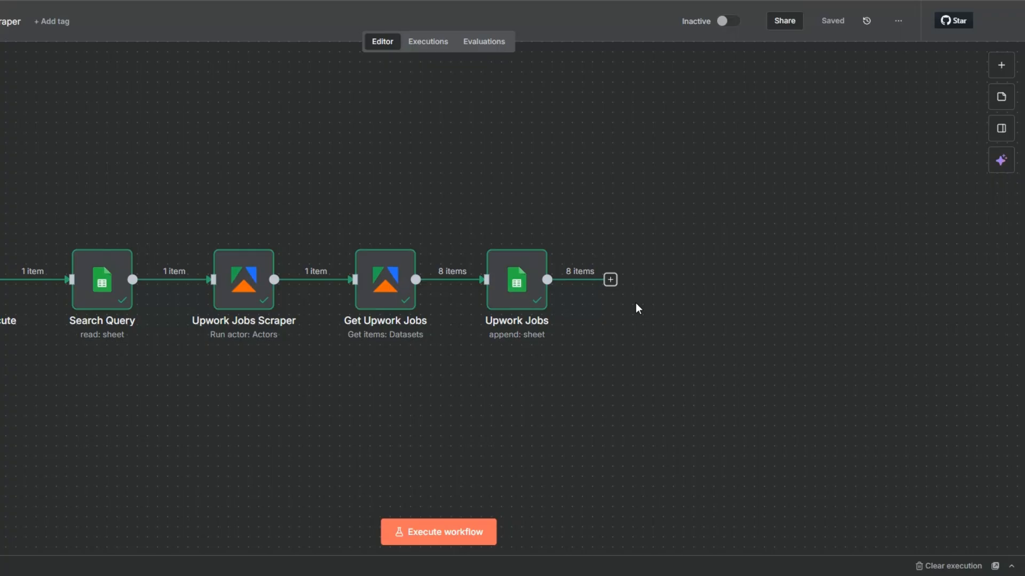
# Add a Limit node after Upwork Jobs that keeps the first 2 items and execute it.
pyautogui.click(610, 280)
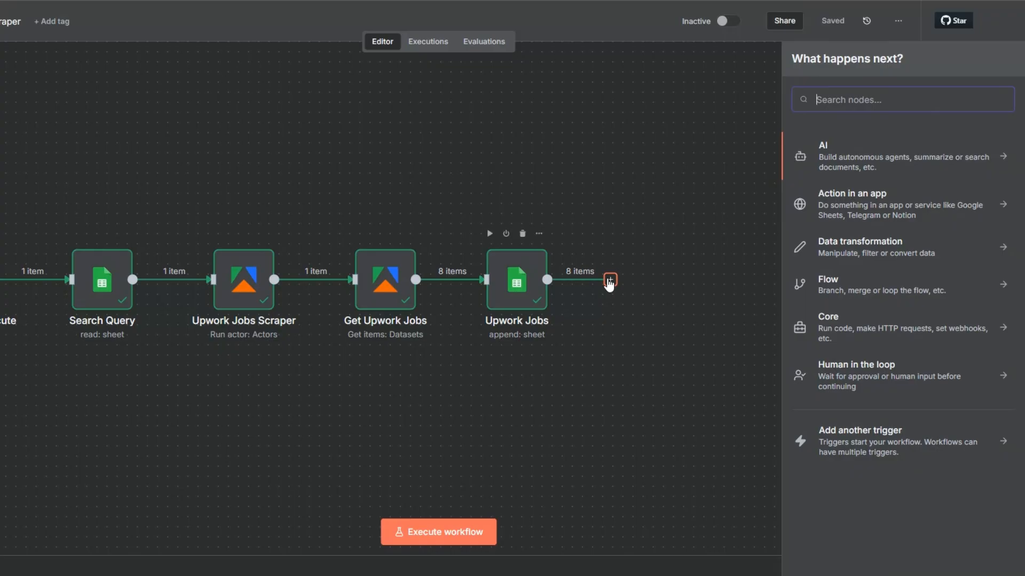
pyautogui.write('li')
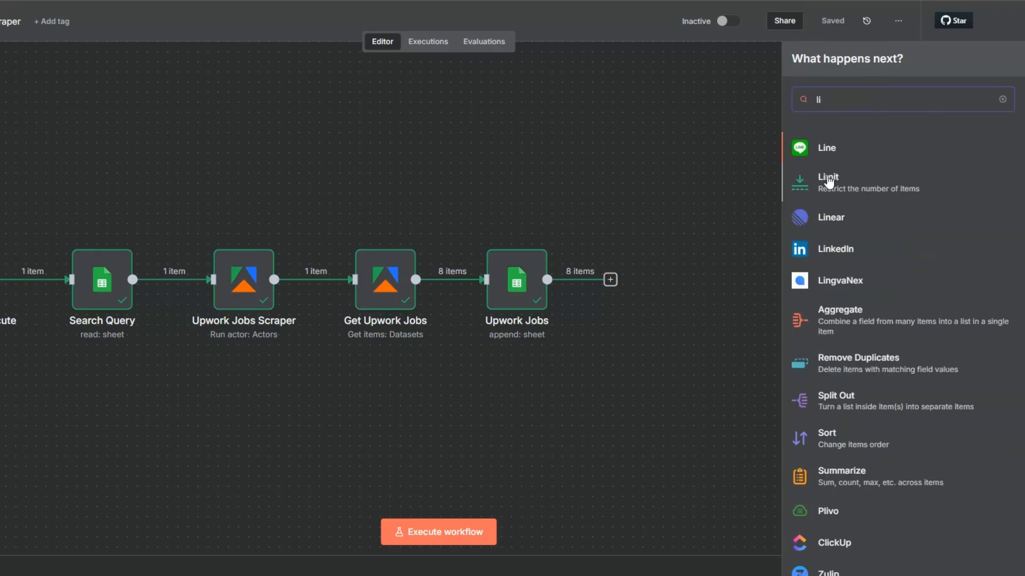
pyautogui.press('Down')
pyautogui.press('Return')
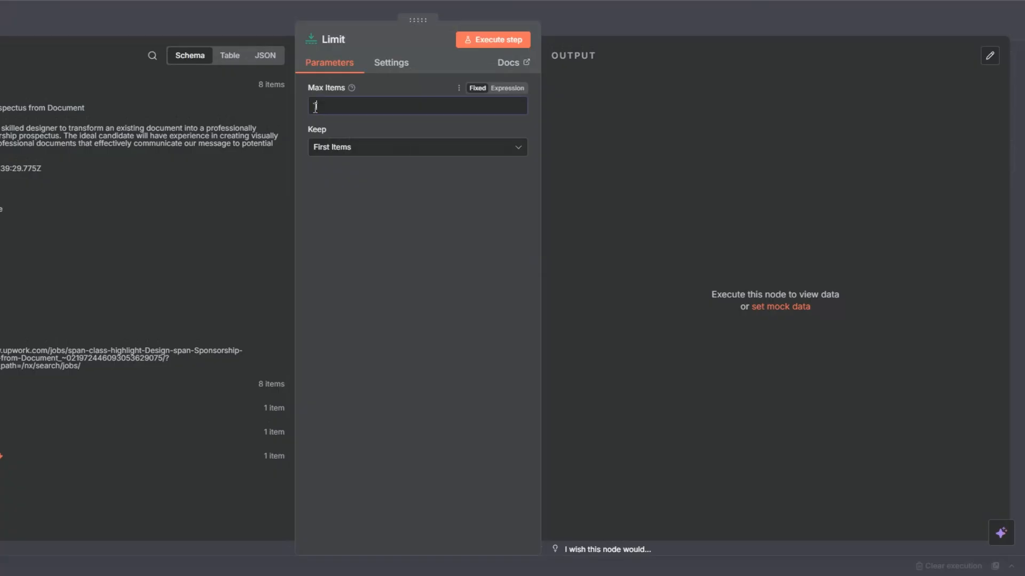
pyautogui.press('Escape')
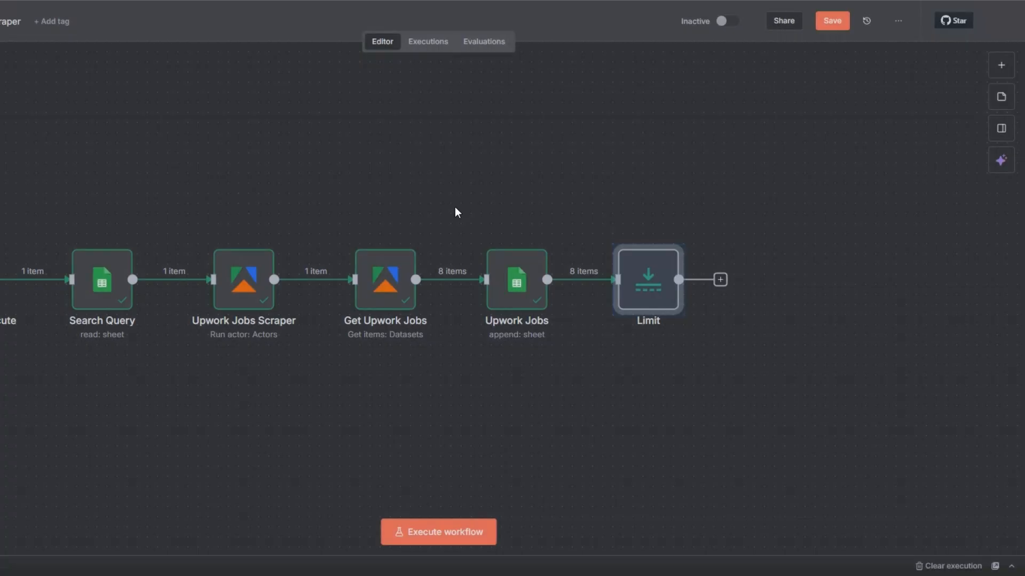
pyautogui.click(620, 234)
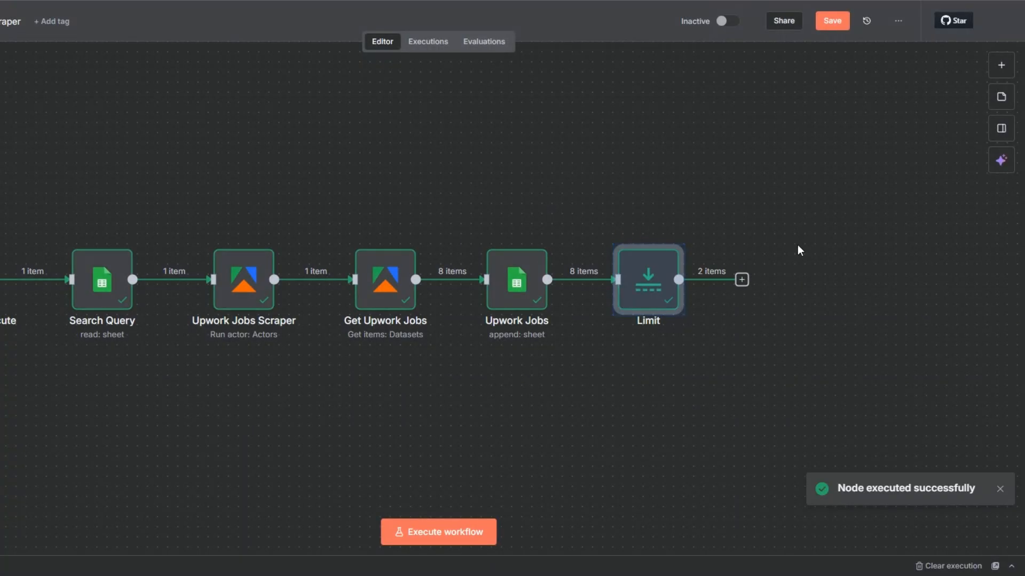
# Add an OpenAI Message a model node after the Limit node.
pyautogui.press('-')
pyautogui.moveTo(378, 382); pyautogui.dragTo(279, 391)
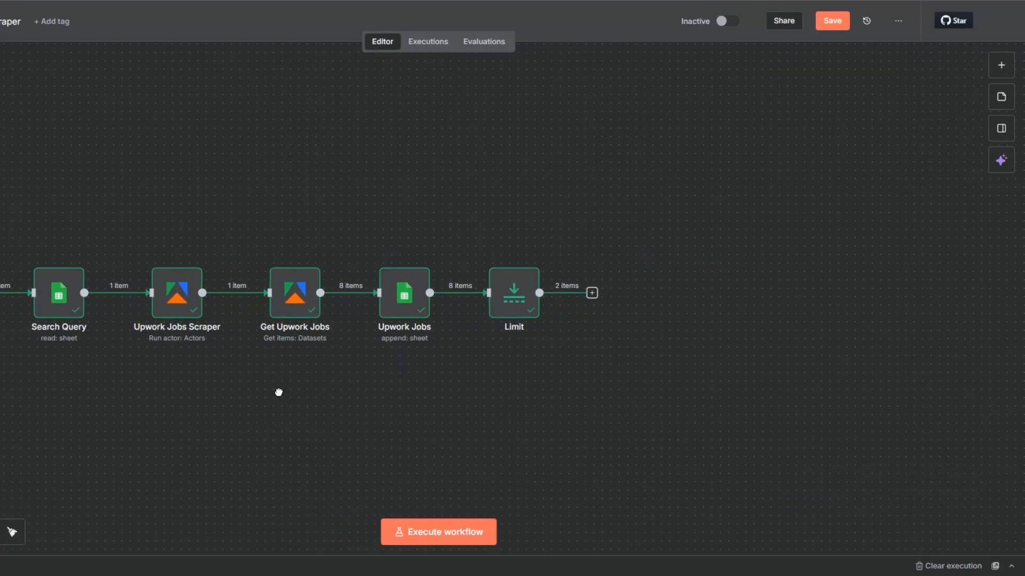
pyautogui.click(592, 292)
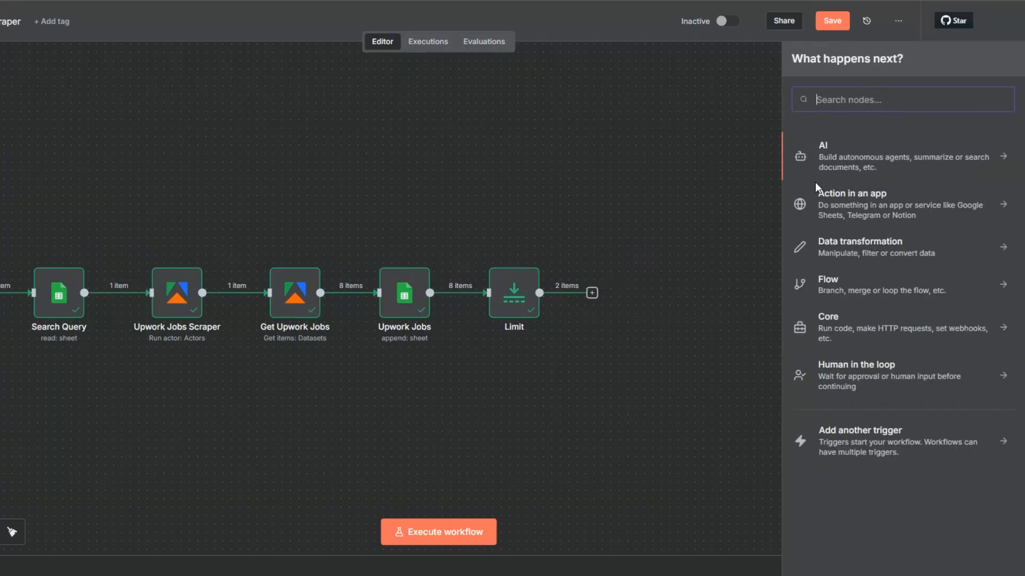
pyautogui.click(822, 152)
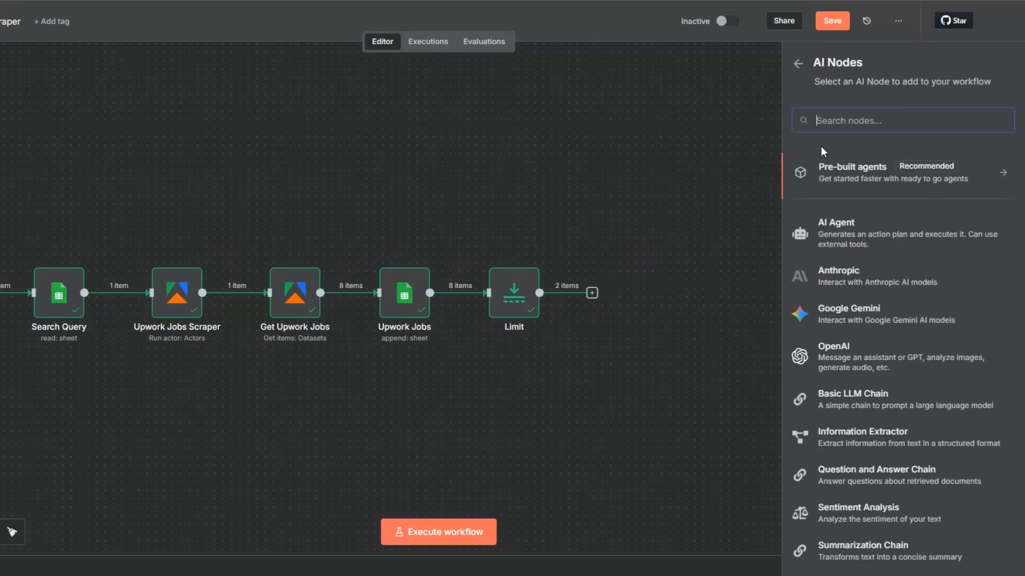
pyautogui.click(829, 353)
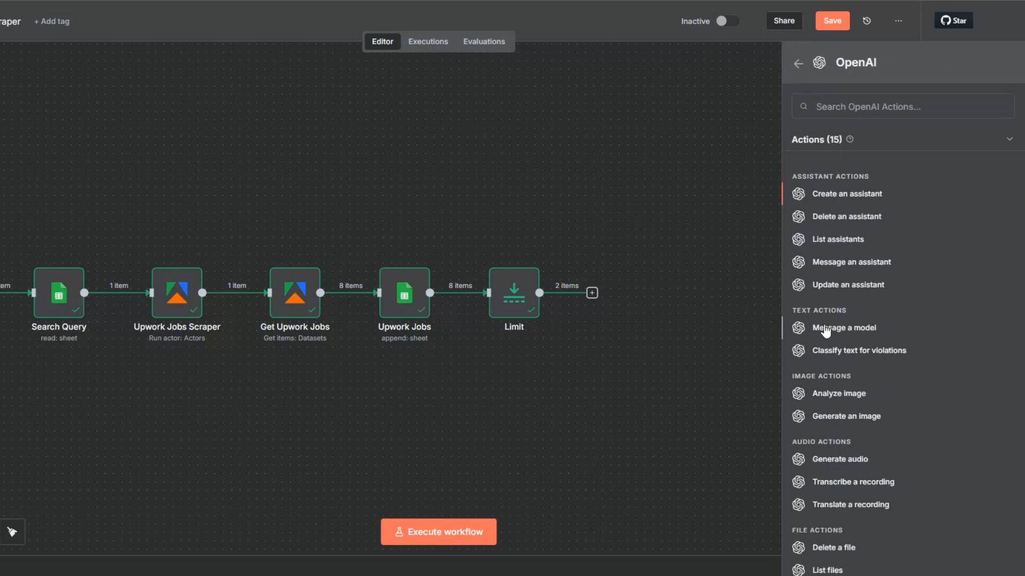
pyautogui.click(824, 326)
pyautogui.click(497, 101)
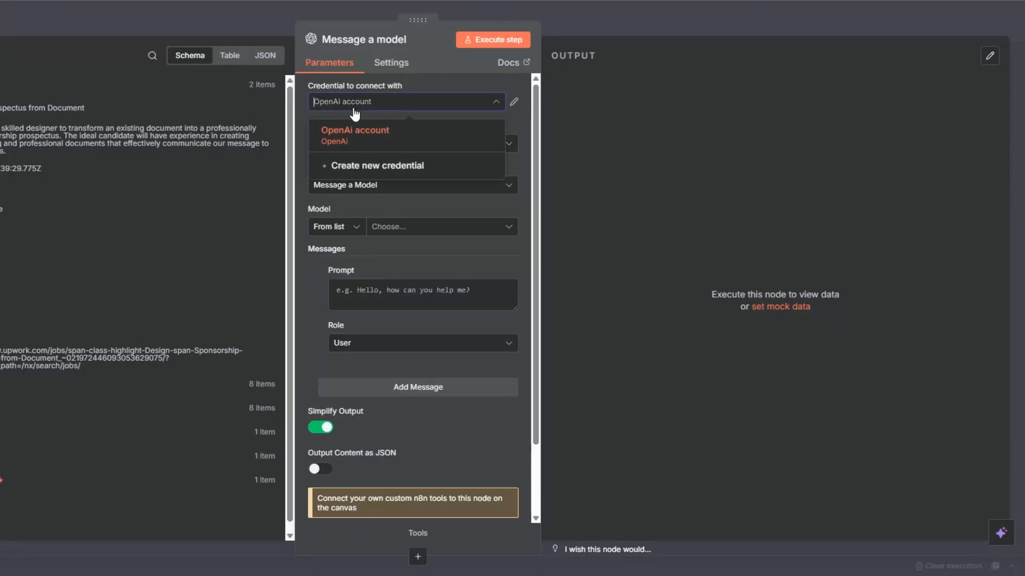
pyautogui.click(370, 167)
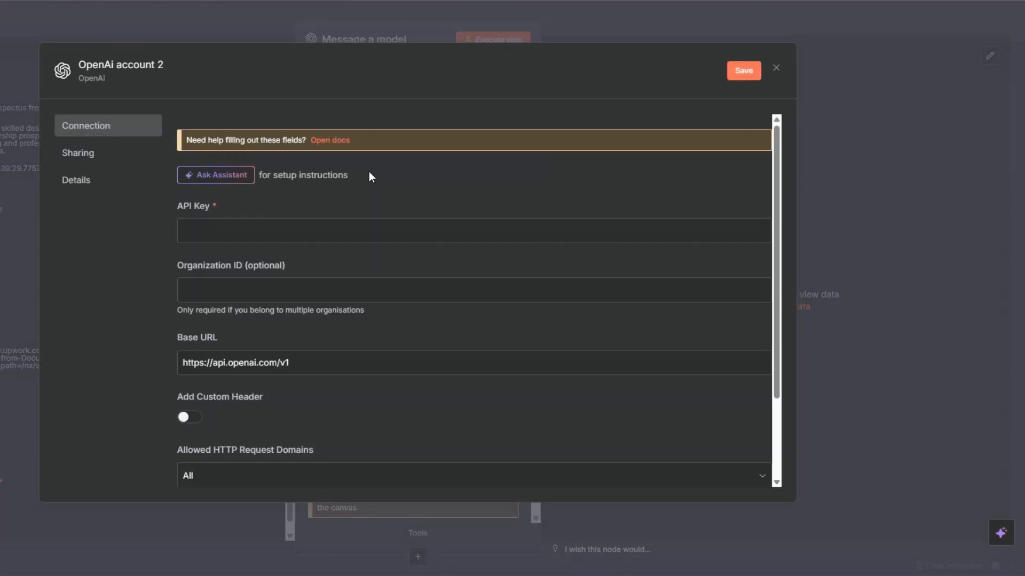
pyautogui.click(248, 232)
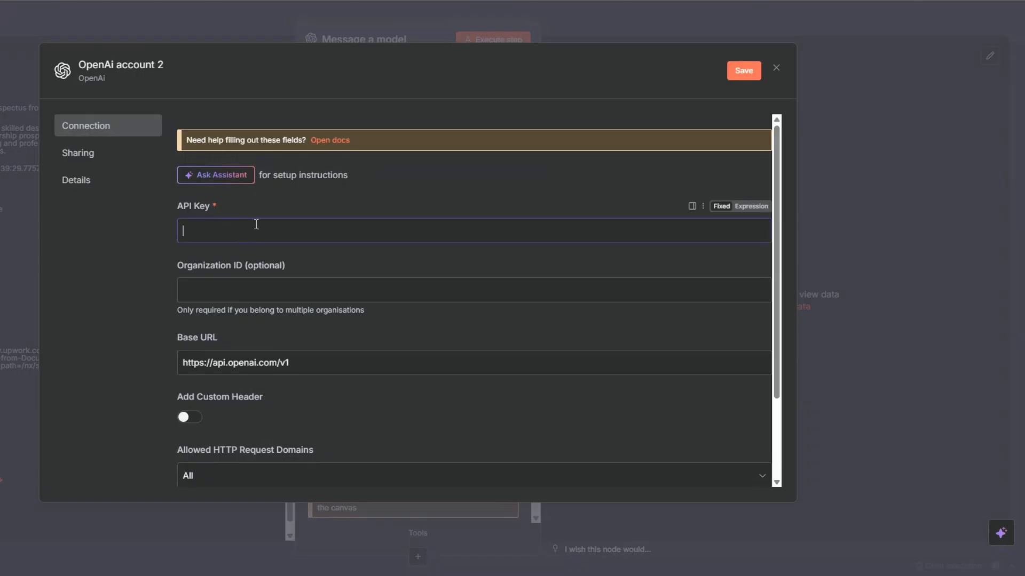
pyautogui.click(781, 69)
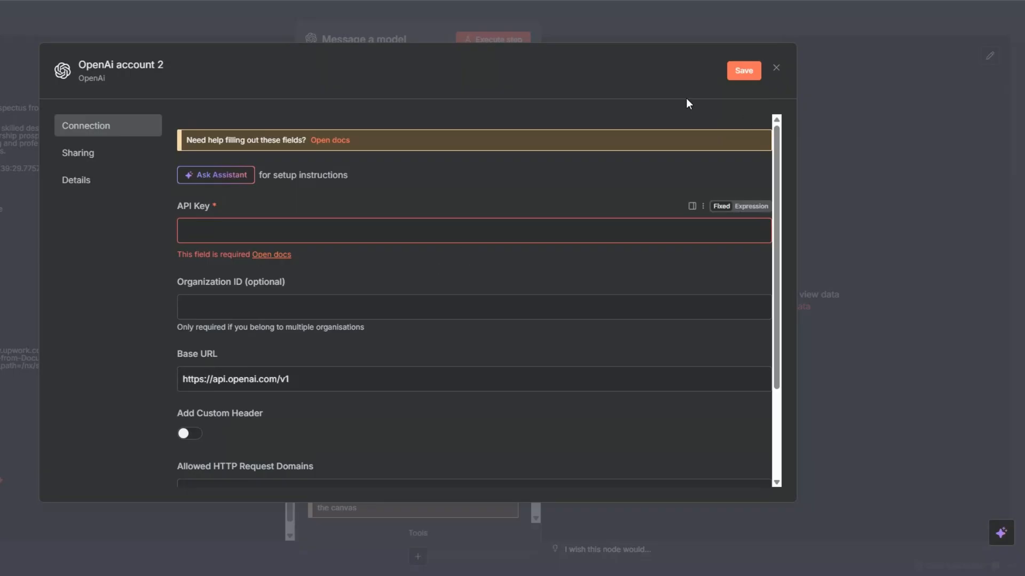
pyautogui.click(776, 68)
# Choose GPT-4.1 from the list as the model of the Message a model node.
pyautogui.click(373, 228)
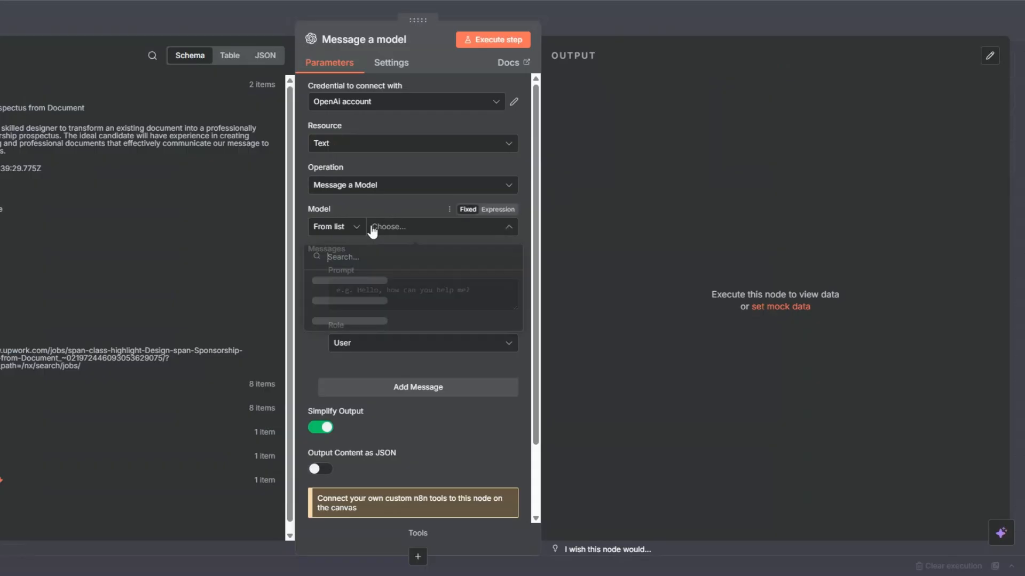
pyautogui.scroll(-3, 372, 300)
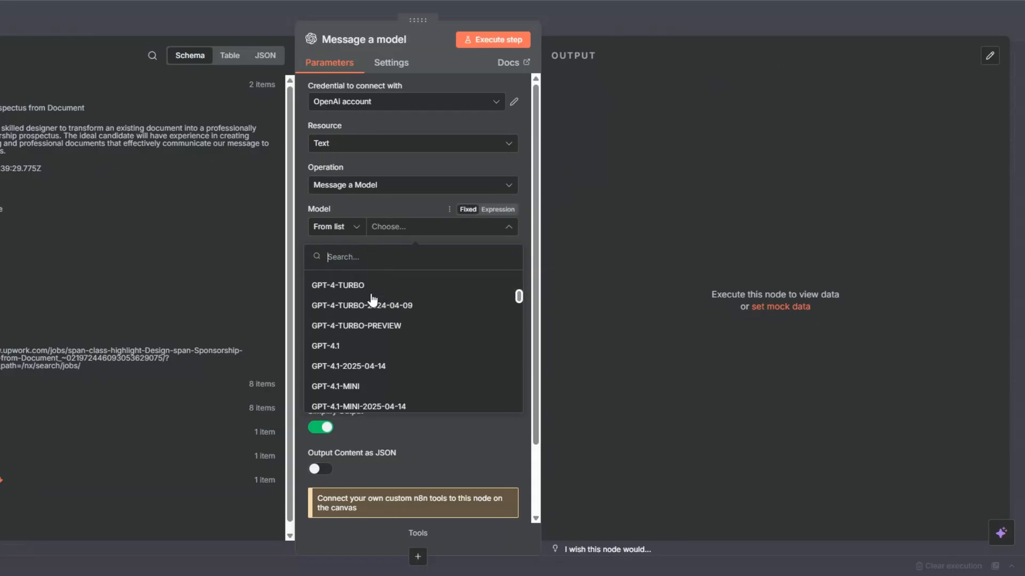
pyautogui.scroll(-10, 373, 300)
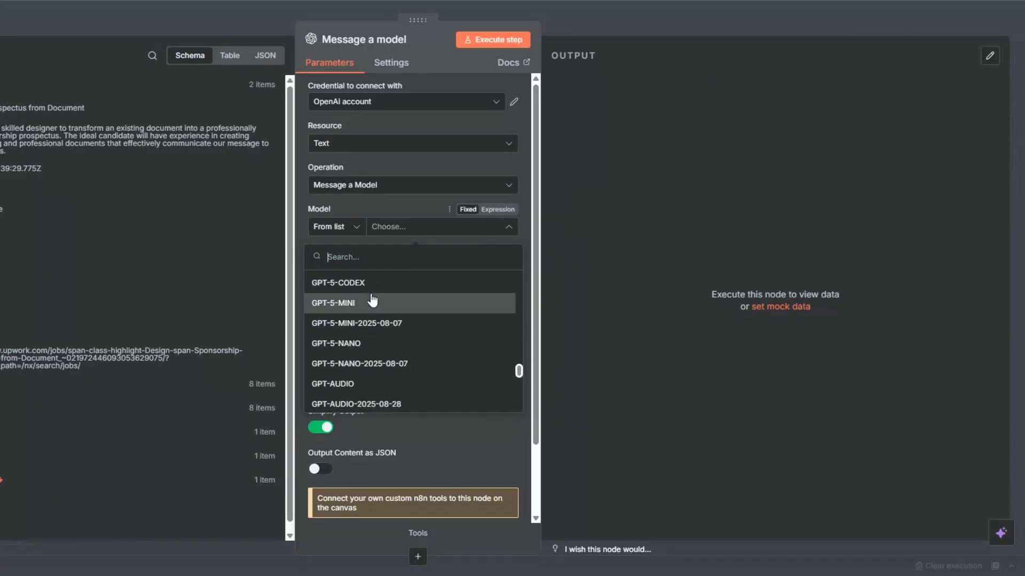
pyautogui.scroll(10, 372, 300)
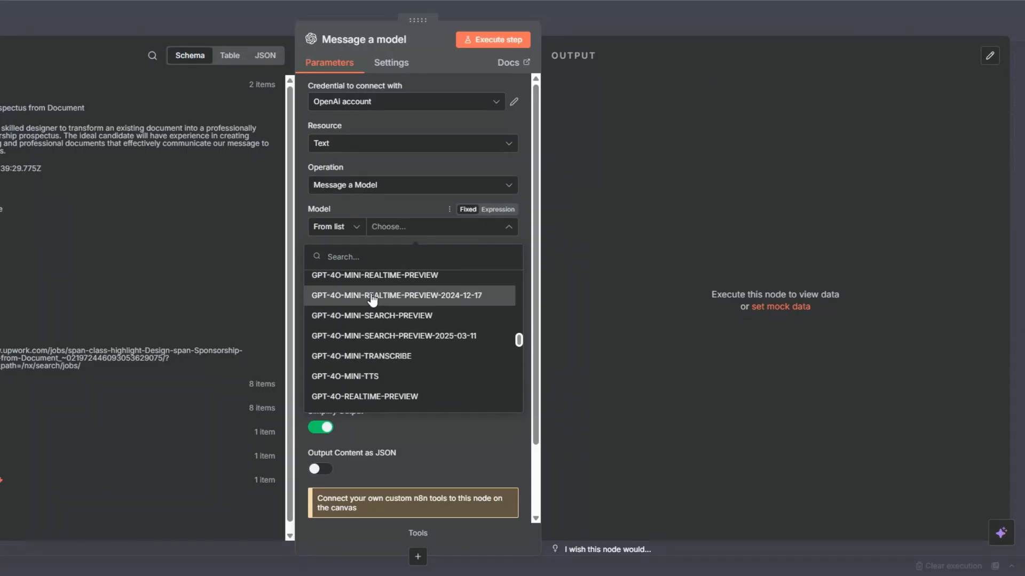
pyautogui.scroll(2, 373, 301)
pyautogui.click(372, 315)
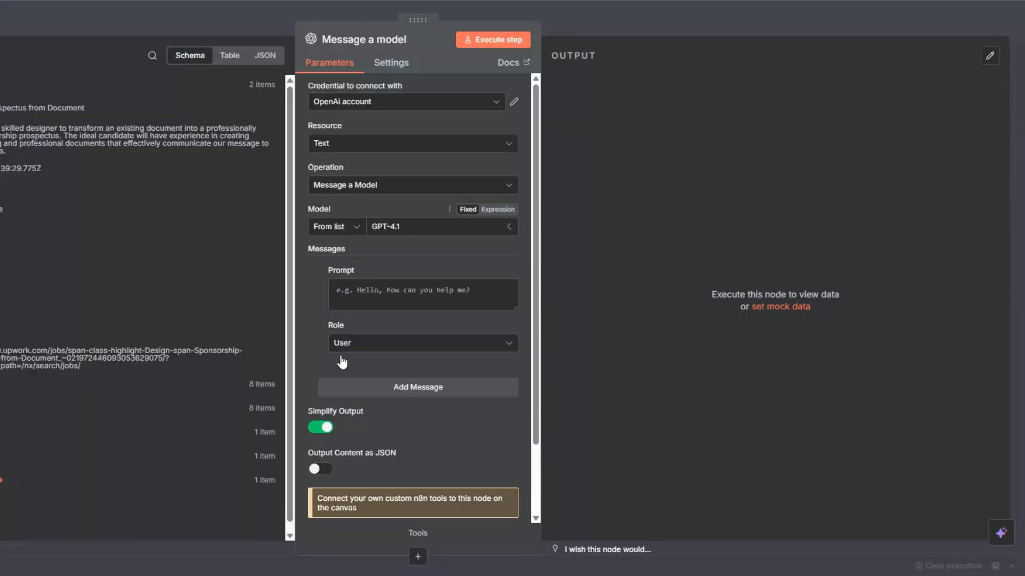
# Add a System message "You are an expert cover letter writer." and a User message prompting for a personalized cover letter from the scraped Upwork job data.
pyautogui.click(366, 347)
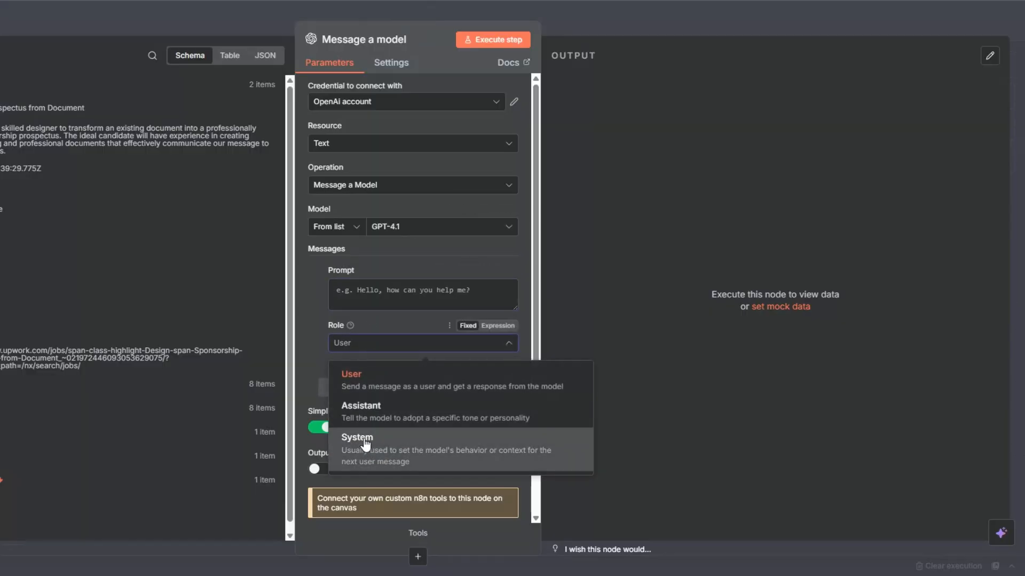
pyautogui.click(367, 443)
pyautogui.click(374, 385)
pyautogui.scroll(-1, 379, 399)
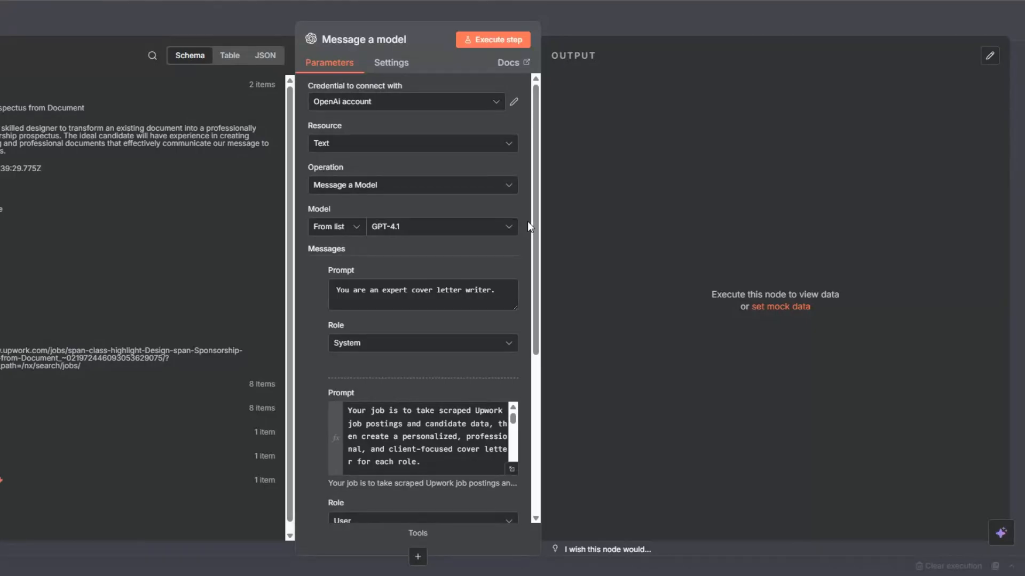
pyautogui.scroll(-5, 454, 291)
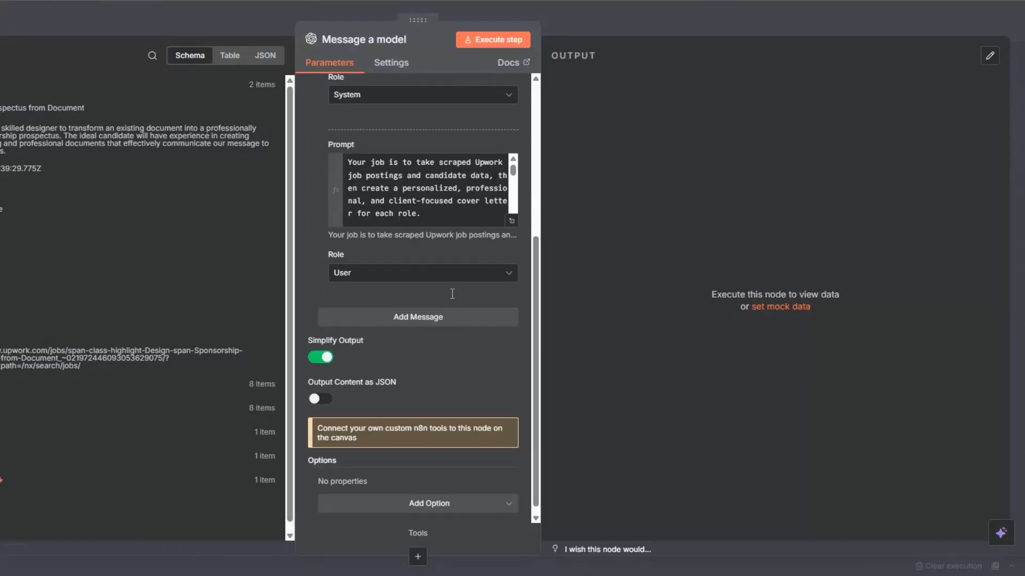
pyautogui.scroll(5, 435, 258)
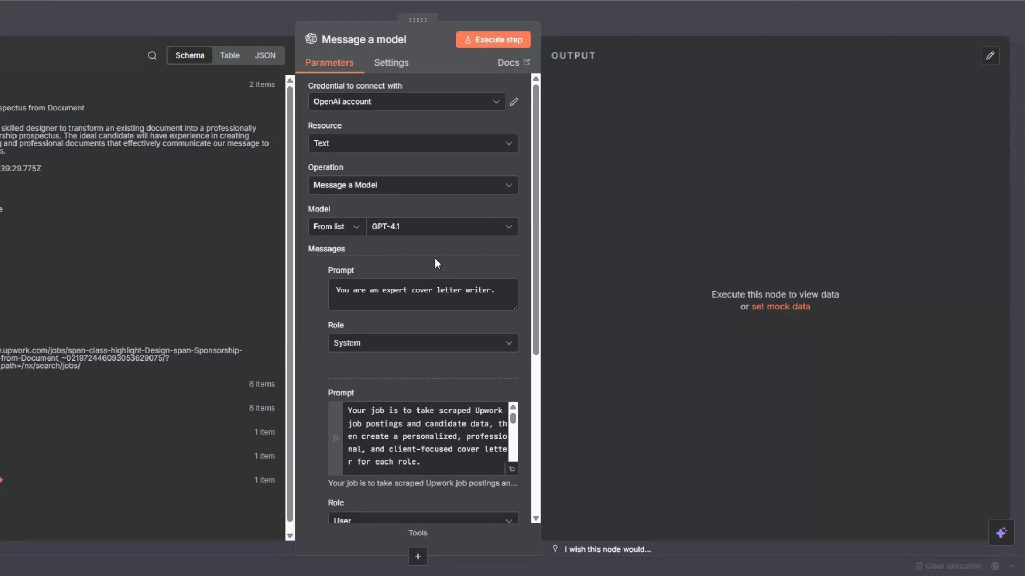
# Review the full User prompt in the expanded expression editor, covering its context, candidate background, job posting fields, output sections and rules.
pyautogui.scroll(-3, 470, 443)
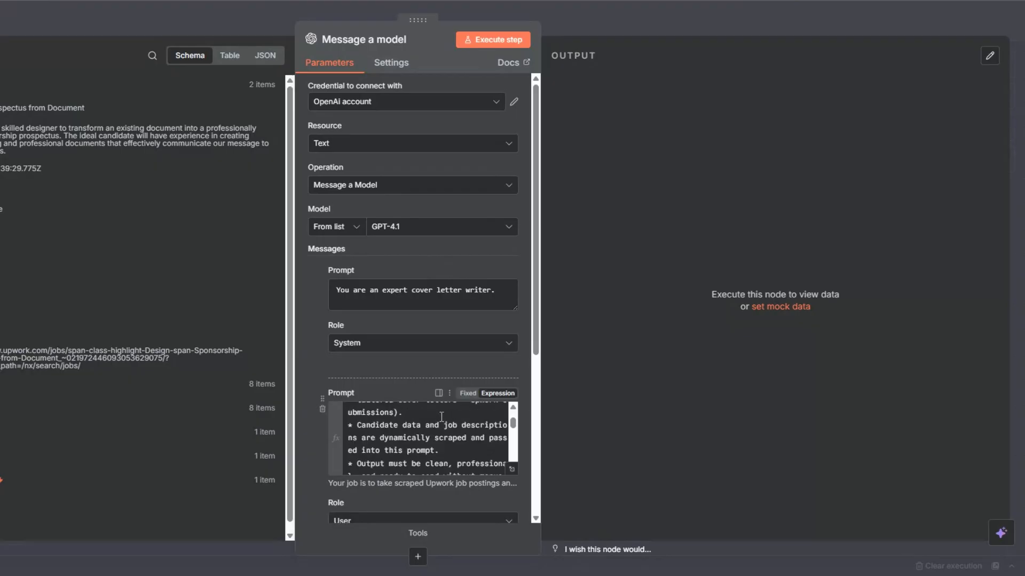
pyautogui.click(512, 471)
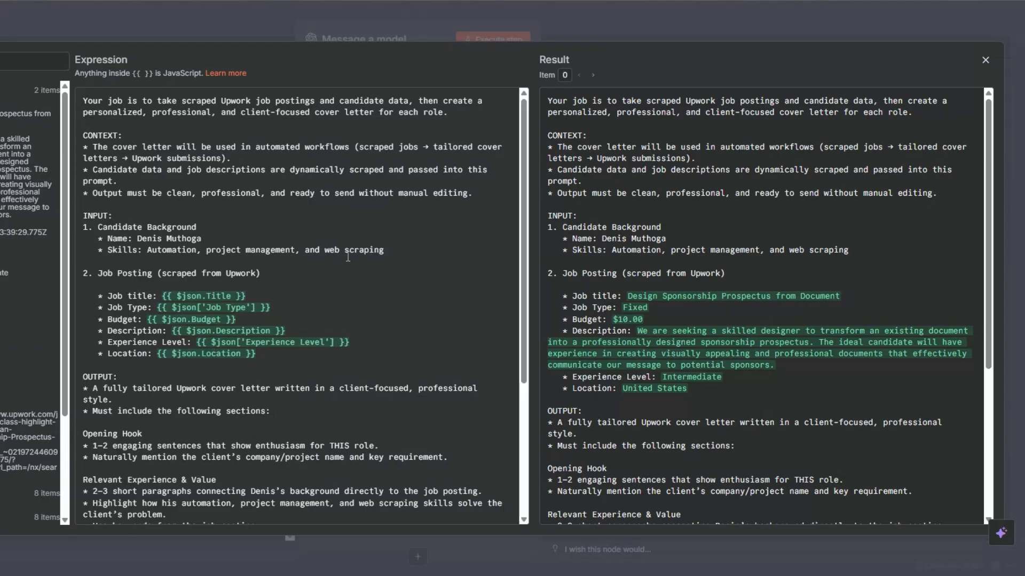
pyautogui.scroll(-2, 348, 258)
pyautogui.scroll(1, 348, 257)
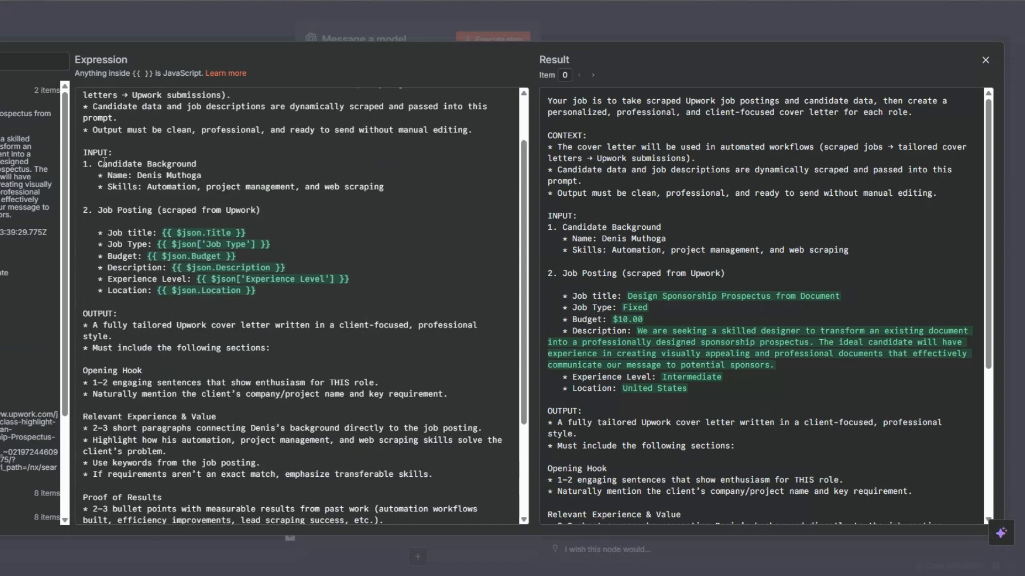
pyautogui.click(102, 164)
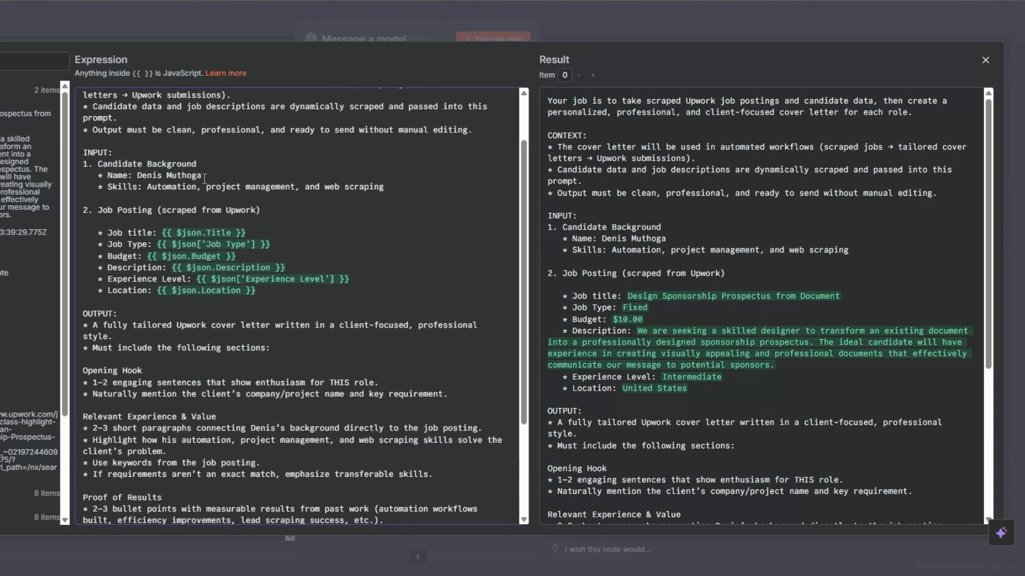
pyautogui.click(420, 196)
pyautogui.click(260, 220)
pyautogui.click(297, 239)
pyautogui.click(394, 271)
pyautogui.click(266, 287)
pyautogui.scroll(-3, 292, 218)
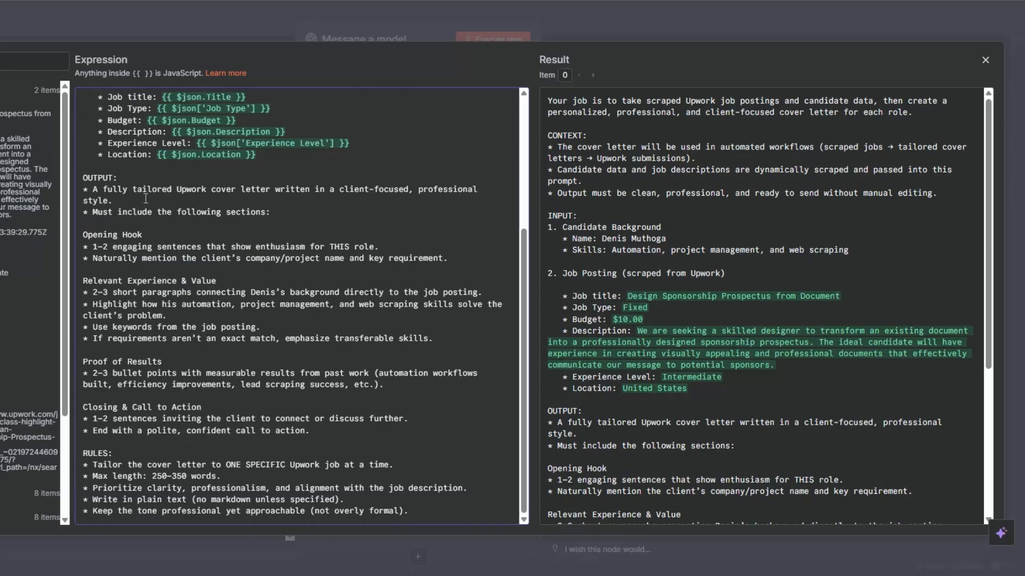
pyautogui.click(173, 236)
pyautogui.click(172, 236)
pyautogui.scroll(3, 256, 274)
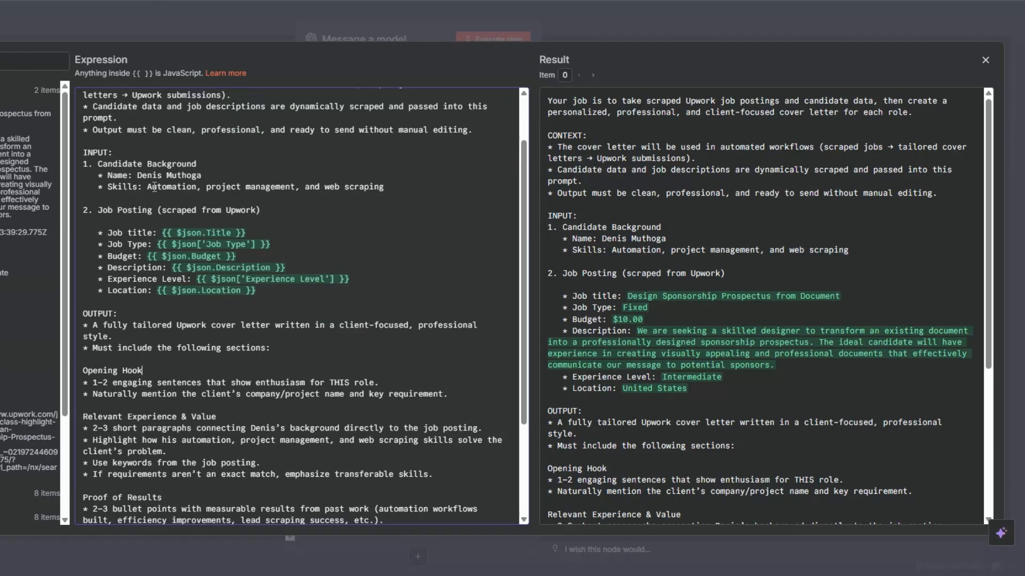
pyautogui.scroll(-3, 154, 183)
pyautogui.click(192, 320)
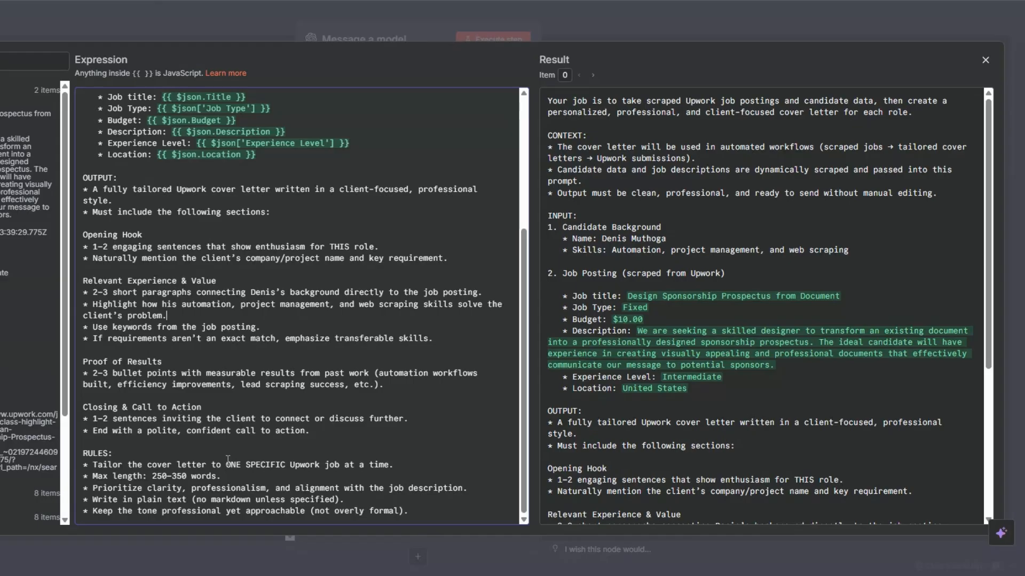
pyautogui.press('Escape')
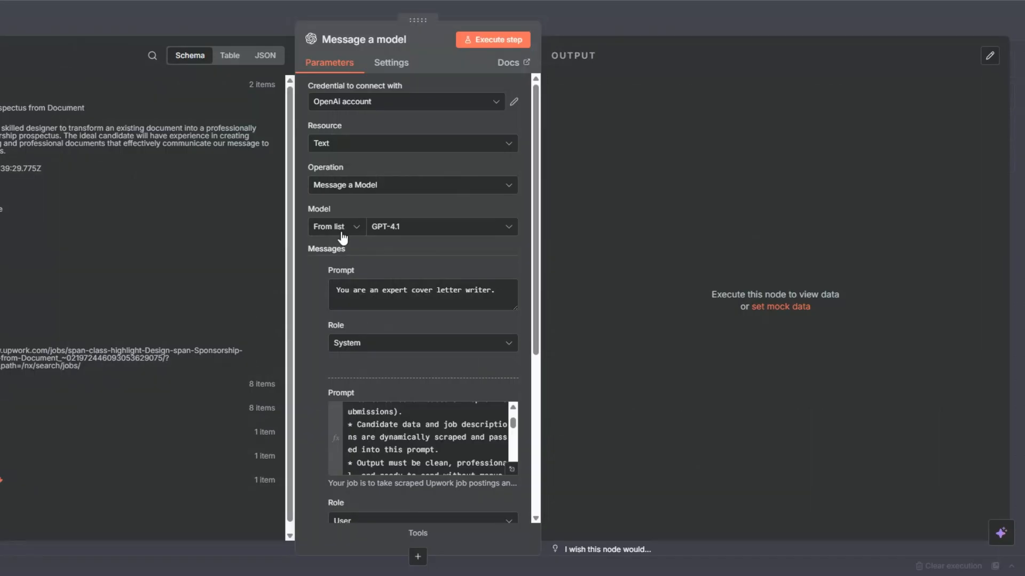
# Execute the Message a model node, read the generated cover letters in table view and return to the canvas.
pyautogui.click(490, 46)
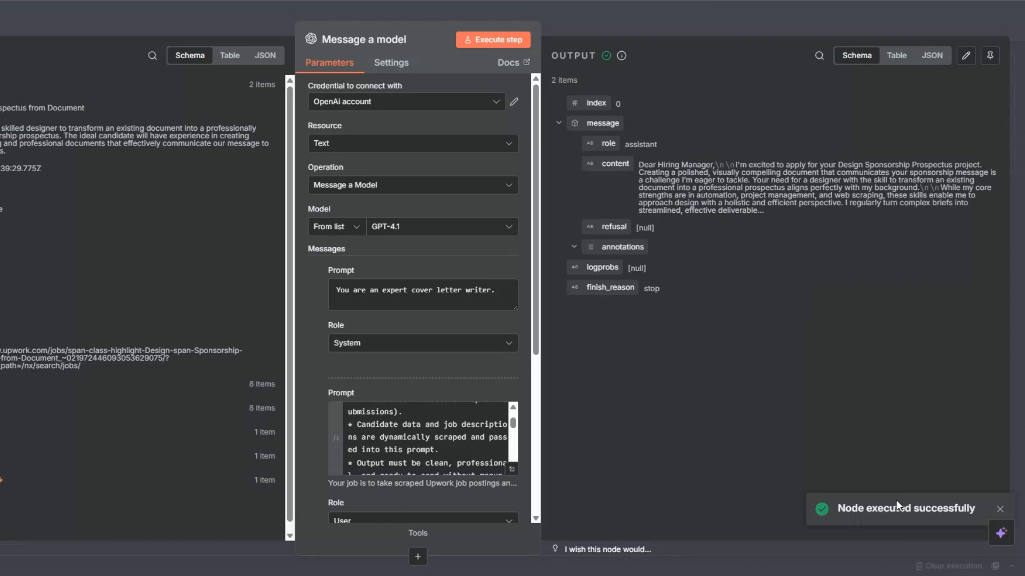
pyautogui.click(895, 56)
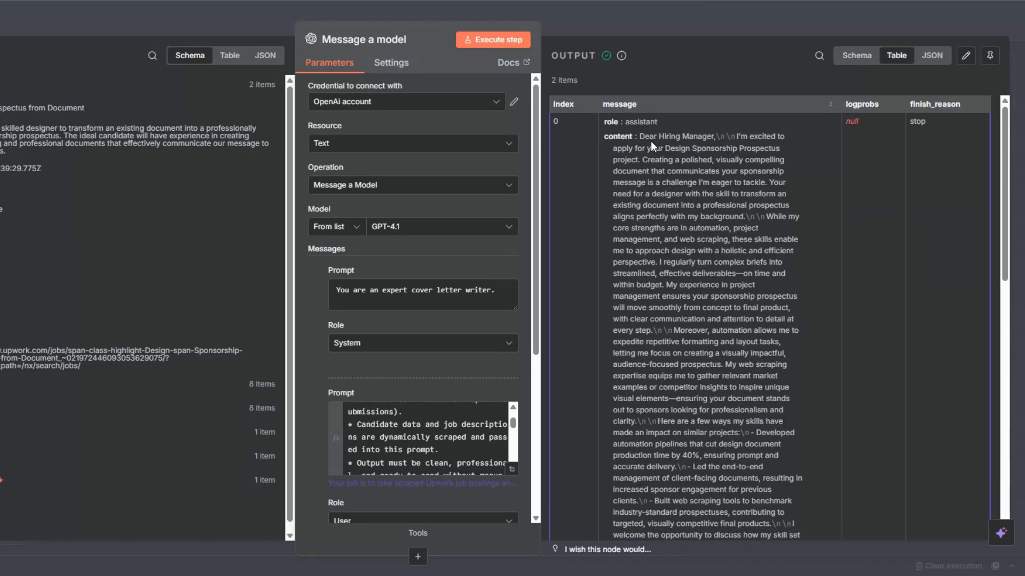
pyautogui.scroll(-5, 652, 147)
pyautogui.scroll(-7, 652, 148)
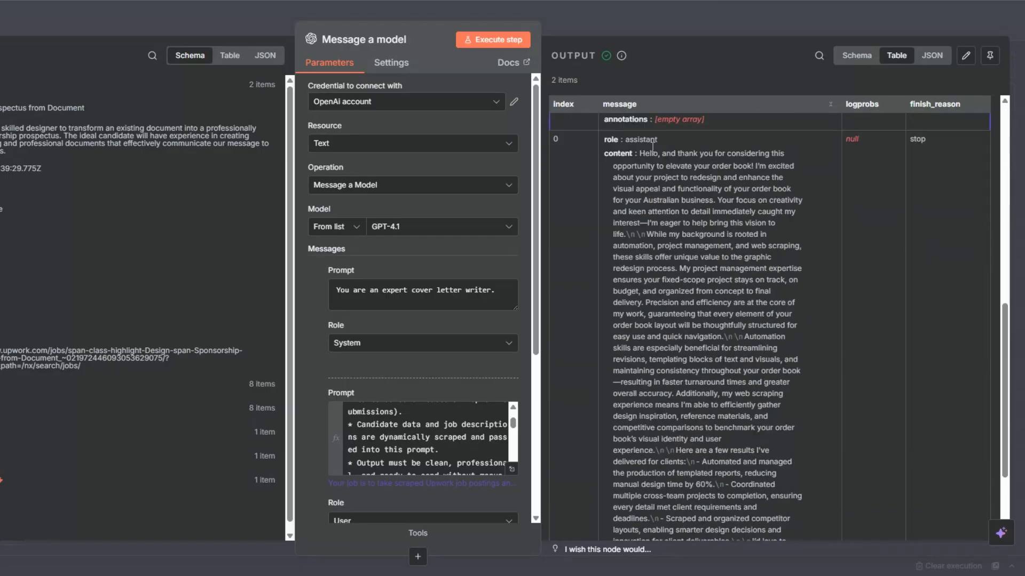
pyautogui.scroll(12, 655, 178)
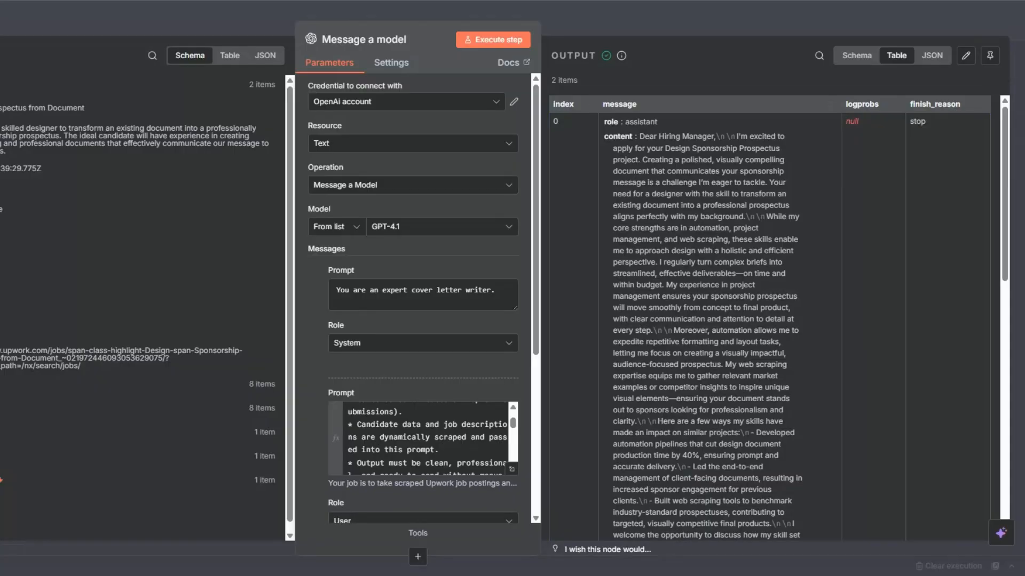
pyautogui.press('Escape')
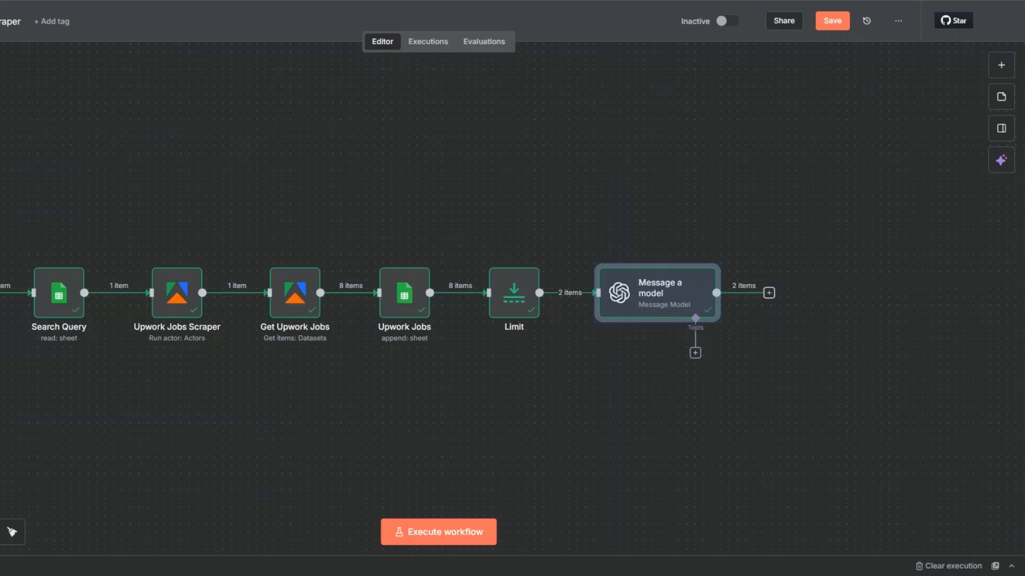
# Set the Limit node's Max Items to 1 and execute that node again.
pyautogui.rightClick(514, 302)
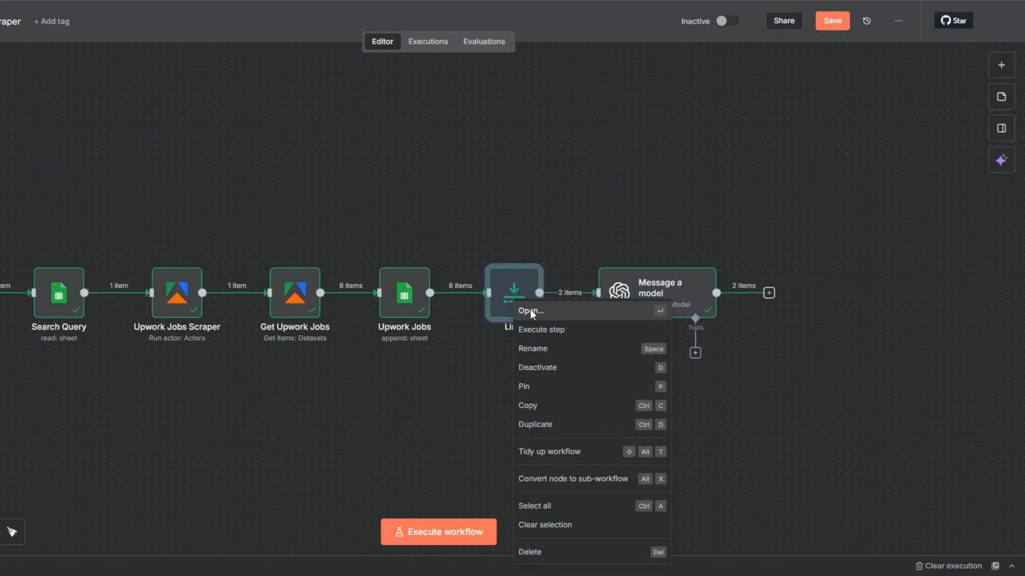
pyautogui.click(531, 312)
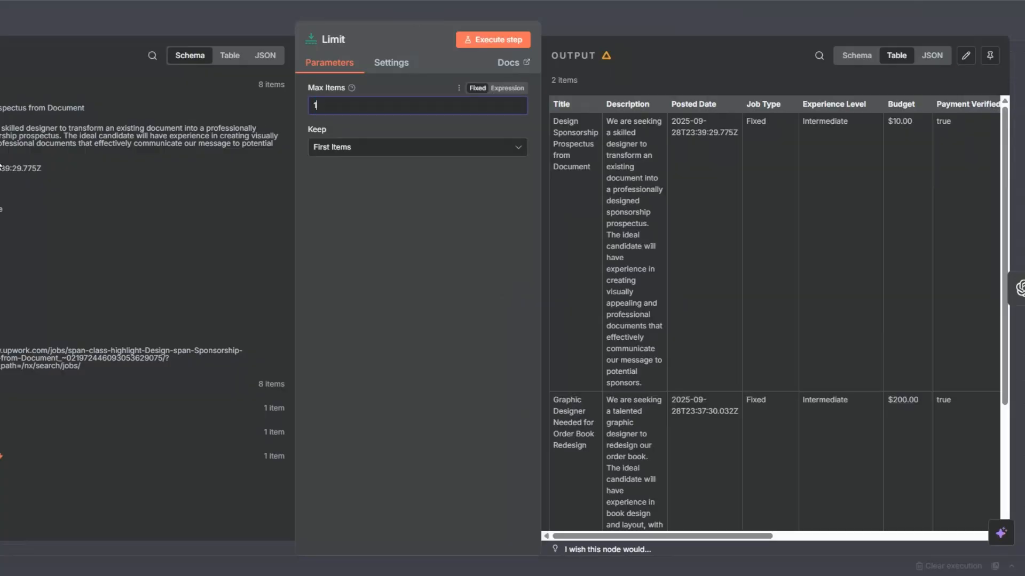
pyautogui.press('Escape')
pyautogui.moveTo(526, 261)
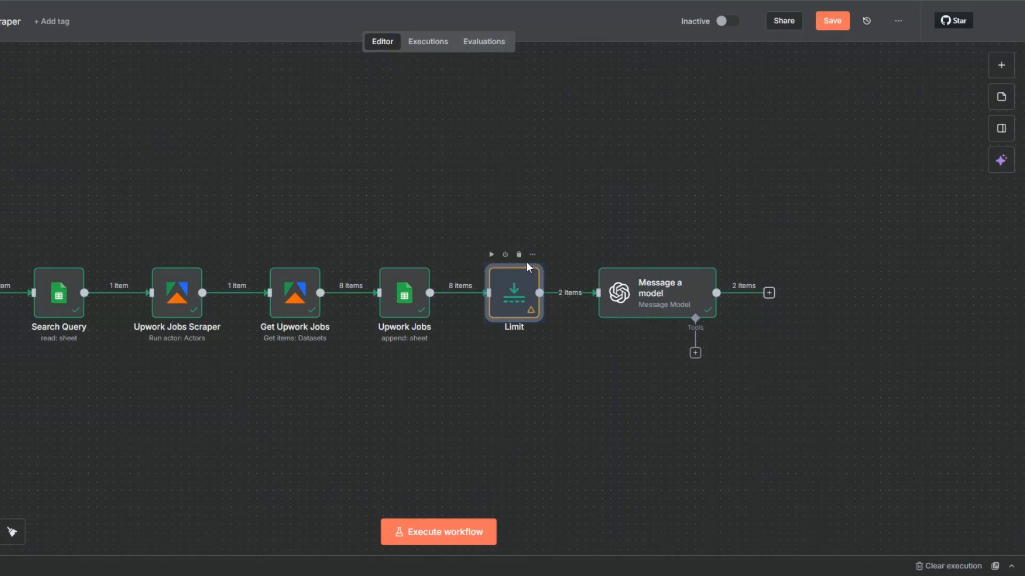
pyautogui.click(492, 256)
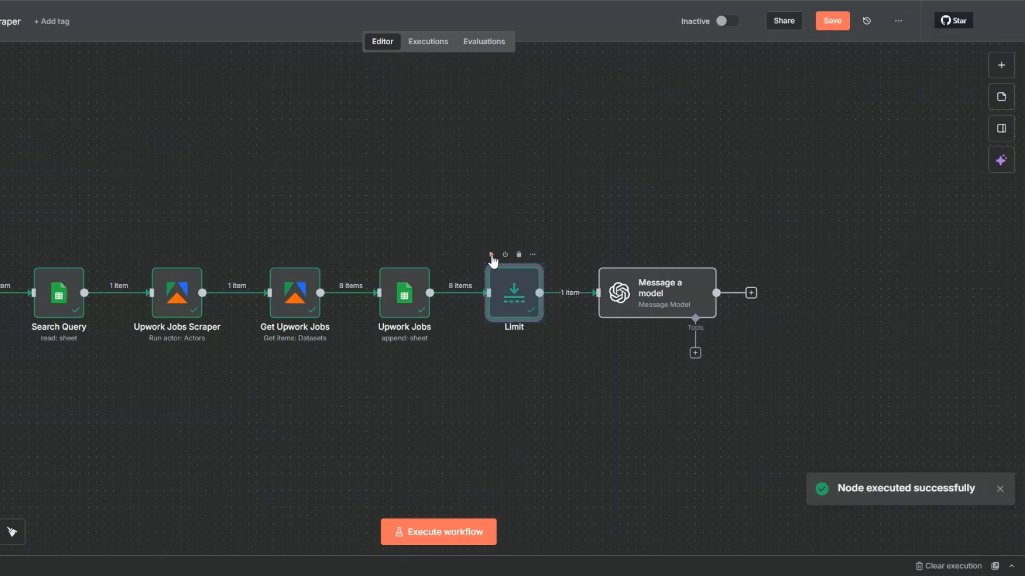
# Execute the Message a model node again on the limited input, read the resulting cover letter and return to the canvas.
pyautogui.rightClick(637, 281)
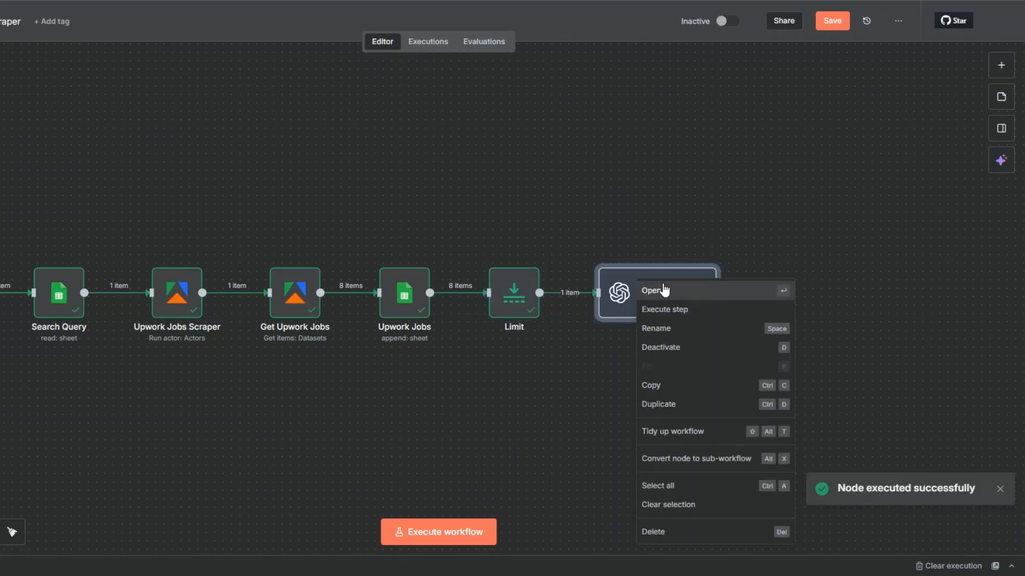
pyautogui.click(662, 289)
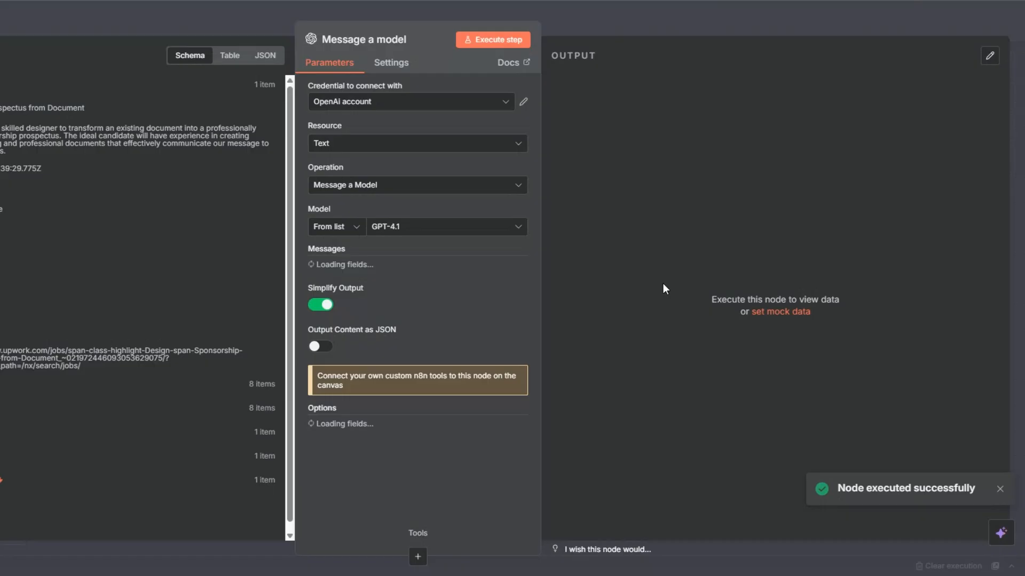
pyautogui.click(497, 40)
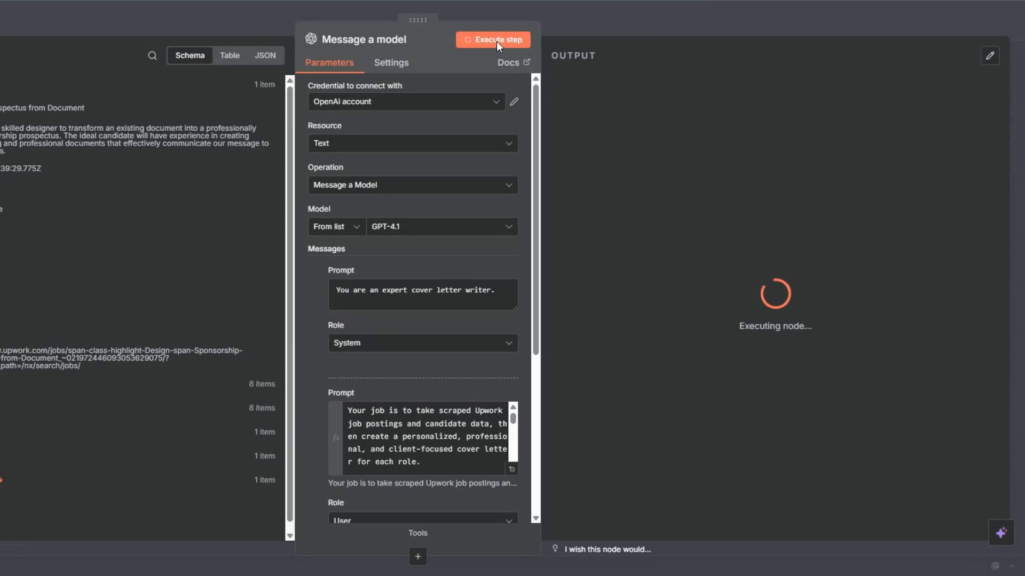
pyautogui.scroll(-3, 826, 178)
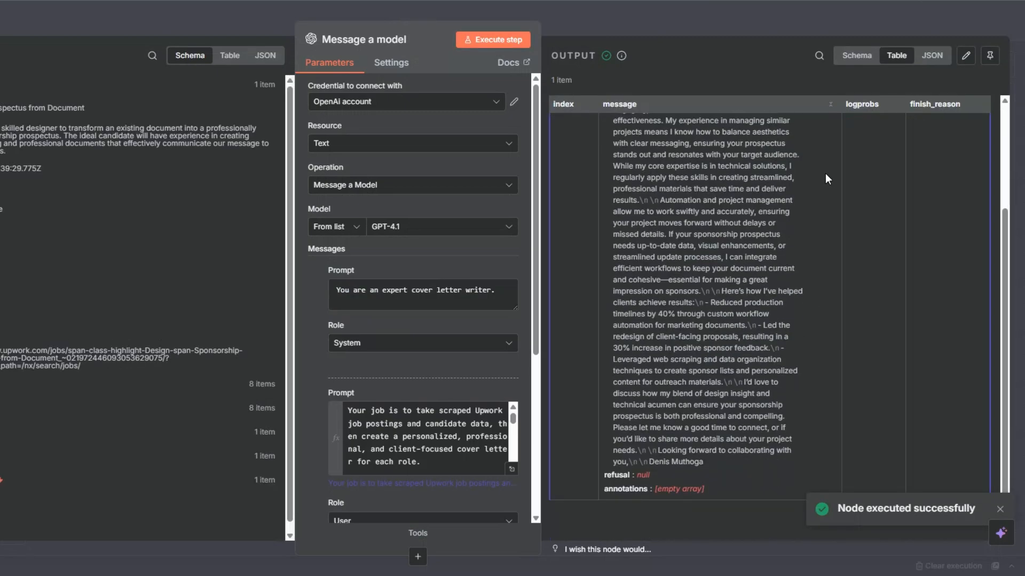
pyautogui.scroll(3, 826, 177)
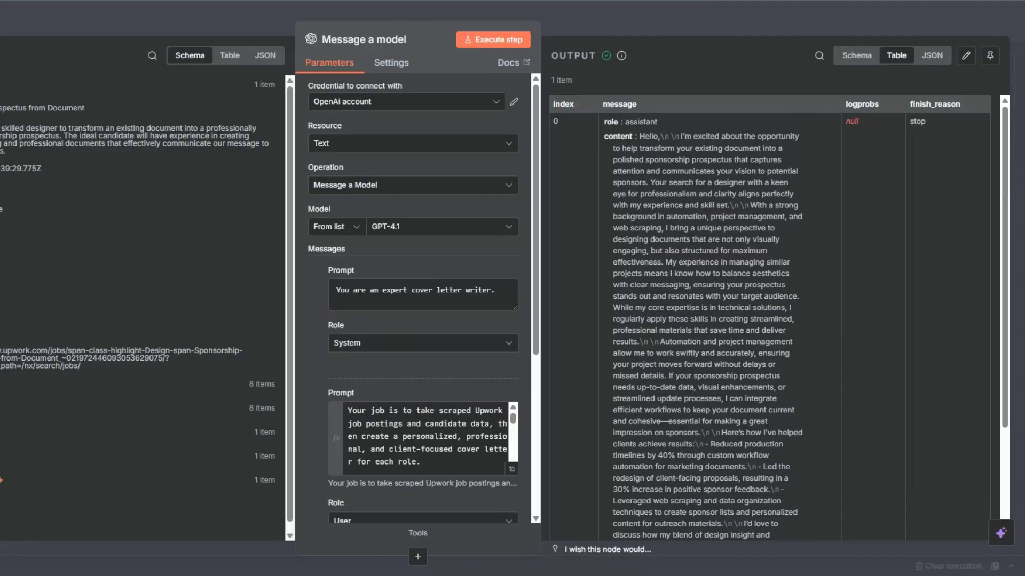
pyautogui.press('Escape')
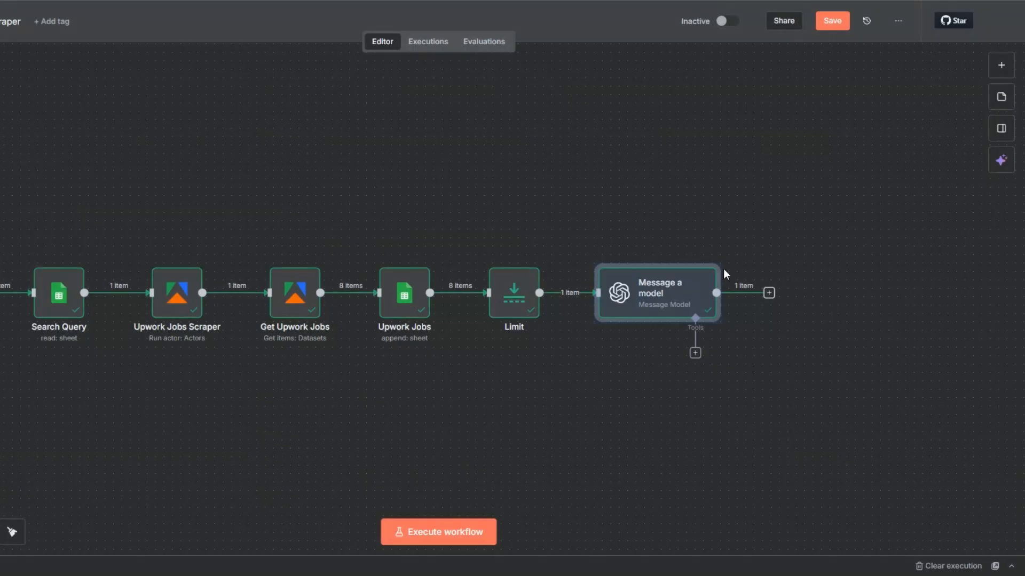
# Add a Wait node after the Message a model node with a wait amount of 3 seconds and return to the canvas.
pyautogui.click(762, 239)
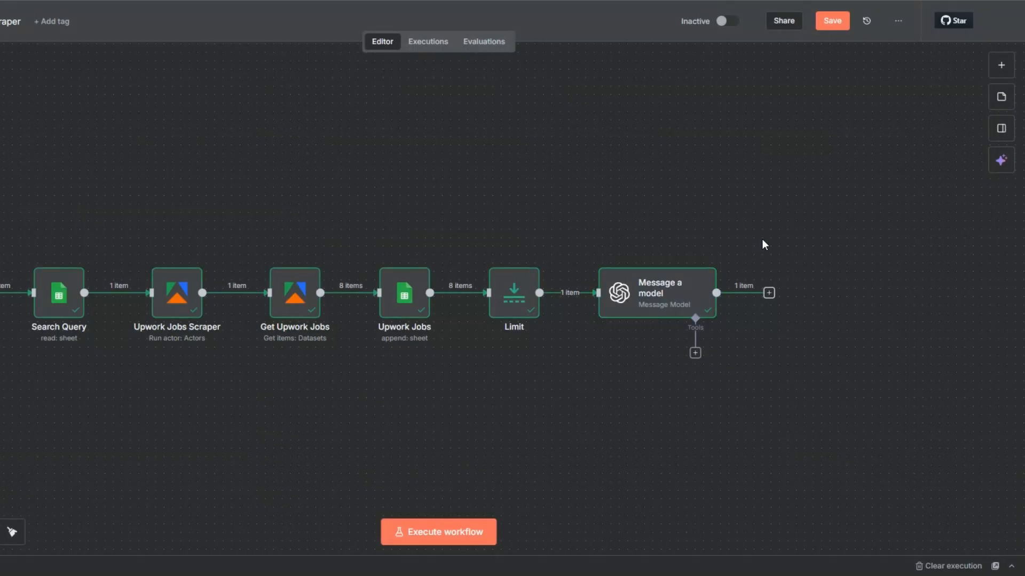
pyautogui.click(768, 293)
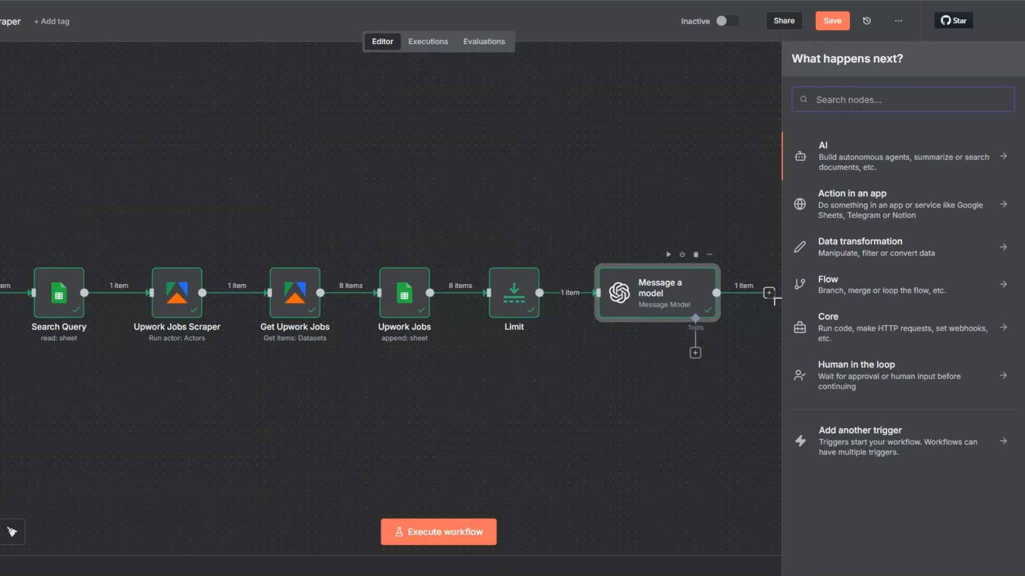
pyautogui.write('wa')
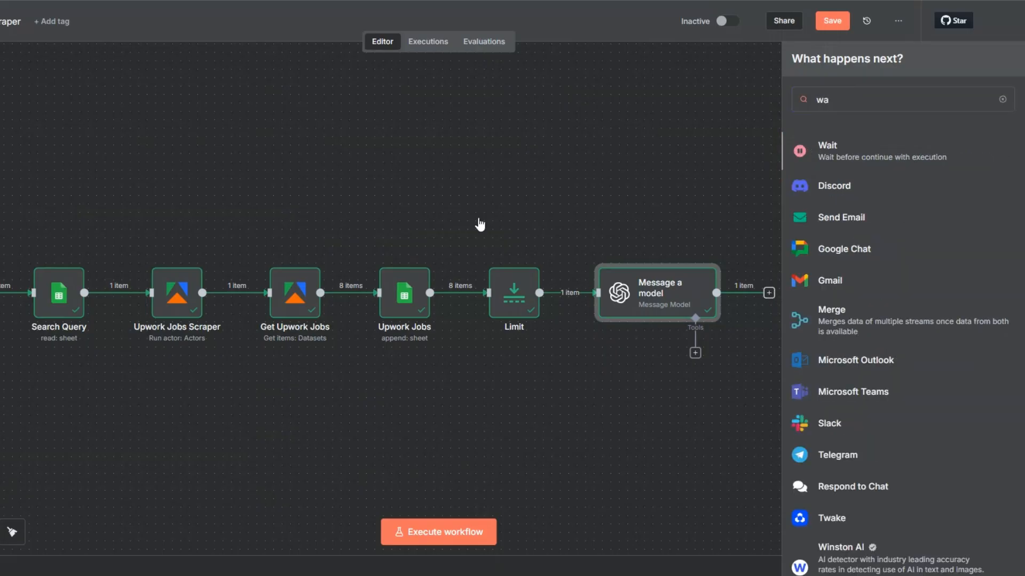
pyautogui.click(824, 151)
pyautogui.moveTo(319, 148); pyautogui.dragTo(304, 152)
pyautogui.write('3')
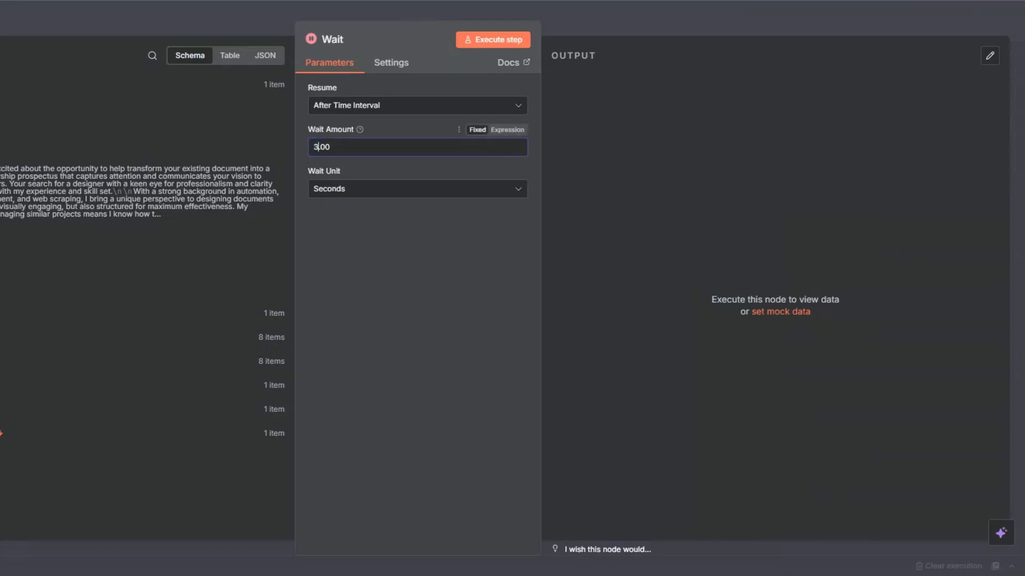
pyautogui.press('Escape')
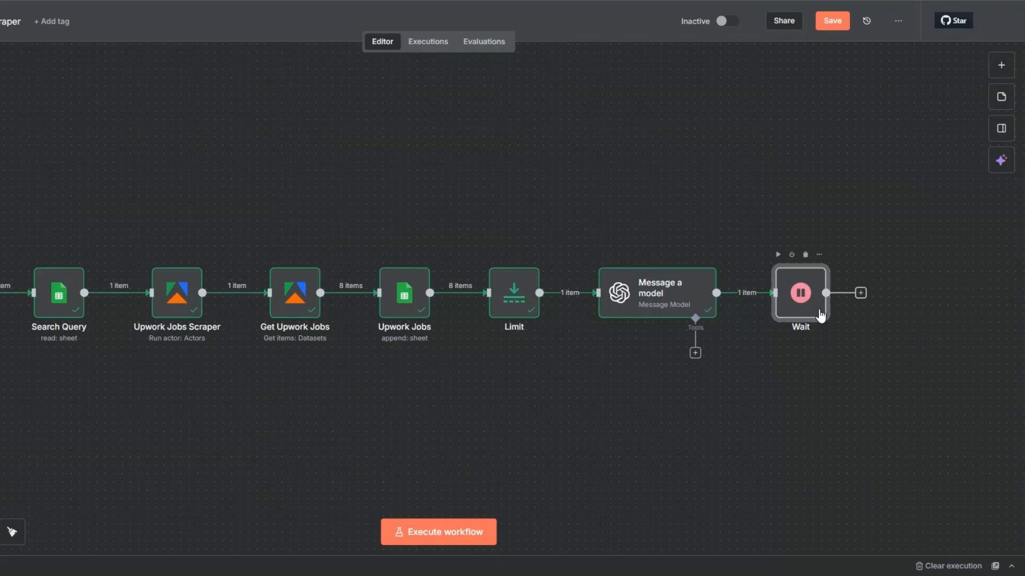
# Rename the Wait node as "Wait 3 Seconds" and execute it.
pyautogui.press('F2')
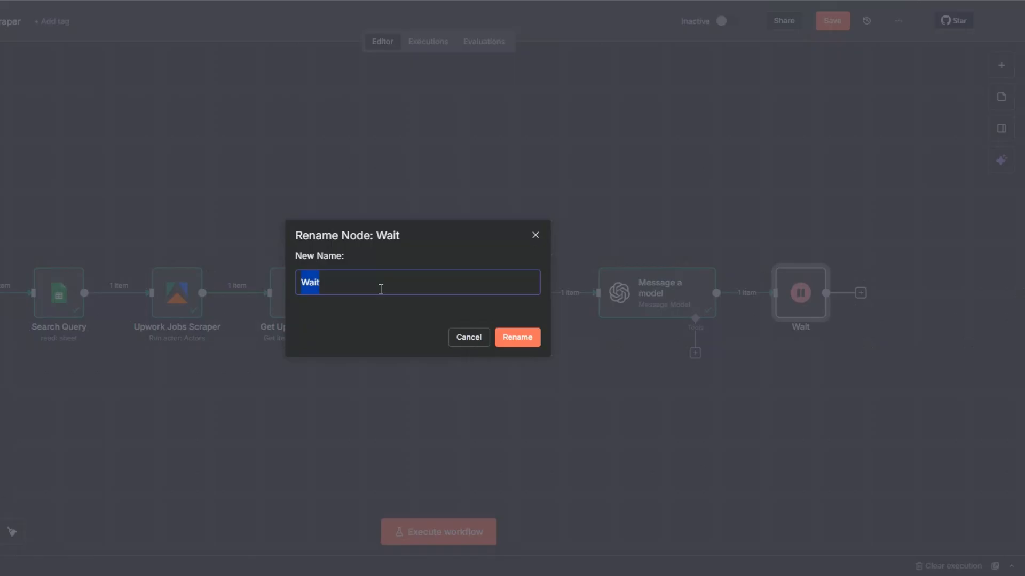
pyautogui.click(381, 289)
pyautogui.write('3 Seconds')
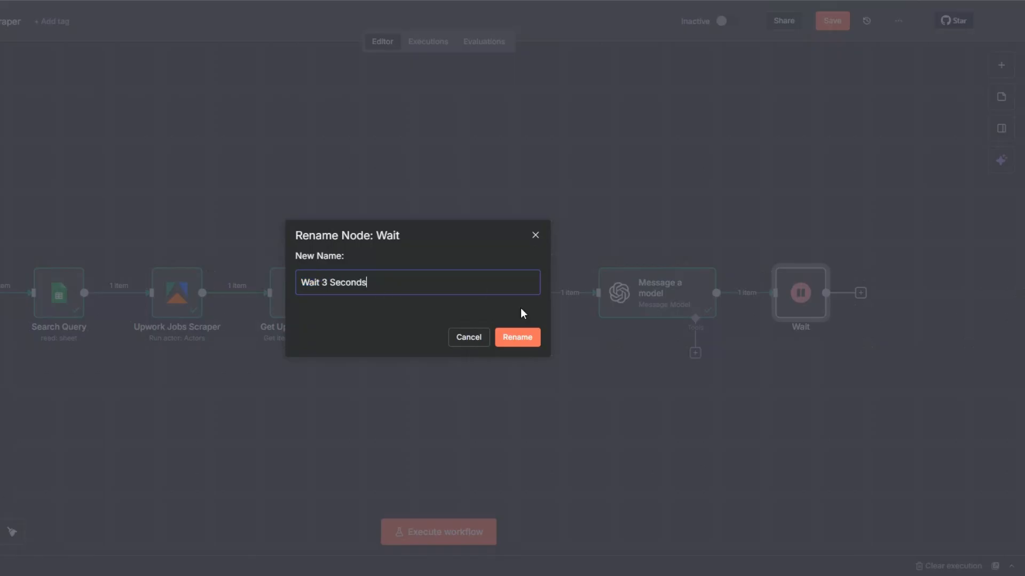
pyautogui.click(528, 337)
pyautogui.click(779, 254)
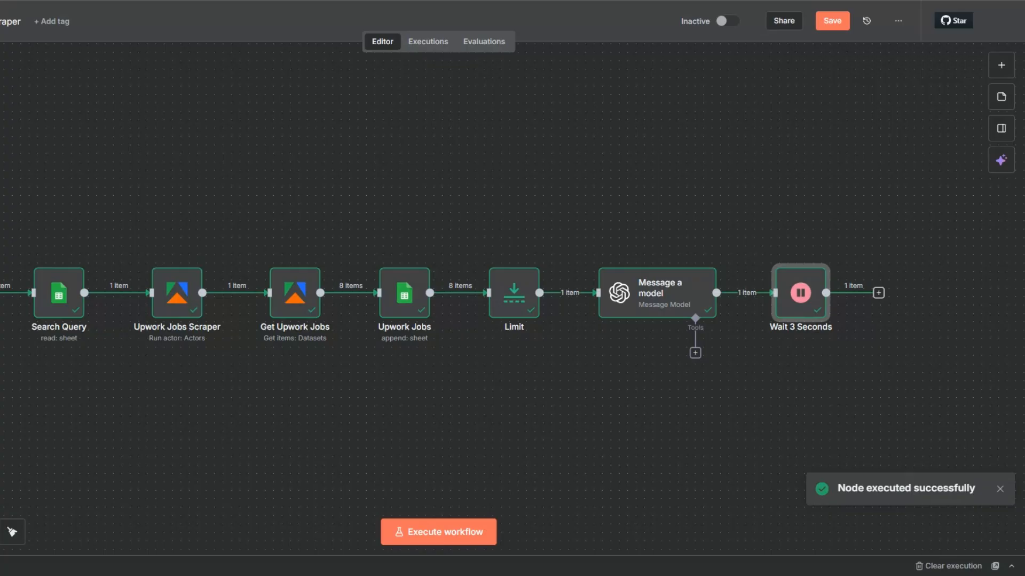
# Rename the Message a model node as "Cover Letter Generator".
pyautogui.press('-')
pyautogui.moveTo(295, 459); pyautogui.dragTo(171, 464)
pyautogui.click(599, 412)
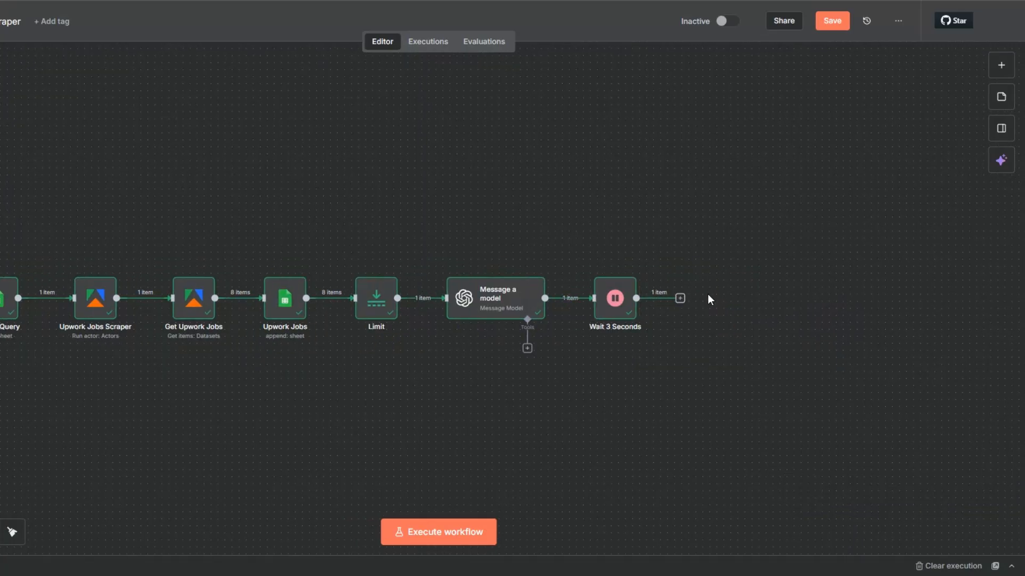
pyautogui.click(496, 304)
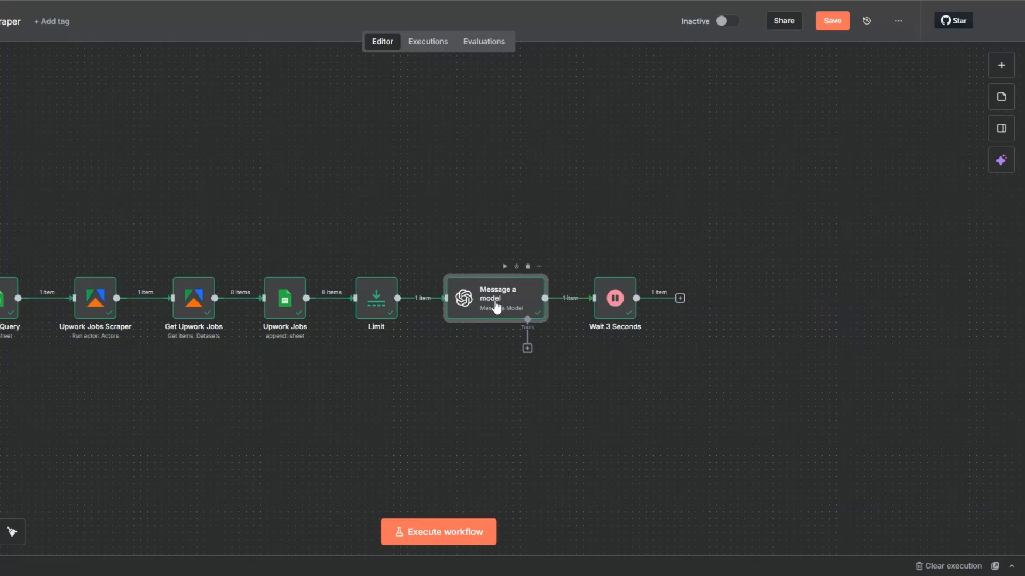
pyautogui.press('F2')
pyautogui.write('C')
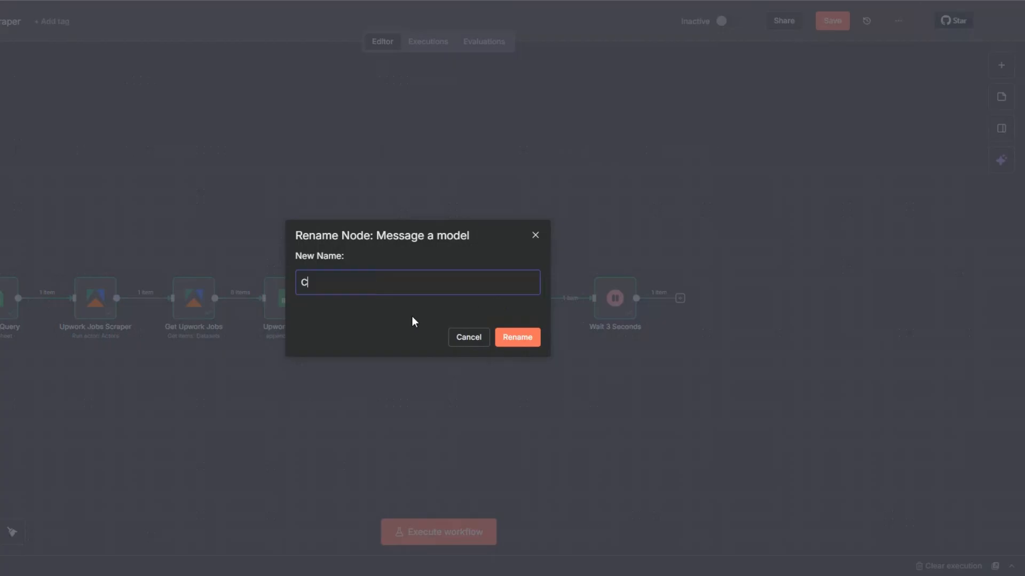
pyautogui.write('over Letter Generator')
pyautogui.click(522, 337)
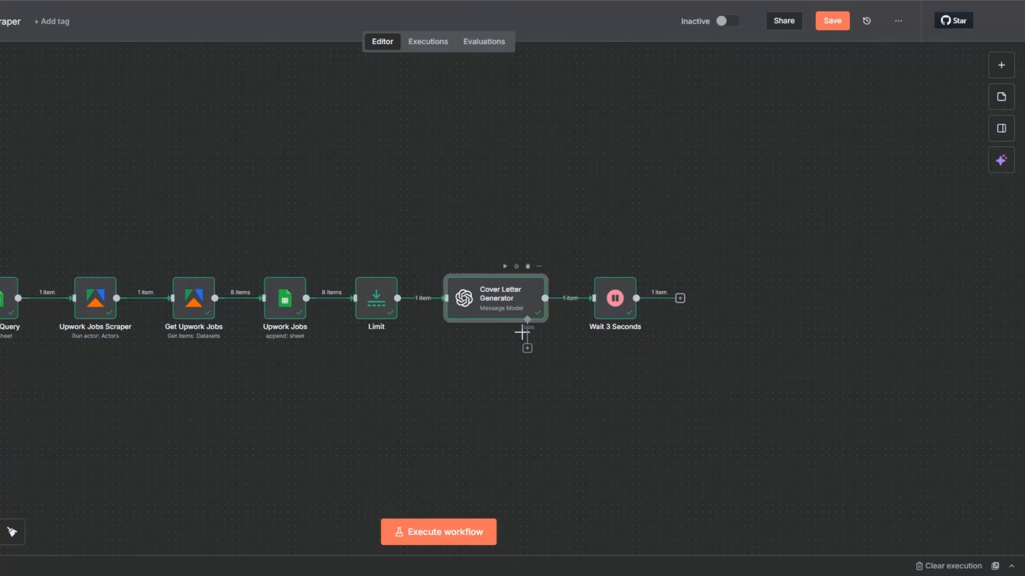
# Add a Google Docs node with the Create a document action after the Wait 3 Seconds node.
pyautogui.click(680, 299)
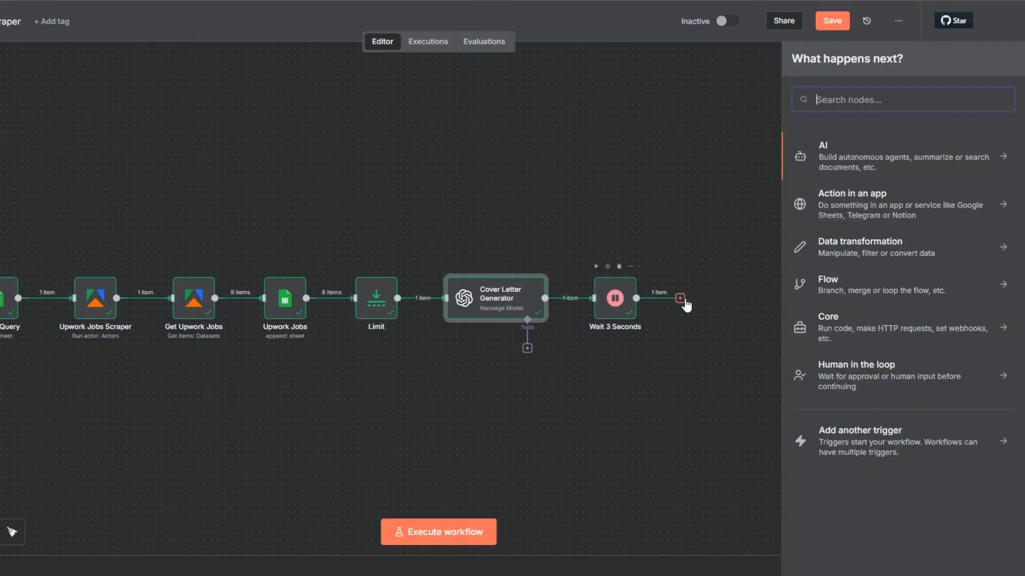
pyautogui.write('go')
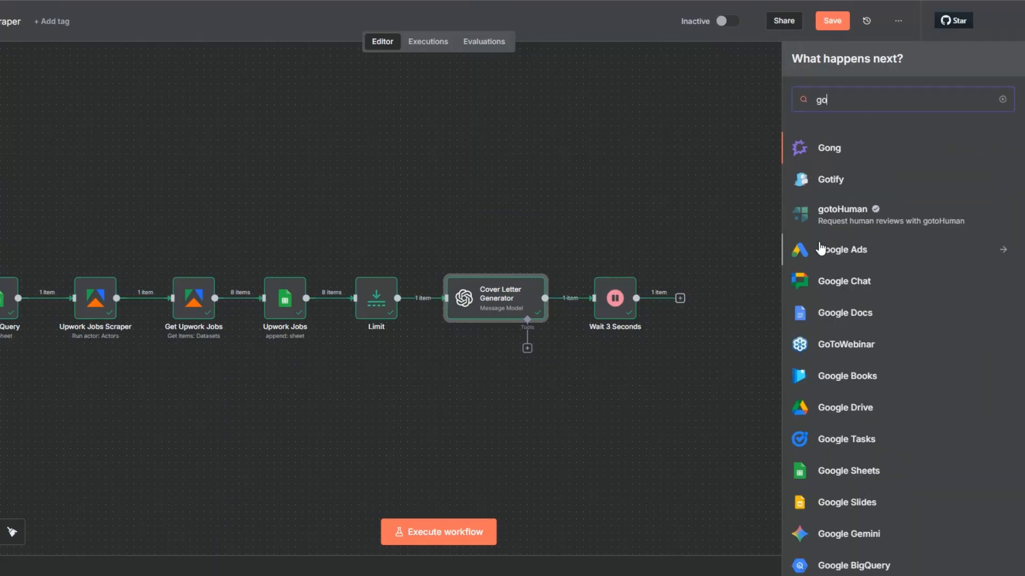
pyautogui.click(834, 313)
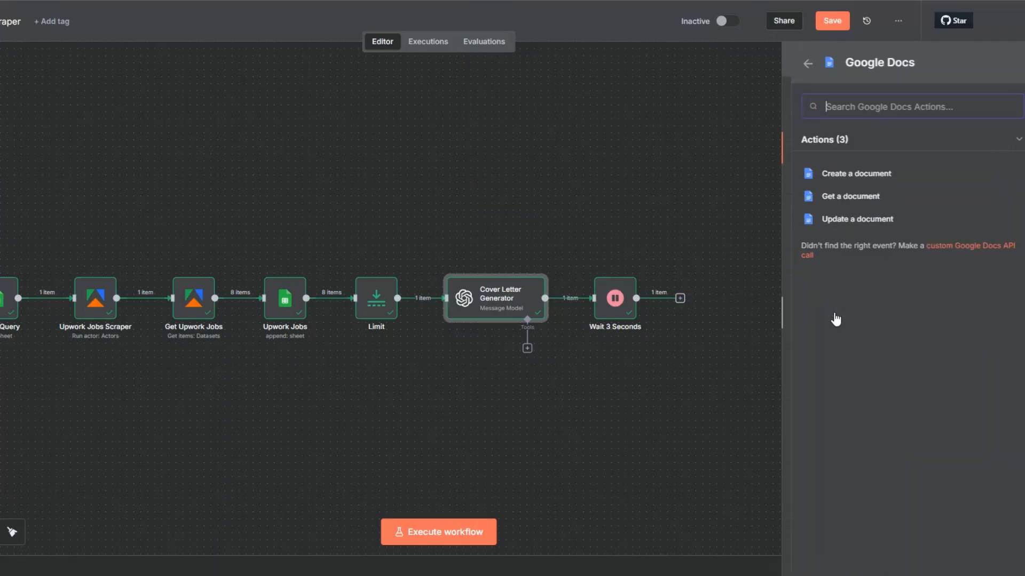
pyautogui.click(829, 175)
# Connect the Create a document node through a new Google Docs OAuth2 credential, filling in its Client ID and Client Secret fields.
pyautogui.click(325, 104)
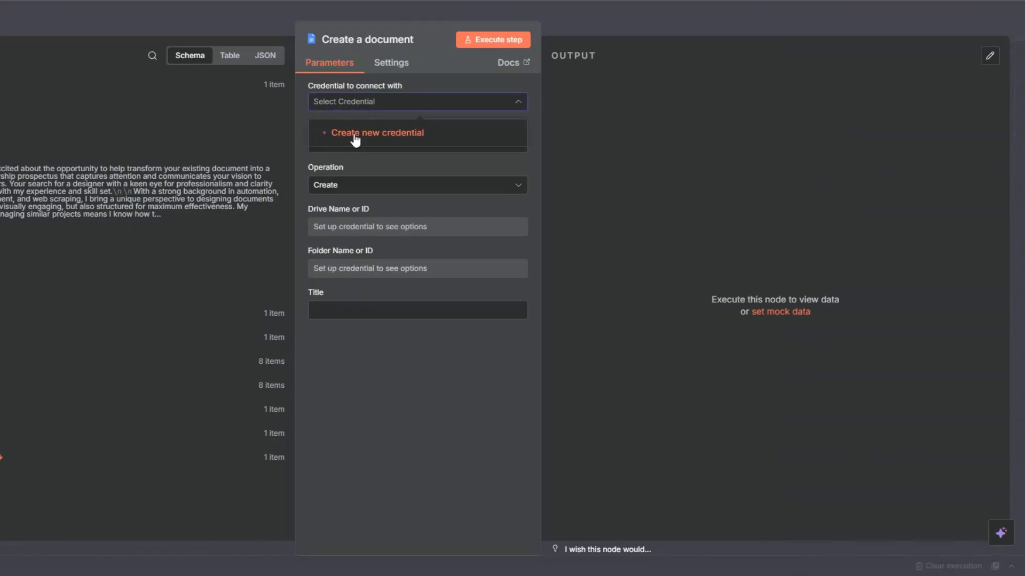
pyautogui.click(355, 135)
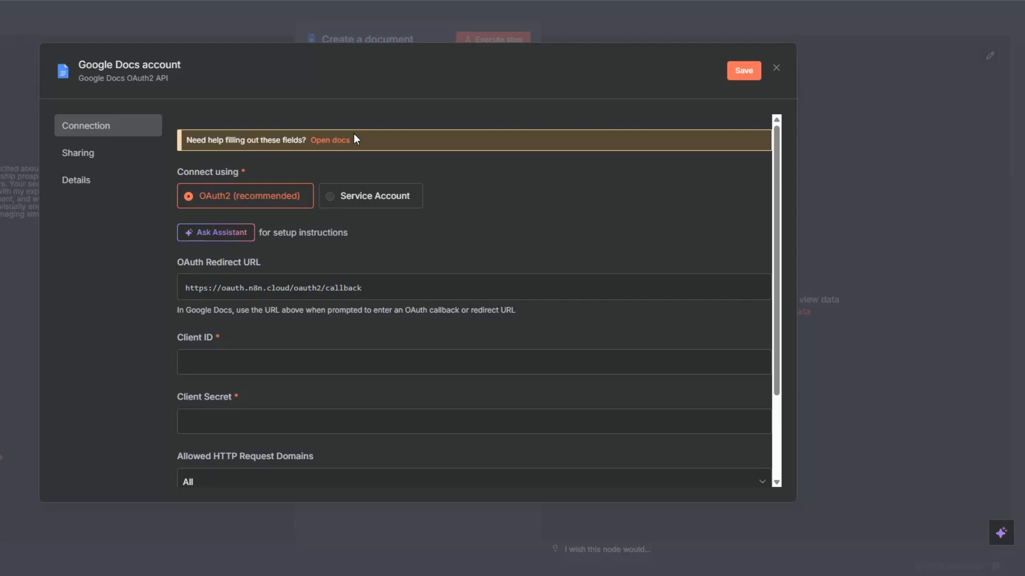
pyautogui.scroll(-2, 236, 257)
pyautogui.click(236, 257)
pyautogui.click(232, 301)
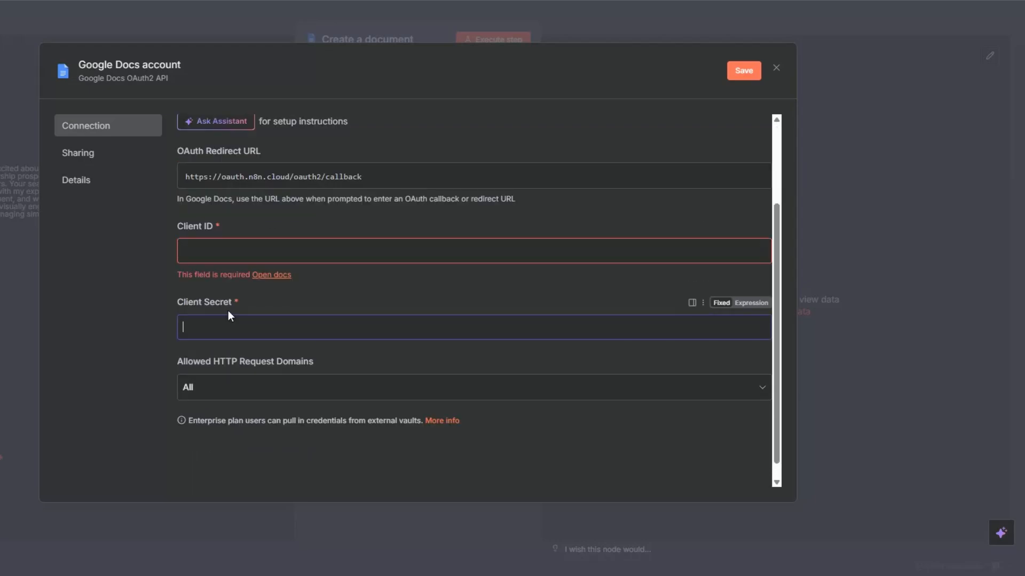
pyautogui.press('Escape')
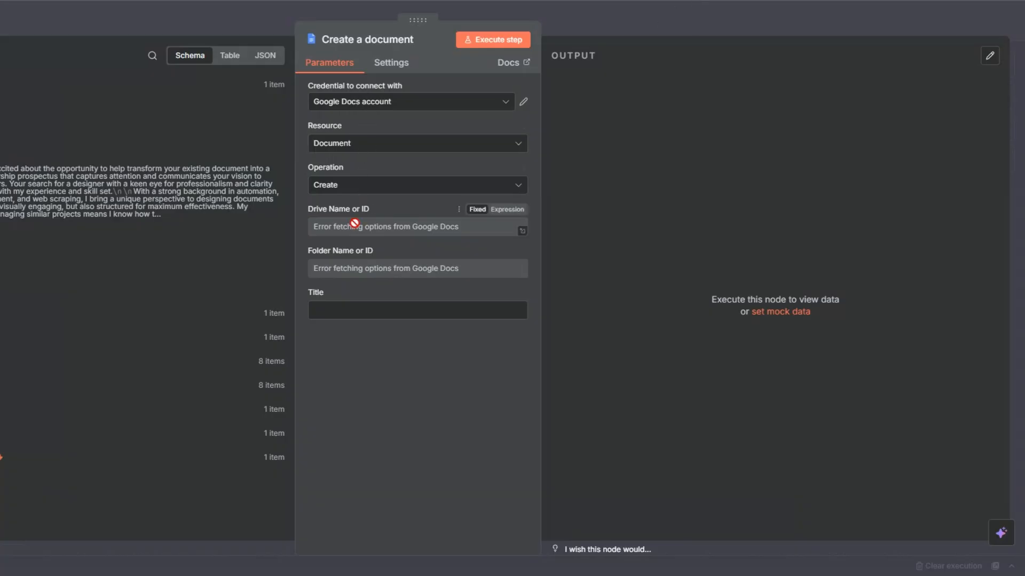
# Set the new document's drive to My Drive and its folder to the personal folder listed directly after the root folder.
pyautogui.click(515, 225)
pyautogui.click(395, 229)
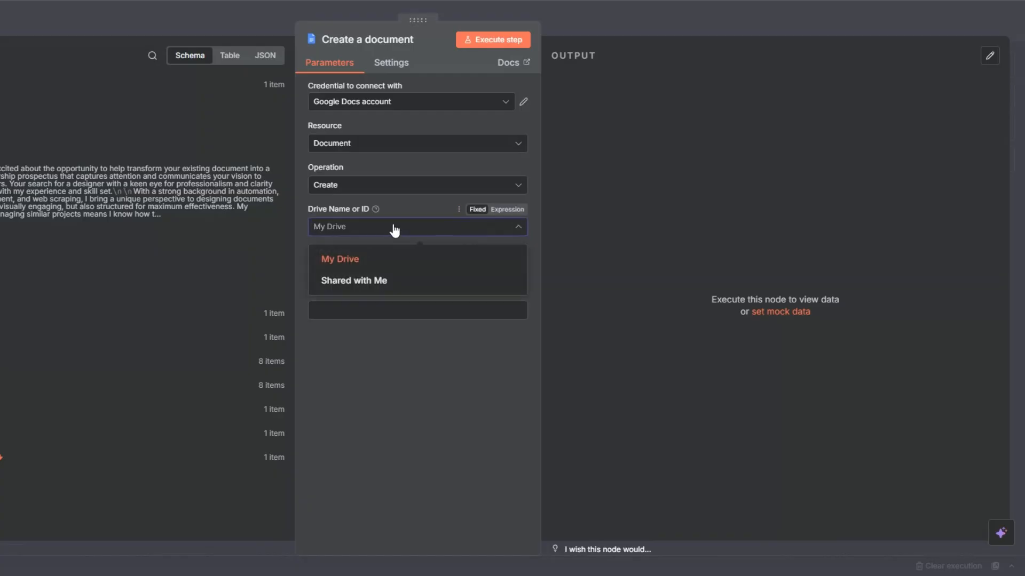
pyautogui.click(379, 258)
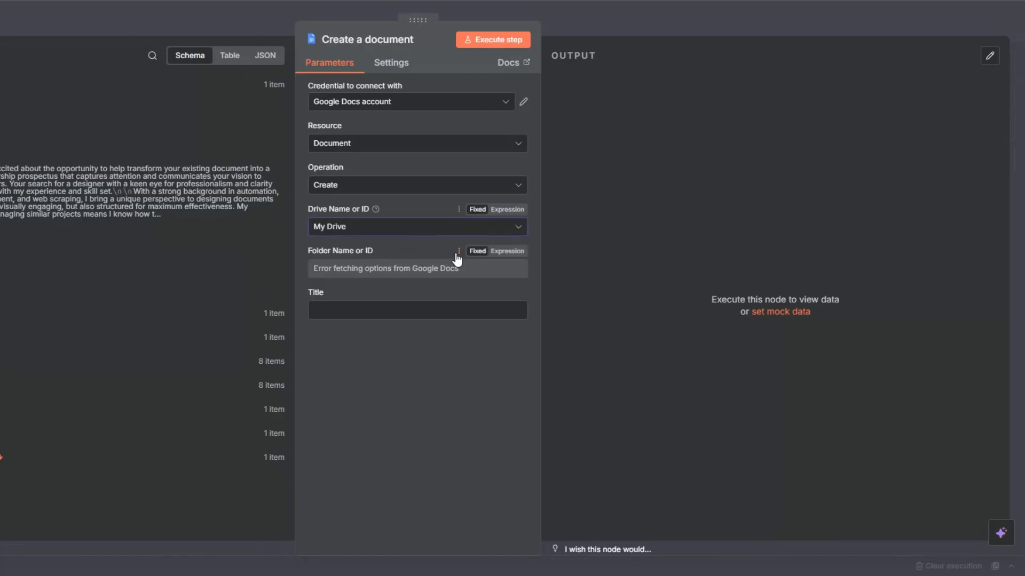
pyautogui.click(387, 273)
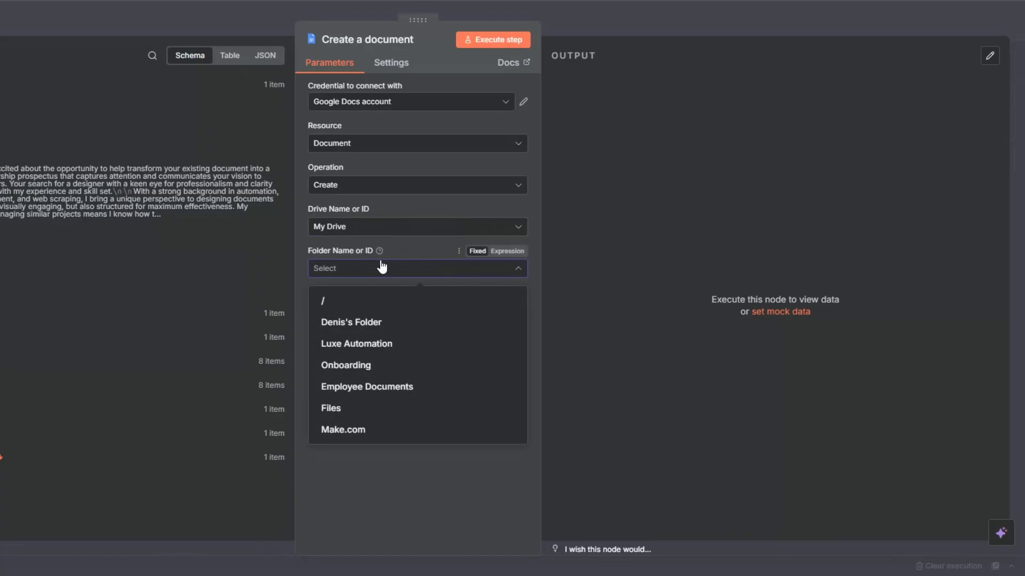
pyautogui.click(358, 320)
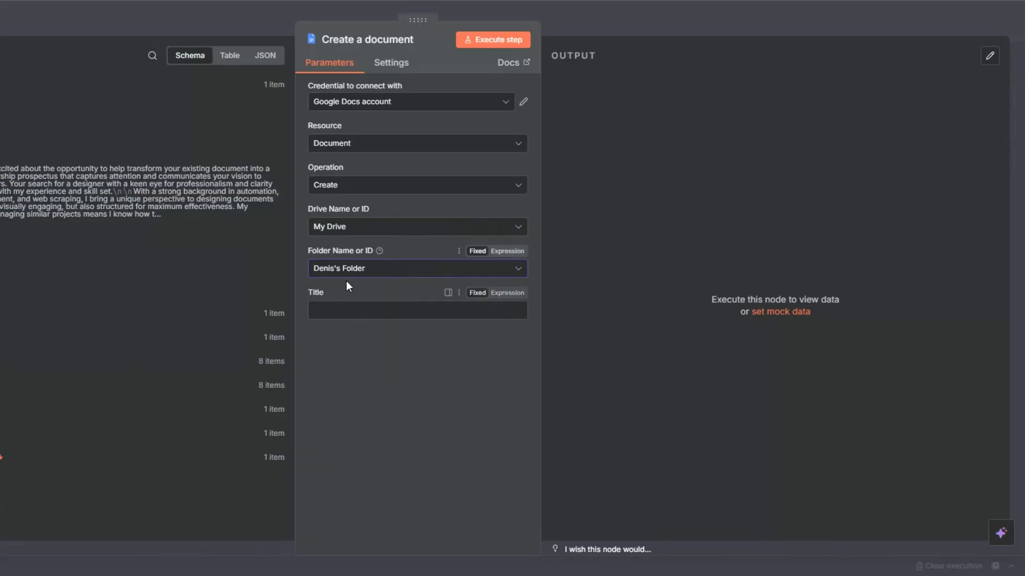
# Map the Title field from the Upwork Jobs node into the document title, execute the node and return to the canvas.
pyautogui.click(356, 309)
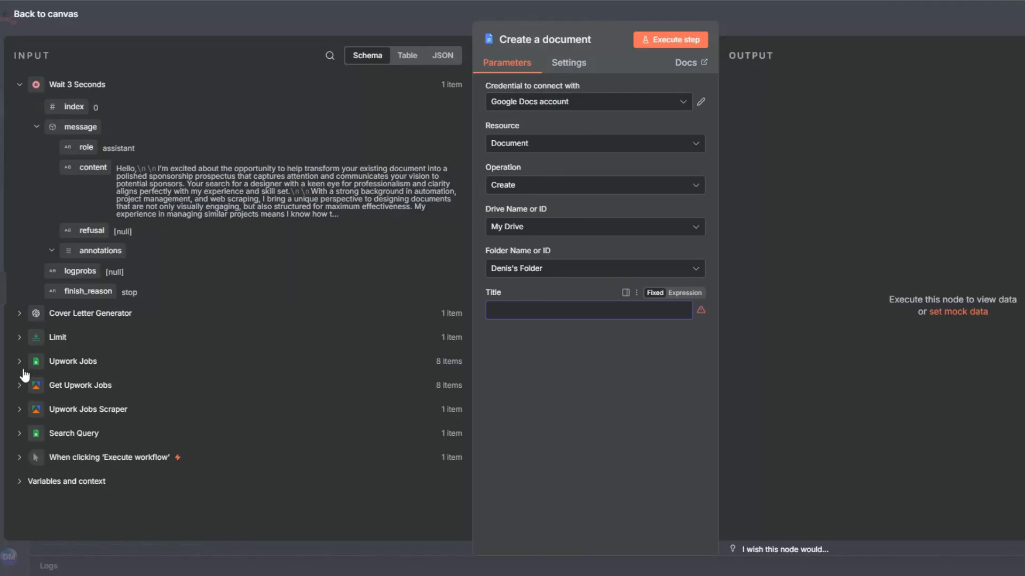
pyautogui.click(21, 365)
pyautogui.moveTo(73, 381); pyautogui.dragTo(686, 310)
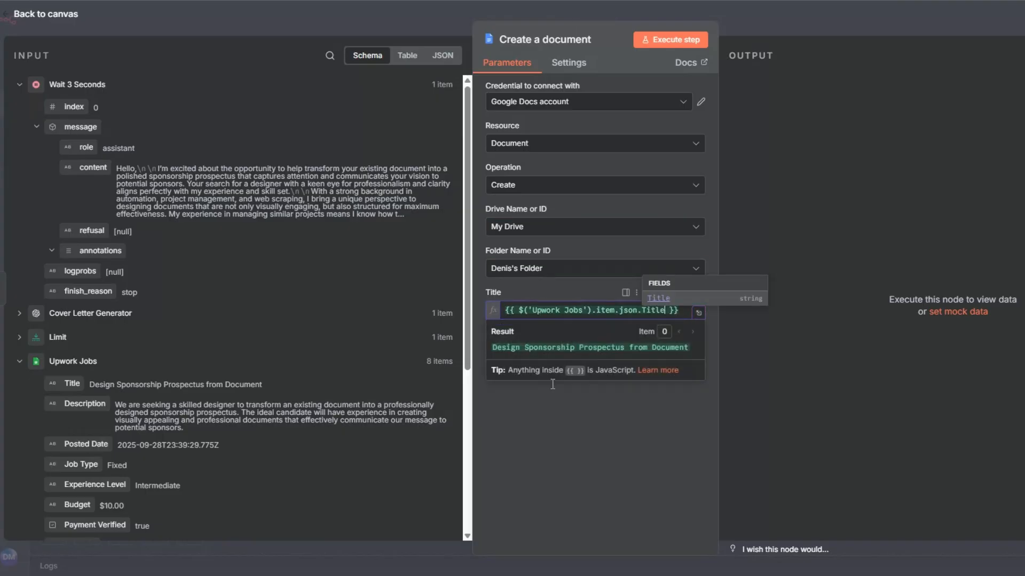
pyautogui.click(503, 41)
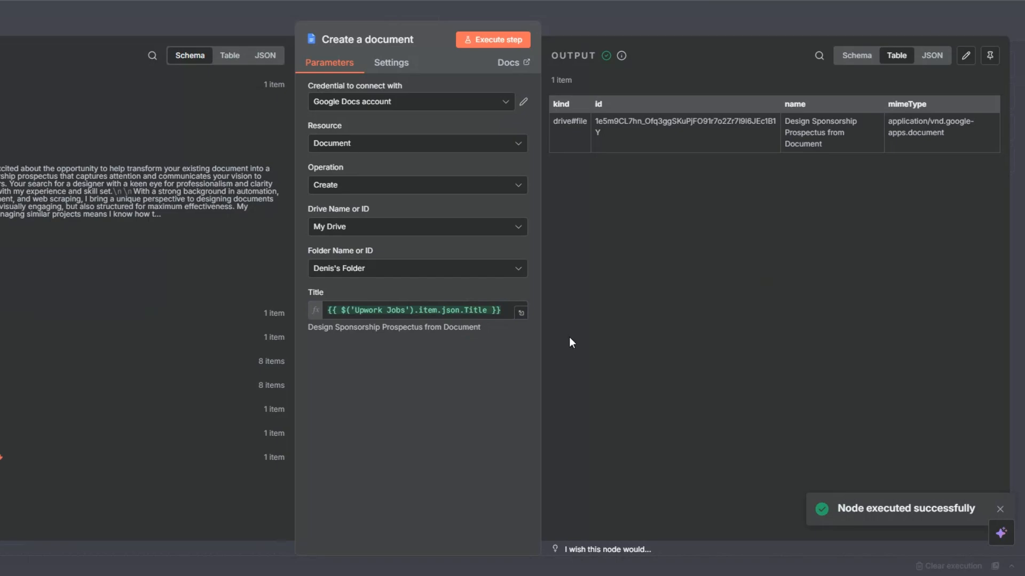
pyautogui.press('Escape')
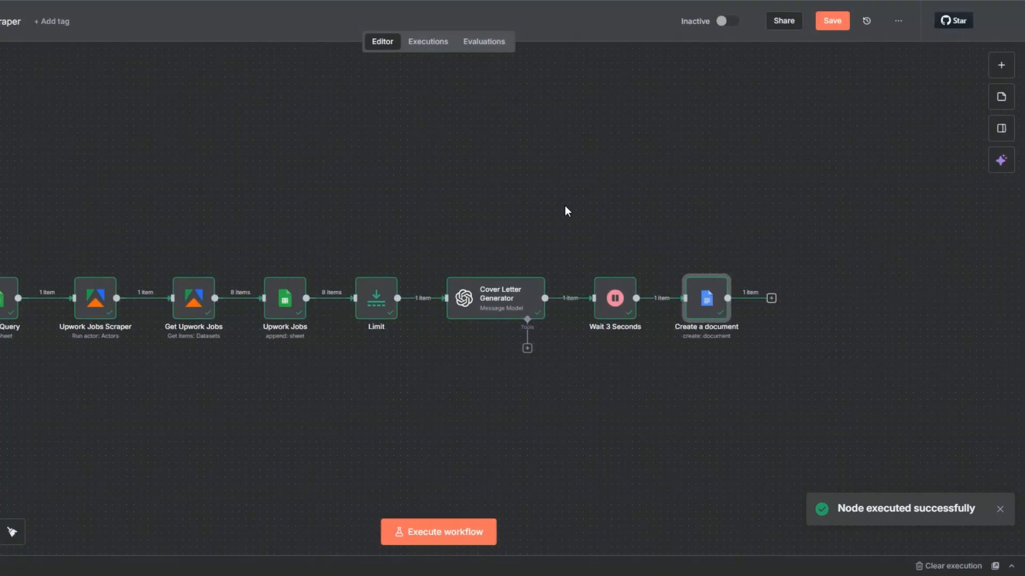
# Rename the Create a document node as "Create a cover letter document".
pyautogui.press('F2')
pyautogui.click(337, 283)
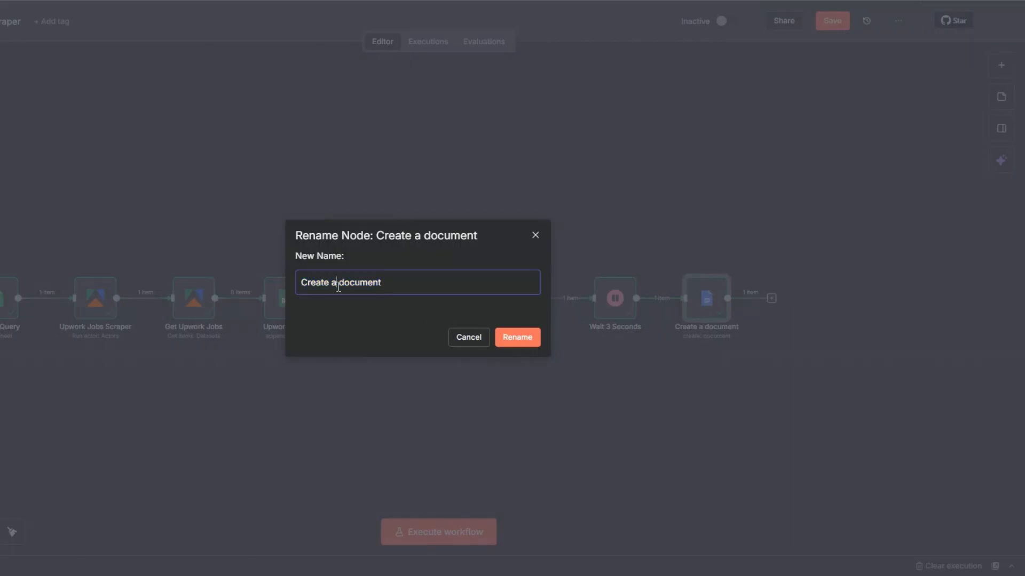
pyautogui.write('cover letter')
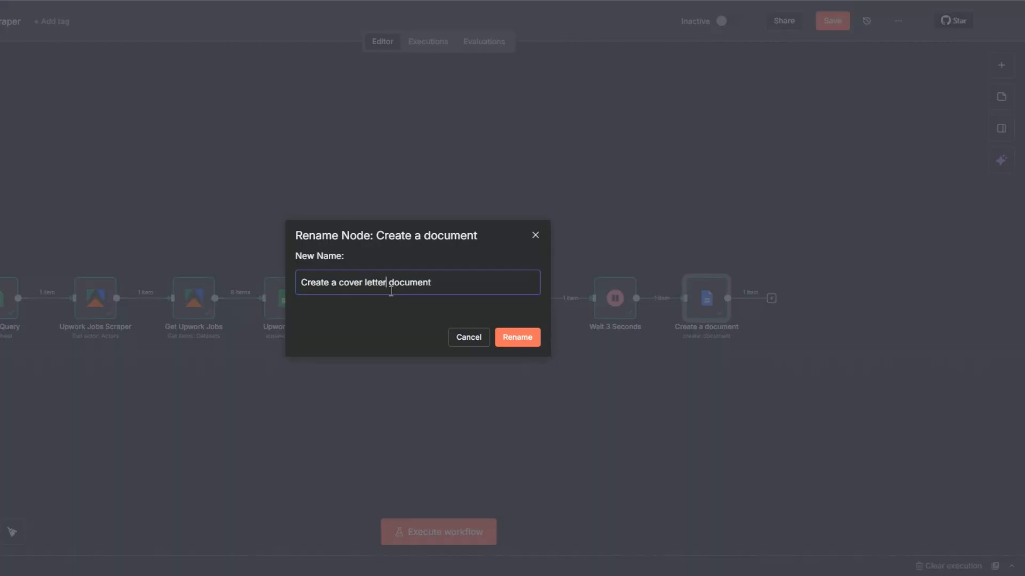
pyautogui.click(522, 338)
# Add a Google Docs node with the Update a document action after the Create a cover letter document node.
pyautogui.click(771, 298)
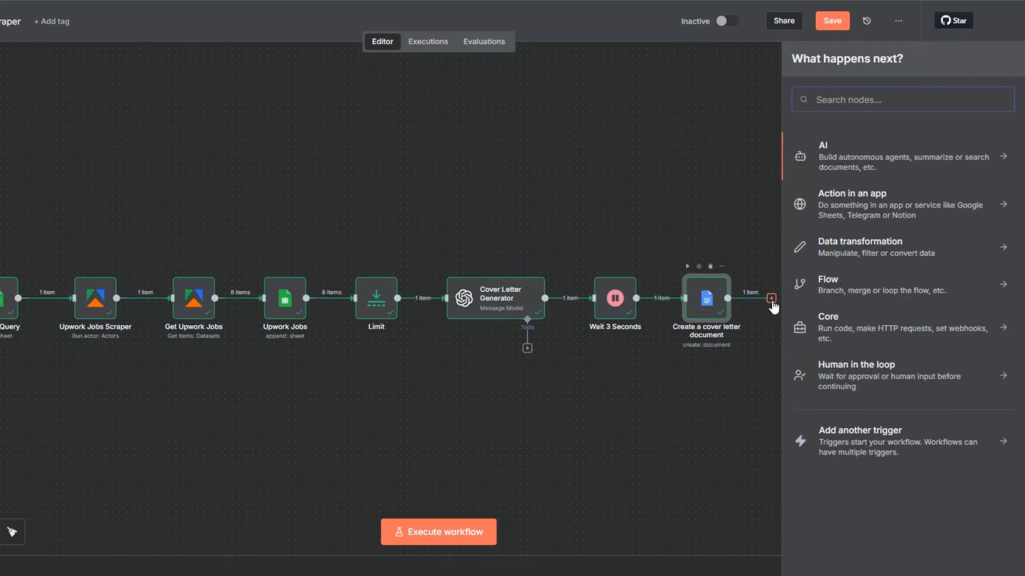
pyautogui.write('goo')
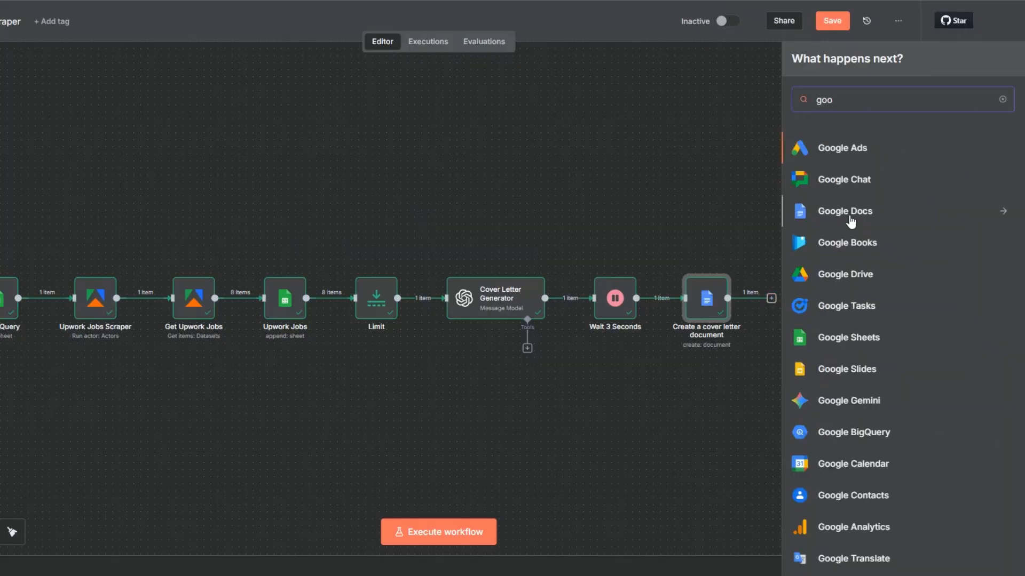
pyautogui.click(842, 218)
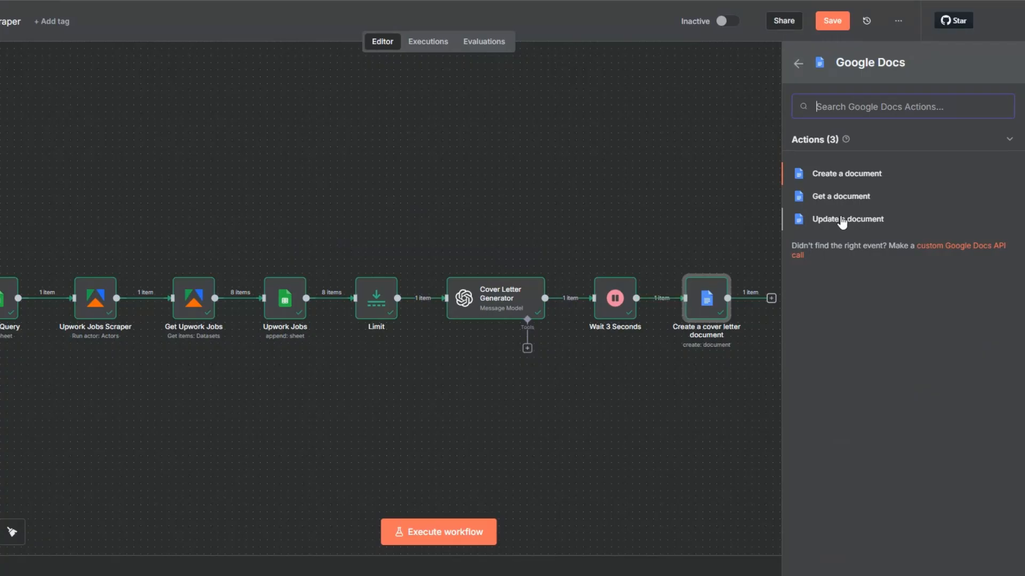
pyautogui.click(842, 219)
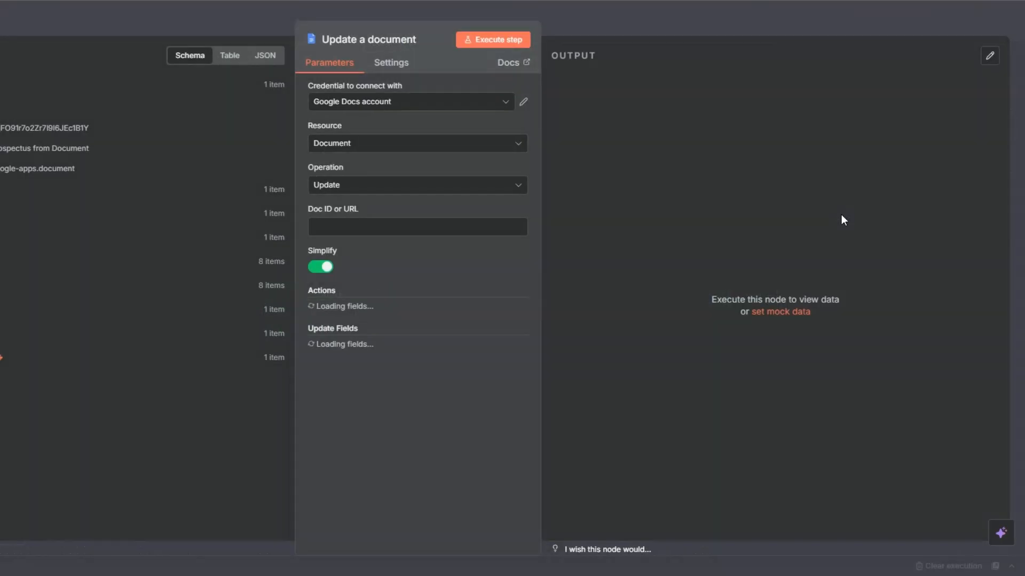
# Map the id from the Create a cover letter document node into the Doc ID or URL of the Update a document node.
pyautogui.click(352, 221)
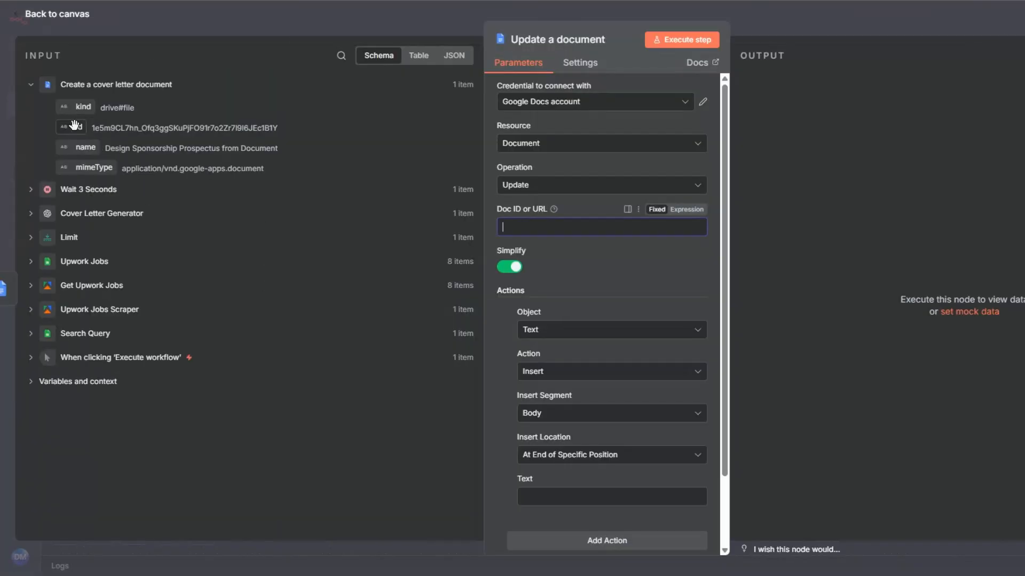
pyautogui.moveTo(78, 127); pyautogui.dragTo(504, 224)
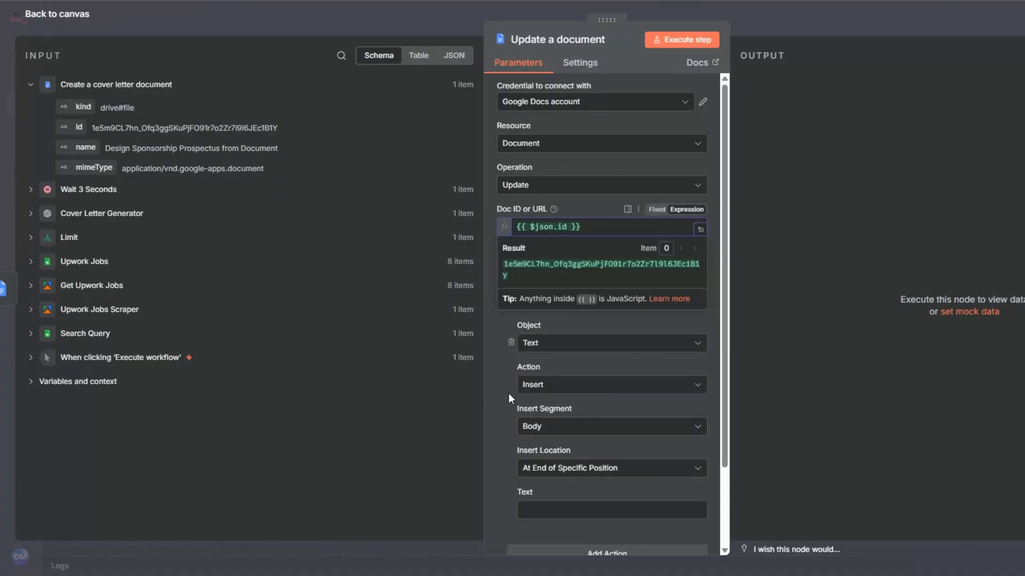
pyautogui.scroll(-2, 508, 393)
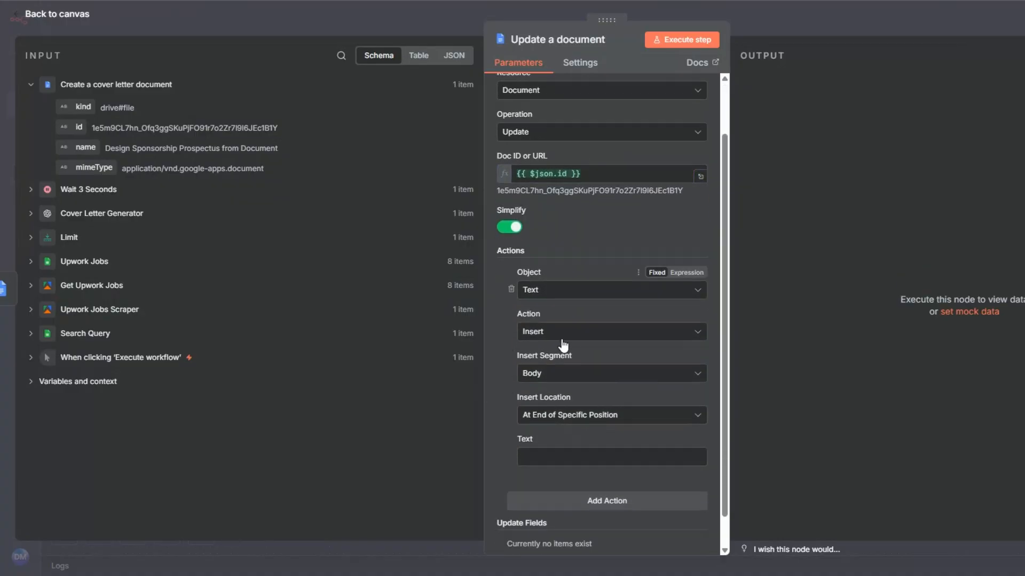
# Map the message content from the Cover Letter Generator into the inserted Text, execute the node and return to the canvas.
pyautogui.click(45, 214)
pyautogui.moveTo(113, 293); pyautogui.dragTo(531, 420)
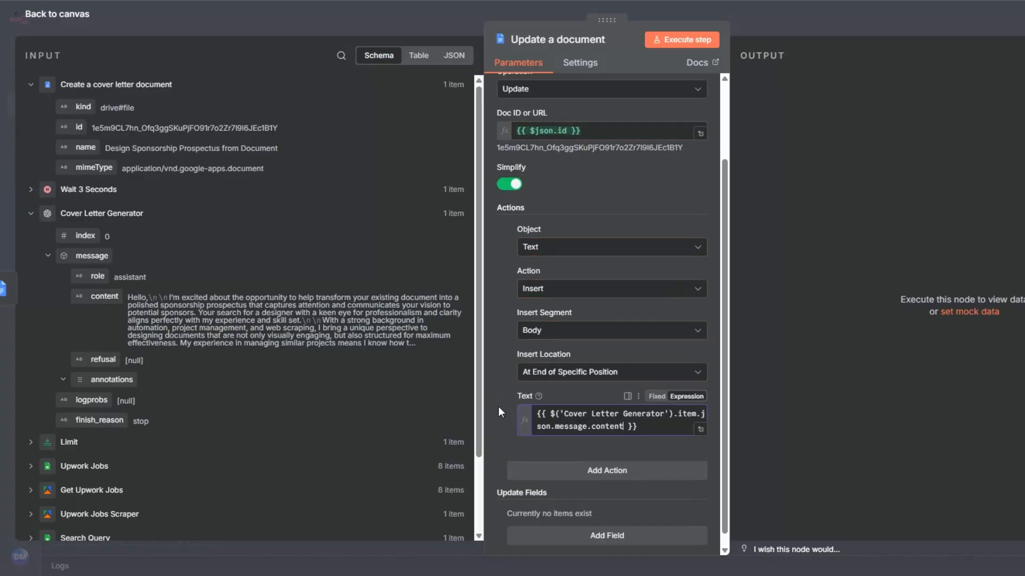
pyautogui.click(694, 44)
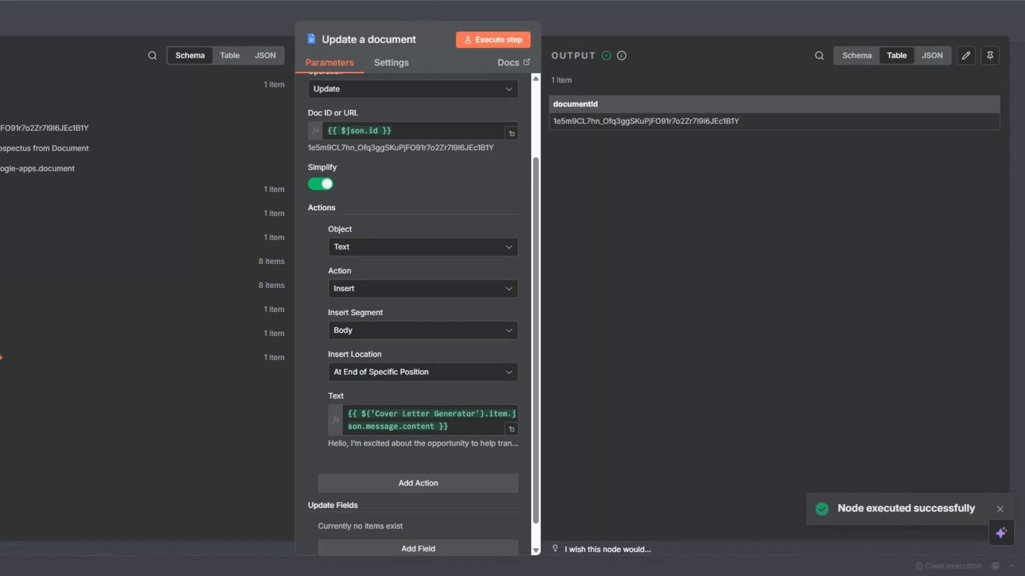
pyautogui.press('Escape')
# Rename the Update a document node as "Update a cover letter document".
pyautogui.press('F2')
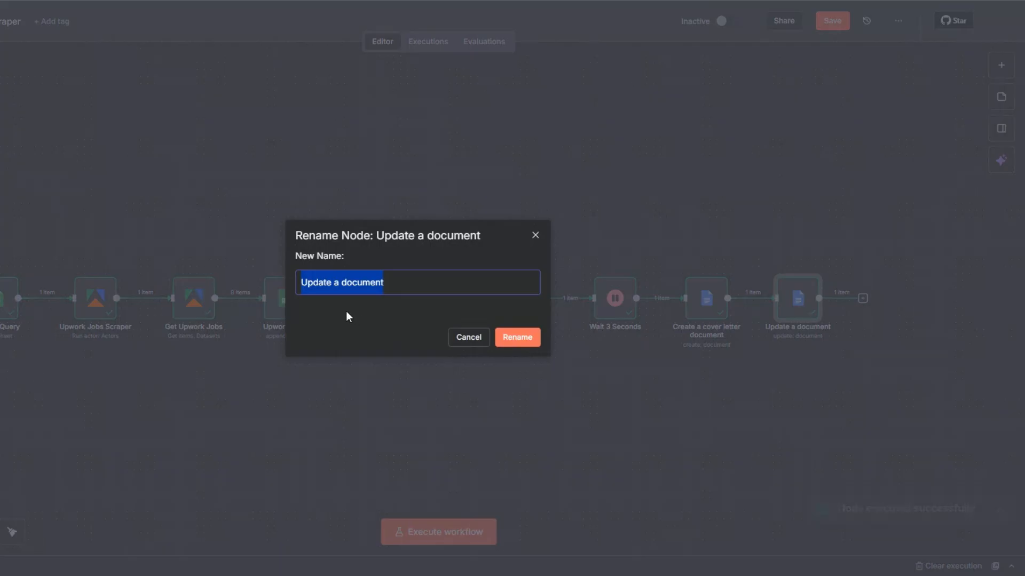
pyautogui.click(338, 281)
pyautogui.write('cov')
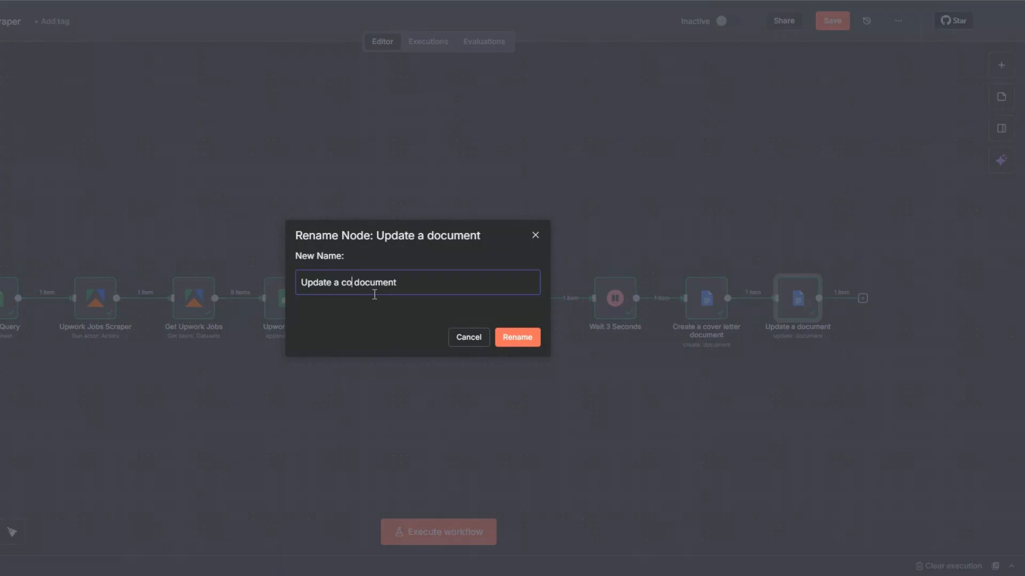
pyautogui.write('er letter')
pyautogui.click(517, 337)
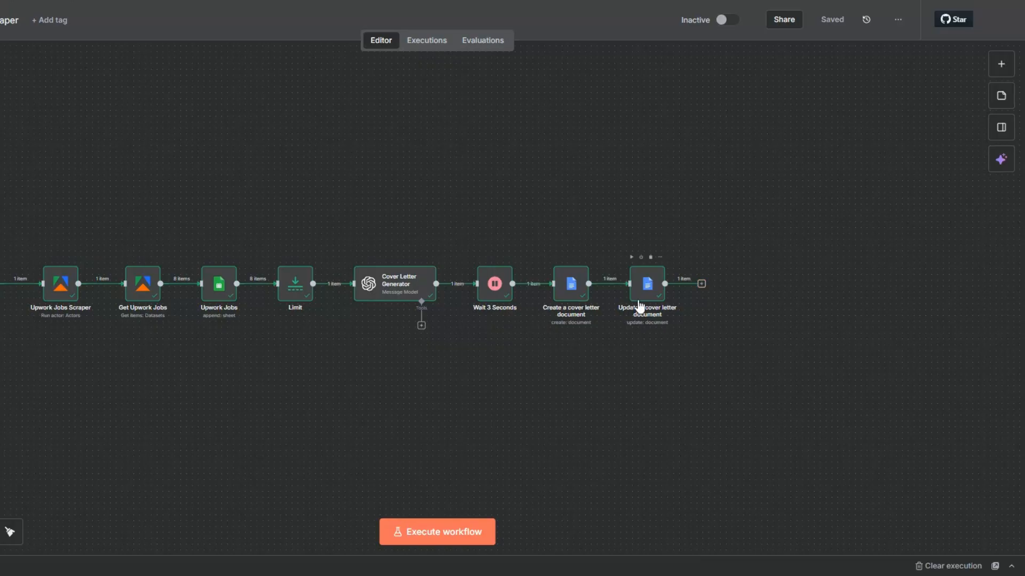
# Add a Gmail node with the Send a message action after the Update a cover letter document node.
pyautogui.click(701, 285)
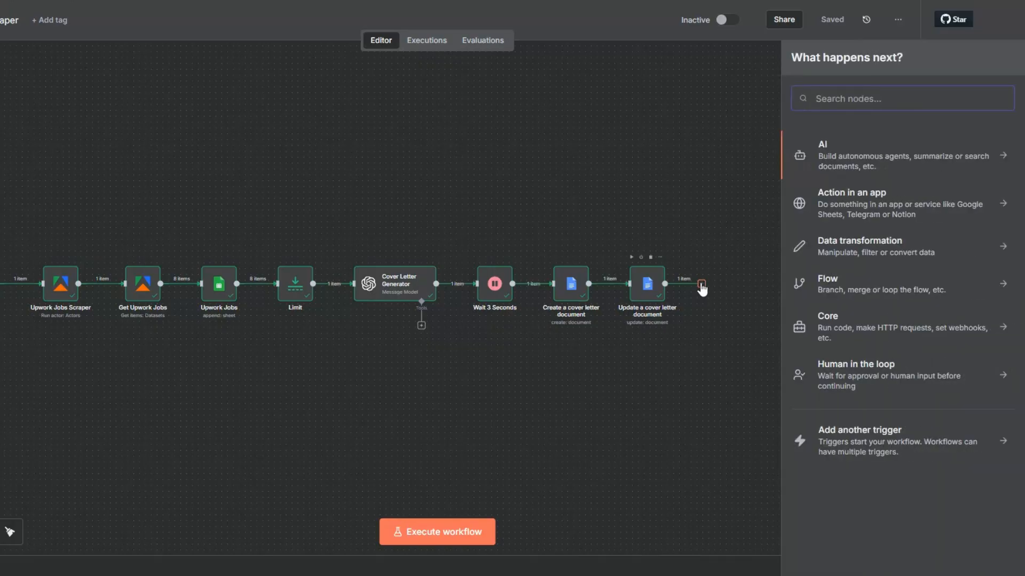
pyautogui.write('gmail')
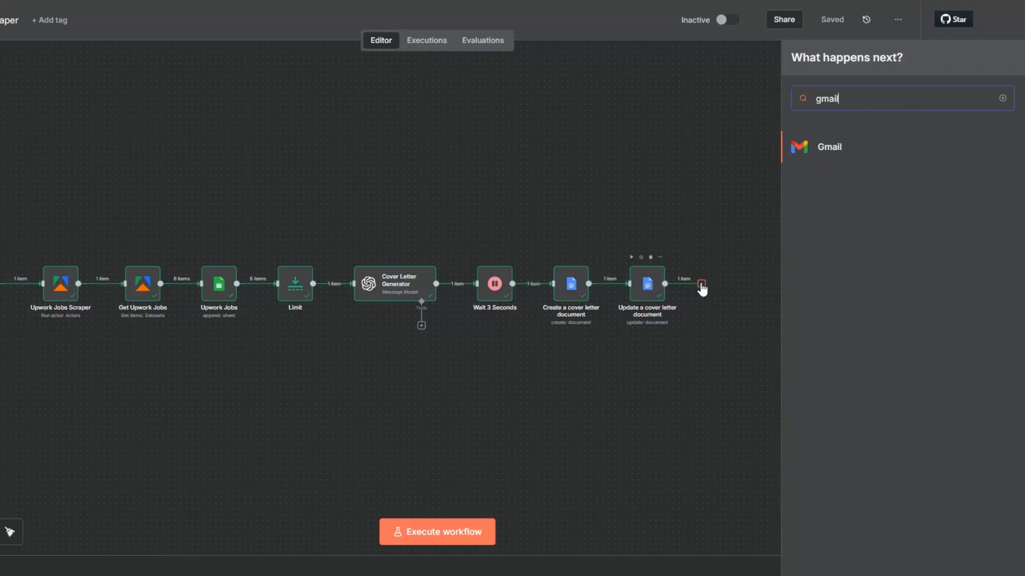
pyautogui.click(836, 152)
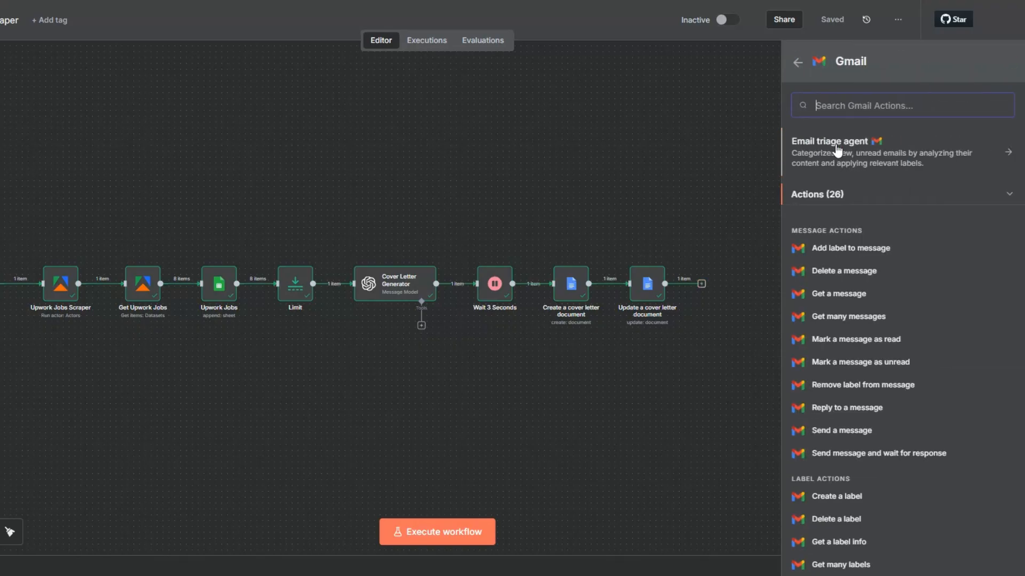
pyautogui.click(858, 430)
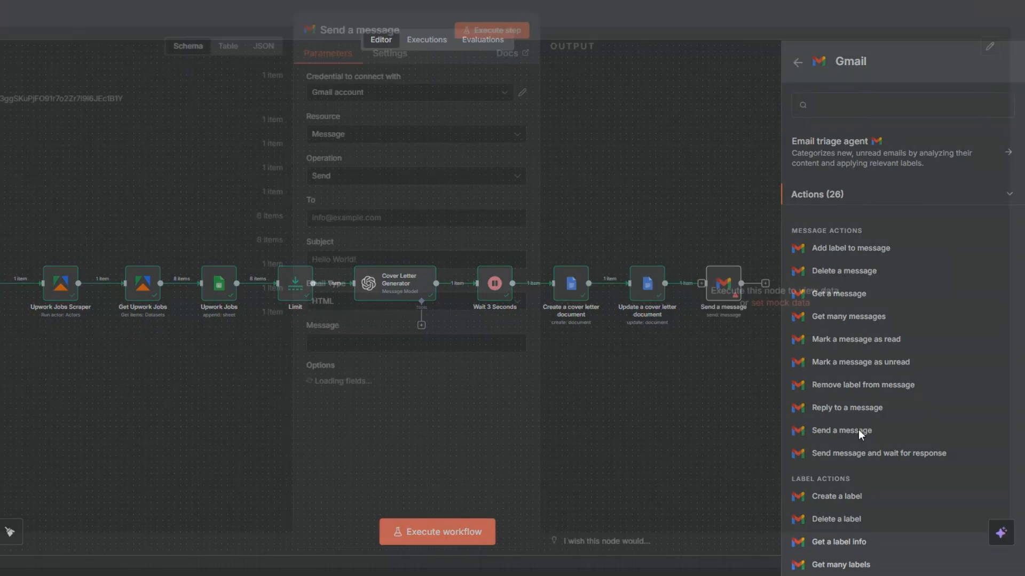
pyautogui.click(354, 101)
pyautogui.click(362, 163)
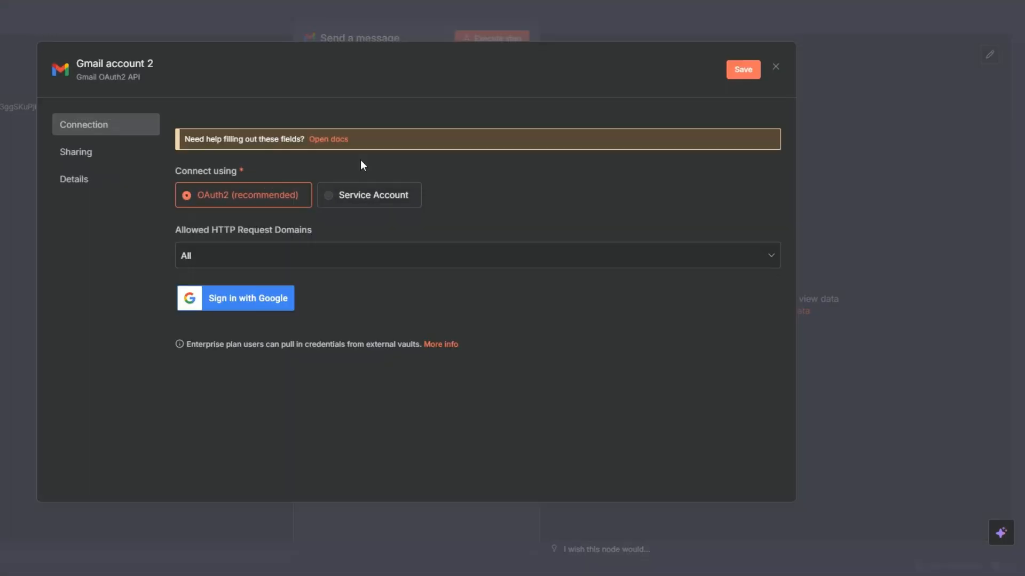
pyautogui.click(234, 300)
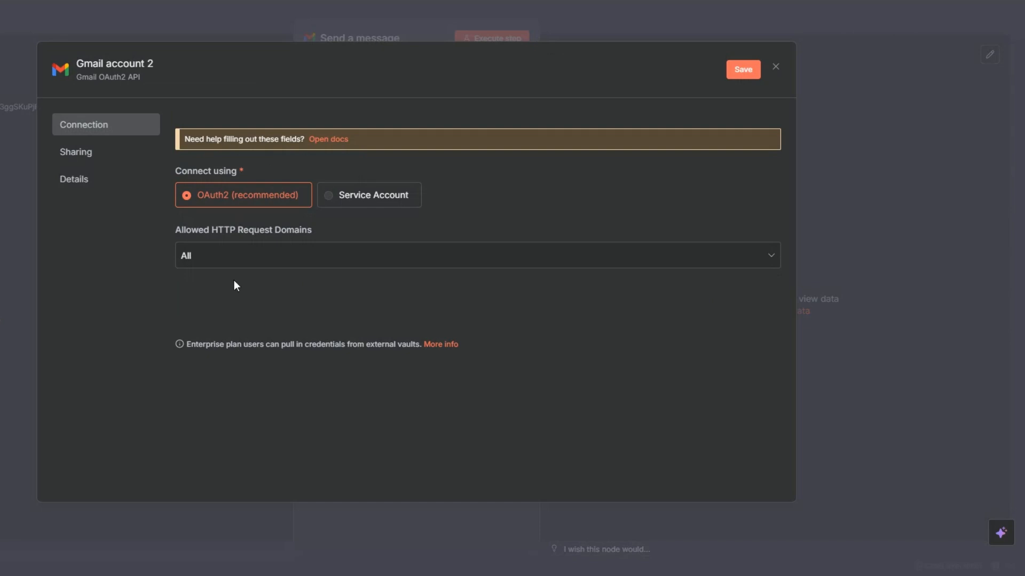
pyautogui.click(772, 72)
pyautogui.click(452, 314)
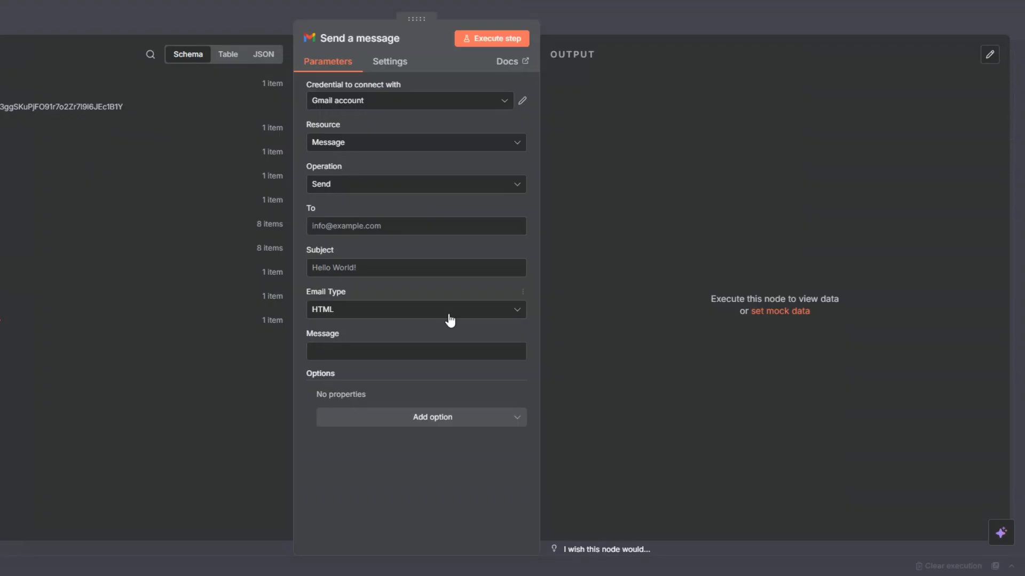
# Fill in the recipient's e-mail address and set the email type to Text.
pyautogui.click(351, 227)
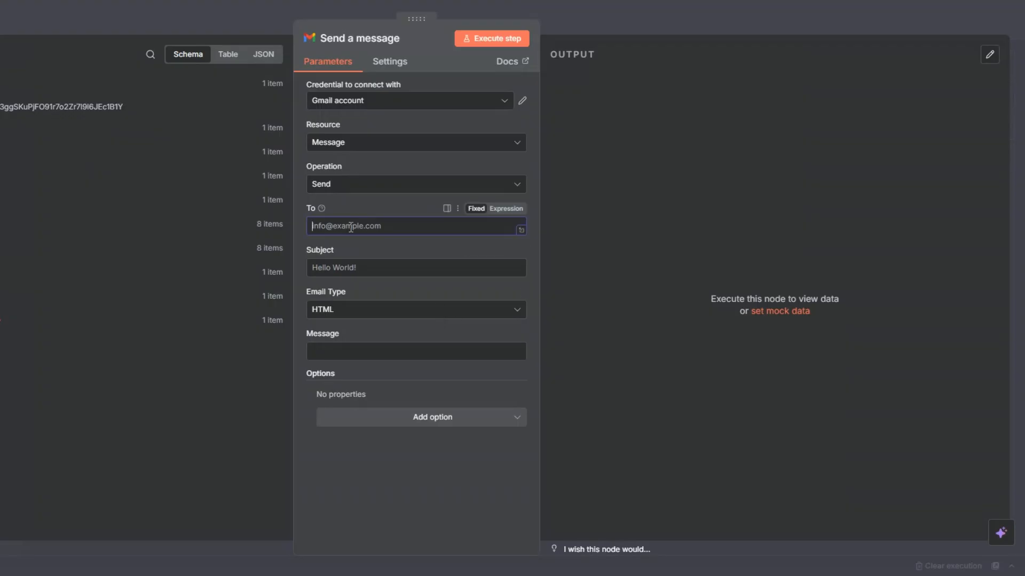
pyautogui.click(386, 259)
pyautogui.click(359, 263)
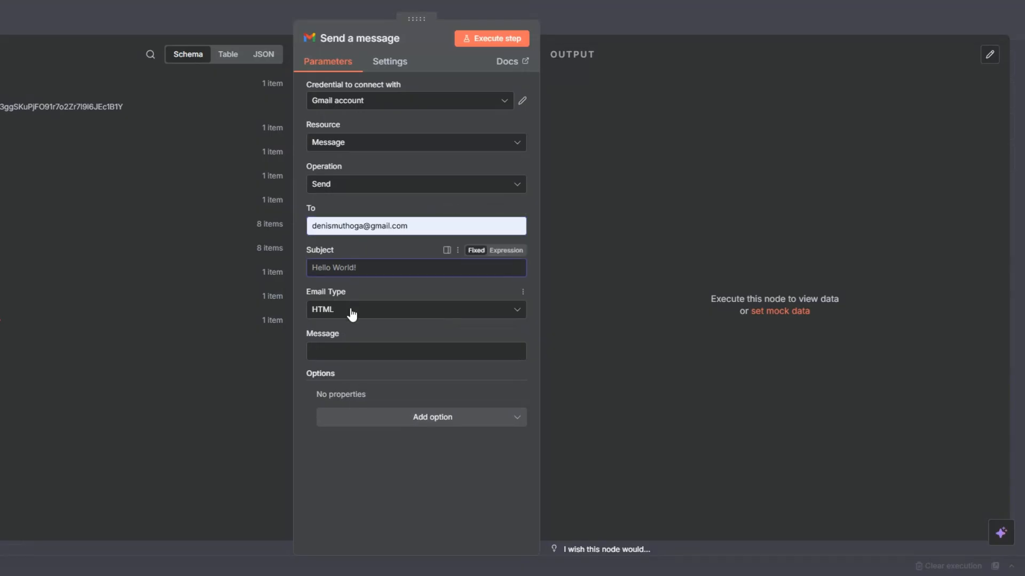
pyautogui.click(340, 349)
pyautogui.click(336, 310)
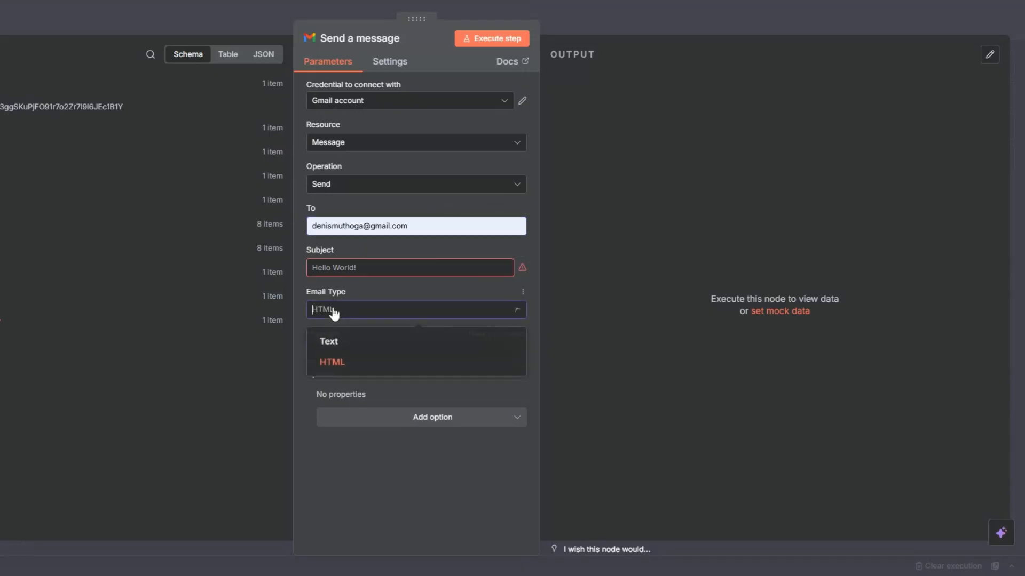
pyautogui.click(328, 338)
# Set the email subject to the expression "New Tailored Cover Letter for {{ $('Upwork Jobs').item.json.Title }}.".
pyautogui.click(338, 263)
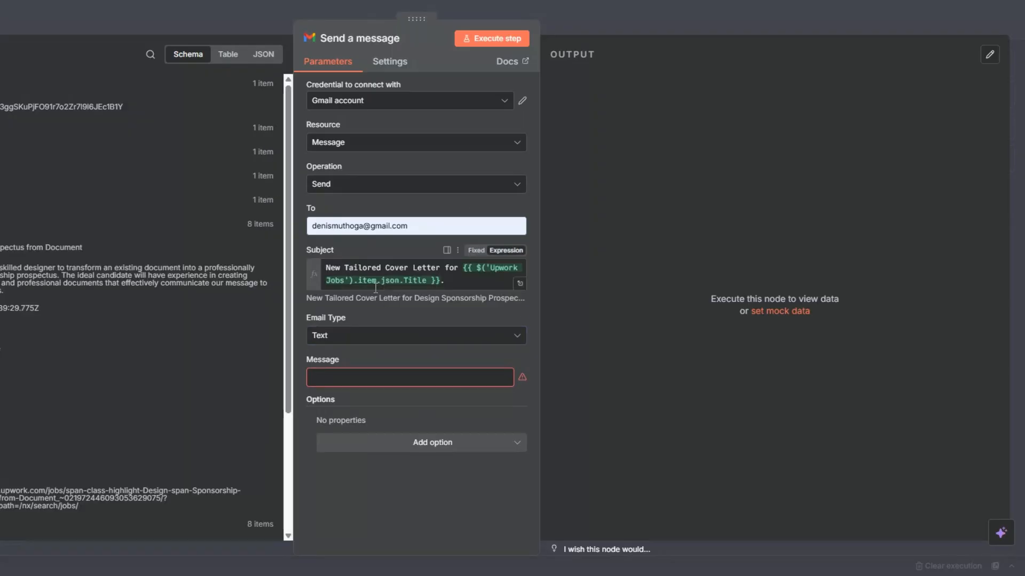
pyautogui.click(463, 284)
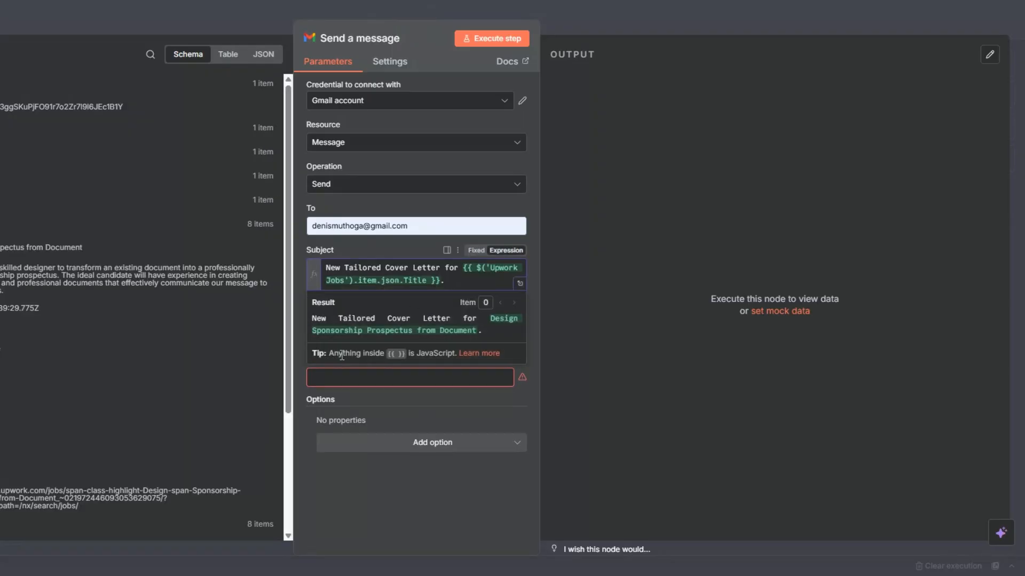
pyautogui.click(425, 406)
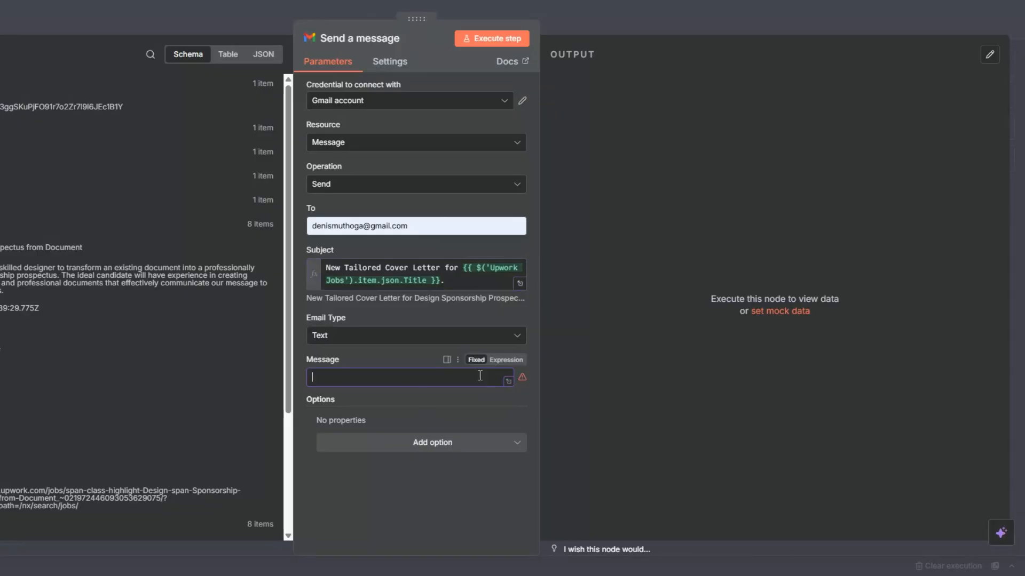
# Paste the cover letter notification as the message expression, with the Upwork Jobs Title and a Google Docs link using {{ $json.documentId }}.
pyautogui.click(513, 361)
pyautogui.click(520, 380)
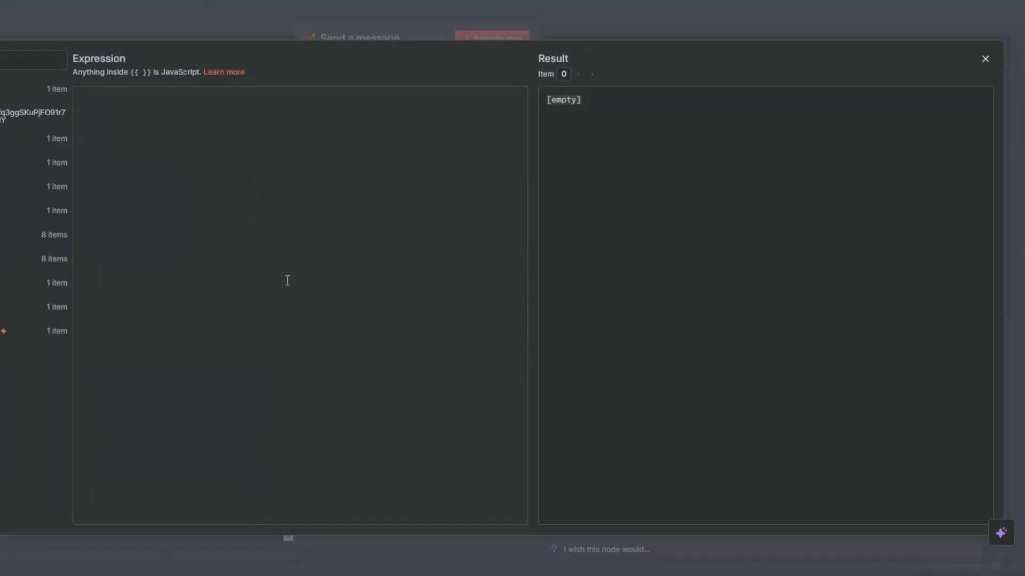
pyautogui.write("Hi Denis,  Here’s the personalized cover letter I generated for the {{ $('Upwork Jobs').item.json.Title }}.  ✉ View & download the cover letter here: https://docs.google.com/document/d/{{ $json.documentId }}/edit?usp=sharing  This version is tailored to the client’s job posting, highlights your most relevant skills, and is ready to send without edits.  Best, Cover Letter Bot.")
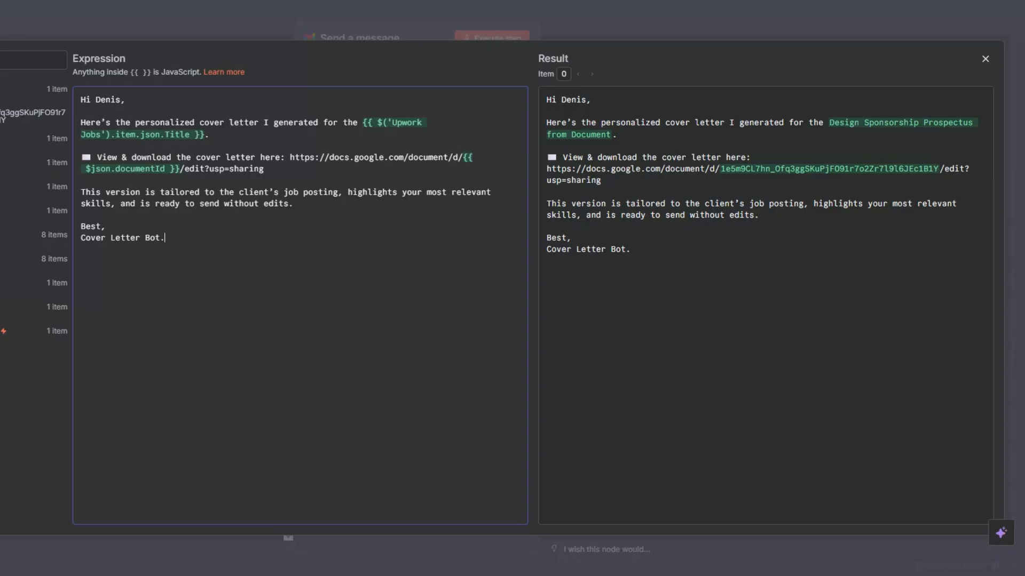
# Add the Append n8n Attribution option to the Gmail node, switch it off, and execute the node to send the email.
pyautogui.press('Escape')
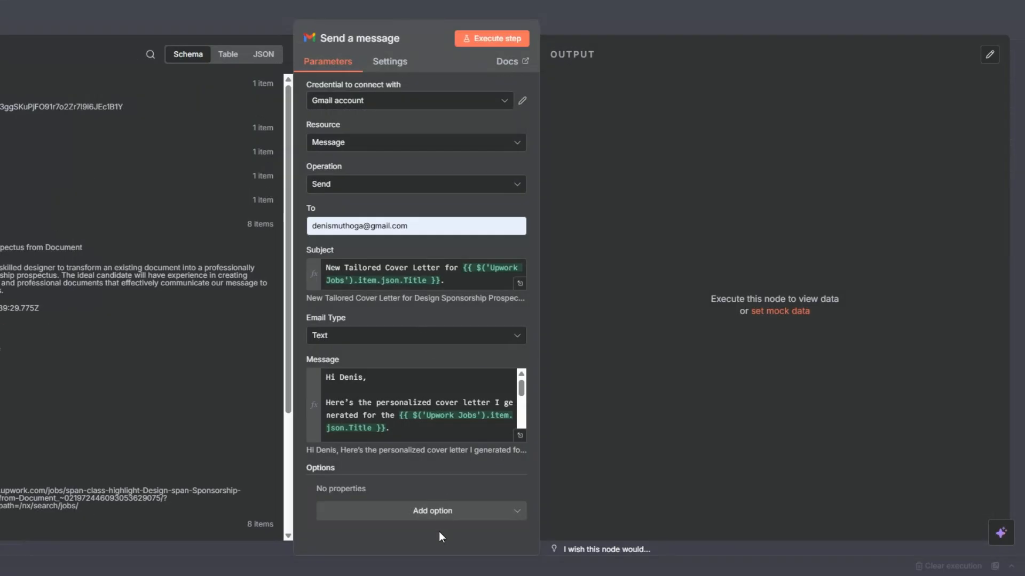
pyautogui.click(432, 513)
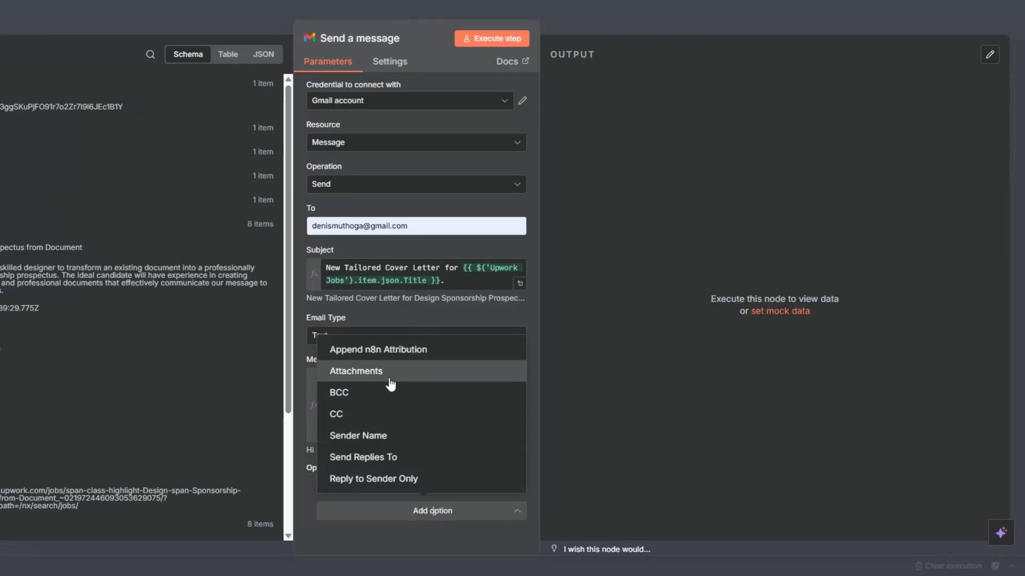
pyautogui.click(383, 349)
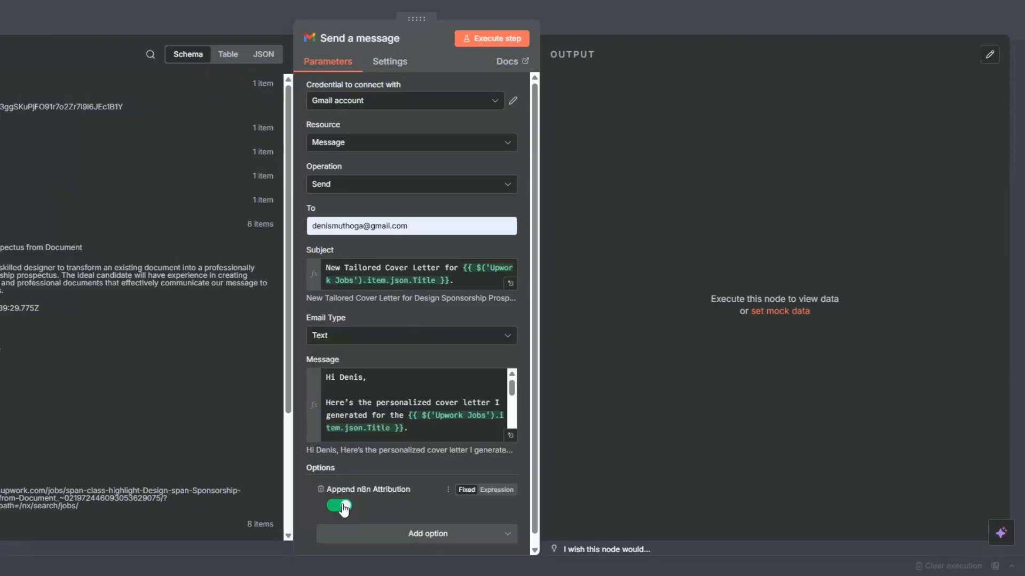
pyautogui.click(484, 38)
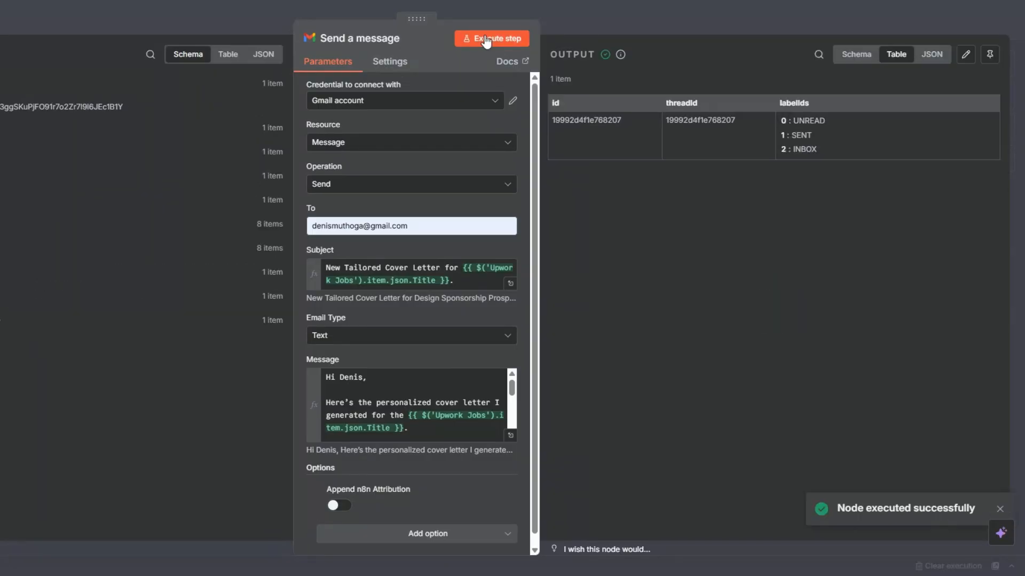
pyautogui.press('Escape')
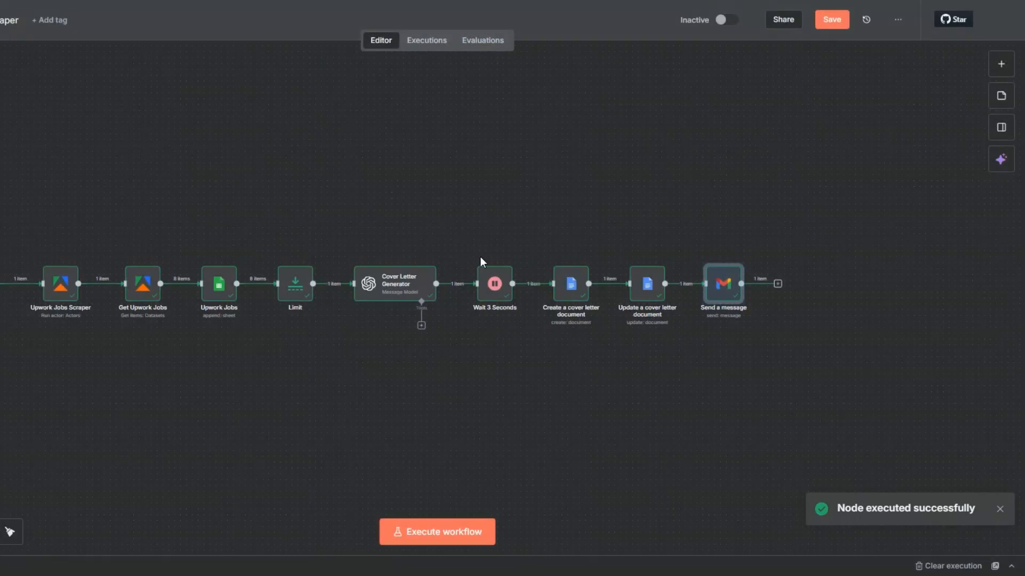
# Rename the Send a message node as "Send a cover letter".
pyautogui.press('F2')
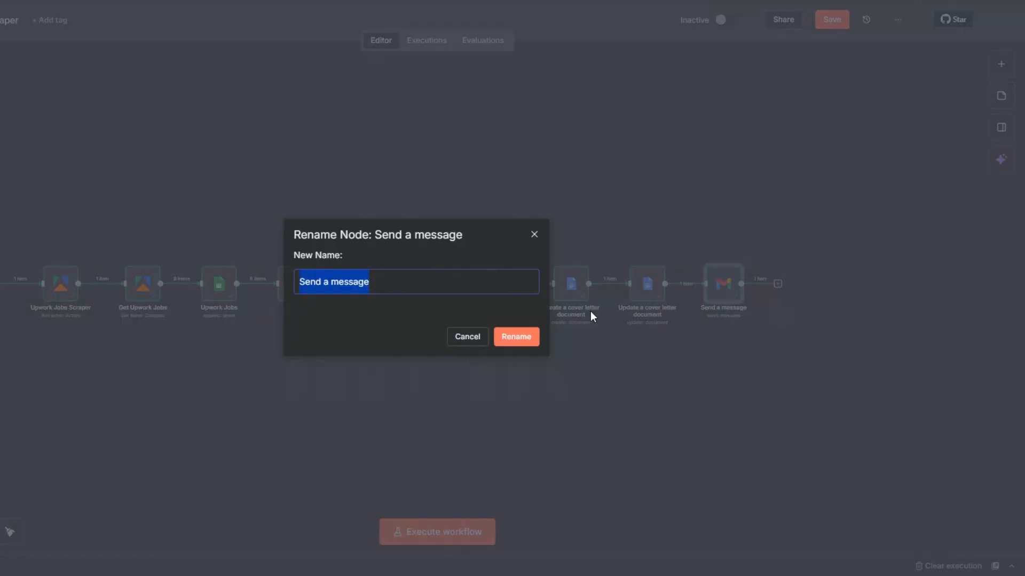
pyautogui.click(328, 284)
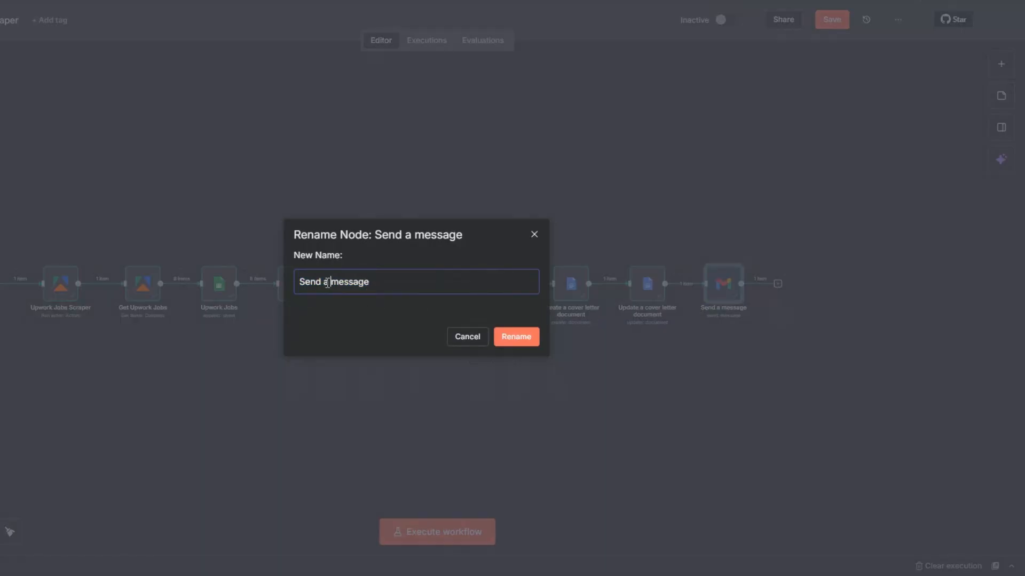
pyautogui.hotkey('shift', 'End')
pyautogui.write('cover letter')
pyautogui.click(516, 341)
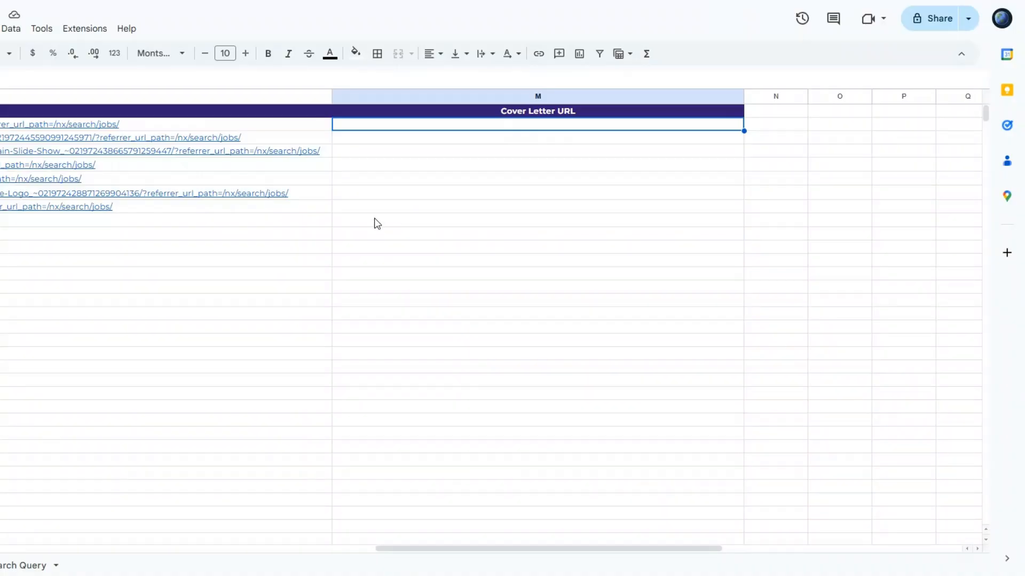
# Add a Google Sheets node with the Update row in sheet action after the Send a cover letter node.
pyautogui.click(445, 193)
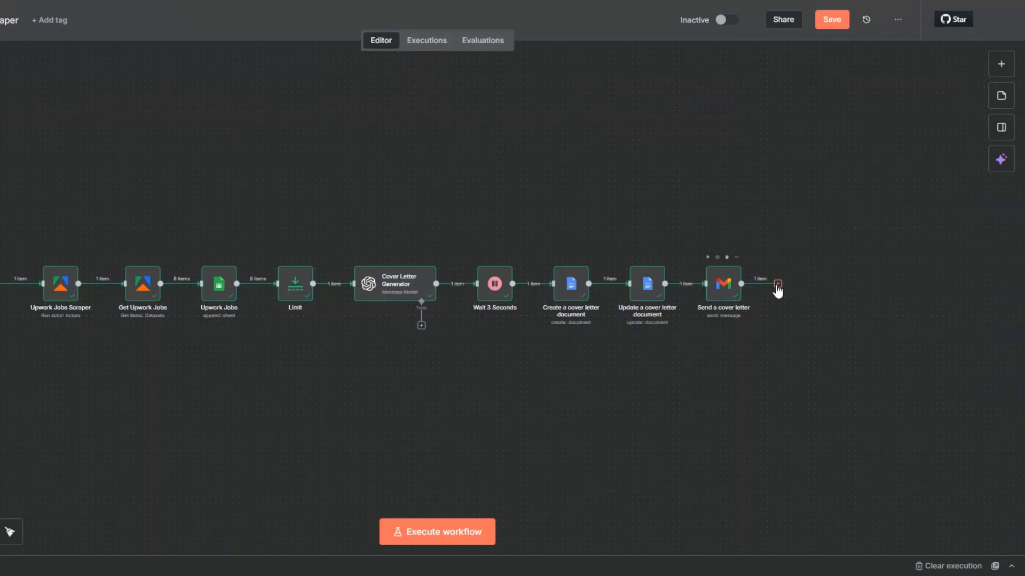
pyautogui.click(777, 287)
pyautogui.write('goo')
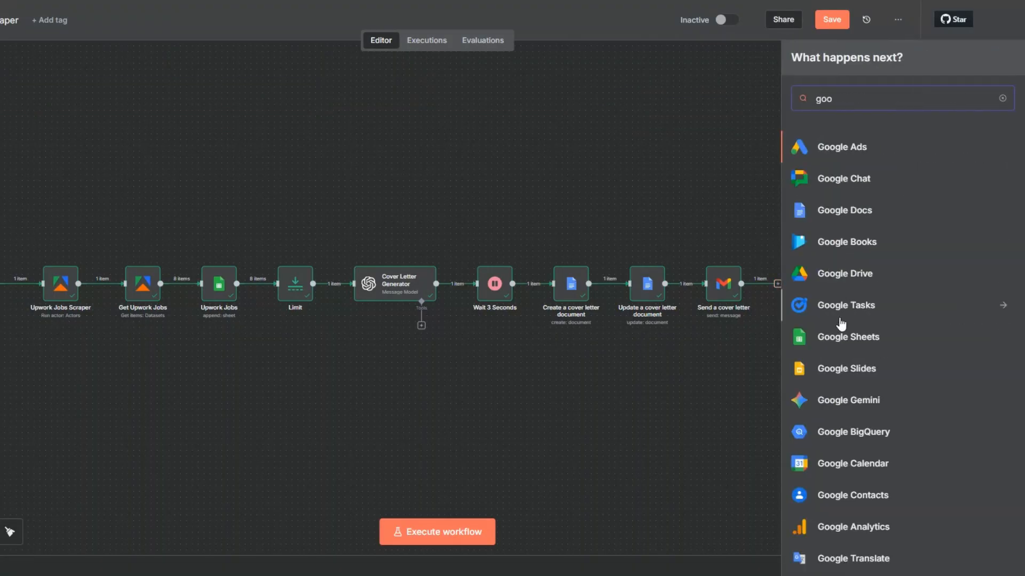
pyautogui.click(840, 340)
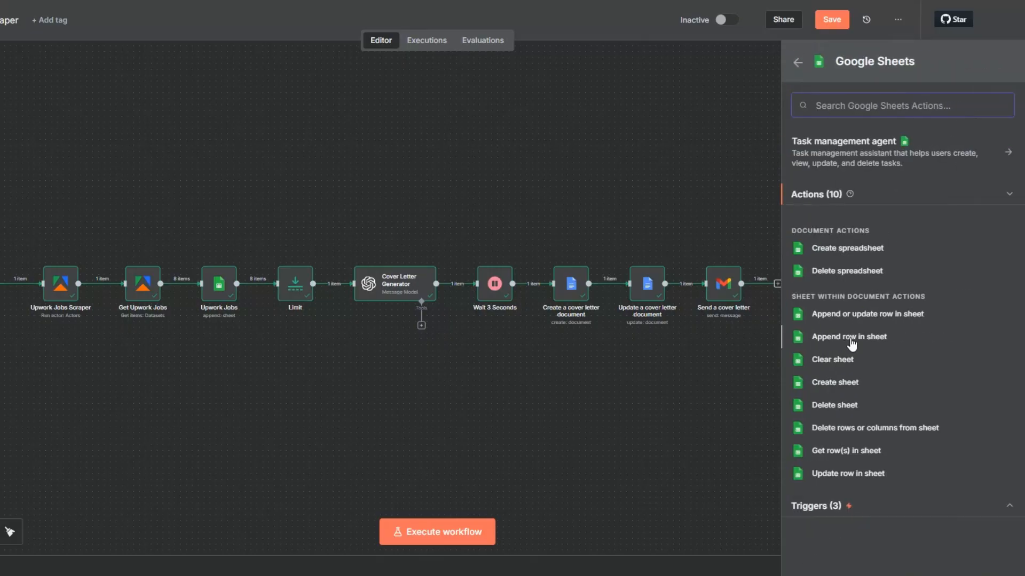
pyautogui.click(852, 473)
# Set the Google Sheets node's document to Upwork Jobs Scraper and its sheet to Upwork Jobs.
pyautogui.click(391, 226)
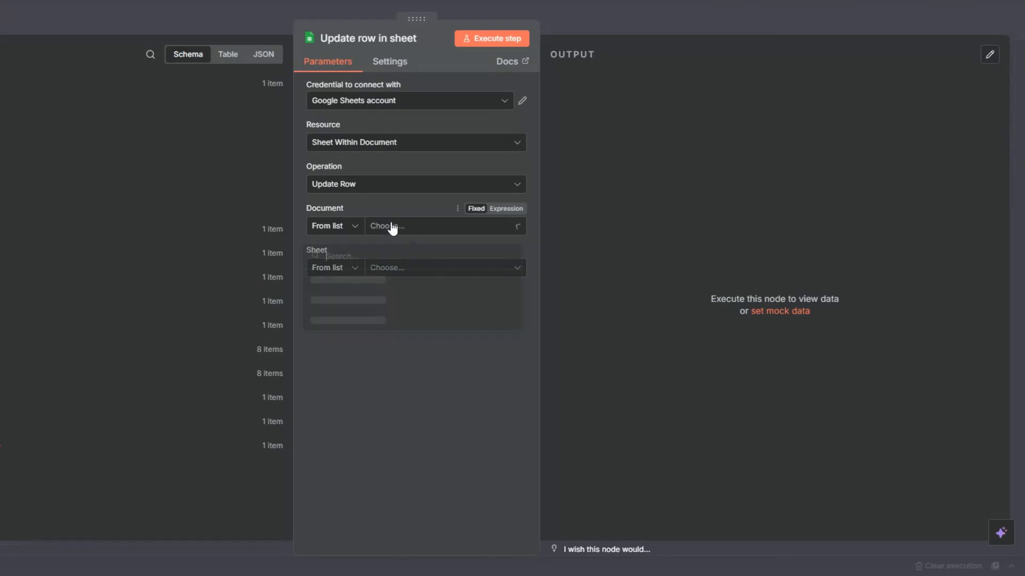
pyautogui.click(344, 280)
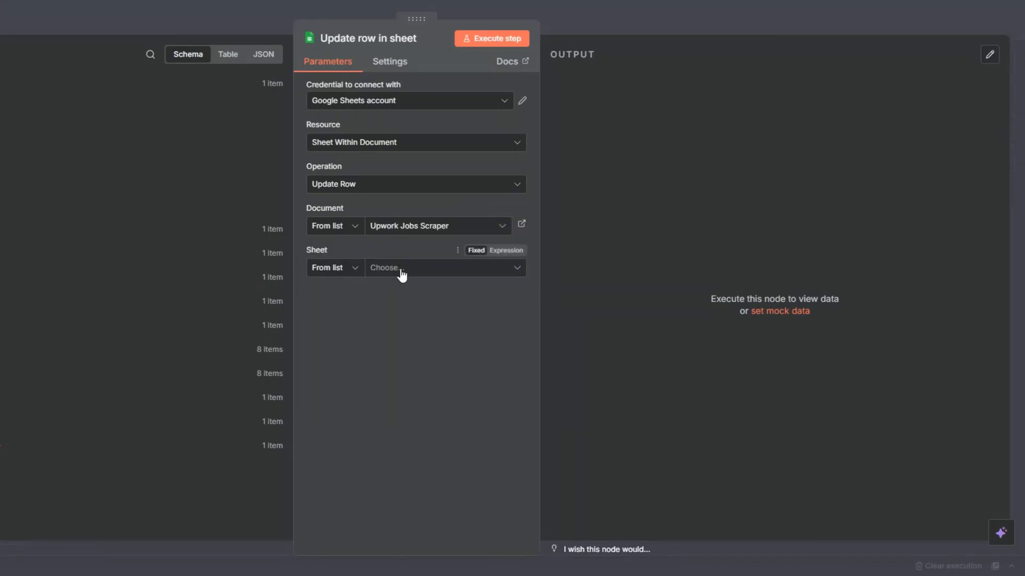
pyautogui.click(402, 269)
pyautogui.click(336, 297)
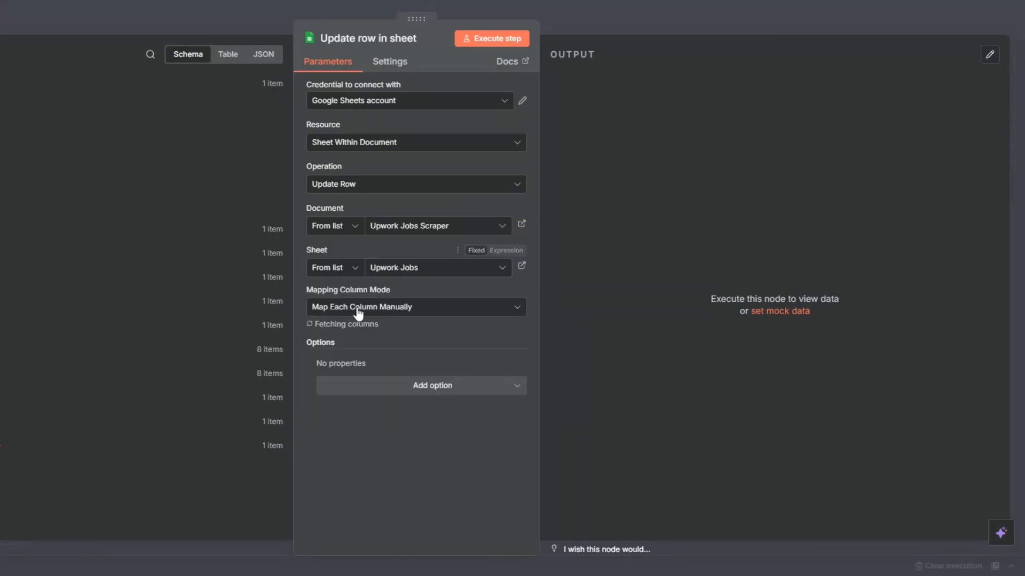
# Match rows on the Title column and map its value to the Title field of the Upwork Jobs node.
pyautogui.scroll(-5, 431, 267)
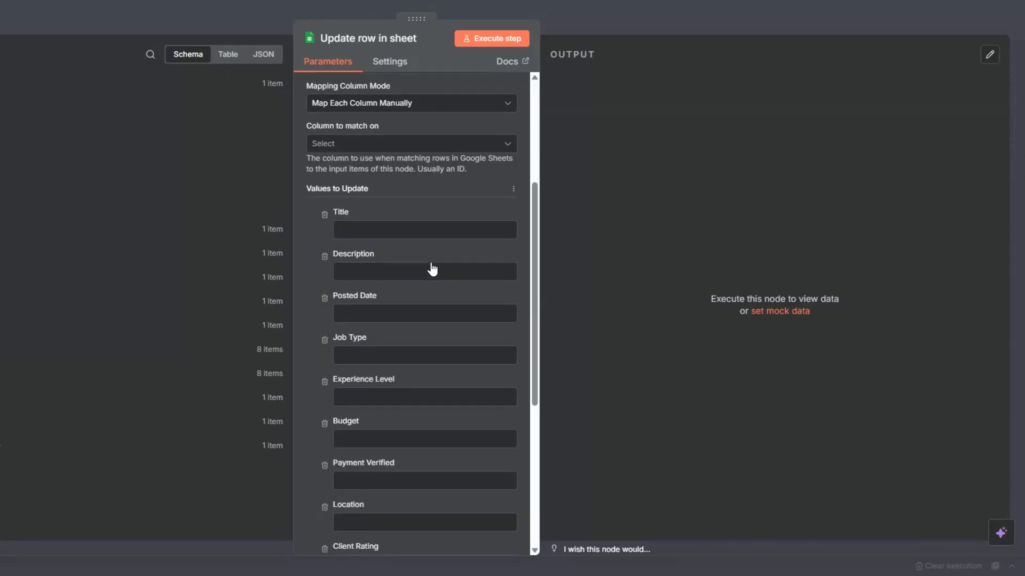
pyautogui.scroll(1, 370, 182)
pyautogui.click(346, 157)
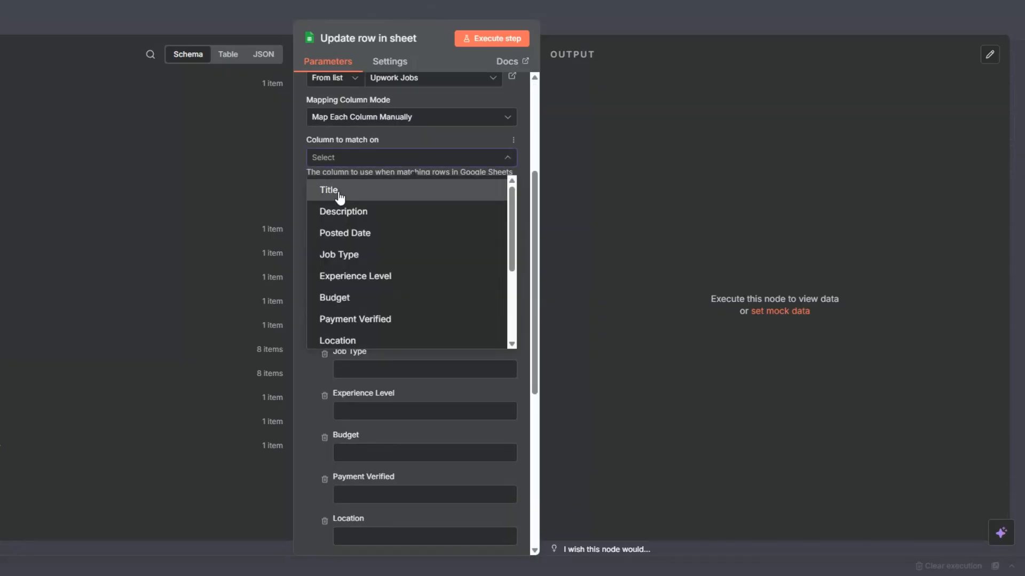
pyautogui.click(338, 193)
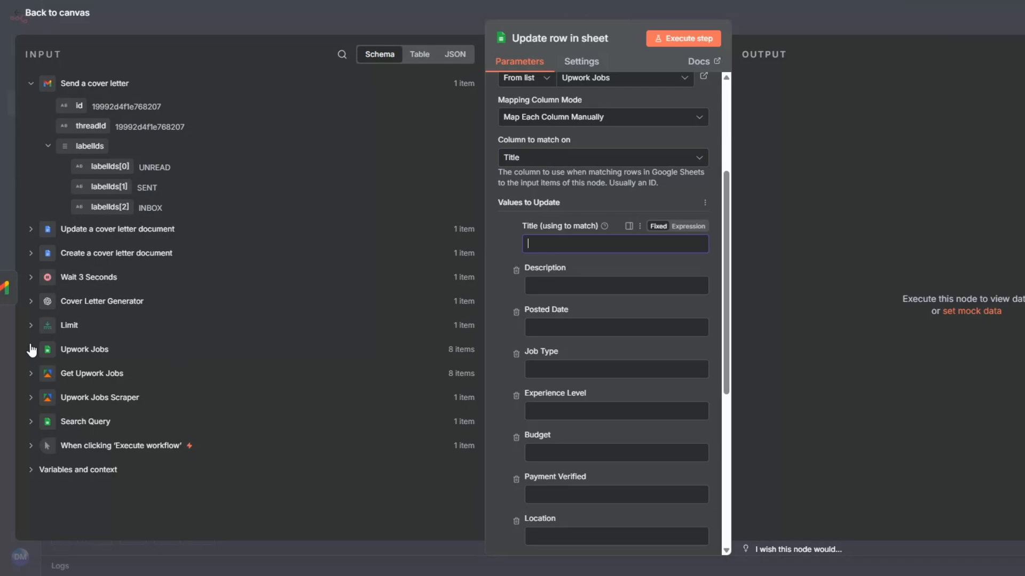
pyautogui.click(31, 349)
pyautogui.moveTo(86, 368); pyautogui.dragTo(548, 250)
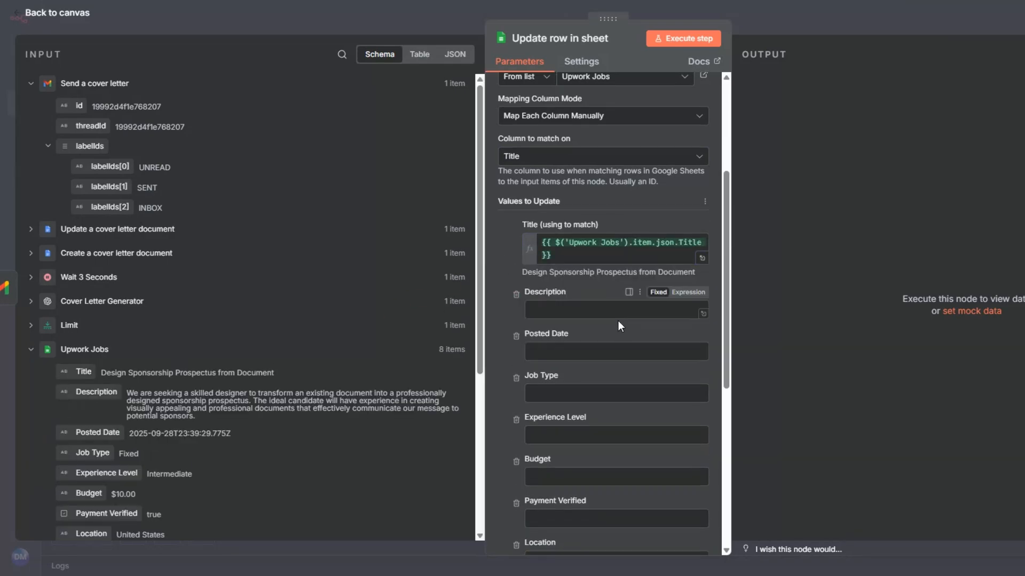
# Copy the Google Docs link expression from the Send a cover letter node's message and return to the Update row in sheet node.
pyautogui.scroll(-6, 619, 331)
pyautogui.click(564, 423)
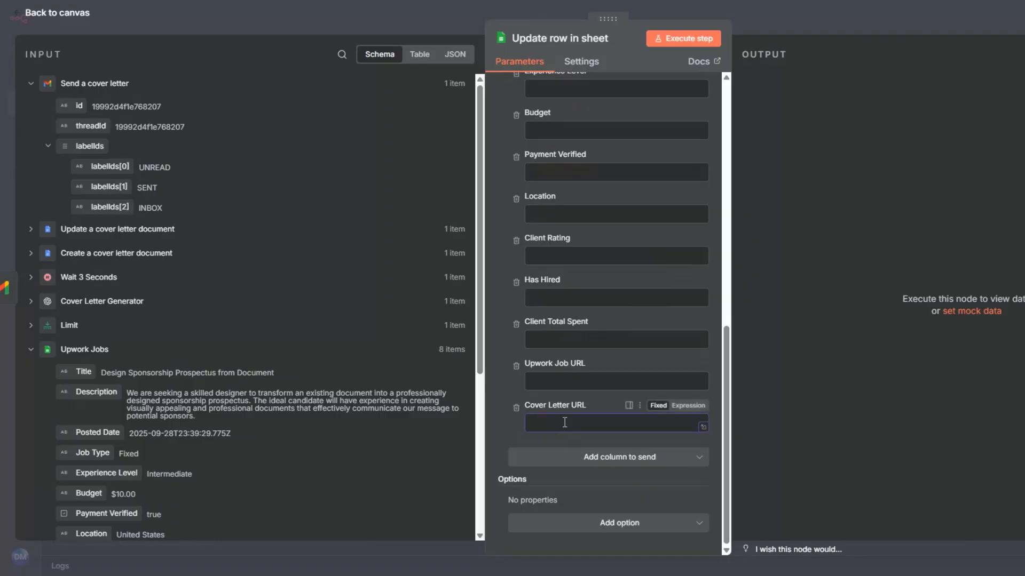
pyautogui.click(4, 291)
pyautogui.scroll(-3, 580, 401)
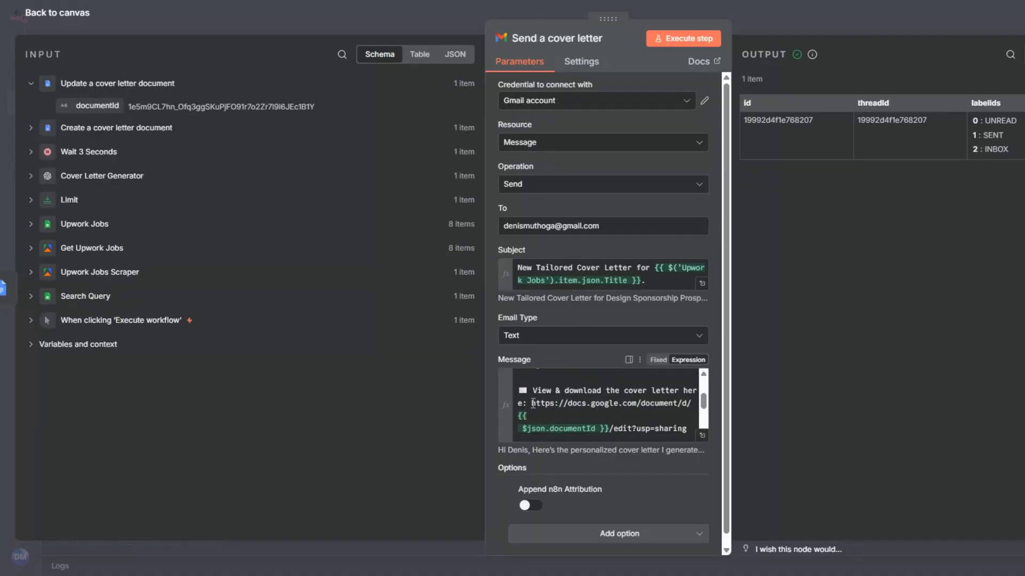
pyautogui.click(699, 435)
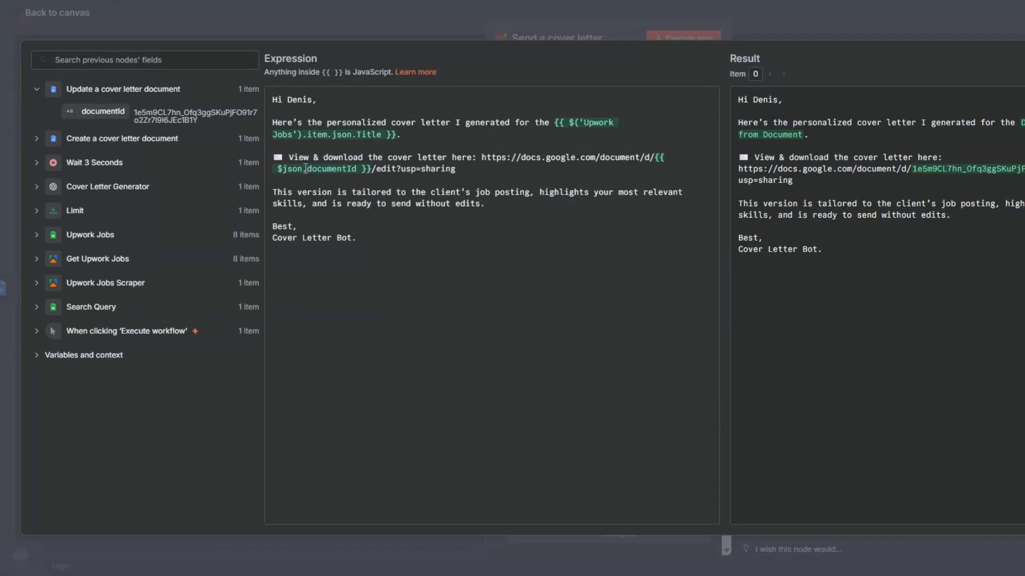
pyautogui.moveTo(482, 158); pyautogui.dragTo(485, 171)
pyautogui.hotkey('ctrl', 'c')
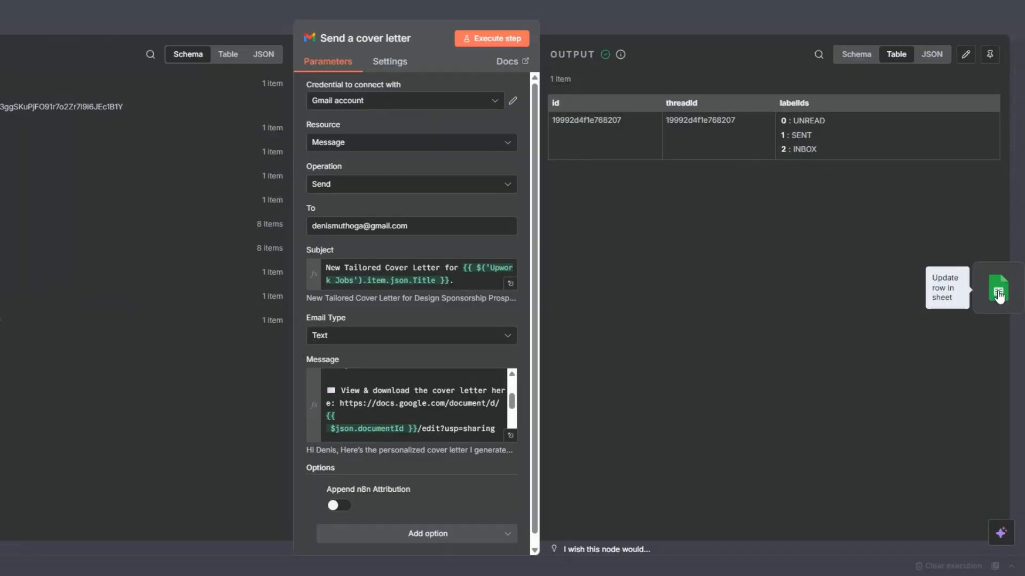
pyautogui.click(996, 291)
# Paste the copied Google Docs link as an expression for the Cover Letter URL column and remove its line break.
pyautogui.scroll(-10, 441, 296)
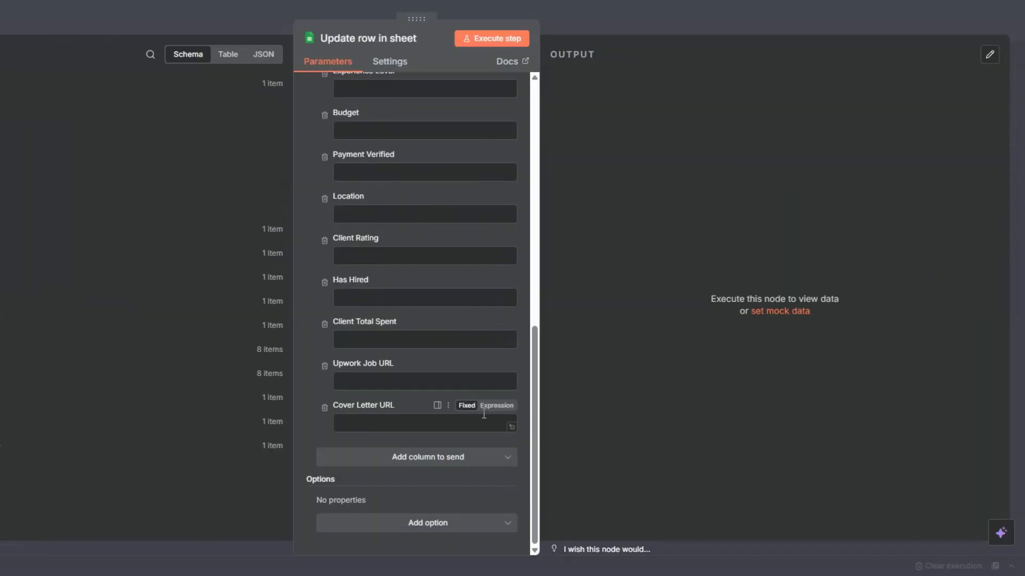
pyautogui.click(496, 406)
pyautogui.click(511, 425)
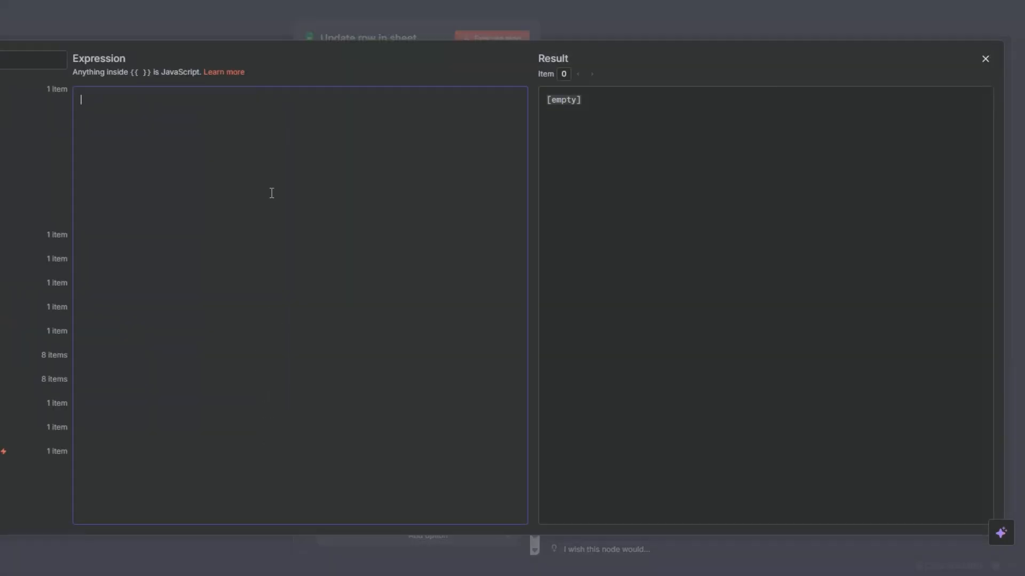
pyautogui.hotkey('ctrl', 'v')
pyautogui.click(85, 111)
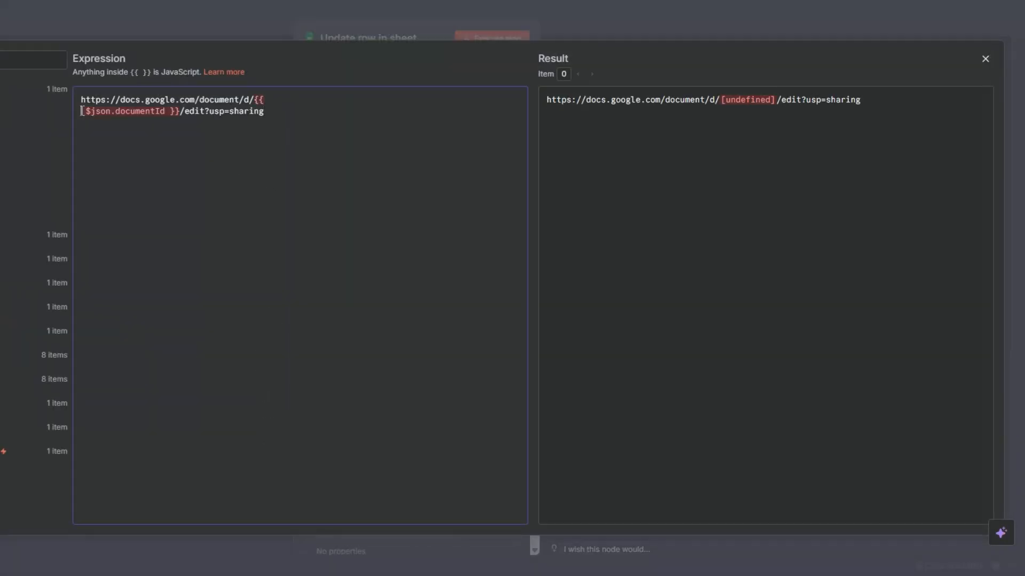
pyautogui.press('BackSpace')
# Replace {{ $json.documentId }} in the Cover Letter URL link with the documentId field of the Update a cover letter document node.
pyautogui.moveTo(254, 99); pyautogui.dragTo(363, 102)
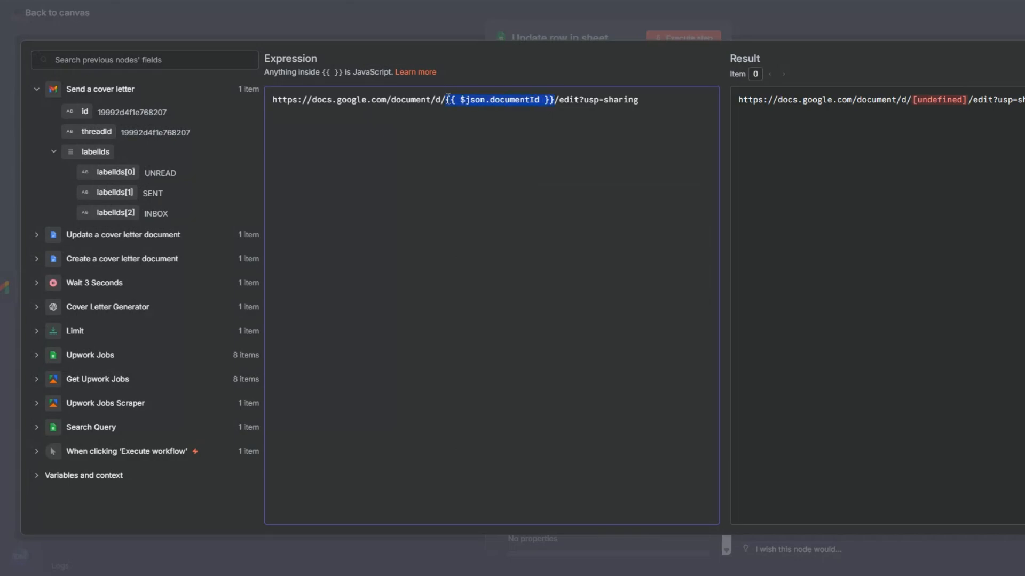
pyautogui.press('BackSpace')
pyautogui.click(36, 235)
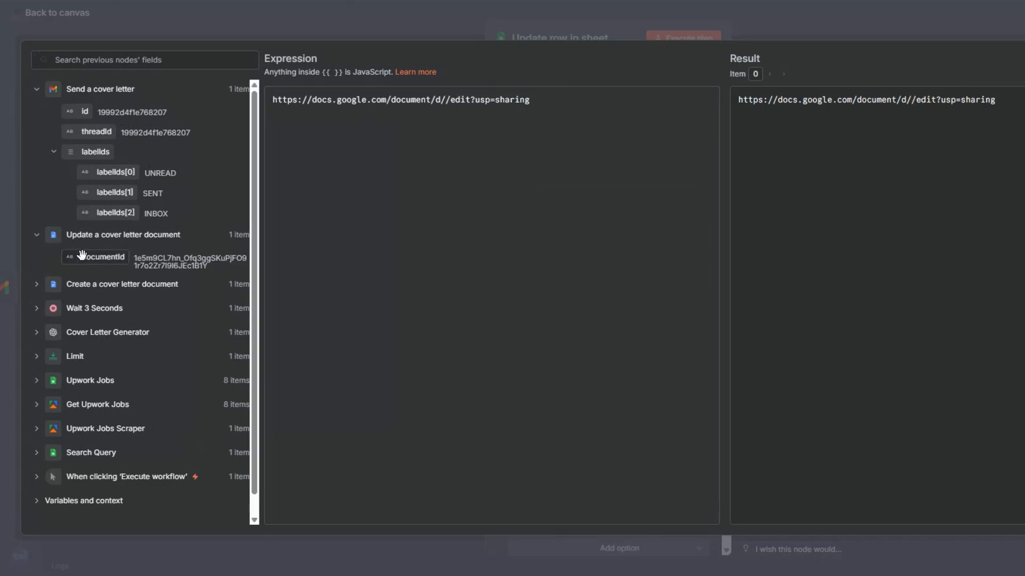
pyautogui.moveTo(101, 257); pyautogui.dragTo(445, 101)
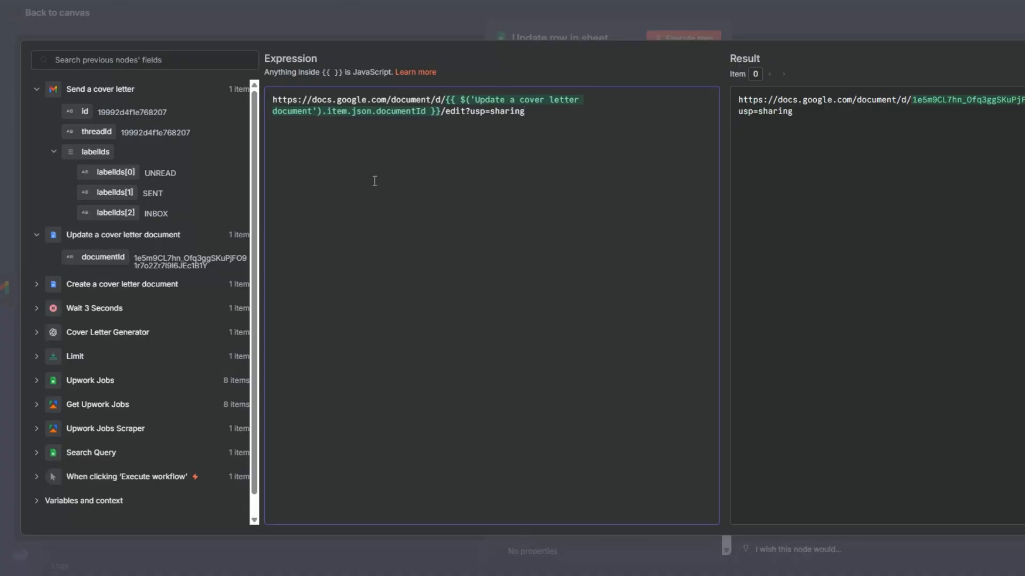
pyautogui.click(2, 169)
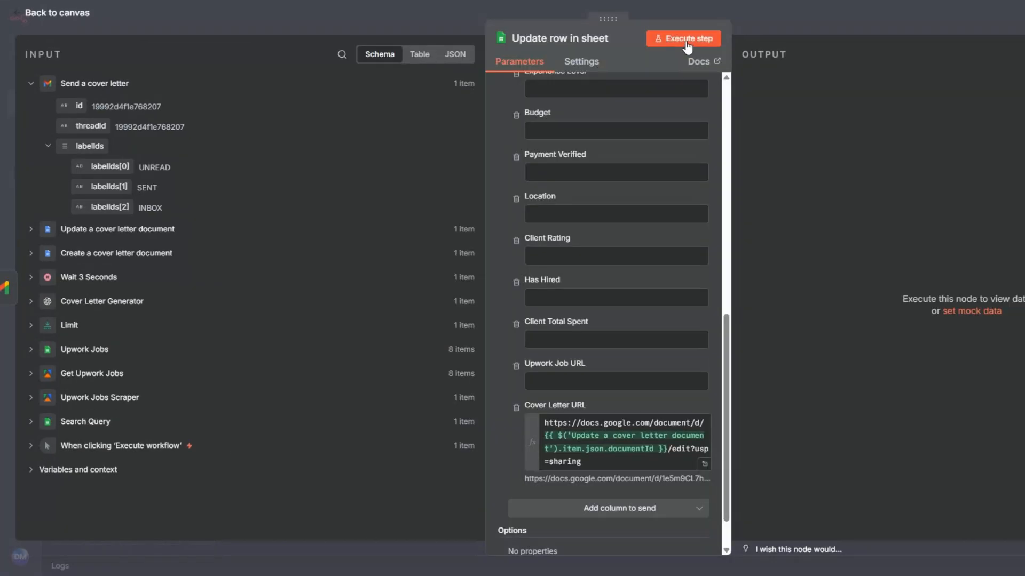
# Execute the Update row in sheet node and widen the Cover Letter URL column in Google Sheets to fit the full link.
pyautogui.click(686, 40)
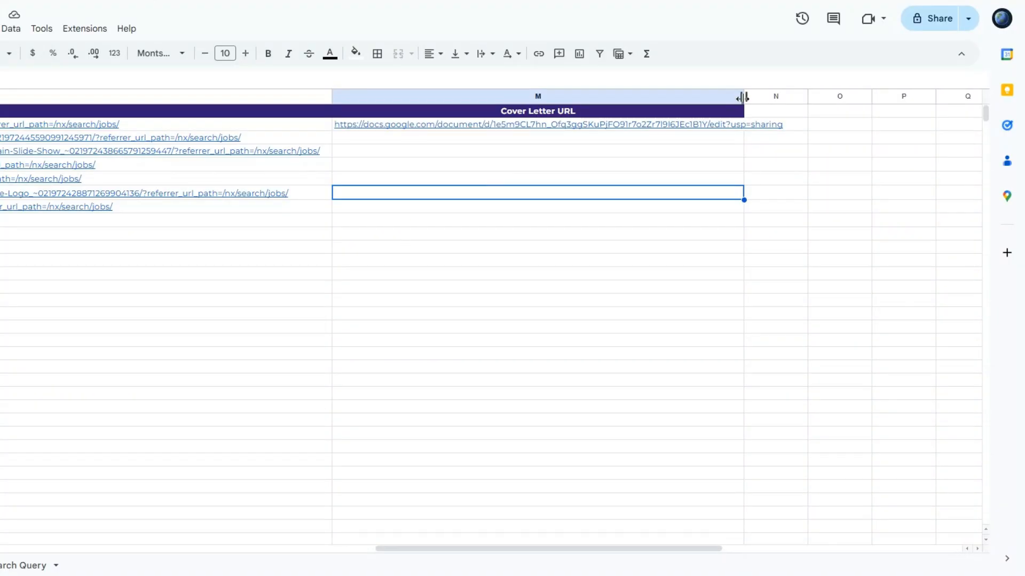
pyautogui.moveTo(743, 97); pyautogui.dragTo(837, 97)
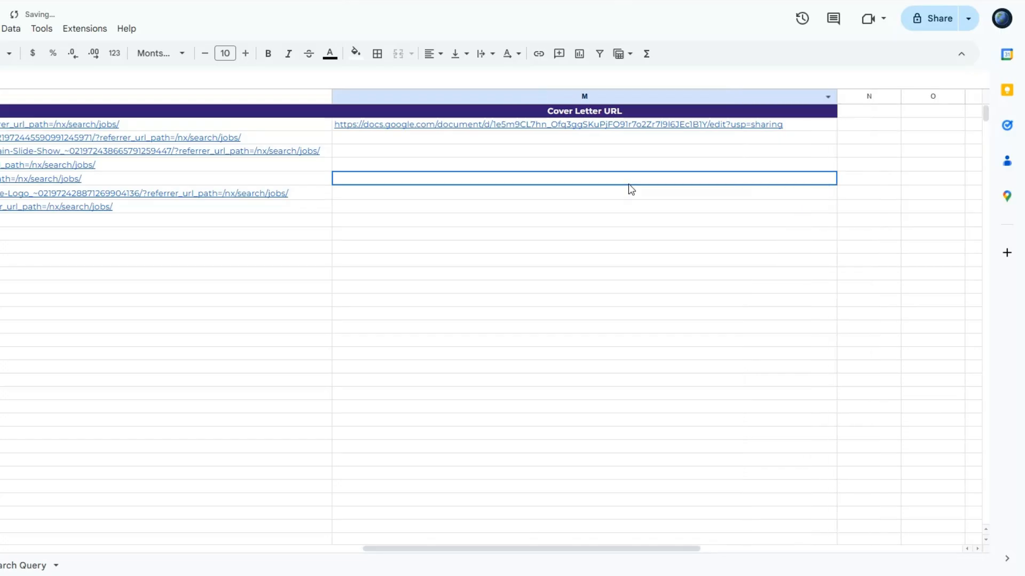
pyautogui.click(576, 130)
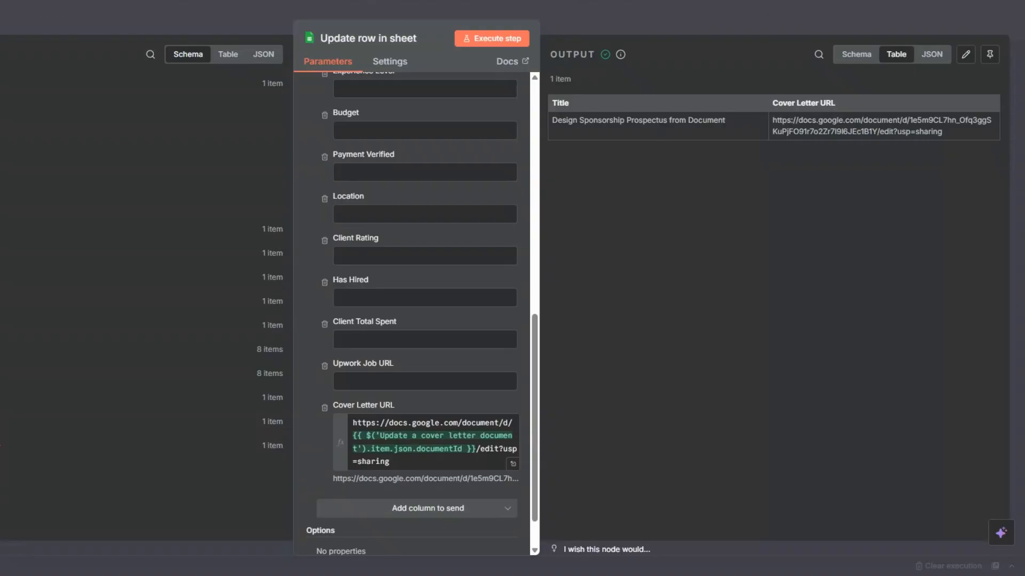
# Return to the n8n canvas and rename the Update row in sheet node as "Cover Letter".
pyautogui.press('Escape')
pyautogui.click(845, 326)
pyautogui.click(799, 301)
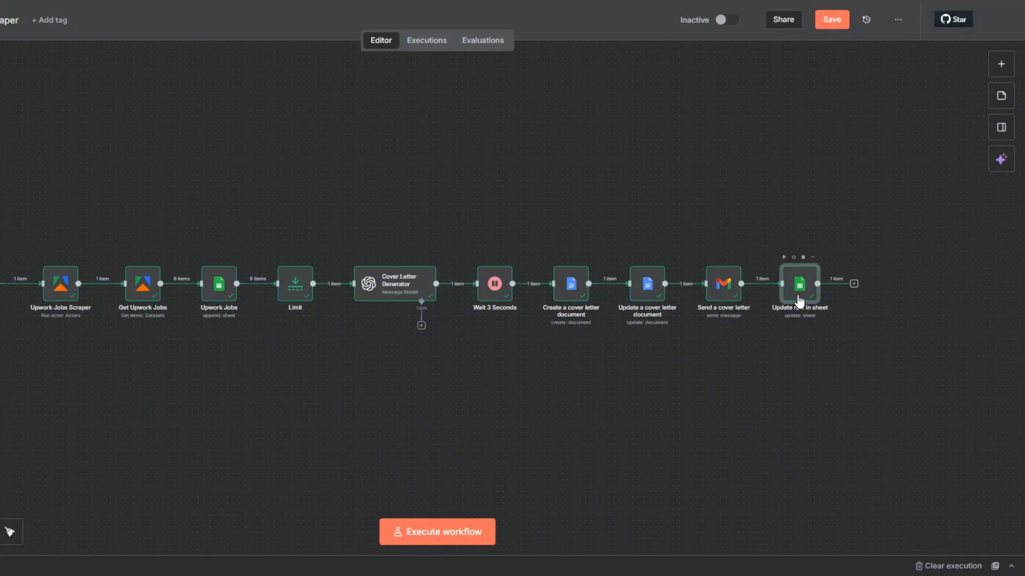
pyautogui.press('F2')
pyautogui.write('Cover Letter')
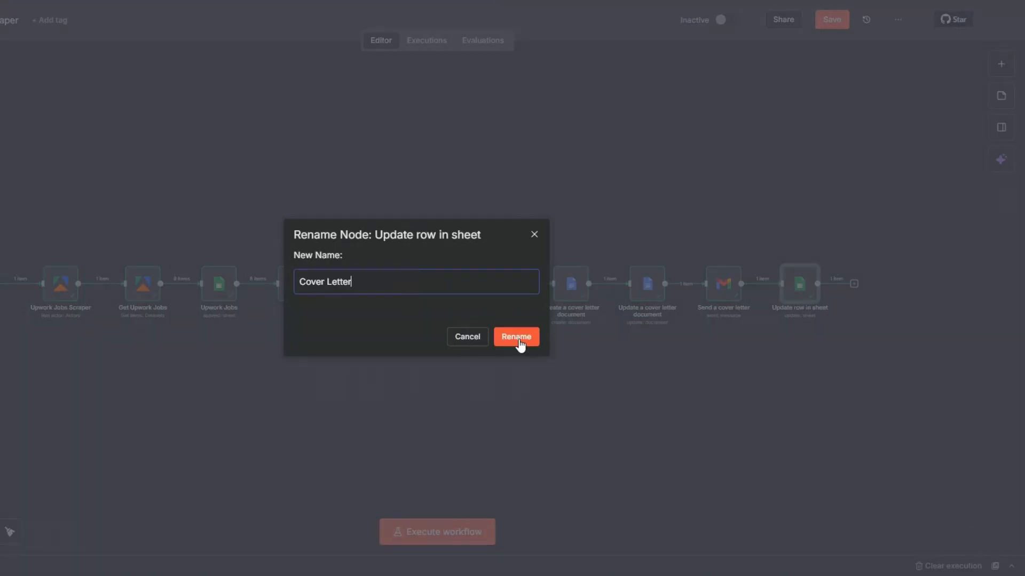
pyautogui.click(516, 337)
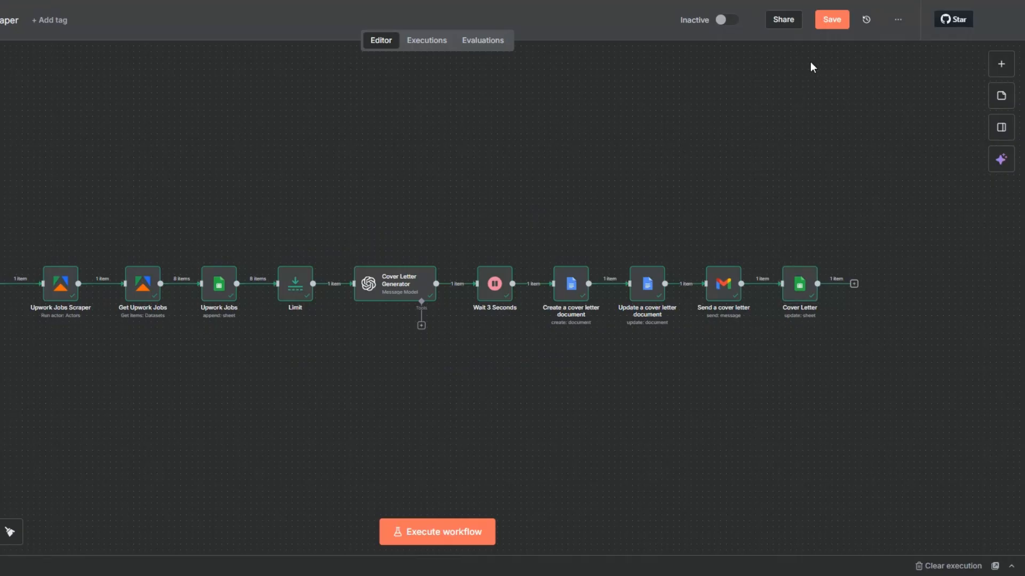
# Save the workflow with the renamed Cover Letter node.
pyautogui.click(829, 20)
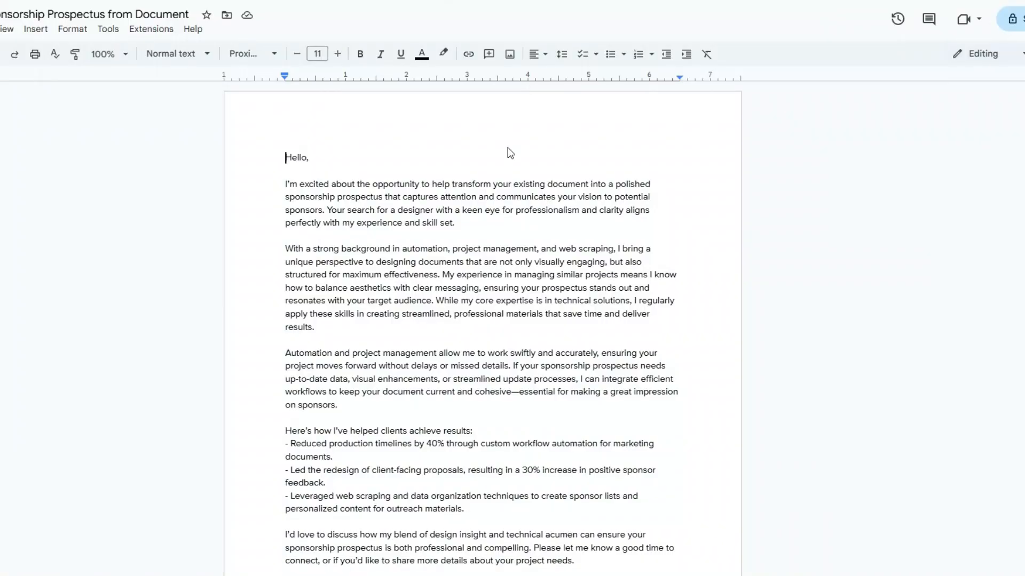
# Switch to Google Docs and read the generated cover letter from the greeting to the sign-off.
pyautogui.scroll(-5, 508, 147)
pyautogui.scroll(5, 509, 148)
pyautogui.moveTo(286, 158); pyautogui.dragTo(525, 422)
pyautogui.scroll(-4, 462, 247)
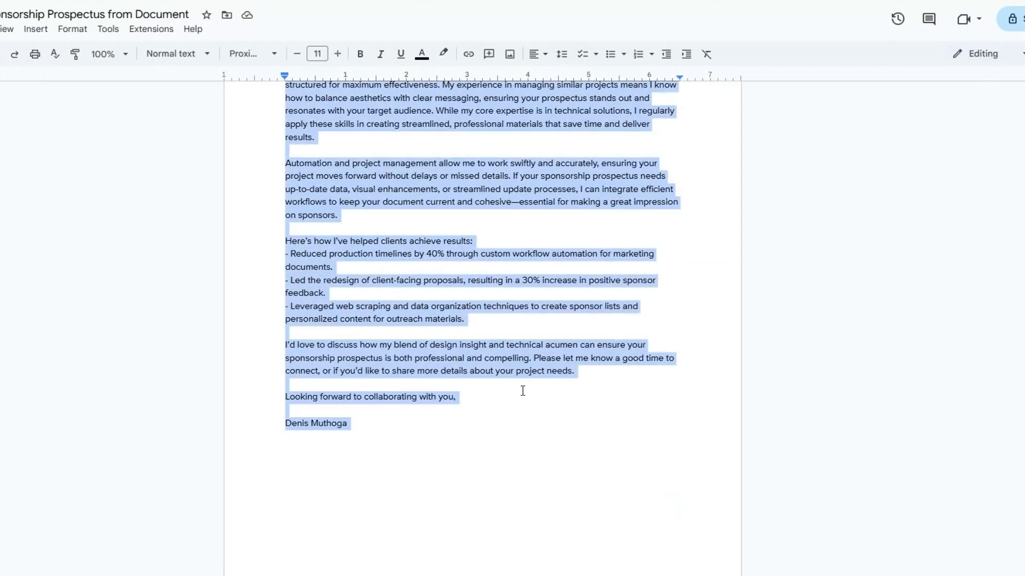
pyautogui.click(522, 390)
pyautogui.scroll(4, 522, 391)
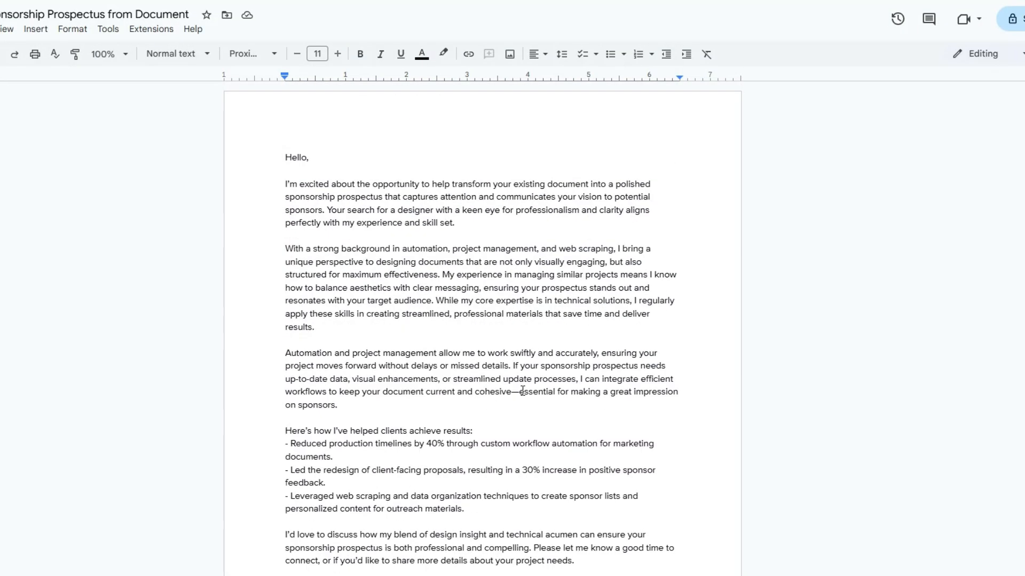
pyautogui.scroll(-3, 461, 307)
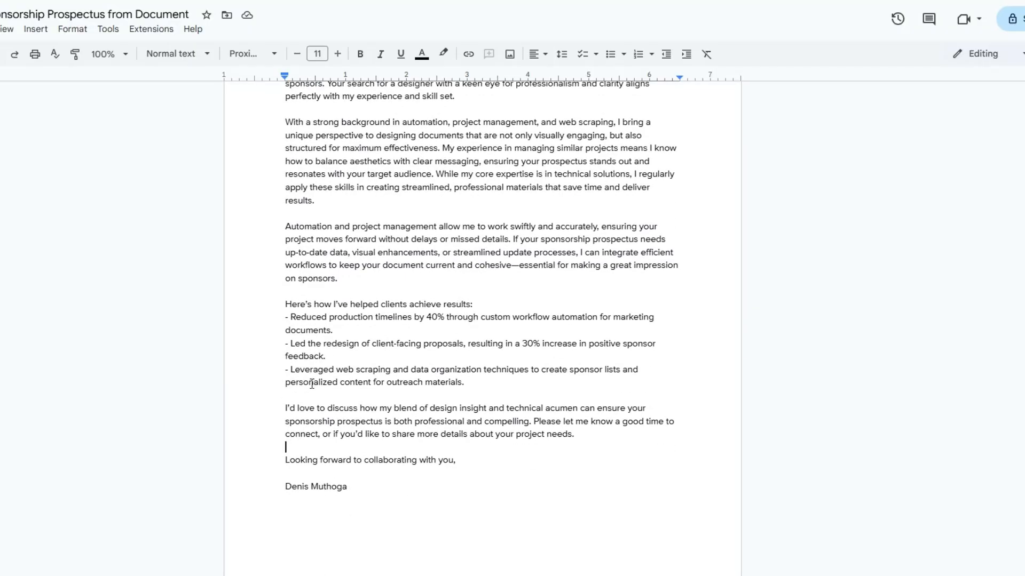
pyautogui.scroll(3, 312, 383)
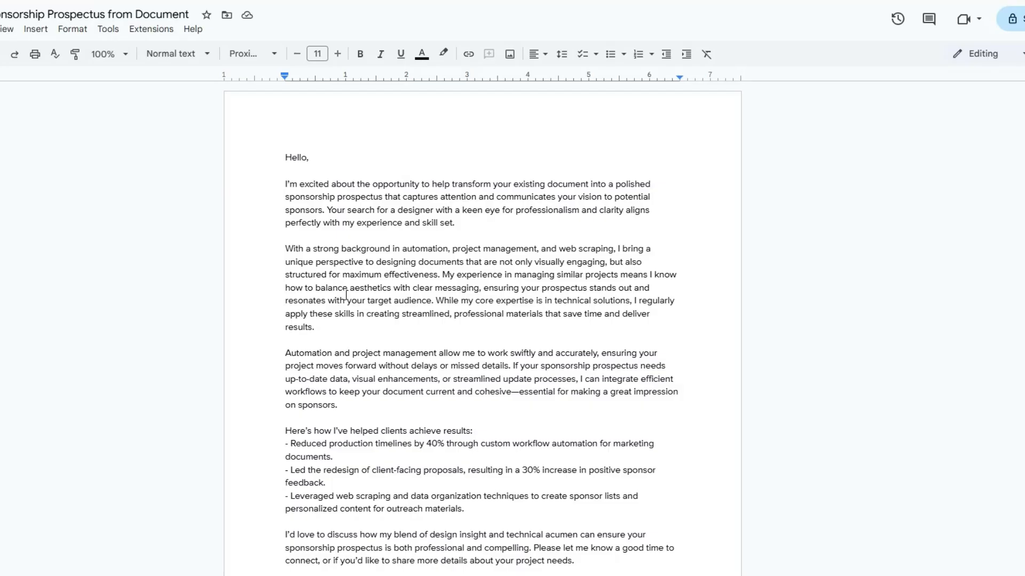
pyautogui.scroll(-5, 346, 295)
pyautogui.scroll(4, 347, 295)
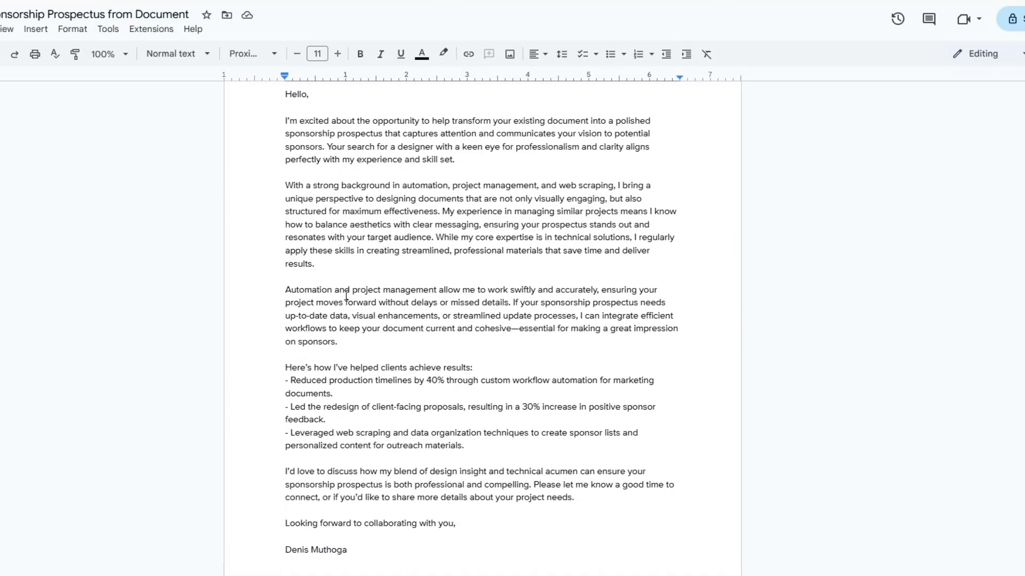
pyautogui.scroll(2, 346, 295)
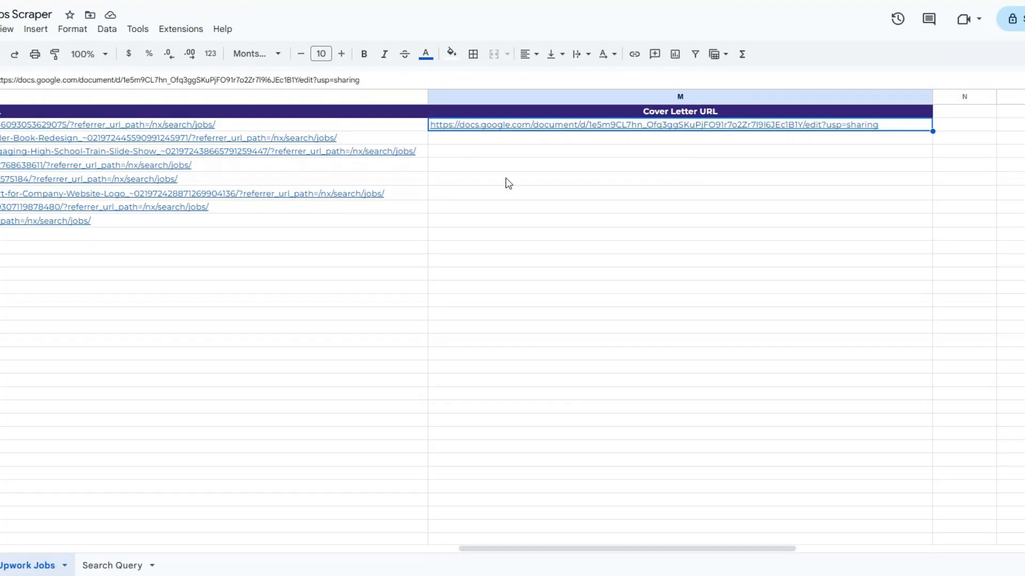
pyautogui.click(507, 178)
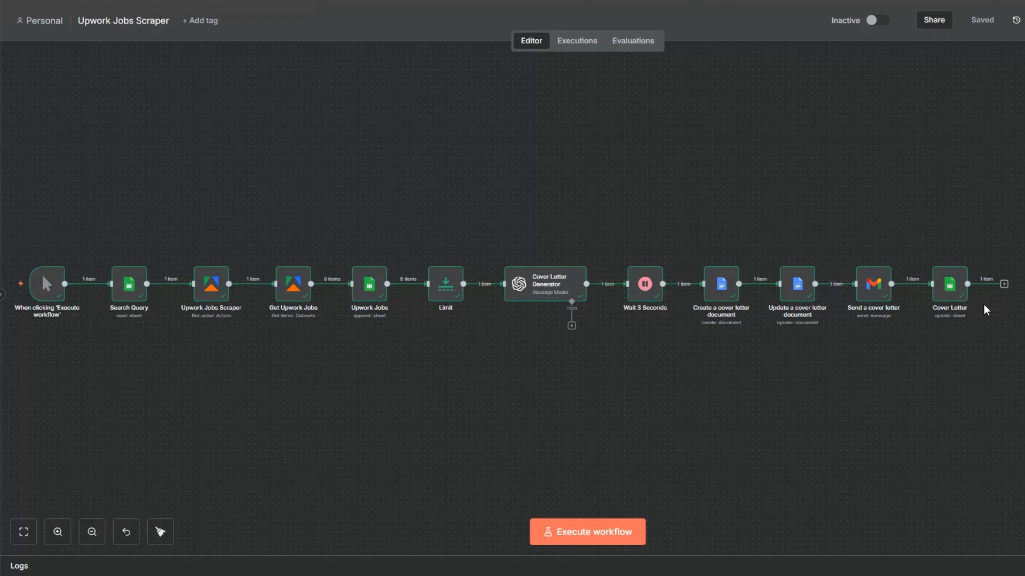
# Return to n8n, add a "No Operation, do nothing" node after the Cover Letter node and execute it.
pyautogui.click(1004, 284)
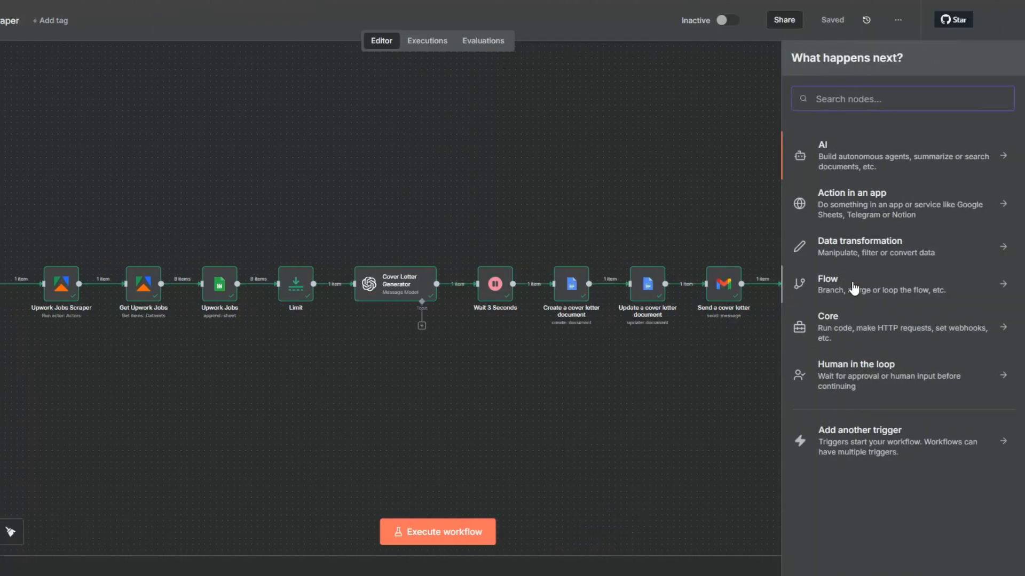
pyautogui.write('do no')
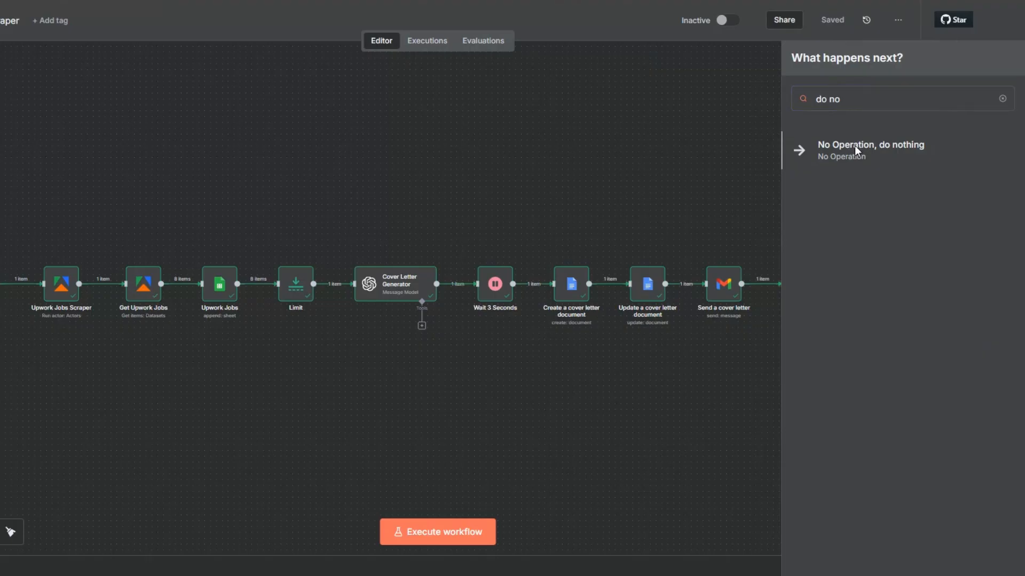
pyautogui.click(855, 147)
pyautogui.press('Escape')
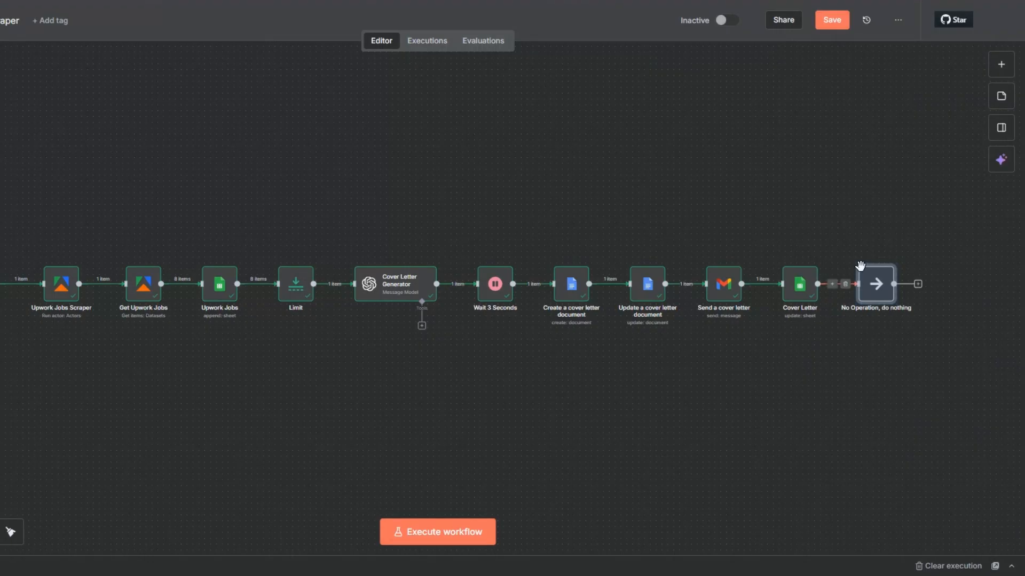
pyautogui.click(860, 259)
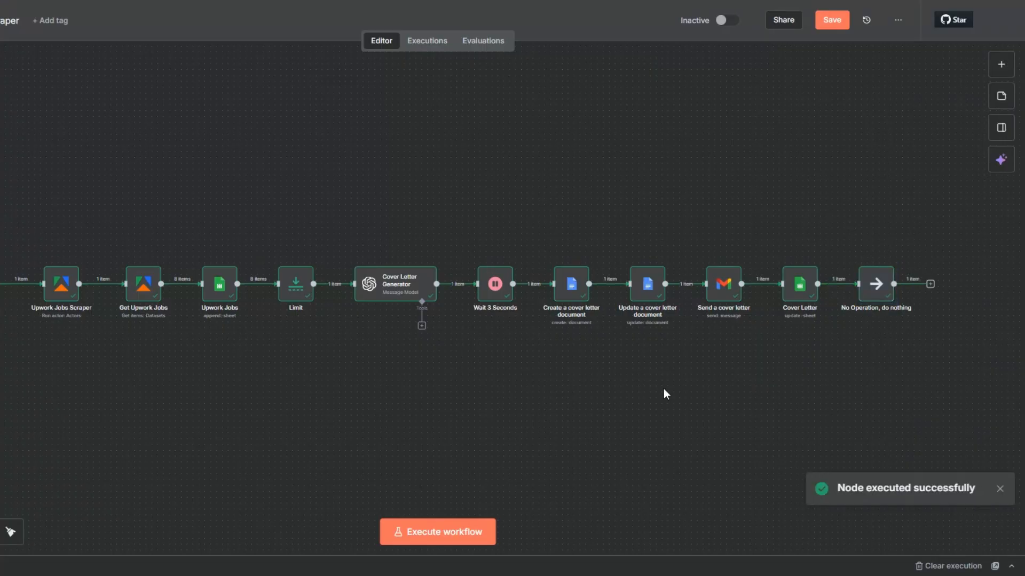
# Tidy up the workflow layout and save the workflow.
pyautogui.click(11, 532)
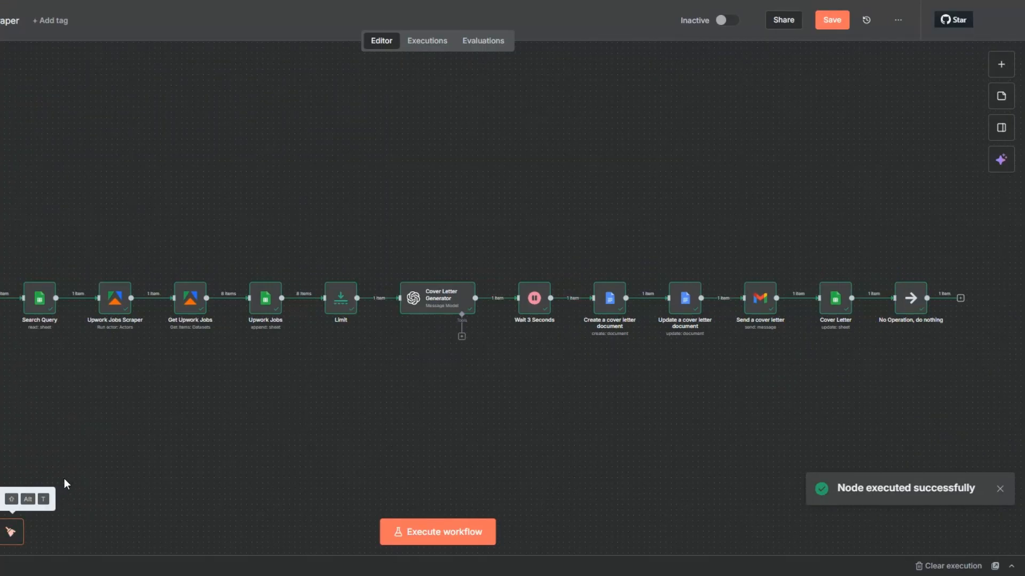
pyautogui.hotkey('ctrl', 's')
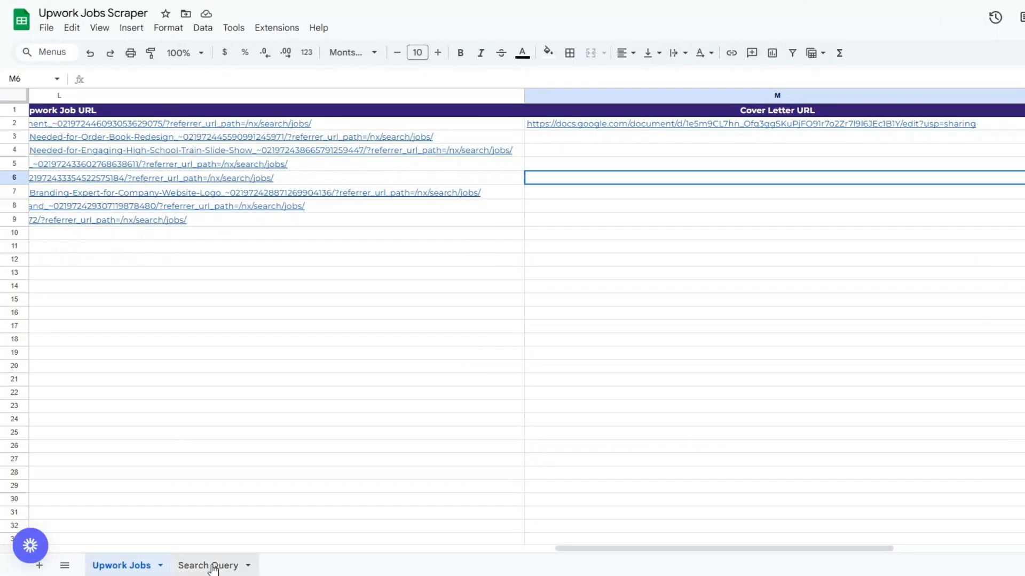
# In Google Sheets, review the Search Query sheet and the scraped columns from Title to Upwork Job URL in the Upwork Jobs sheet.
pyautogui.click(212, 567)
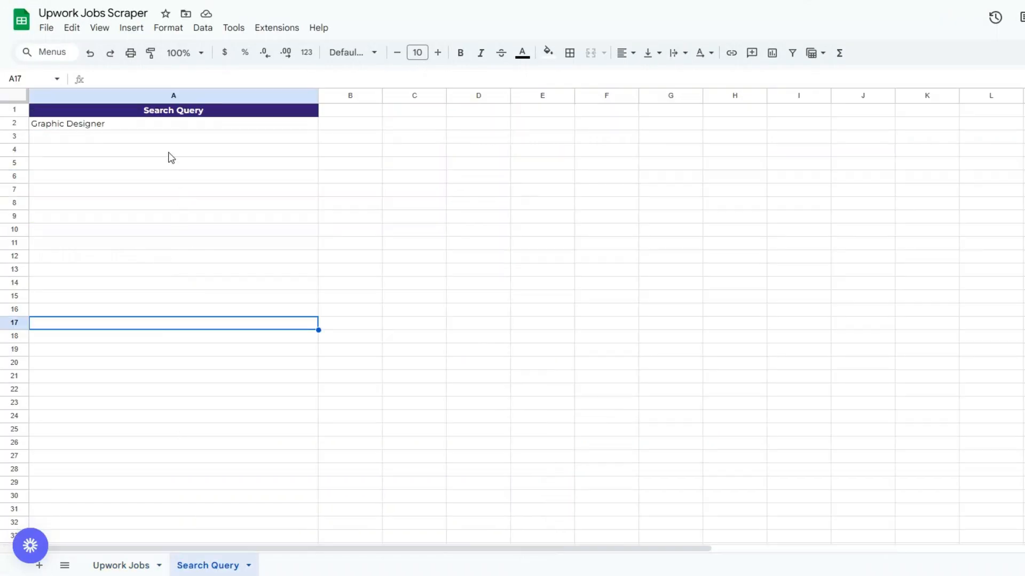
pyautogui.click(168, 127)
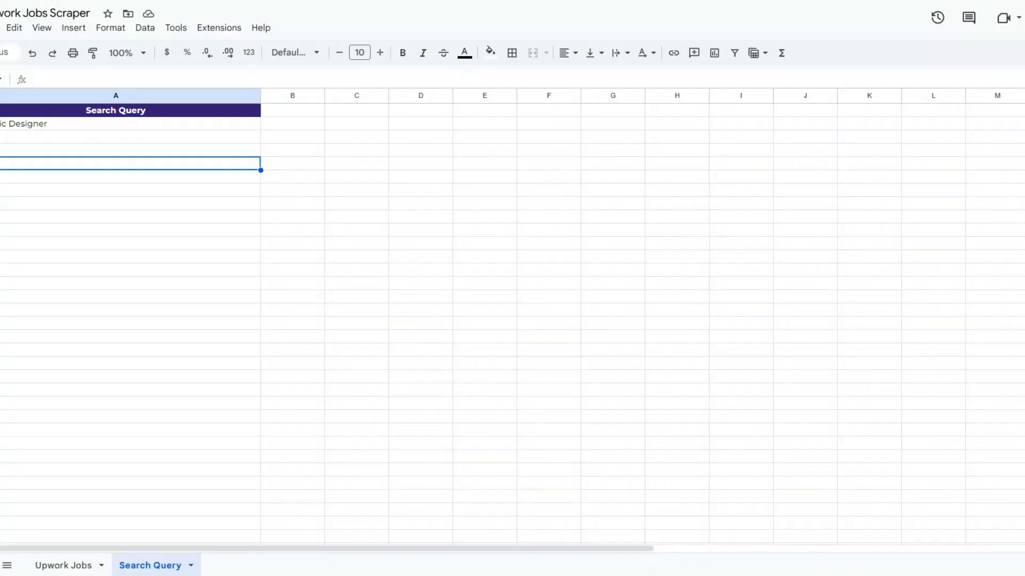
pyautogui.click(65, 563)
pyautogui.click(168, 353)
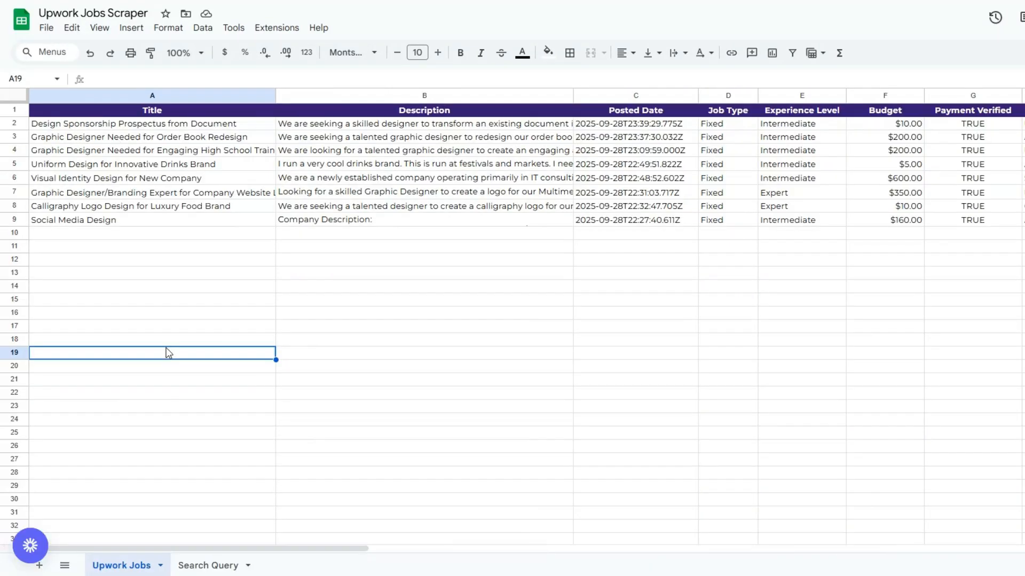
pyautogui.click(166, 260)
pyautogui.click(435, 265)
pyautogui.click(682, 263)
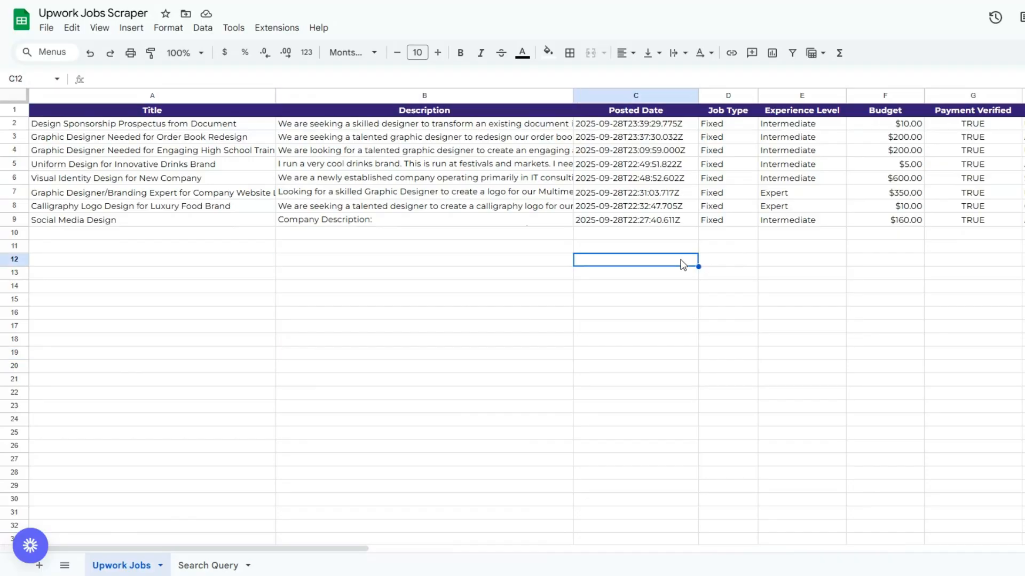
pyautogui.click(726, 260)
pyautogui.click(805, 260)
pyautogui.press('Right')
pyautogui.press('Right')
pyautogui.press('Right')
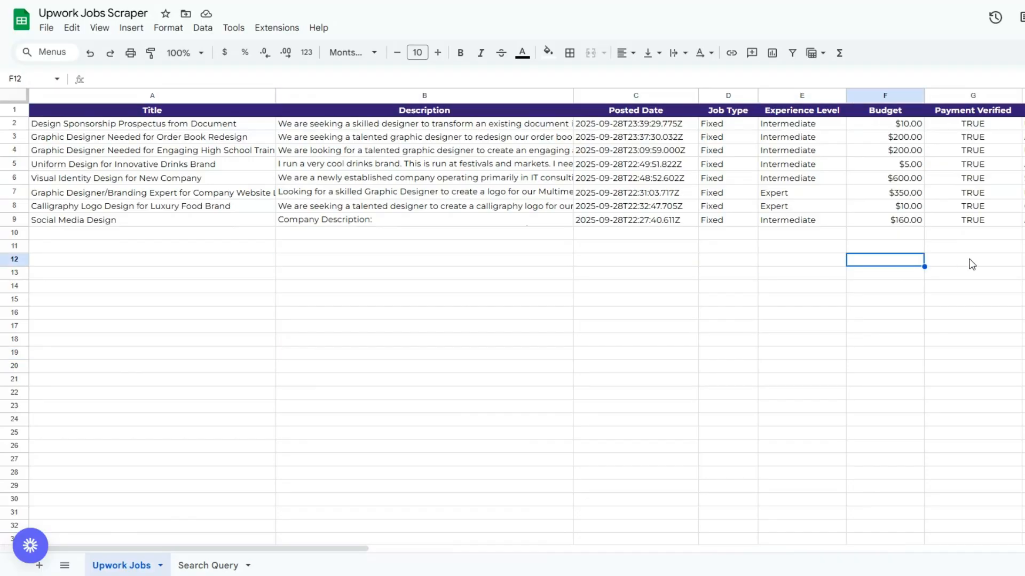
pyautogui.moveTo(76, 549); pyautogui.dragTo(78, 548)
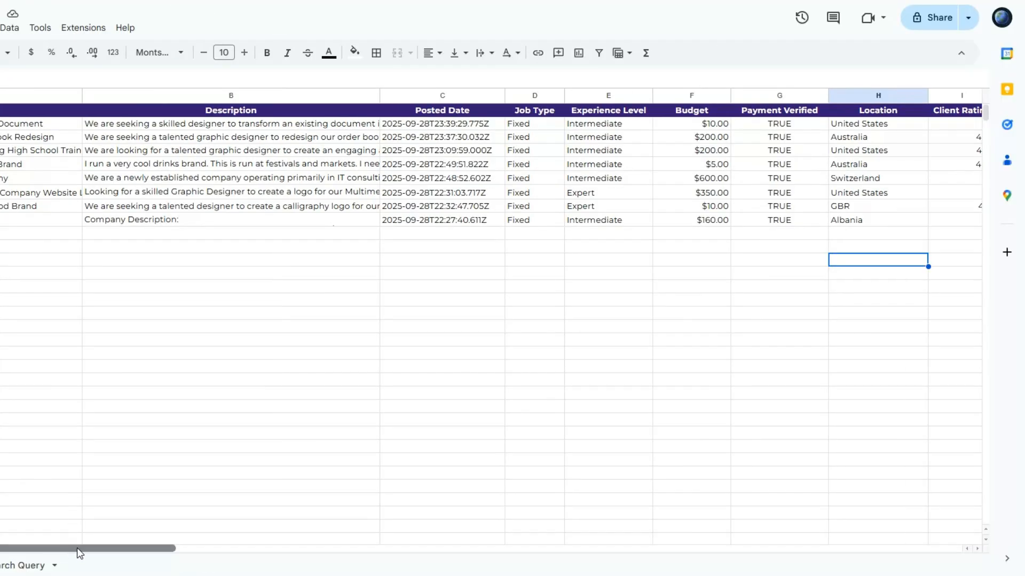
pyautogui.moveTo(78, 548); pyautogui.dragTo(362, 549)
pyautogui.click(12, 234)
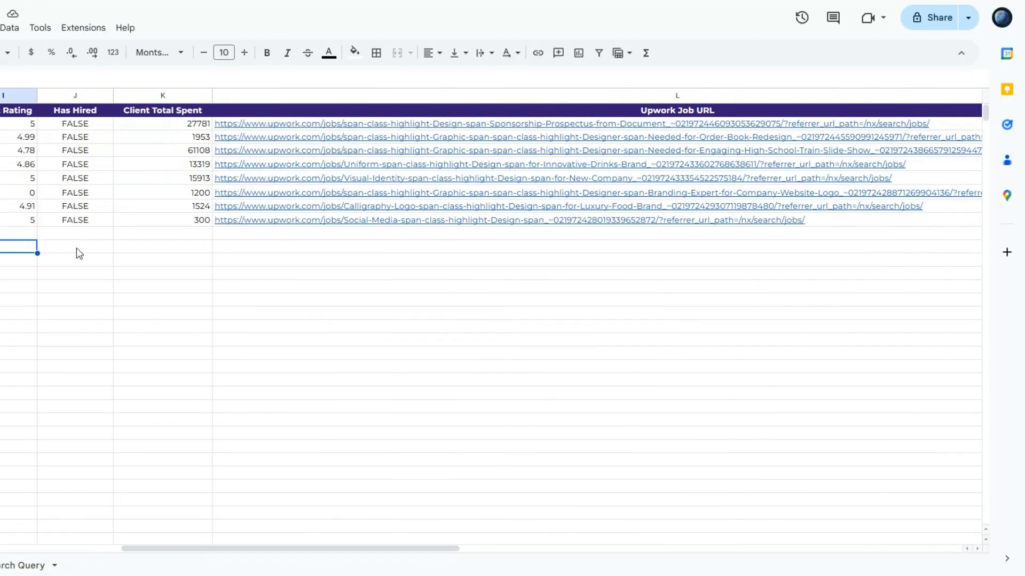
pyautogui.click(76, 248)
pyautogui.click(157, 249)
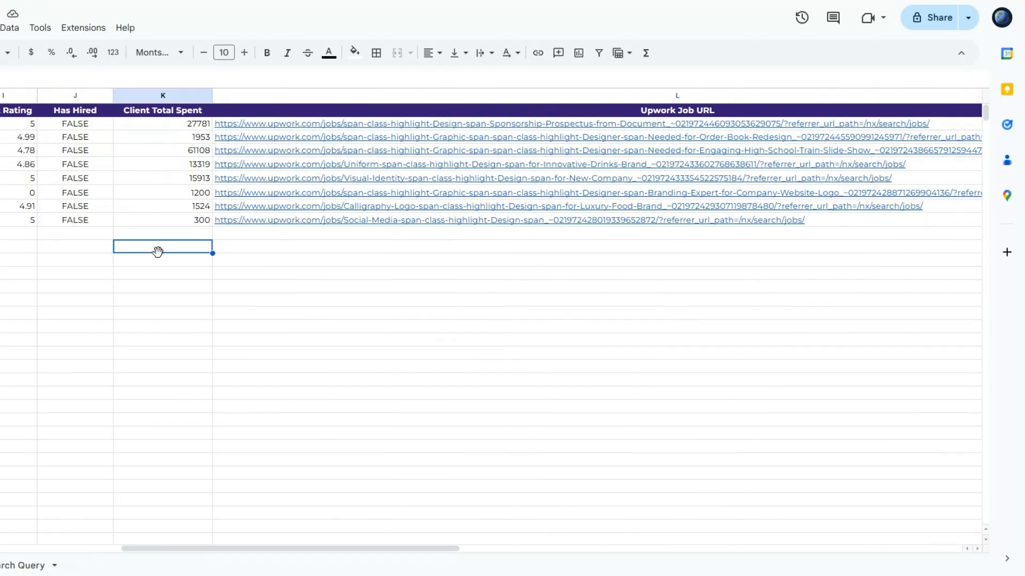
pyautogui.click(487, 260)
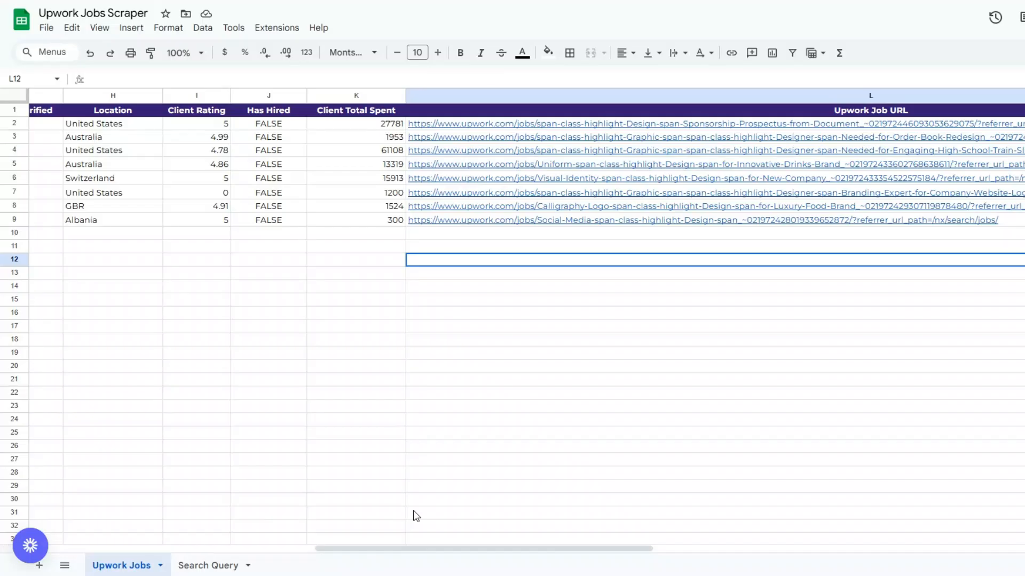
# Delete rows 2 to 23 from the Upwork Jobs sheet, keeping only the header row.
pyautogui.moveTo(412, 549); pyautogui.dragTo(101, 550)
pyautogui.click(88, 128)
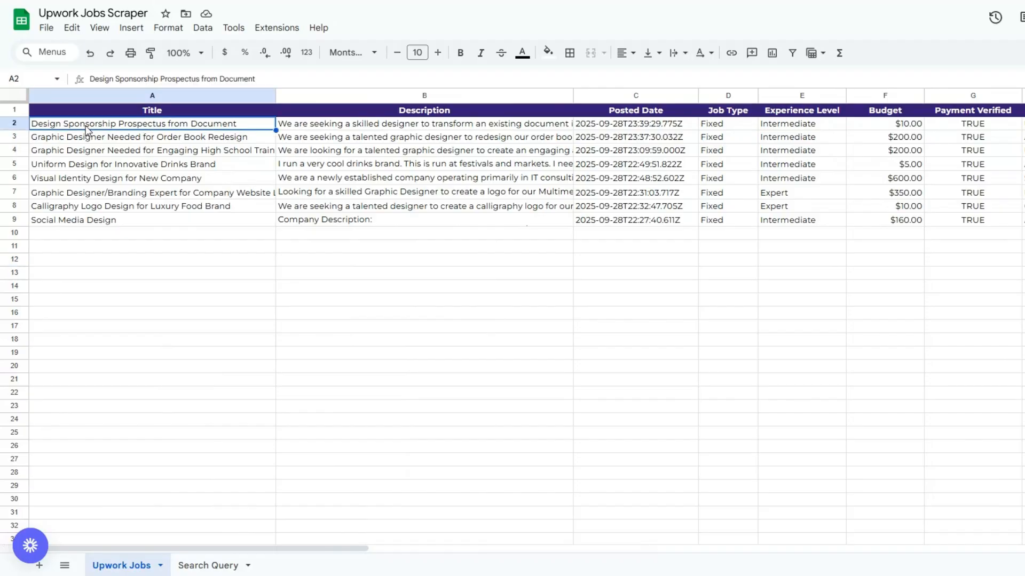
pyautogui.keyDown('shift'); pyautogui.click(1022, 406); pyautogui.keyUp('shift')
pyautogui.rightClick(592, 366)
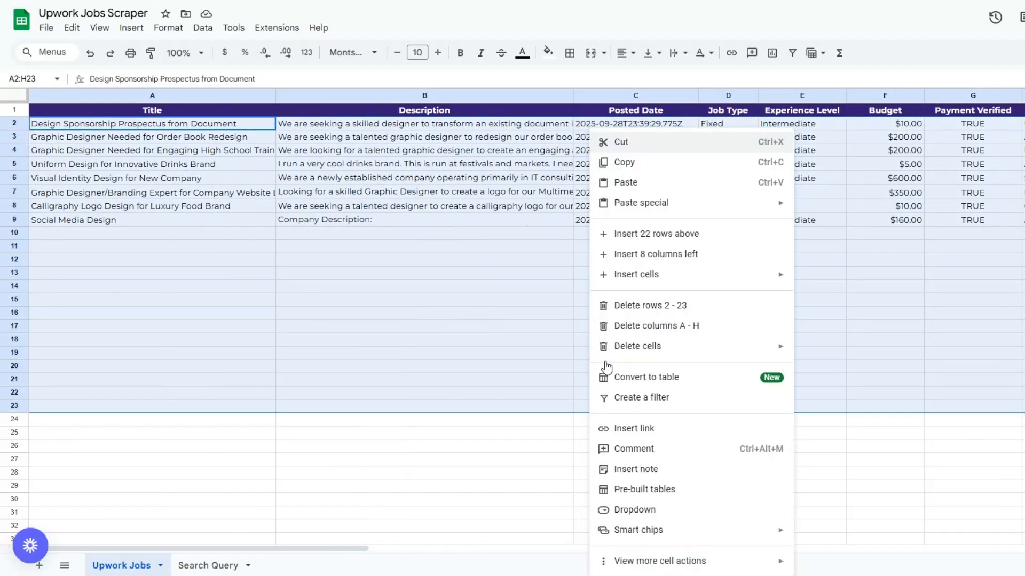
pyautogui.click(641, 306)
pyautogui.click(506, 291)
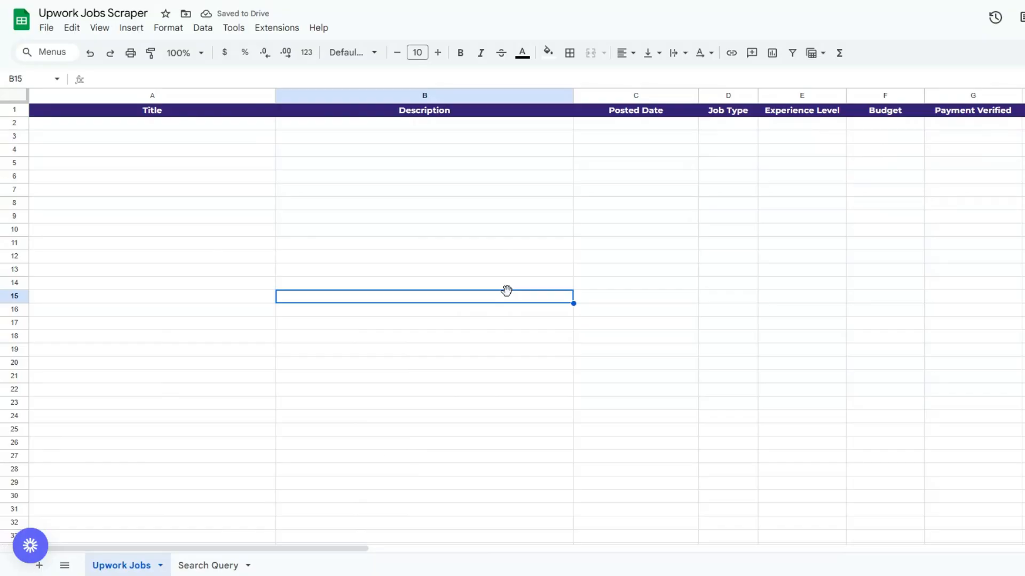
# Replace the search query in cell A2 of the Search Query sheet with "Web development".
pyautogui.click(205, 565)
pyautogui.click(84, 138)
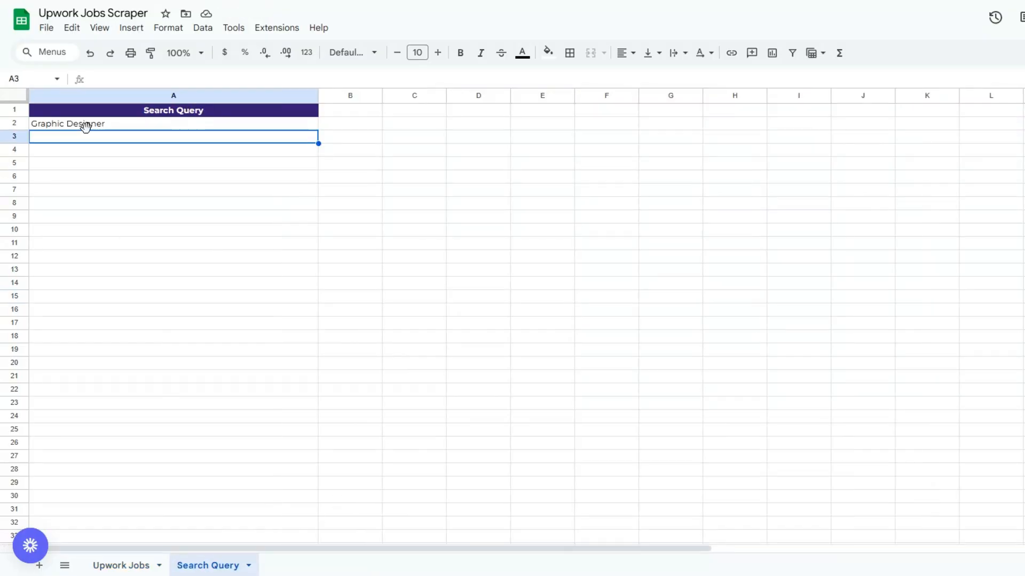
pyautogui.doubleClick(87, 127)
pyautogui.moveTo(107, 125); pyautogui.dragTo(32, 129)
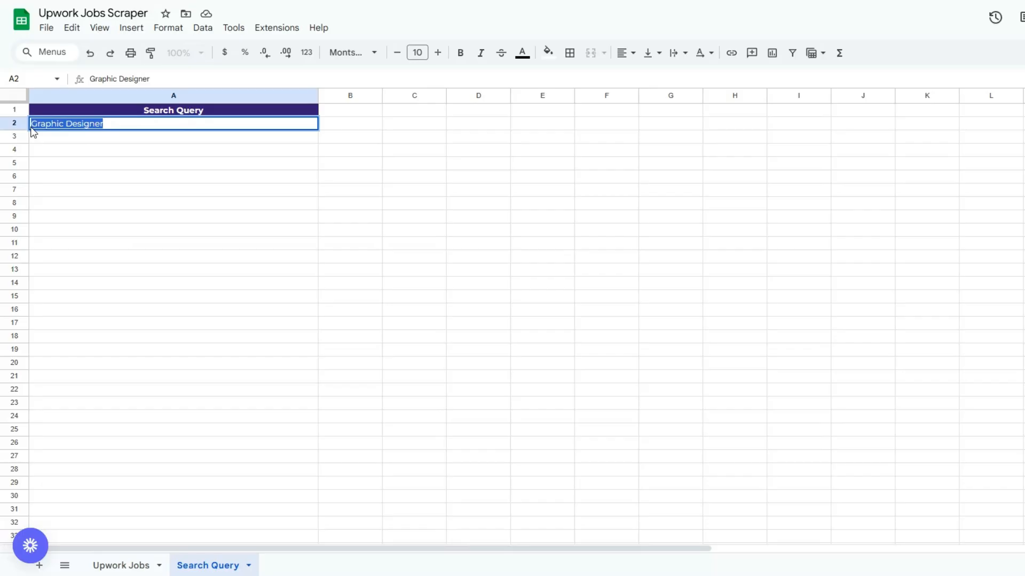
pyautogui.write('Web dev')
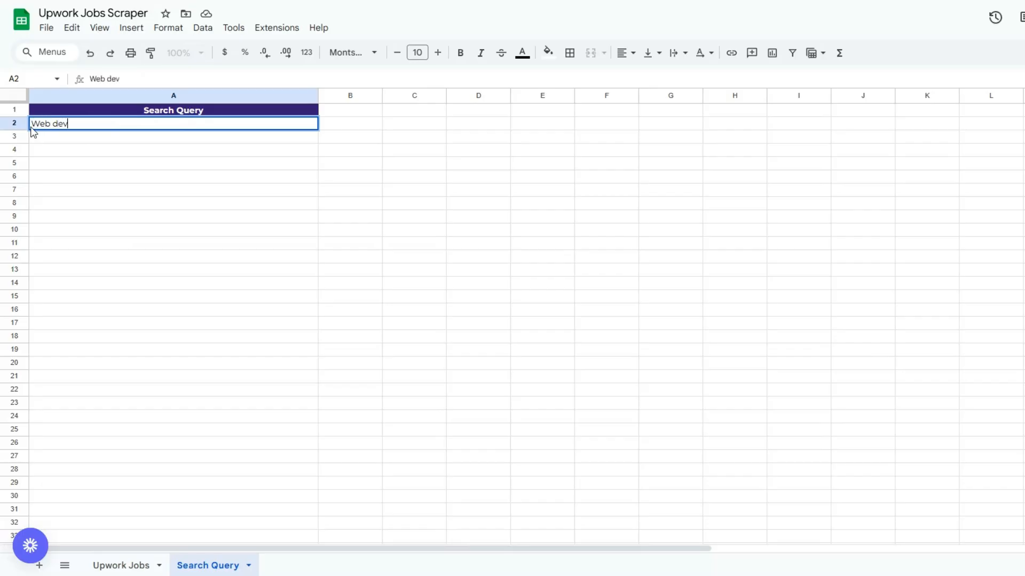
pyautogui.write('eloper')
pyautogui.click(147, 176)
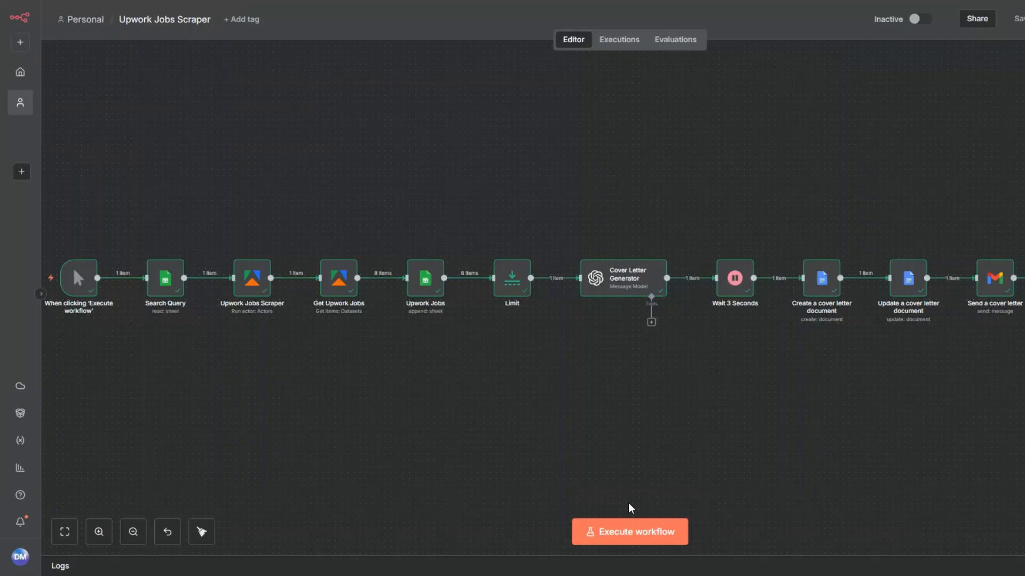
# Execute the whole workflow in n8n and check the Search Query node against the query in Google Sheets.
pyautogui.click(533, 529)
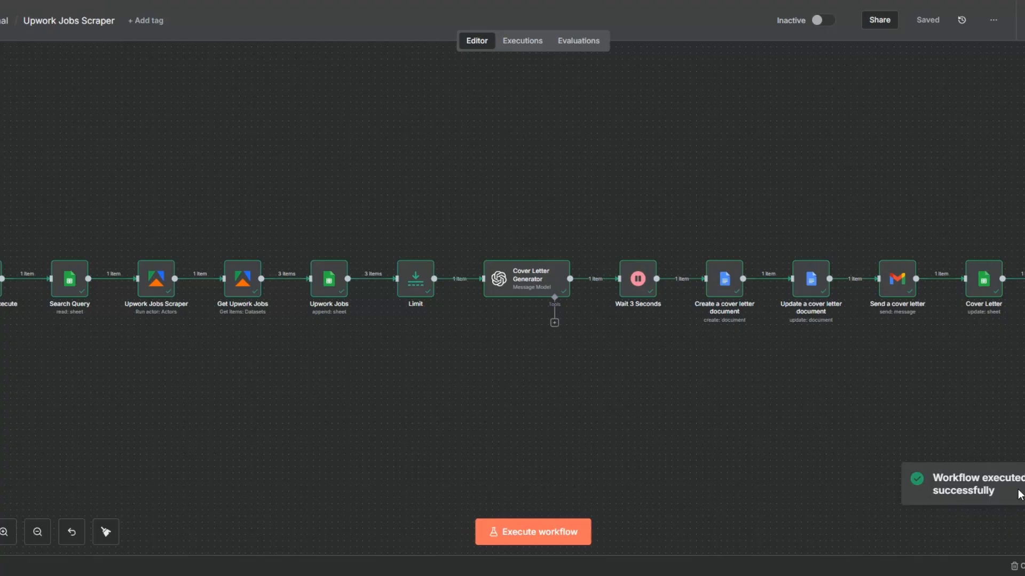
pyautogui.rightClick(67, 292)
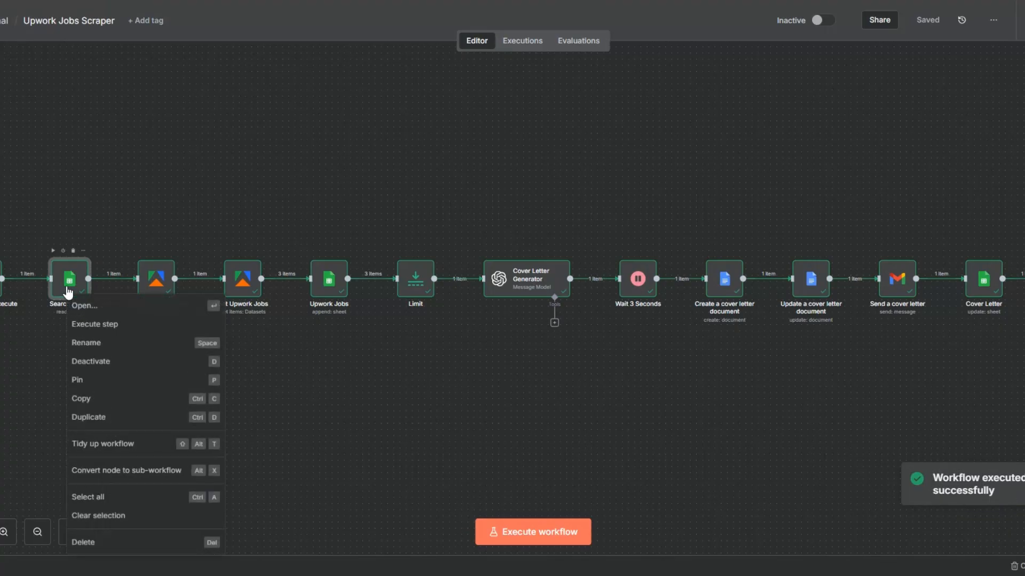
pyautogui.click(93, 310)
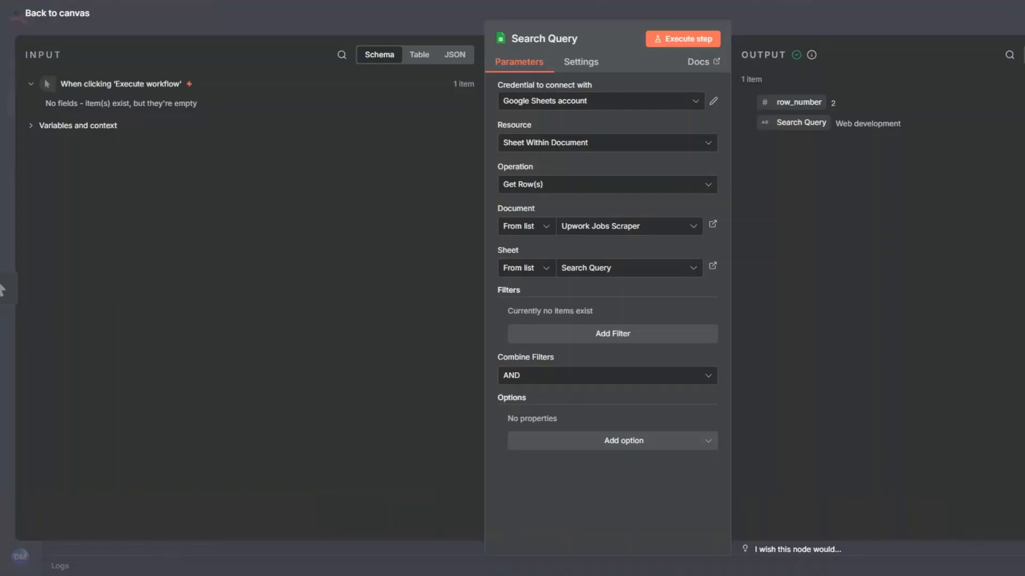
pyautogui.press('Escape')
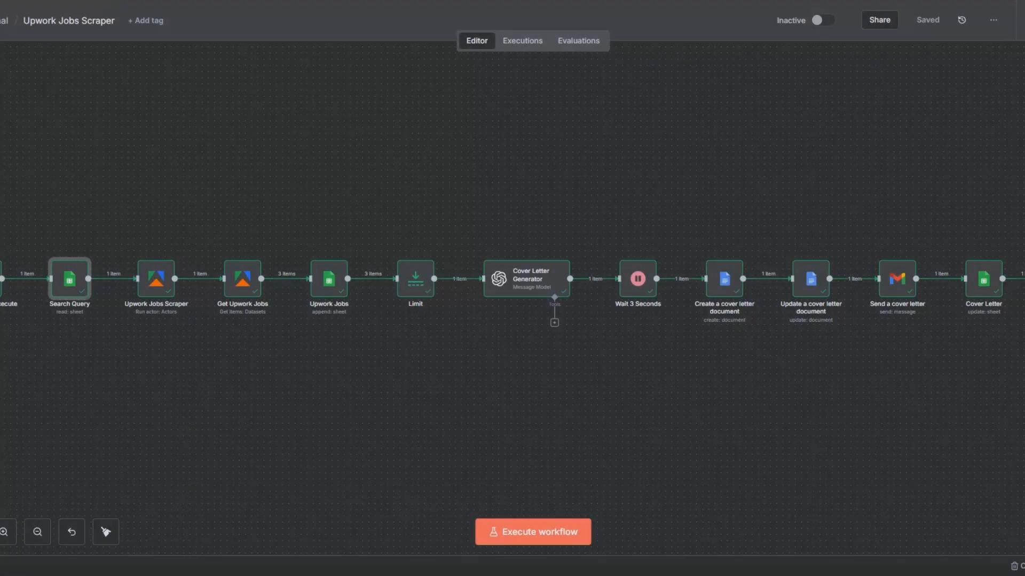
pyautogui.click(138, 353)
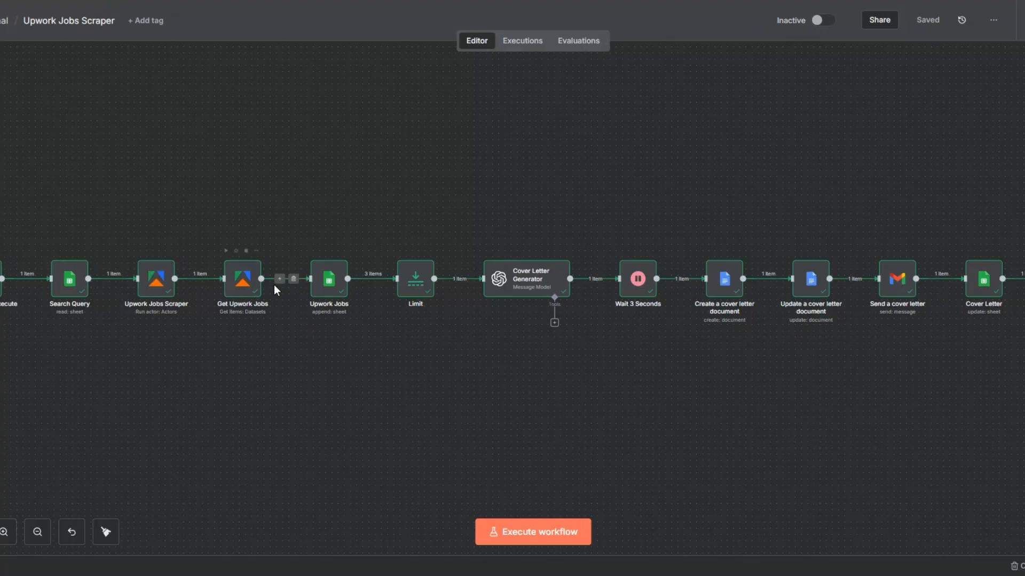
# Open the Get Upwork Jobs node and view its output as a table.
pyautogui.rightClick(244, 291)
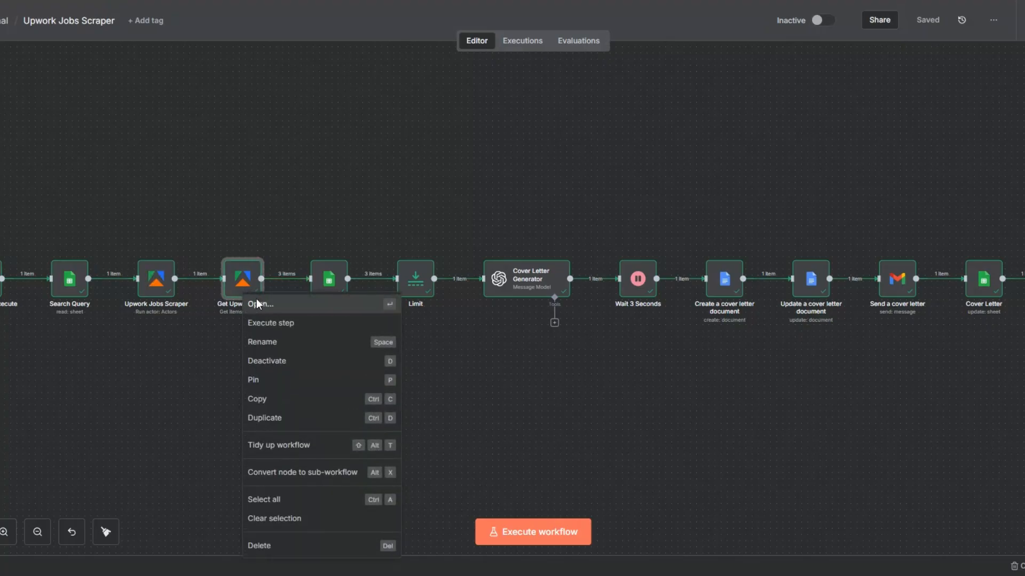
pyautogui.click(256, 302)
pyautogui.click(901, 55)
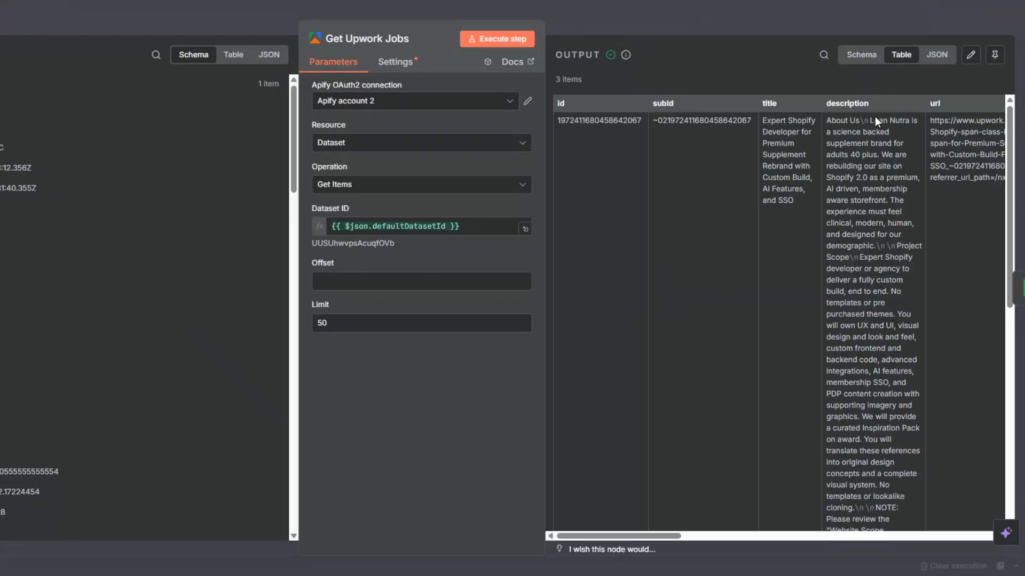
# Read through the remaining job items in the Get Upwork Jobs output and close the node.
pyautogui.scroll(-10, 737, 288)
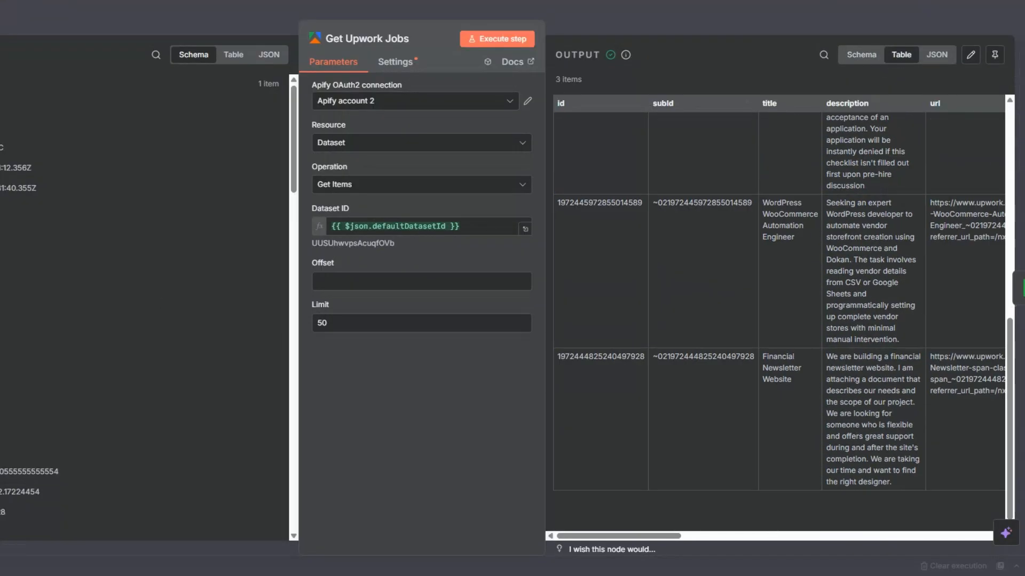
pyautogui.press('Escape')
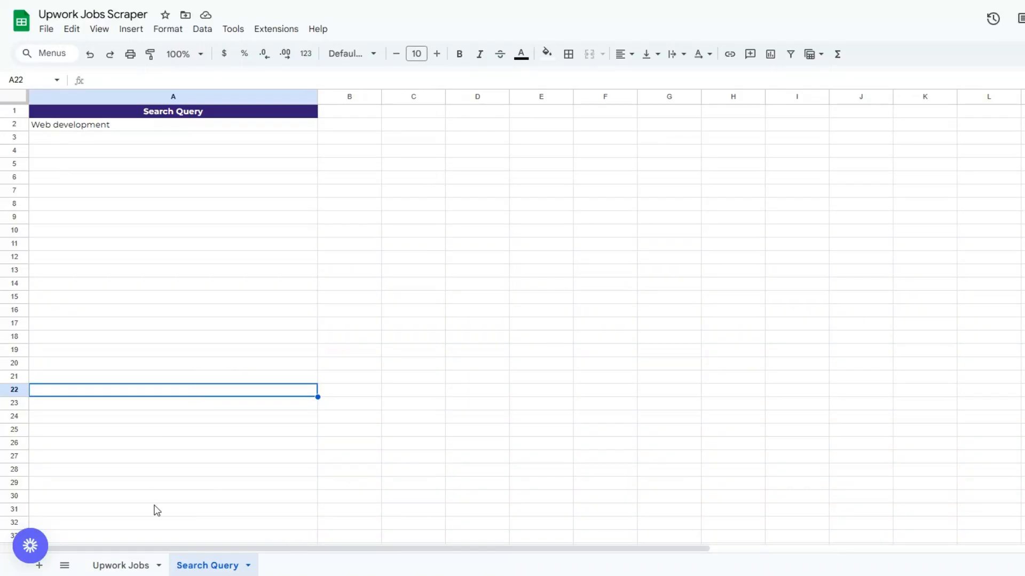
# Switch to the Upwork Jobs sheet in Google Sheets and examine the titles and descriptions of the scraped jobs.
pyautogui.click(123, 566)
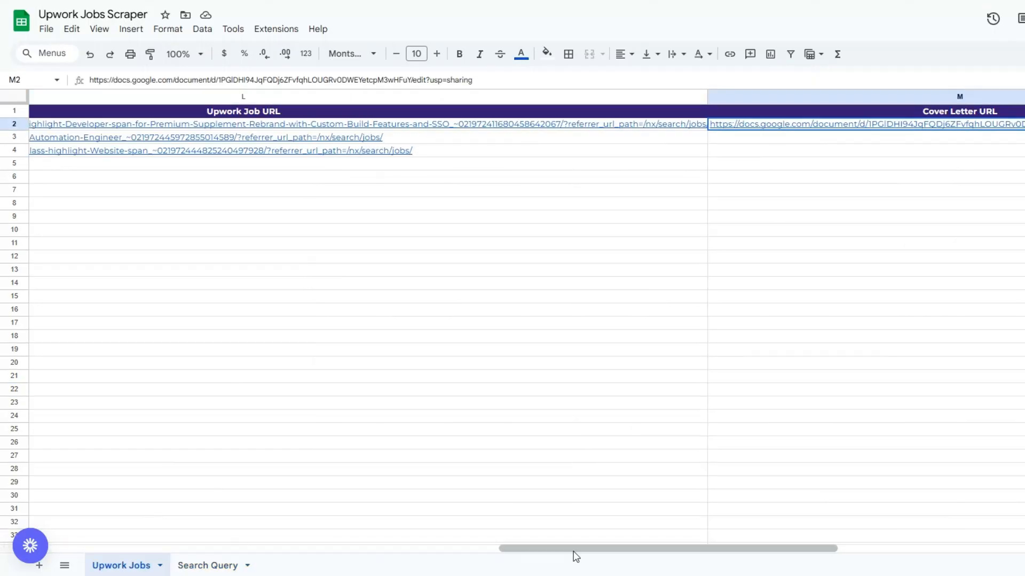
pyautogui.moveTo(573, 550); pyautogui.dragTo(108, 356)
pyautogui.click(108, 353)
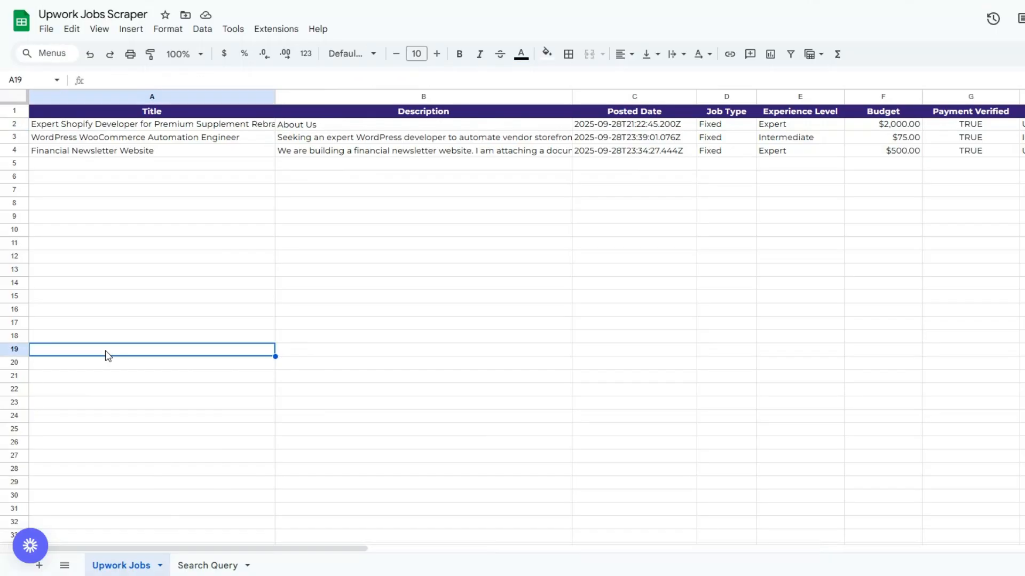
pyautogui.click(161, 125)
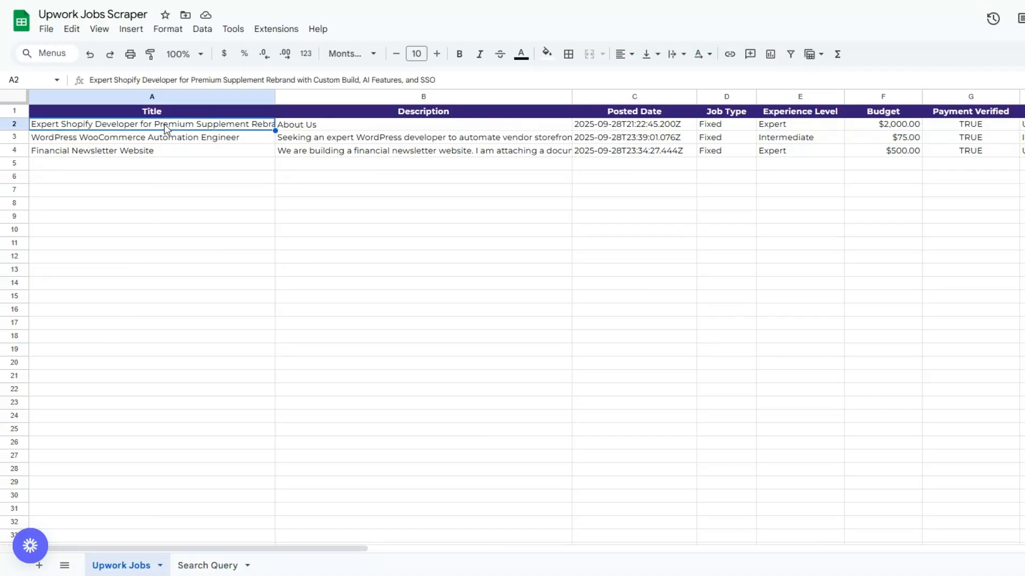
pyautogui.doubleClick(327, 126)
pyautogui.click(279, 274)
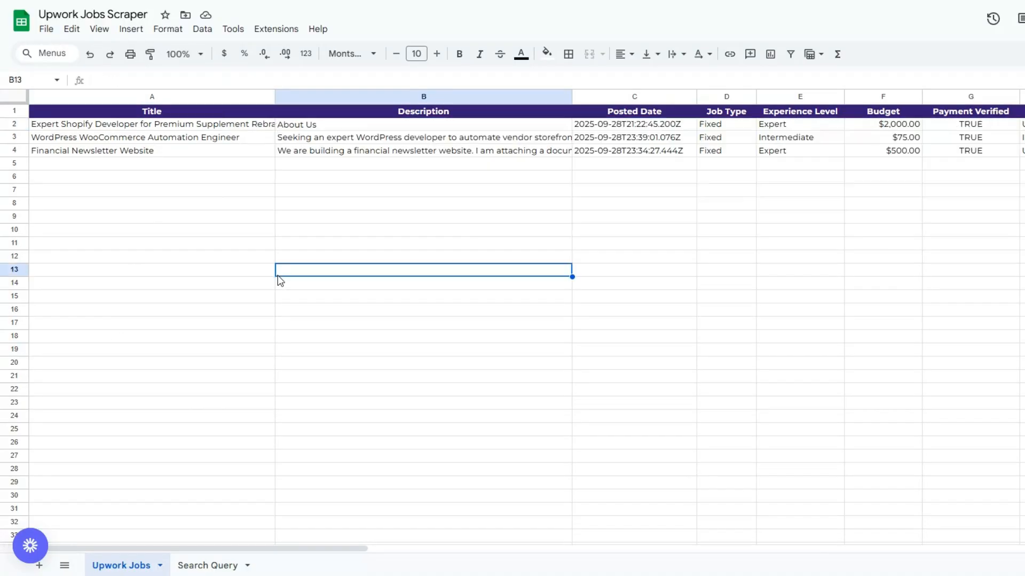
pyautogui.doubleClick(343, 151)
pyautogui.click(341, 217)
pyautogui.doubleClick(346, 140)
pyautogui.click(355, 284)
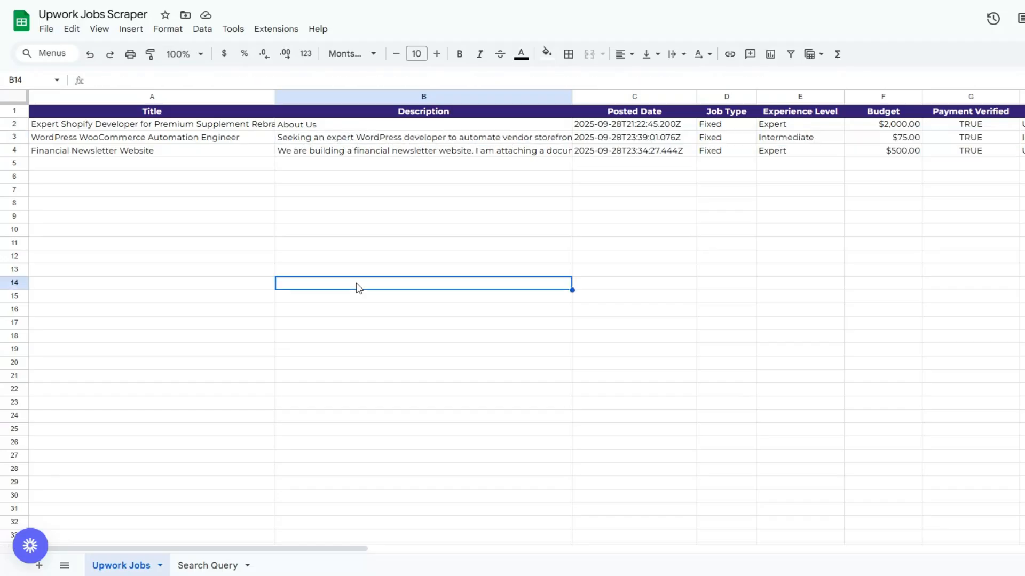
# Check the scraped job details column by column, from Posted Date through Client Total Spent to Upwork Job URL.
pyautogui.click(675, 217)
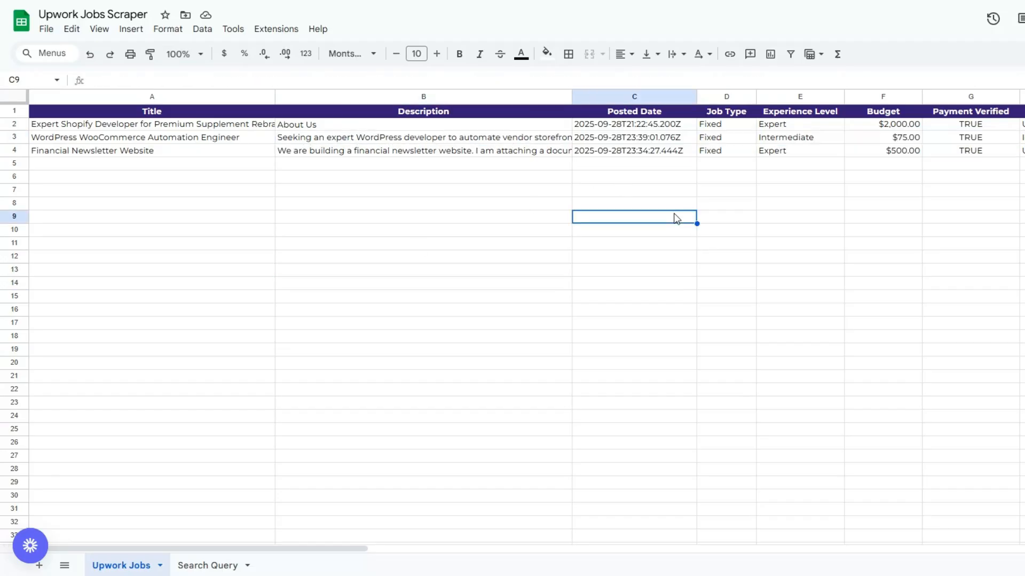
pyautogui.click(732, 193)
pyautogui.click(832, 193)
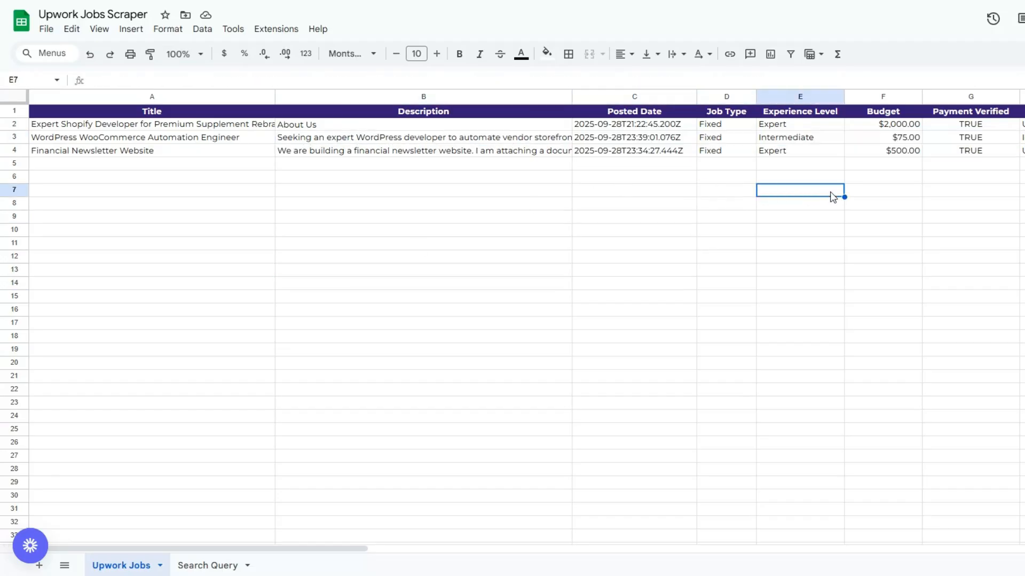
pyautogui.click(887, 193)
pyautogui.click(962, 194)
pyautogui.click(874, 195)
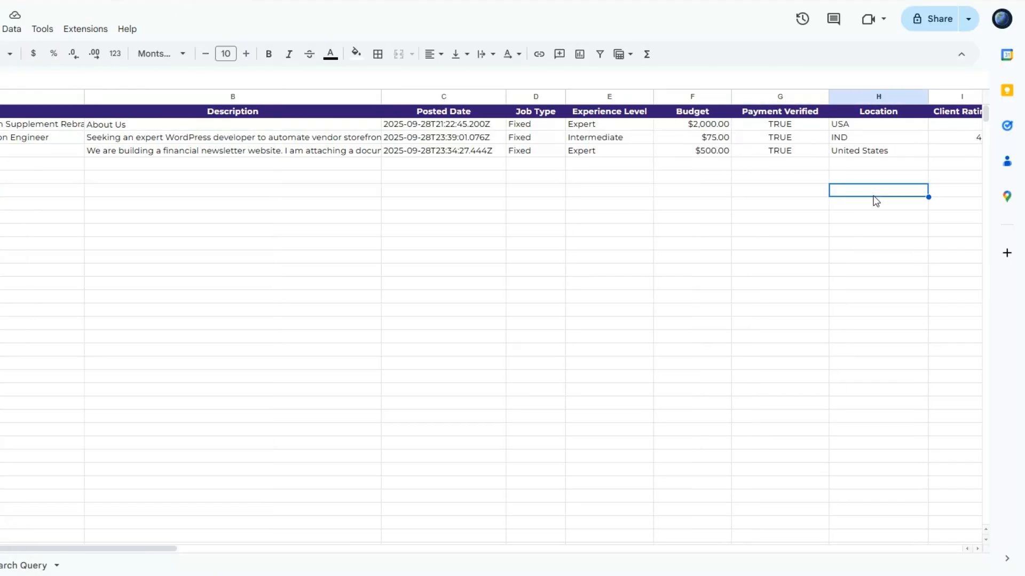
pyautogui.moveTo(91, 549); pyautogui.dragTo(371, 548)
pyautogui.click(24, 164)
pyautogui.click(88, 174)
pyautogui.click(155, 176)
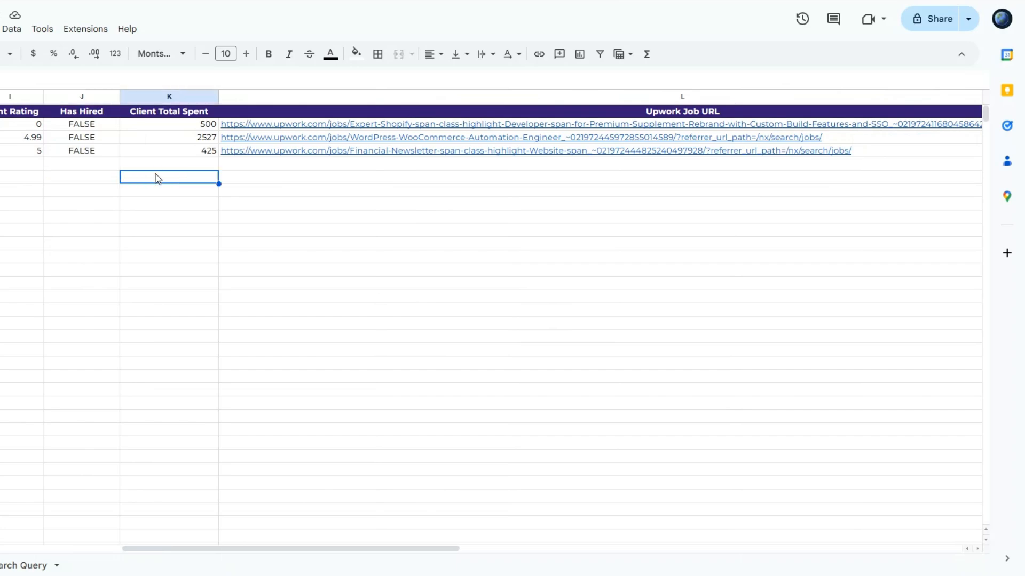
pyautogui.click(391, 181)
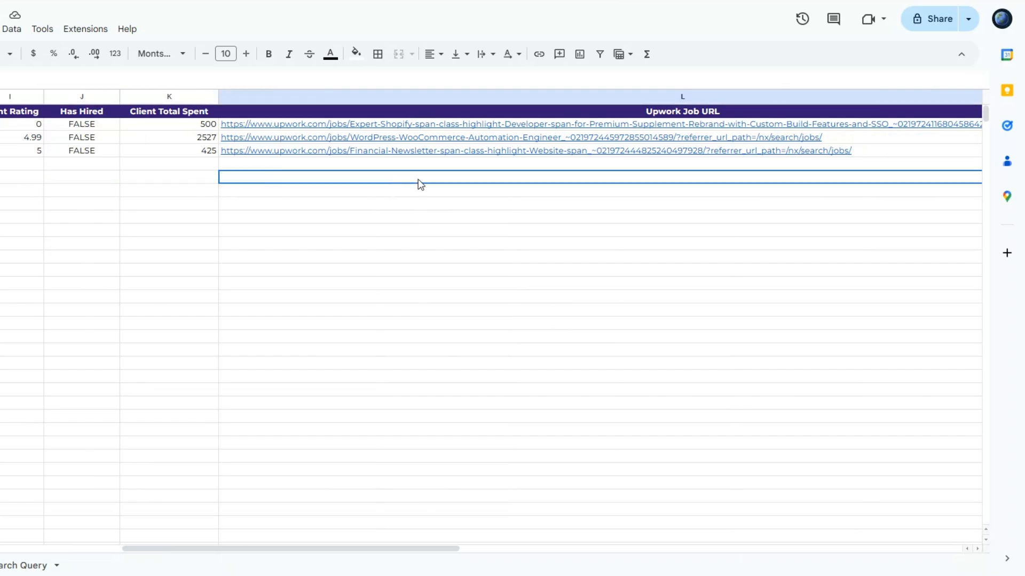
# Open the Google Docs cover letter linked in the Cover Letter URL column for the Expert Shopify Developer job.
pyautogui.moveTo(319, 553); pyautogui.dragTo(543, 549)
pyautogui.click(539, 152)
pyautogui.click(503, 126)
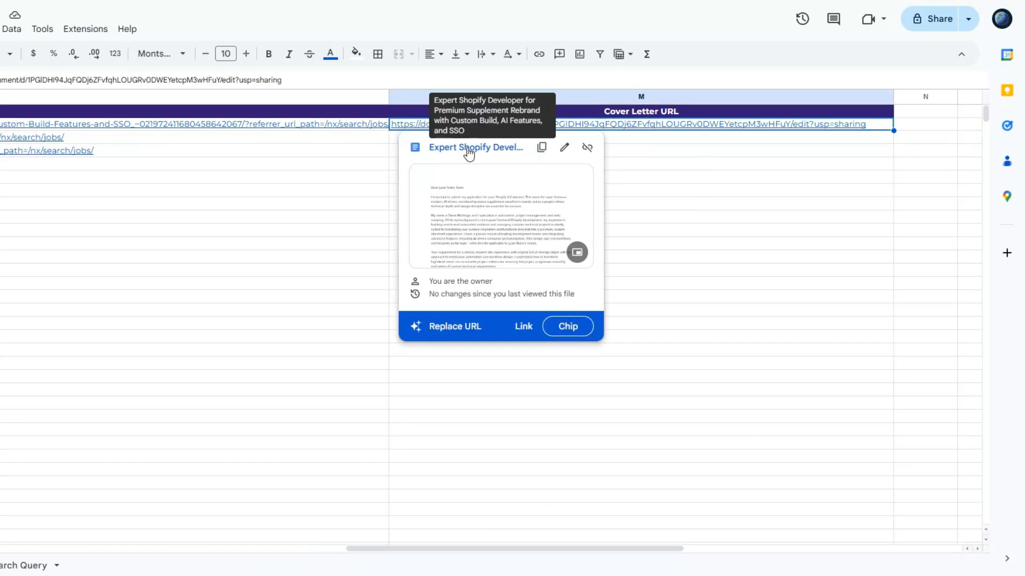
# Read the cover letter from start to end, checking where it names Lean Nutra in the greeting and opening paragraph.
pyautogui.click(376, 181)
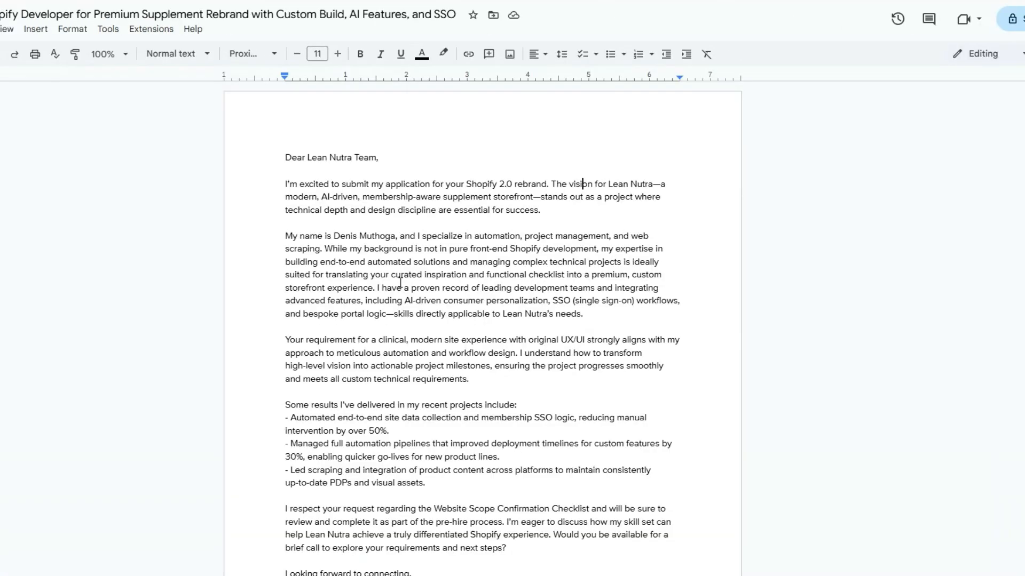
pyautogui.scroll(-5, 401, 283)
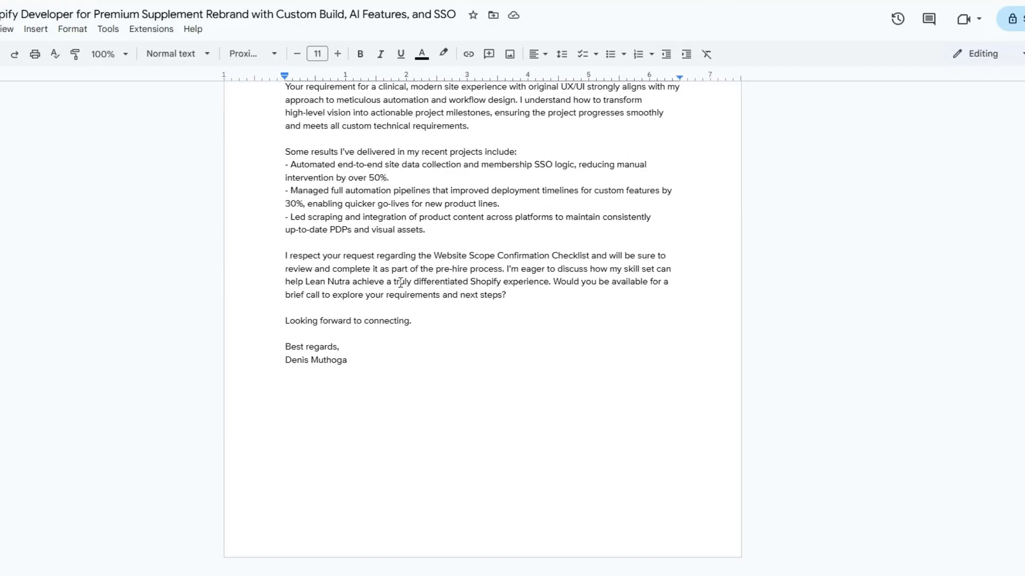
pyautogui.scroll(4, 400, 283)
pyautogui.scroll(1, 400, 283)
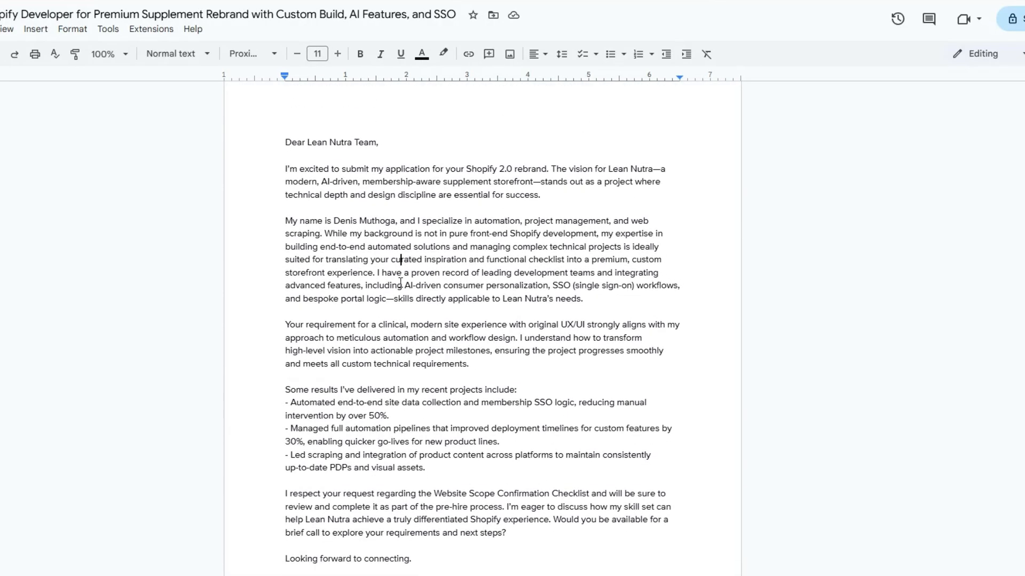
pyautogui.moveTo(308, 158); pyautogui.dragTo(377, 155)
pyautogui.moveTo(607, 184); pyautogui.dragTo(653, 186)
pyautogui.click(569, 224)
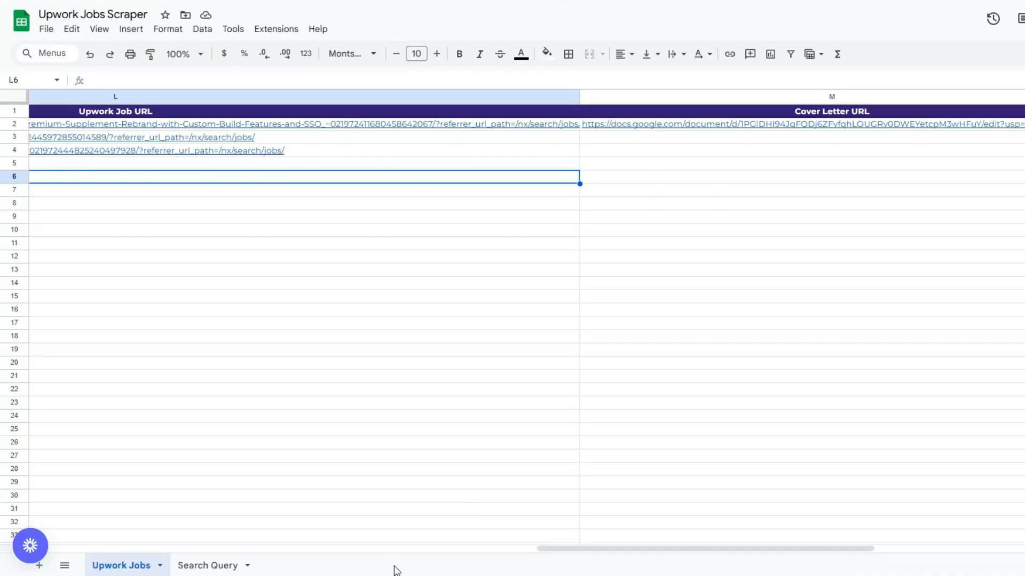
# Return to the Upwork Jobs sheet and compare the title and full description of the job in row 2.
pyautogui.moveTo(549, 554); pyautogui.dragTo(16, 433)
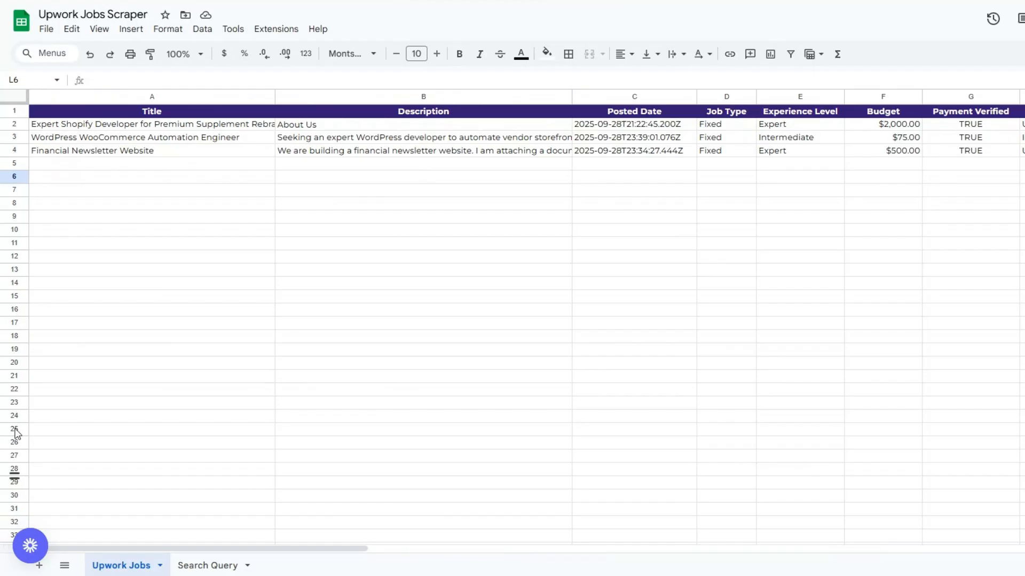
pyautogui.click(144, 128)
pyautogui.click(255, 175)
pyautogui.click(293, 126)
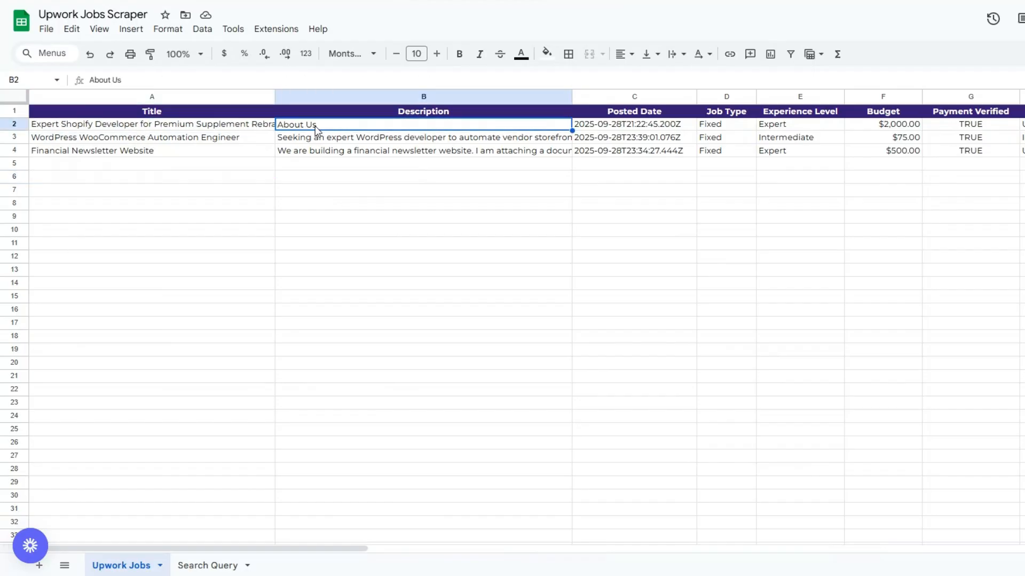
pyautogui.doubleClick(319, 129)
pyautogui.moveTo(281, 128); pyautogui.dragTo(437, 293)
pyautogui.click(437, 296)
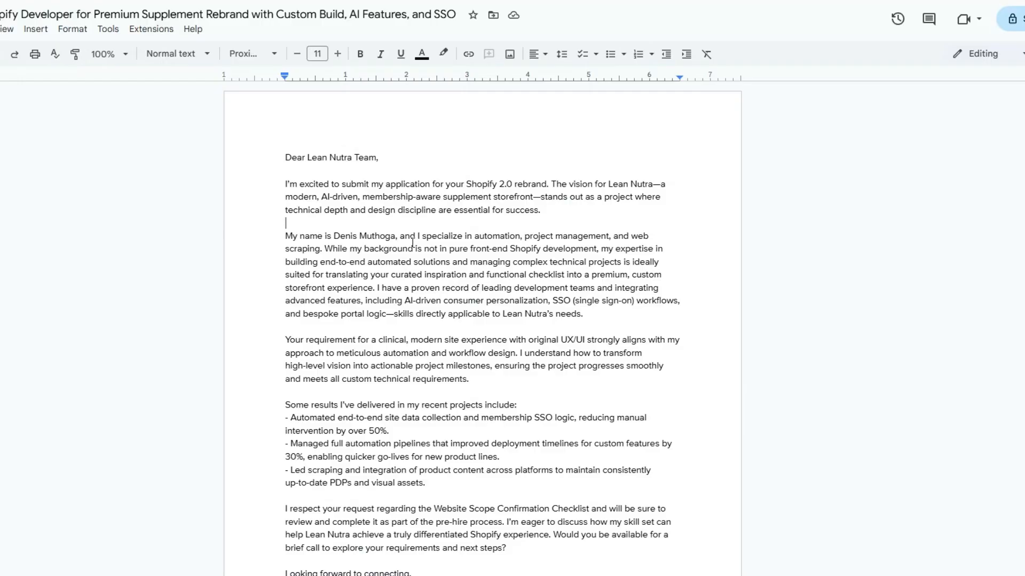
# Go back to the cover letter document and review its body and the closing request for a brief call.
pyautogui.scroll(-4, 412, 242)
pyautogui.scroll(4, 412, 243)
pyautogui.scroll(-3, 413, 243)
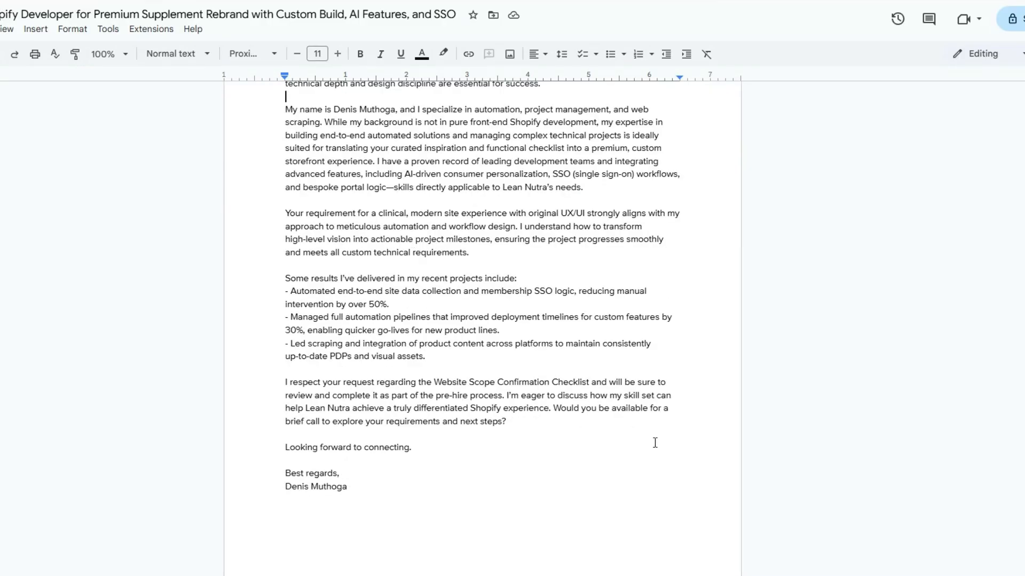
pyautogui.moveTo(554, 409); pyautogui.dragTo(568, 420)
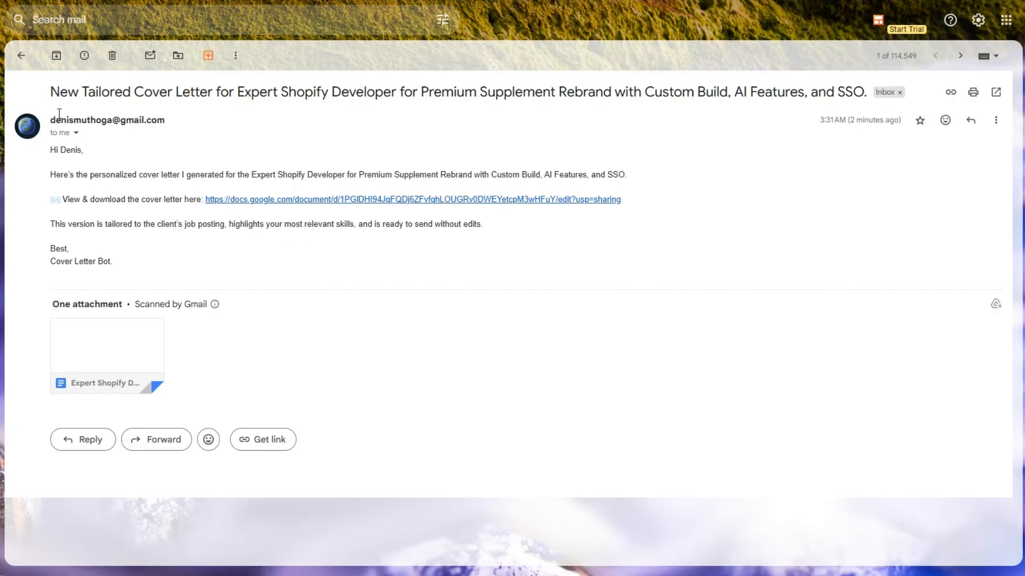
# Check the subject, message and document link of the cover letter email in Gmail, and view the linked letter.
pyautogui.moveTo(51, 92); pyautogui.dragTo(535, 94)
pyautogui.click(54, 150)
pyautogui.moveTo(53, 150); pyautogui.dragTo(164, 258)
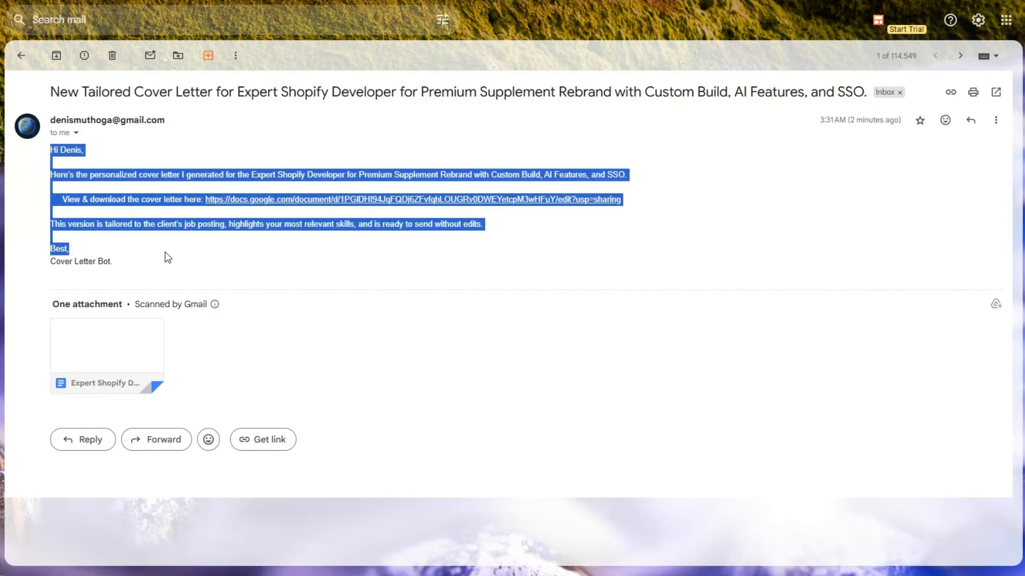
pyautogui.click(165, 258)
pyautogui.moveTo(193, 200); pyautogui.dragTo(681, 211)
pyautogui.click(530, 247)
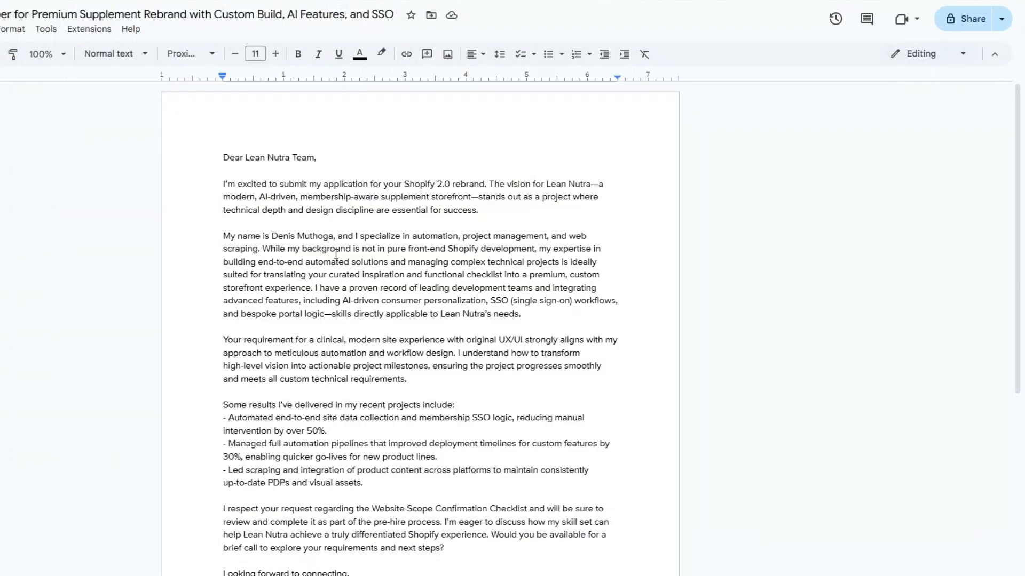
pyautogui.scroll(-4, 336, 255)
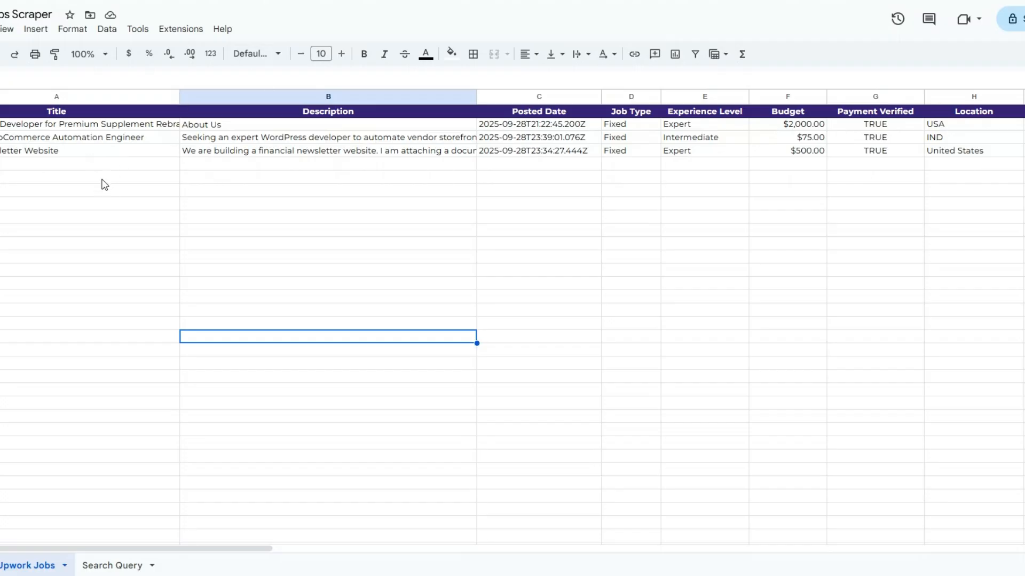
# Preview the document link in the Cover Letter URL column of the Upwork Jobs sheet and return to the first columns.
pyautogui.moveTo(118, 553); pyautogui.dragTo(620, 462)
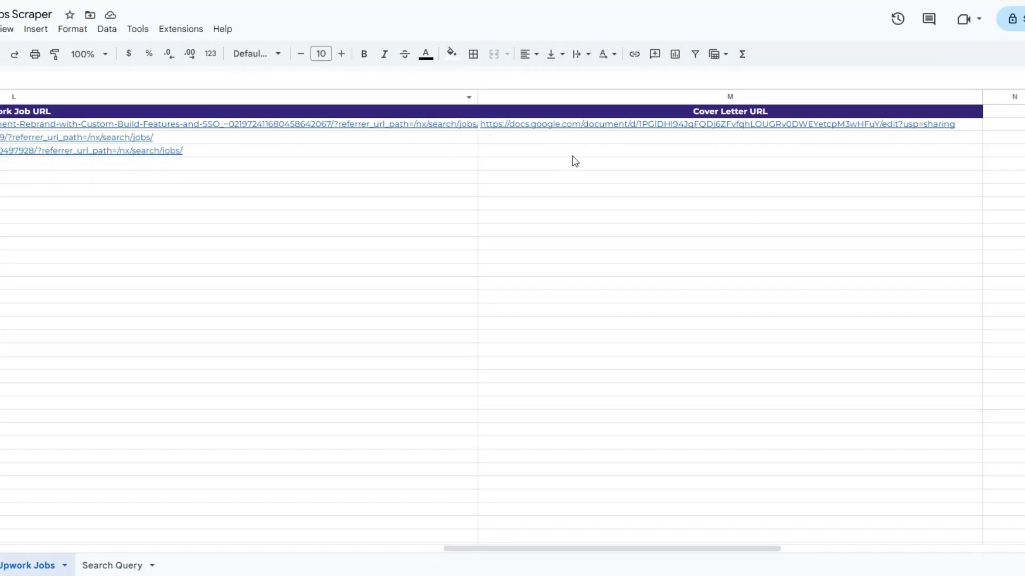
pyautogui.click(584, 162)
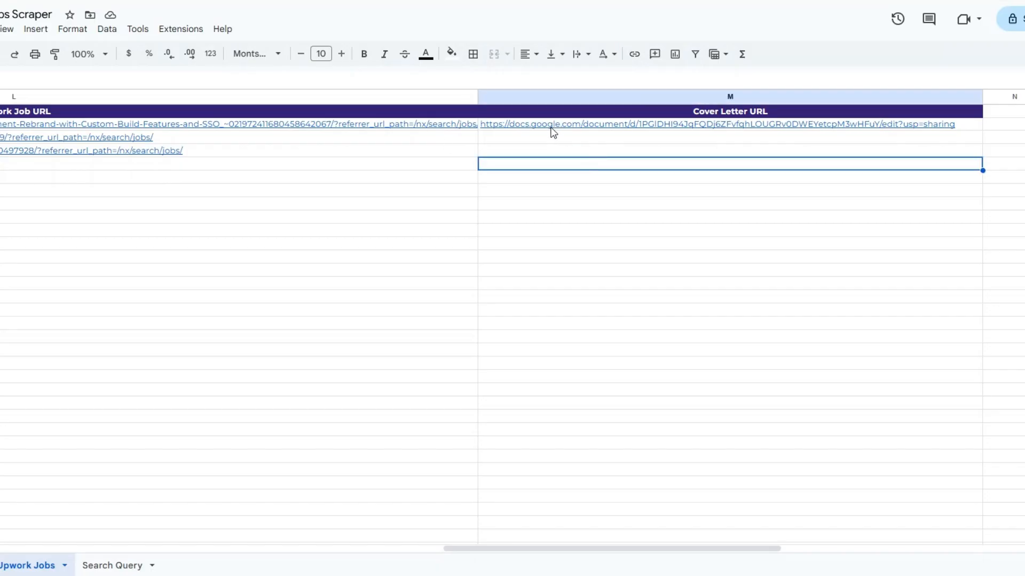
pyautogui.moveTo(551, 131)
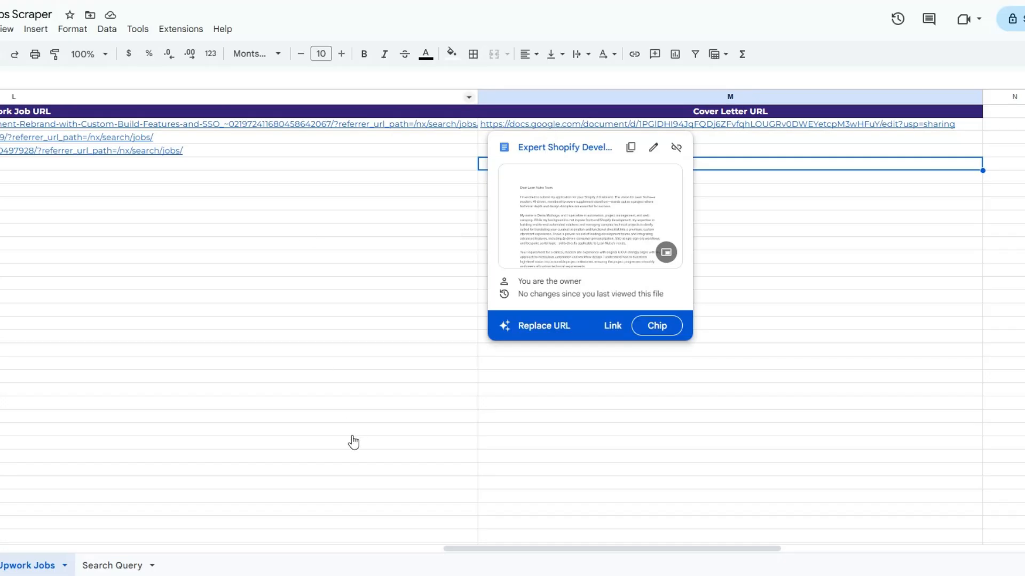
pyautogui.moveTo(455, 553); pyautogui.dragTo(16, 553)
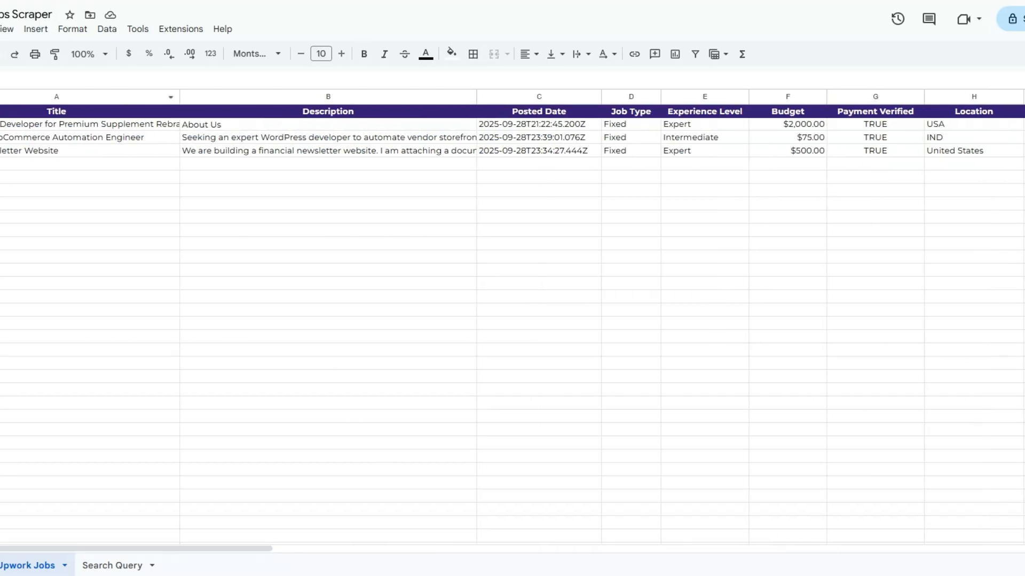